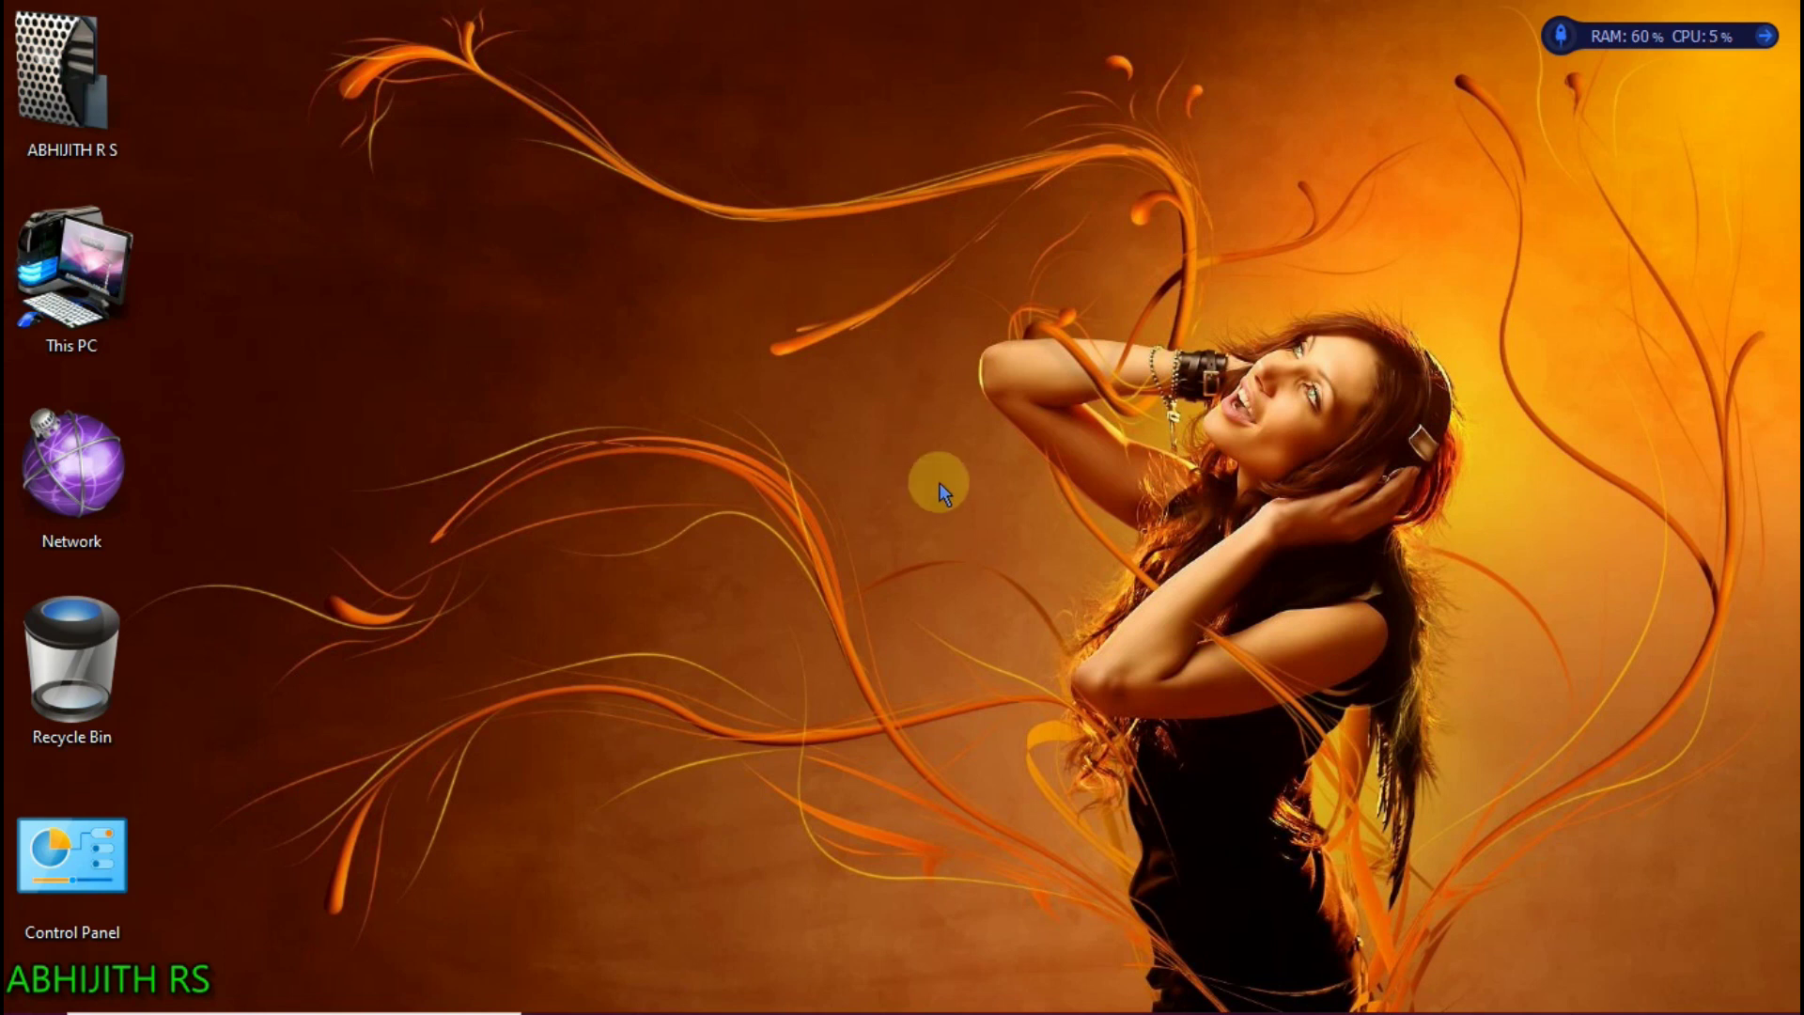
Switch to STAAD.Pro and create a new Plane project named CONTINUOUS BEAM, starting it with the Add Beam option
{"action": "mouse_move", "coordinate": [1160, 986]}
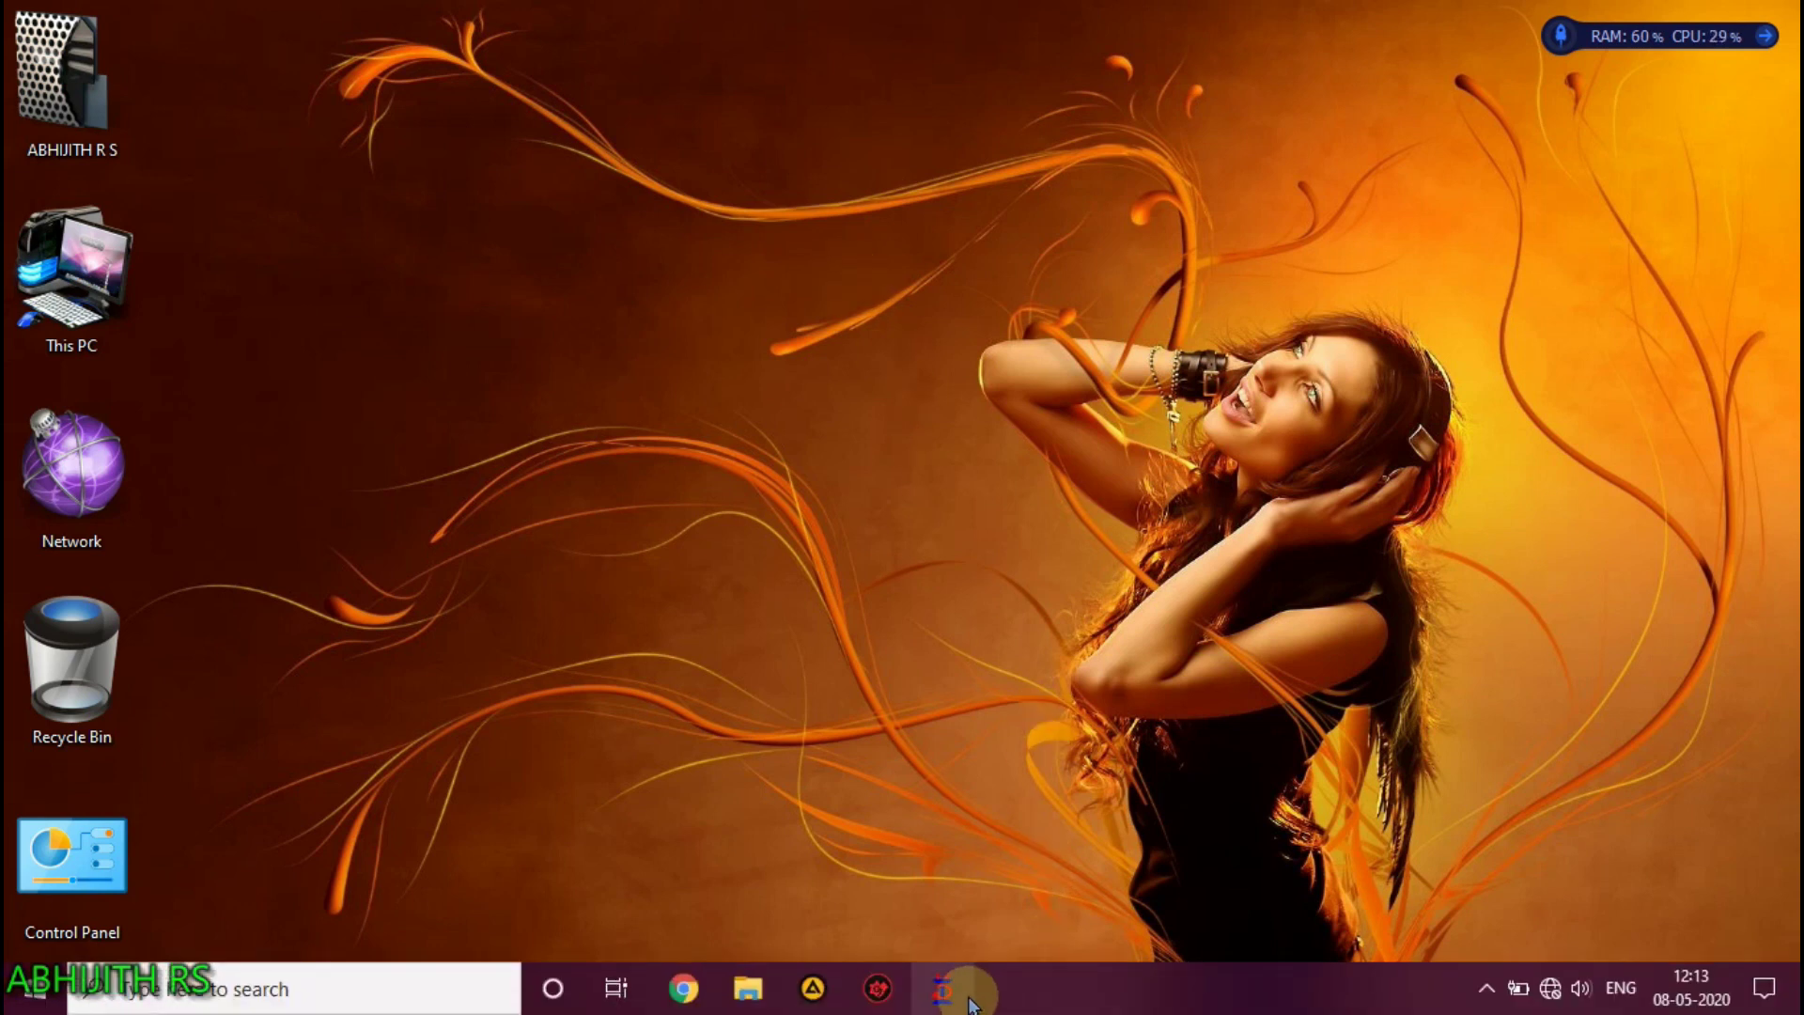
{"action": "left_click", "coordinate": [949, 989]}
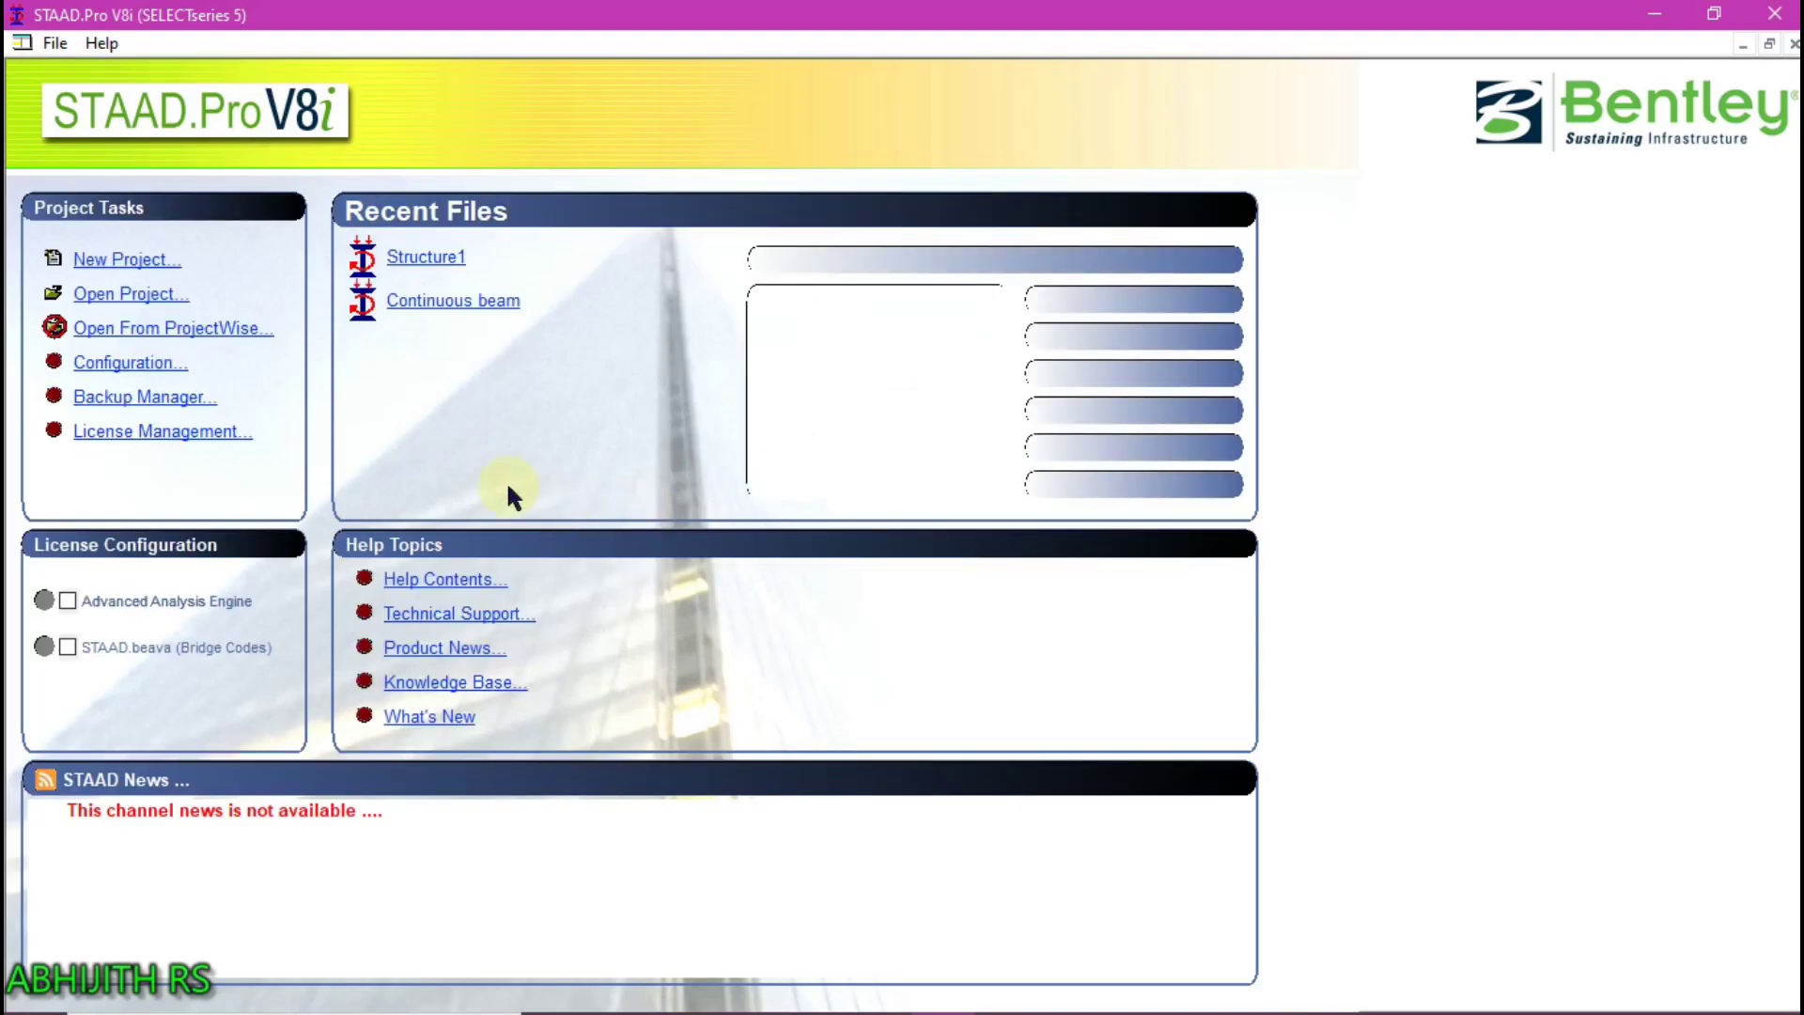
{"action": "left_click", "coordinate": [114, 261]}
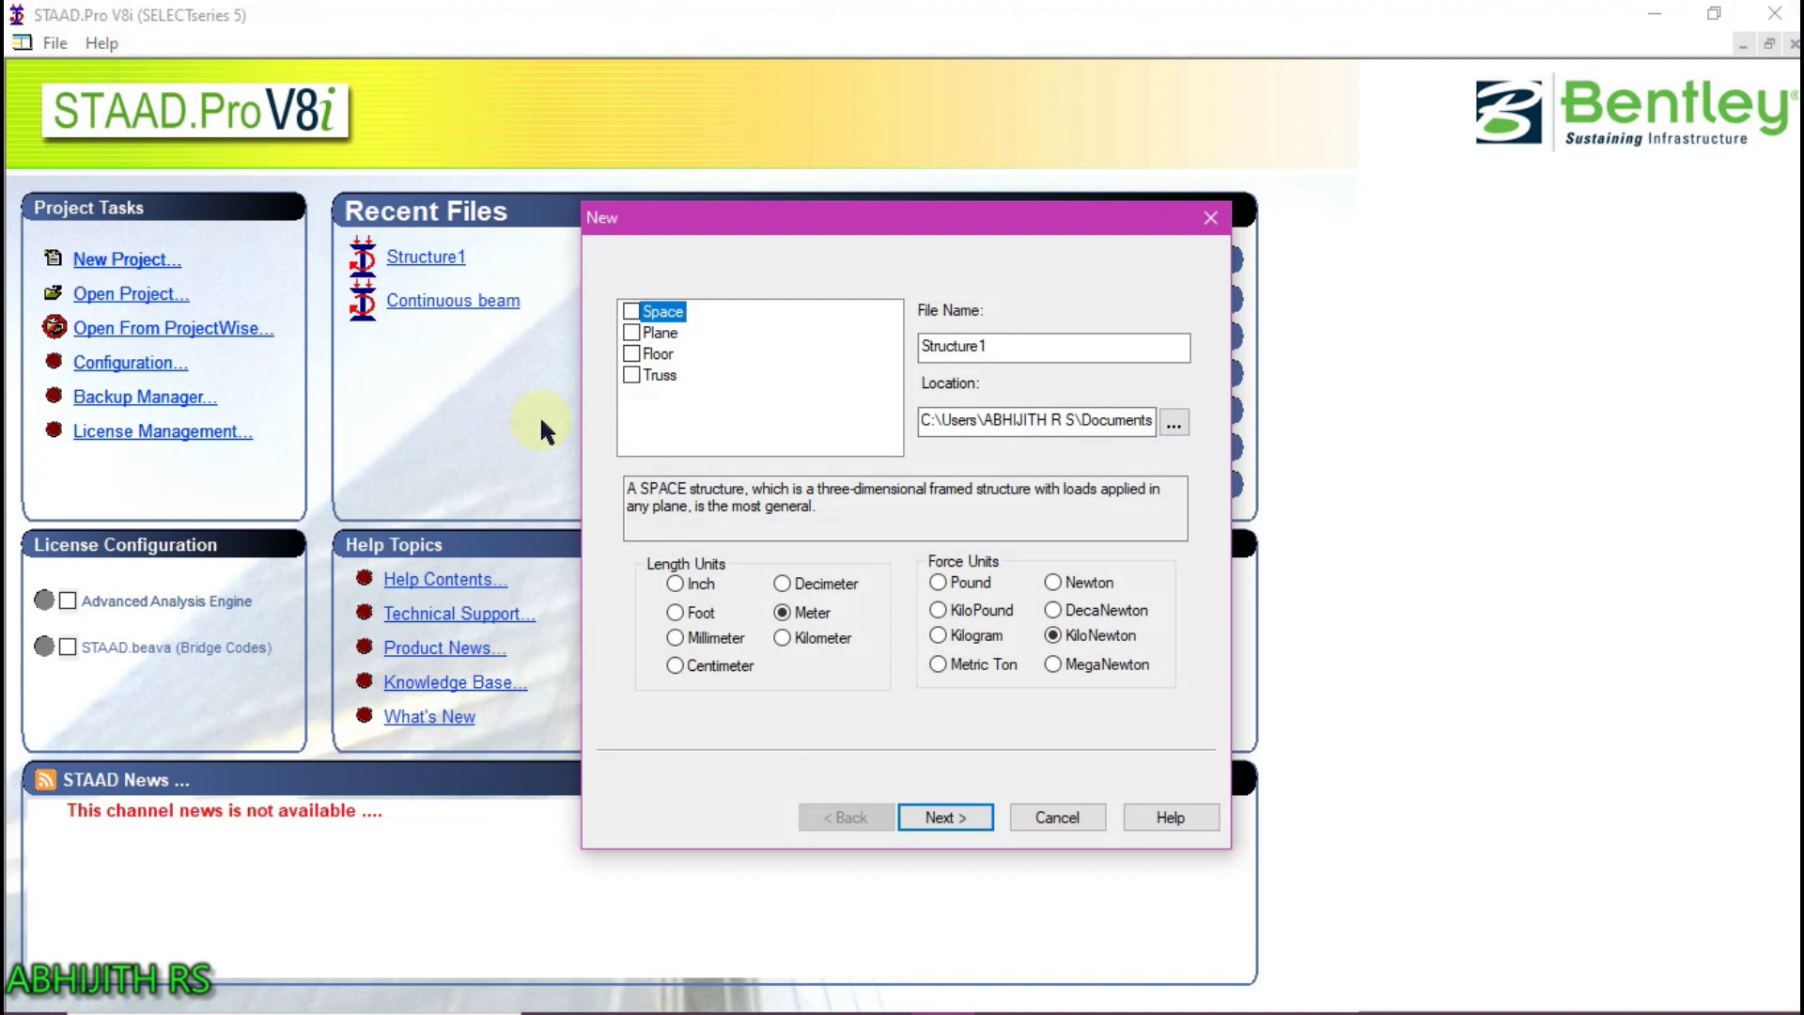
{"action": "left_click", "coordinate": [631, 333]}
{"action": "double_click", "coordinate": [1022, 344]}
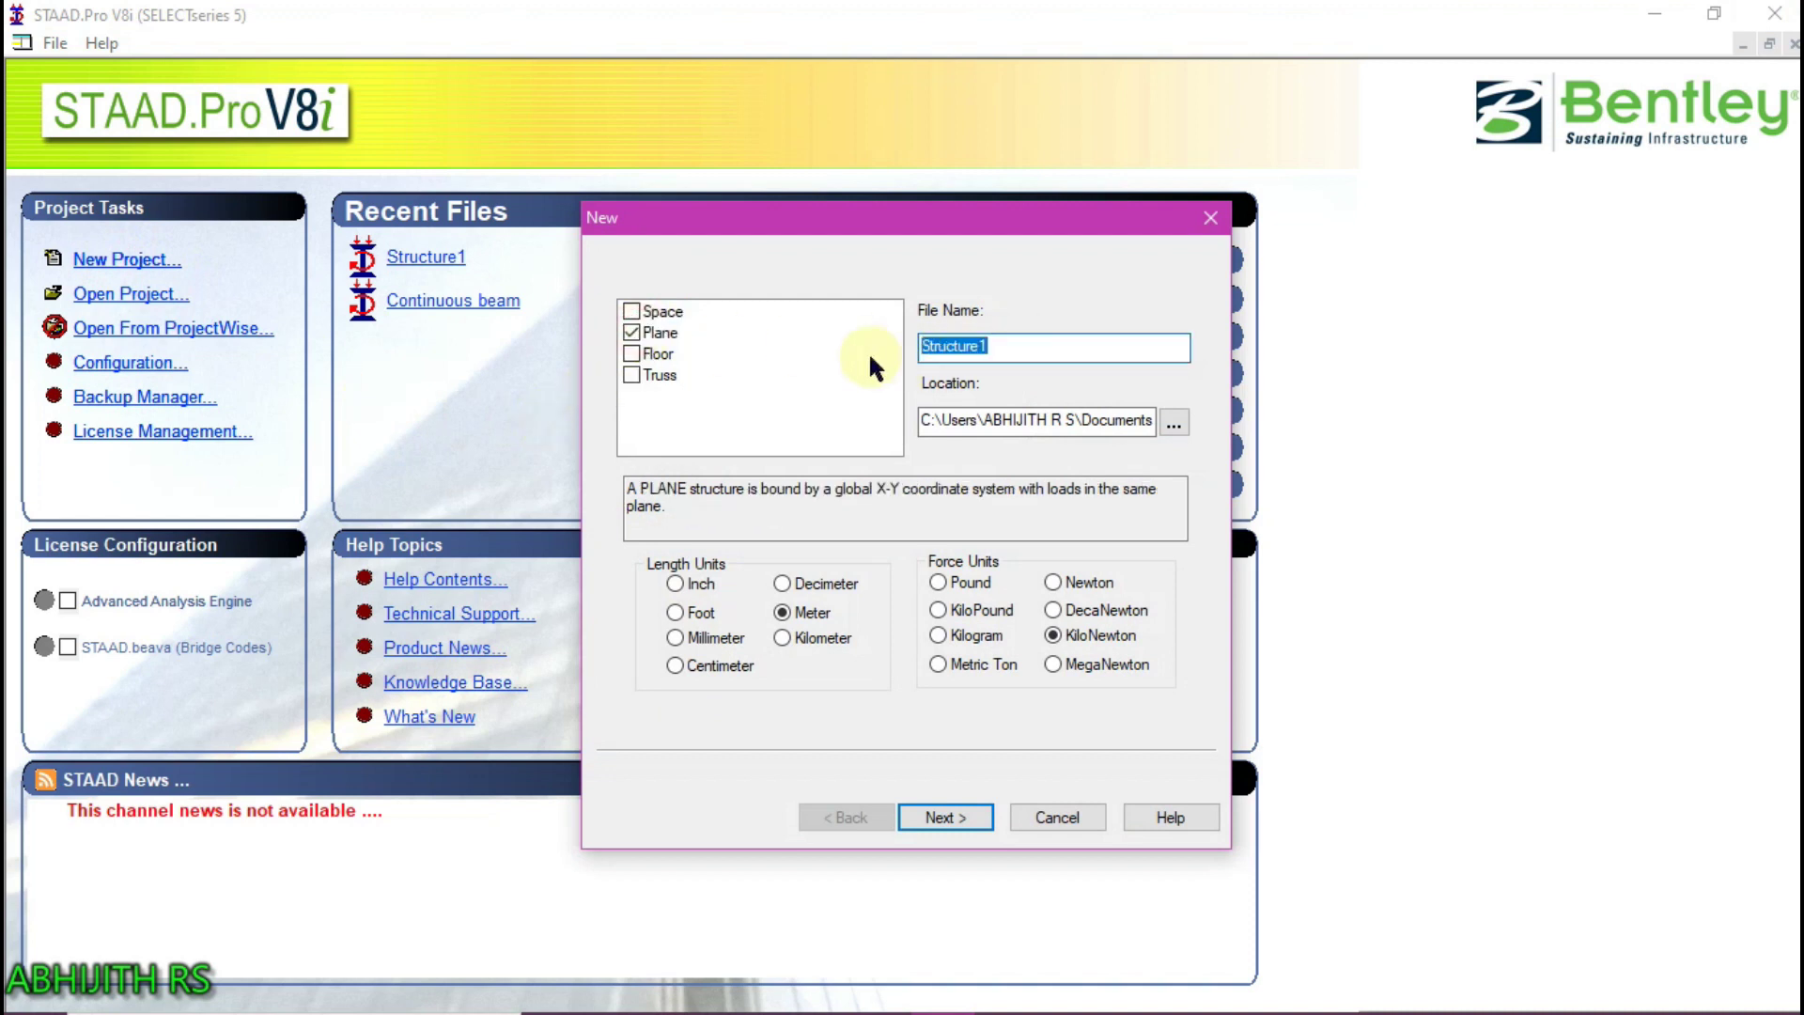
{"action": "type", "text": "CONTINUOUS BEAM"}
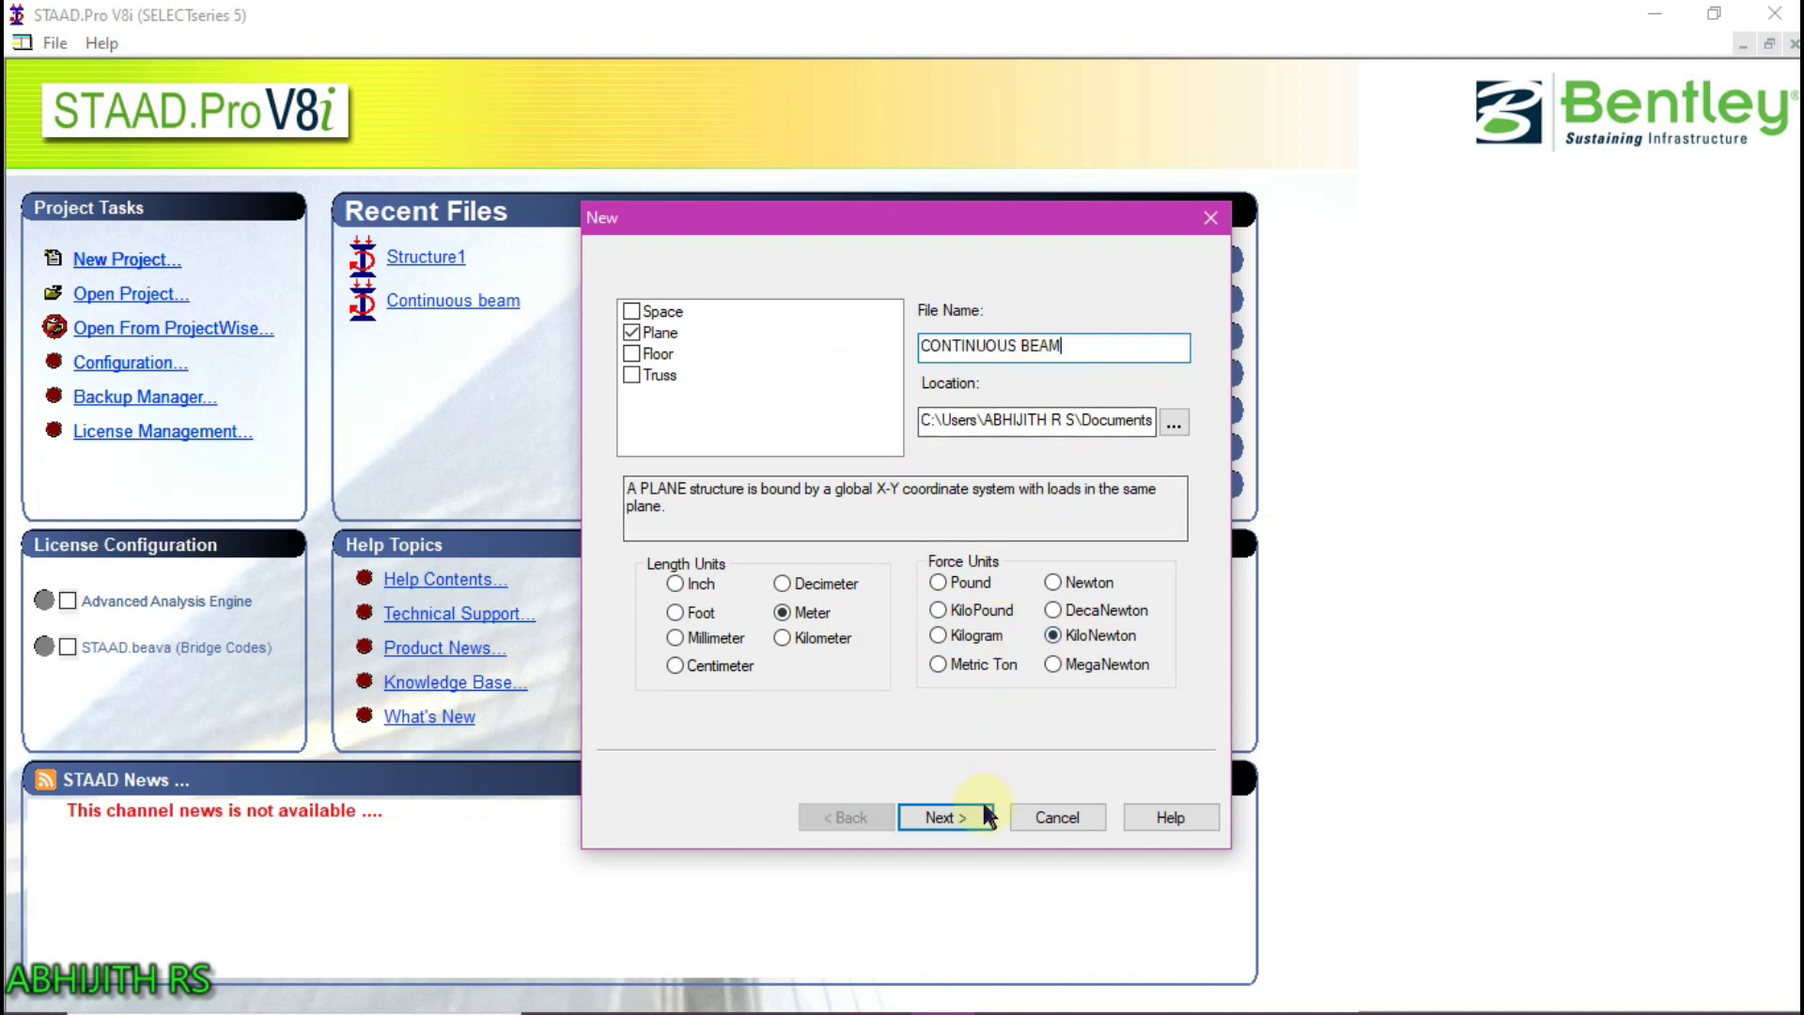
{"action": "left_click", "coordinate": [949, 817]}
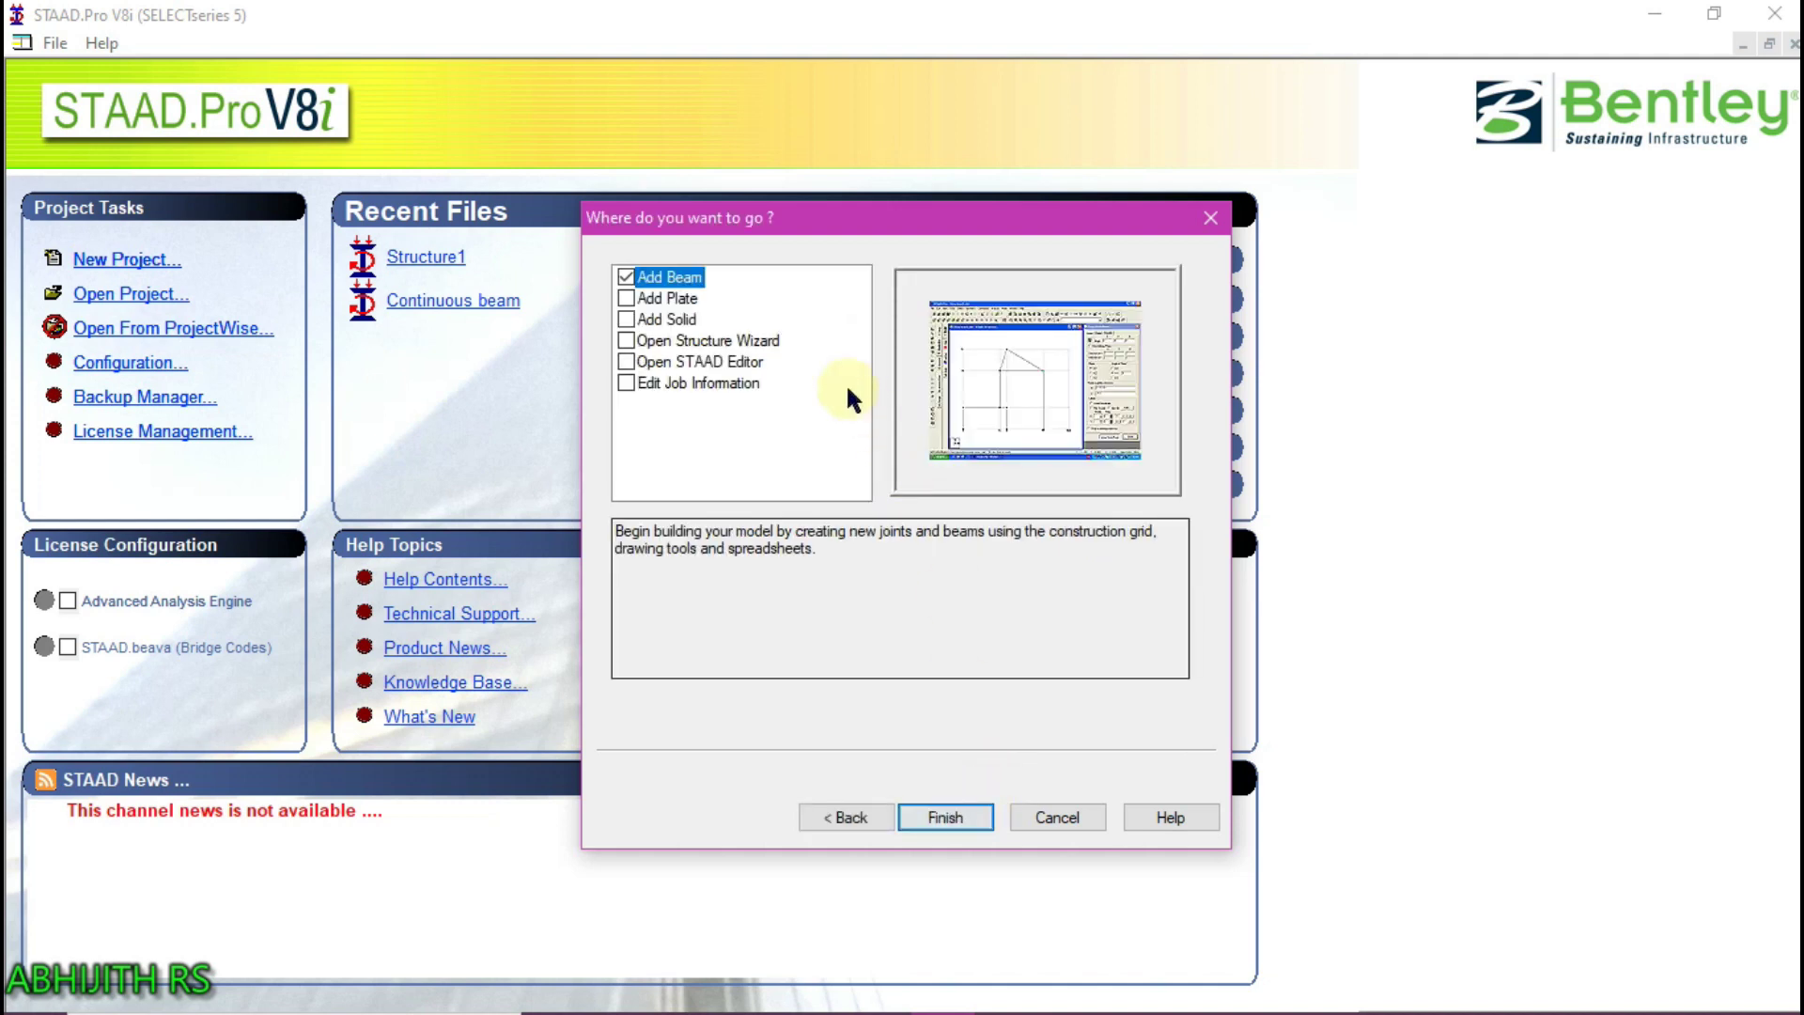
{"action": "left_click", "coordinate": [973, 816]}
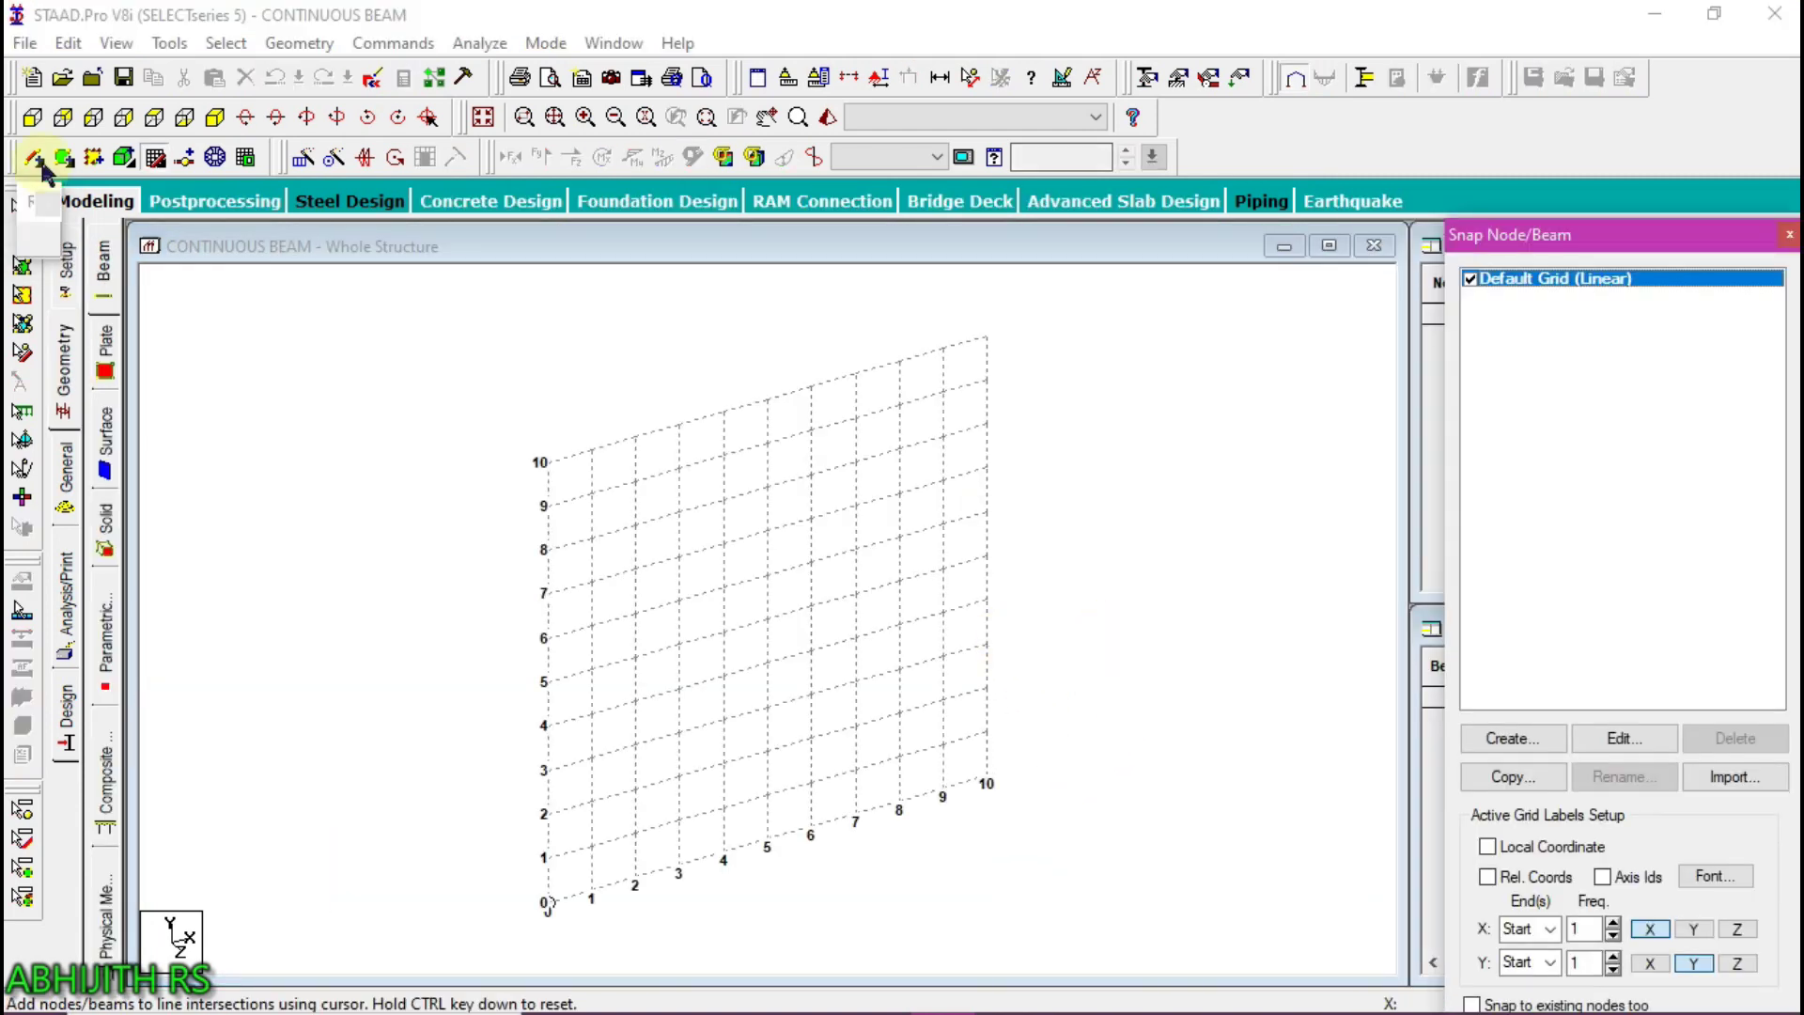
Draw three connected beams along the grid's X axis with Snap Node/Beam, placing nodes at X = 0, 3, 6 and 9 m
{"action": "left_click", "coordinate": [515, 347]}
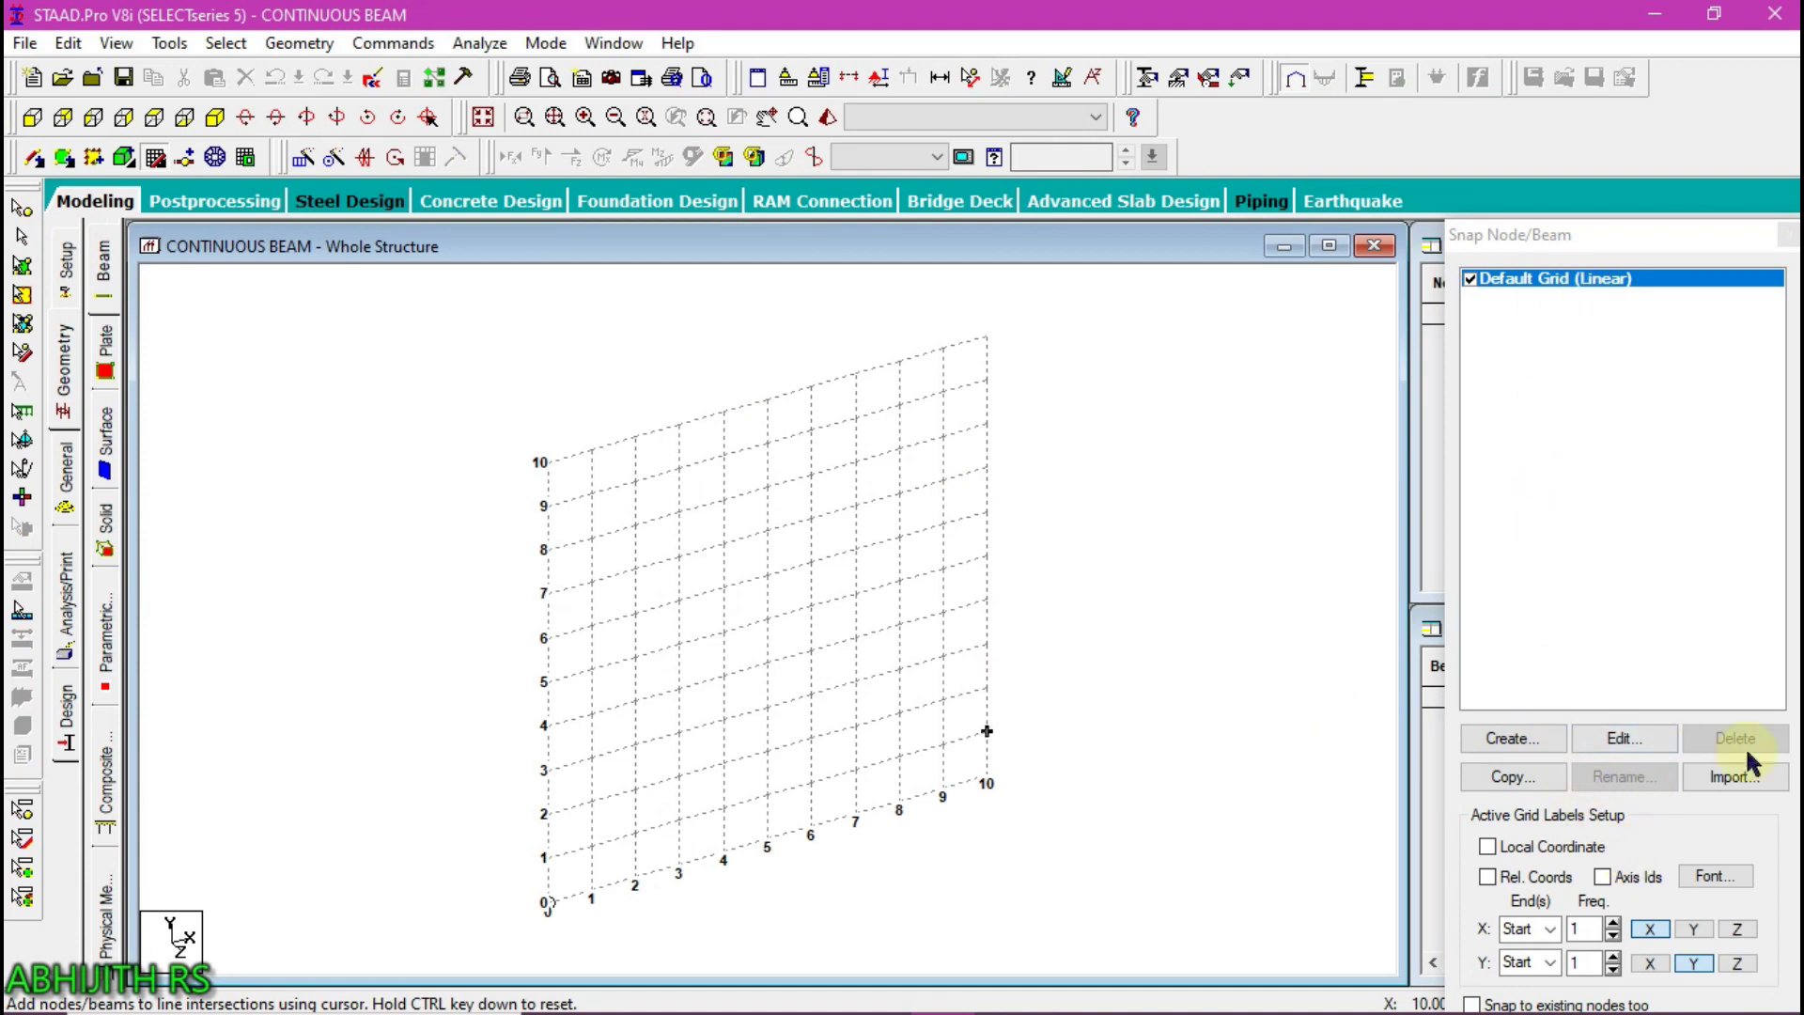
{"action": "double_click", "coordinate": [1598, 234]}
{"action": "left_click", "coordinate": [1593, 942]}
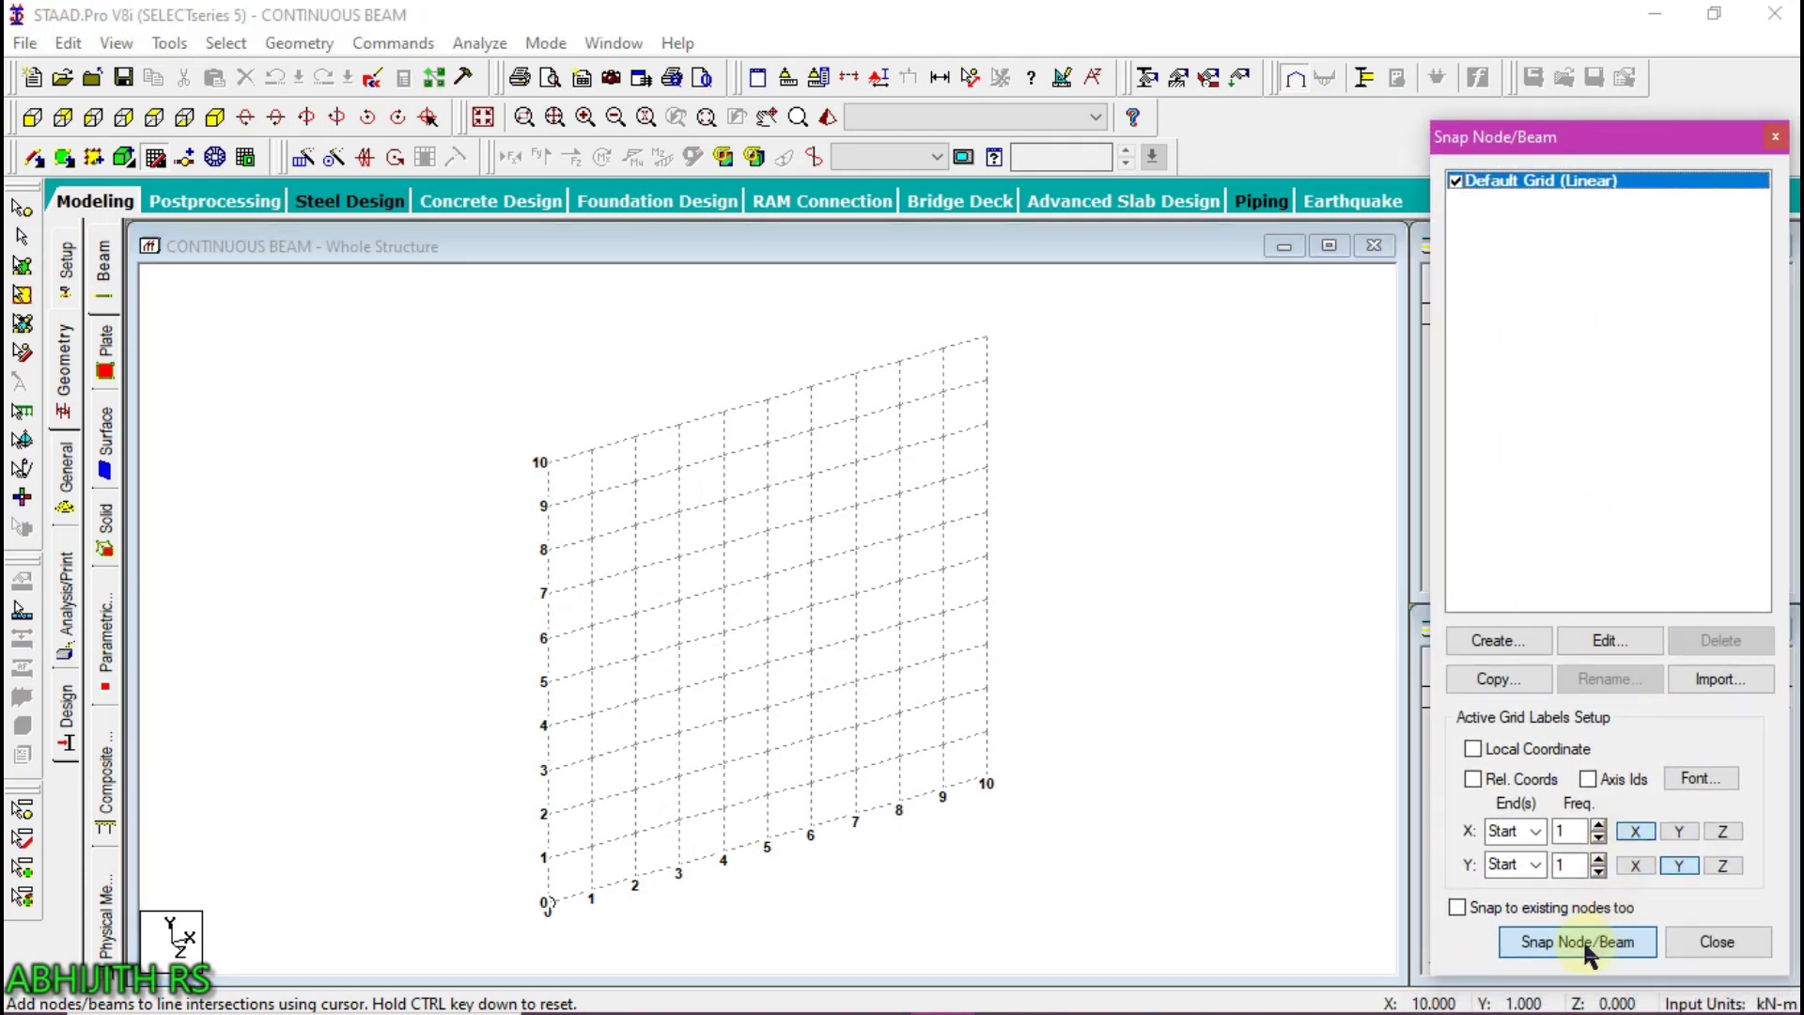
{"action": "left_click", "coordinate": [277, 117]}
{"action": "left_click", "coordinate": [277, 117]}
{"action": "left_click", "coordinate": [277, 117]}
{"action": "left_click", "coordinate": [275, 118]}
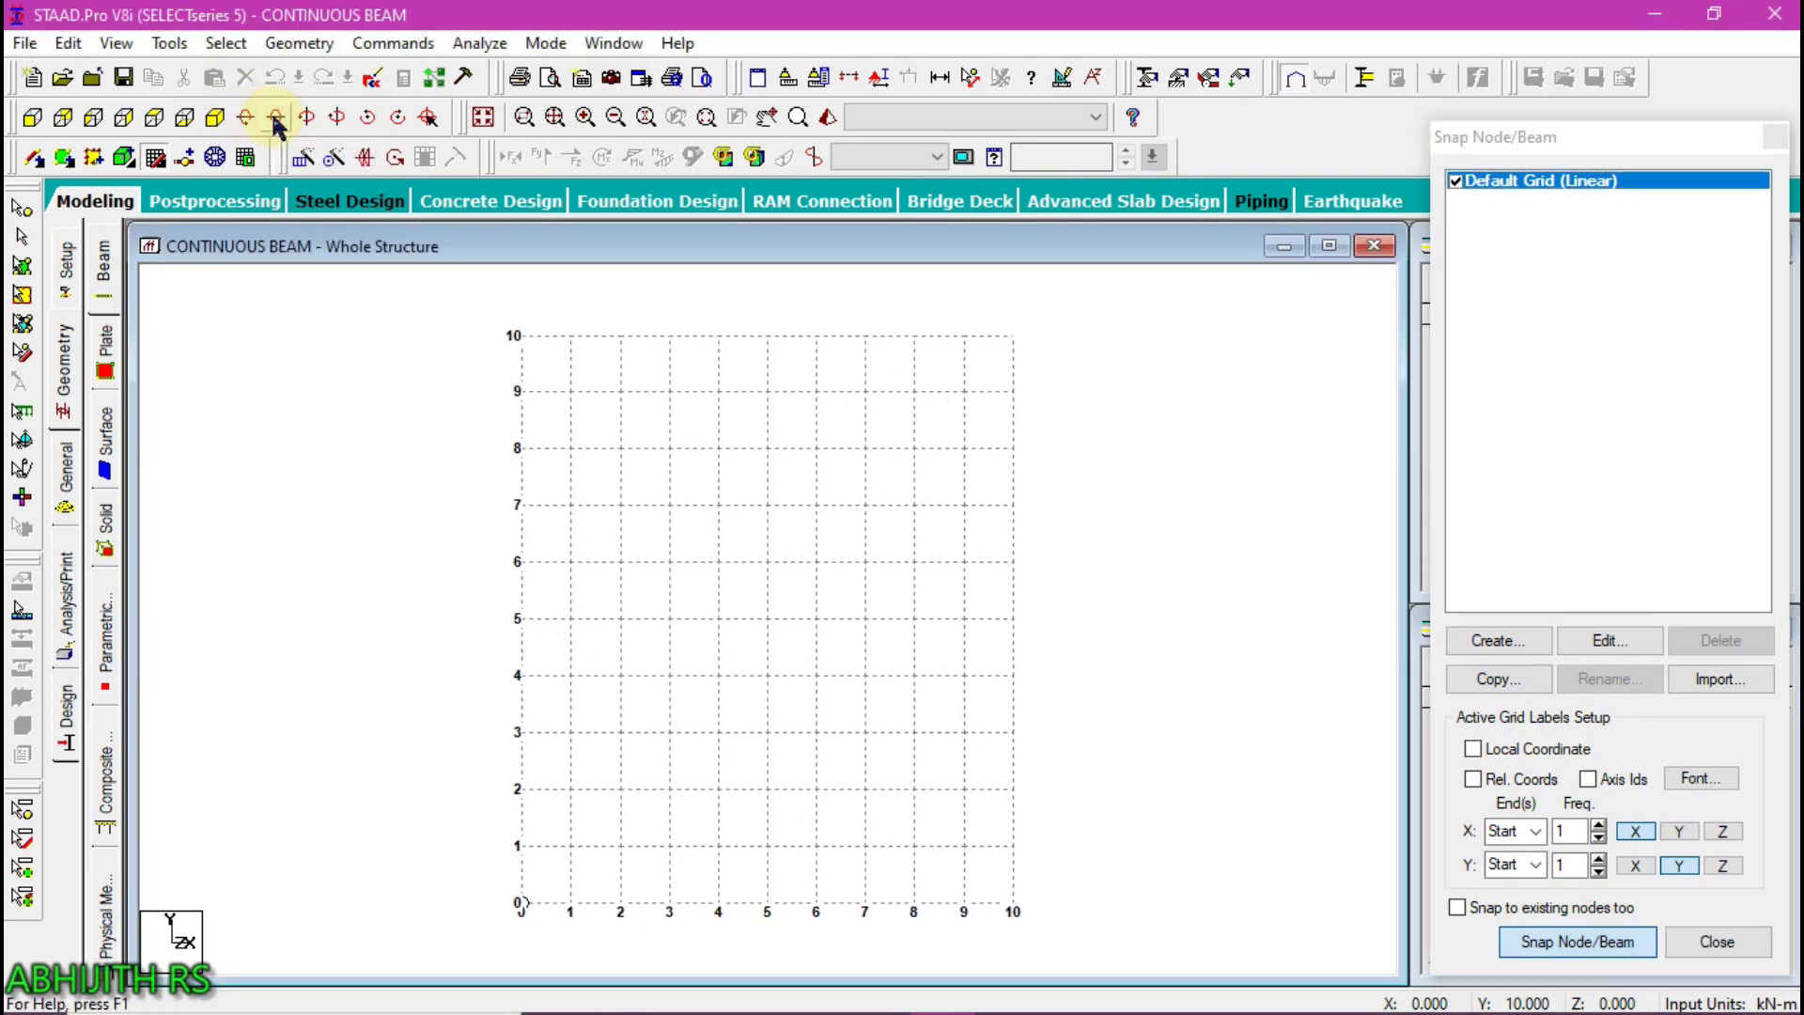
{"action": "left_click", "coordinate": [1553, 940]}
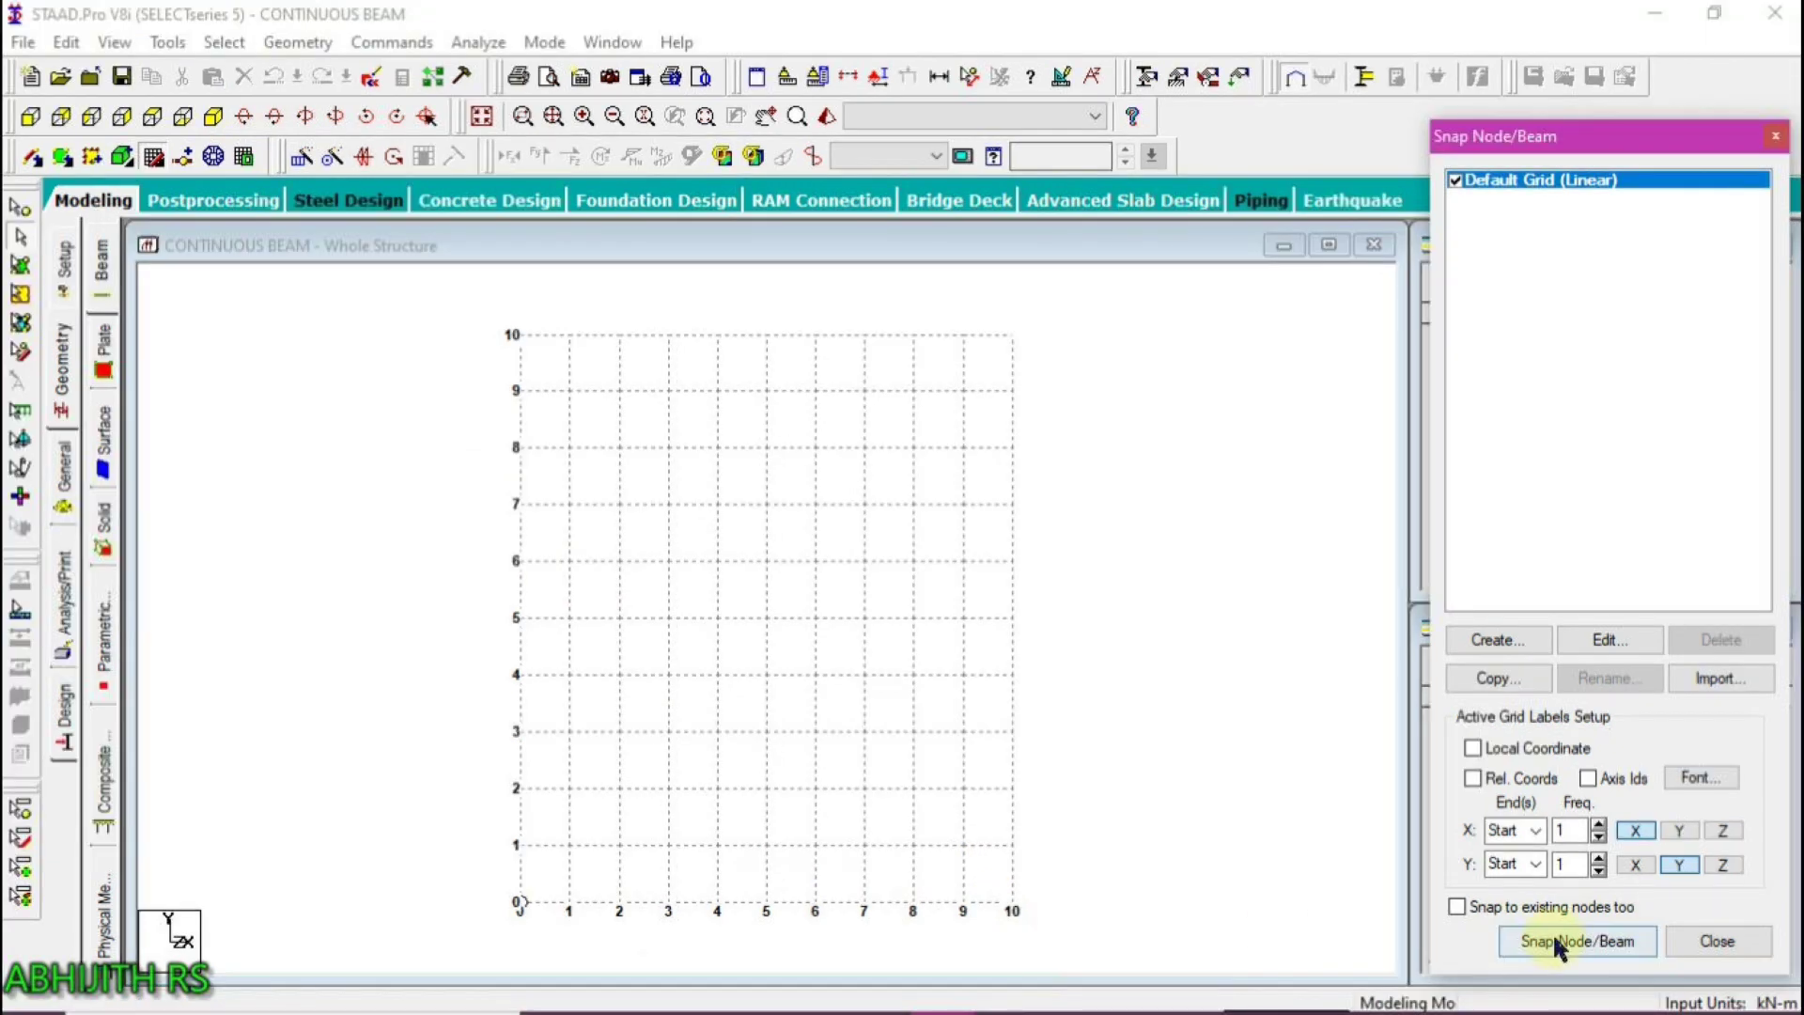
{"action": "left_click", "coordinate": [1553, 932]}
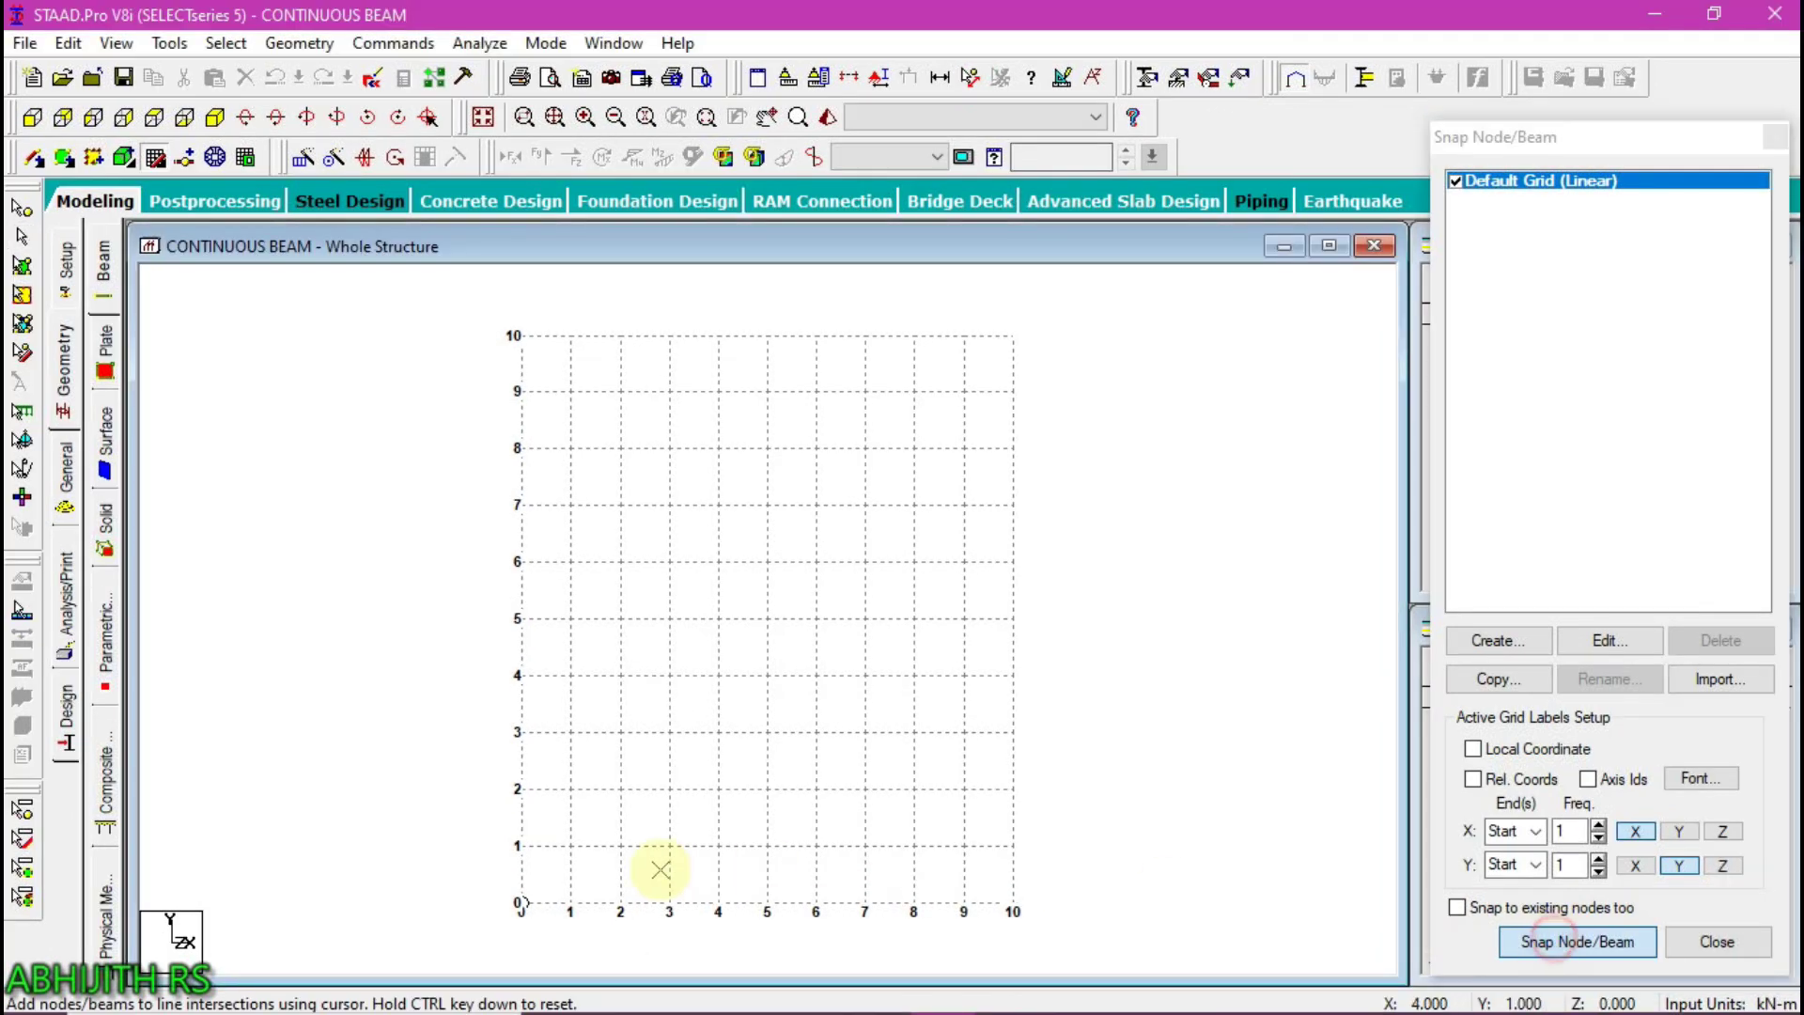
{"action": "left_click", "coordinate": [520, 904]}
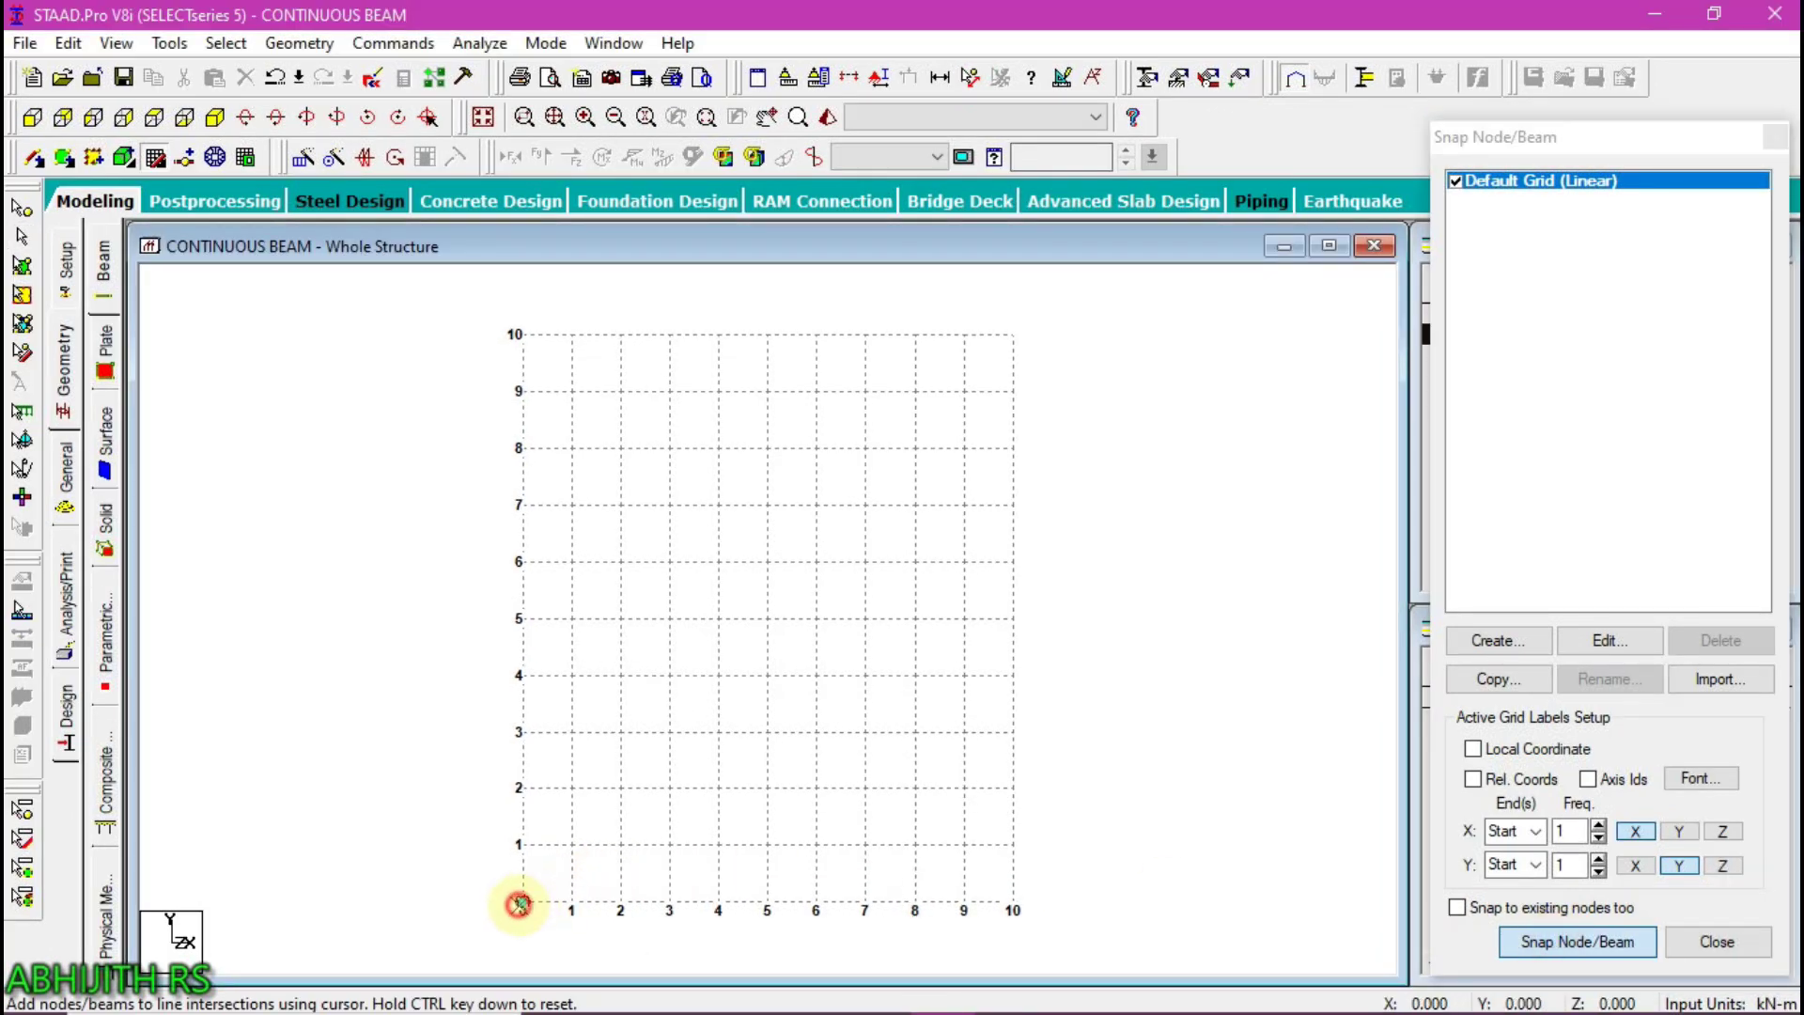
{"action": "left_click", "coordinate": [670, 900]}
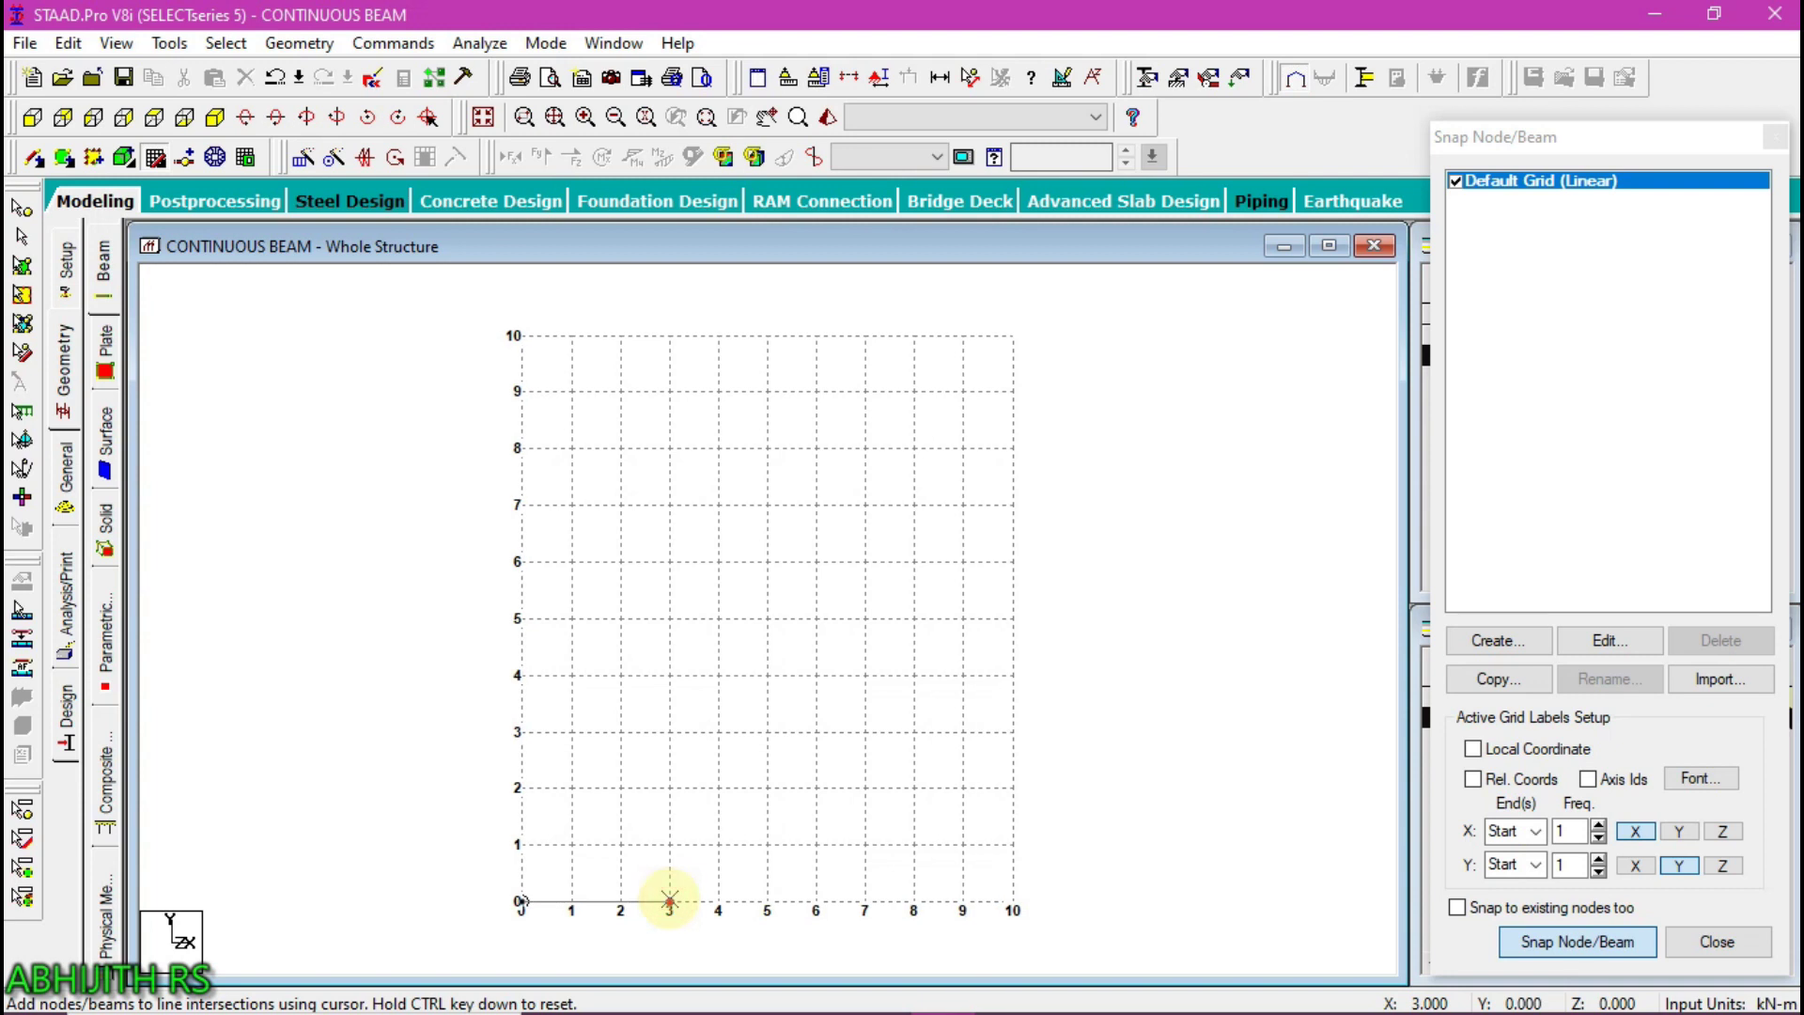
{"action": "left_click", "coordinate": [816, 902]}
{"action": "left_click", "coordinate": [960, 900]}
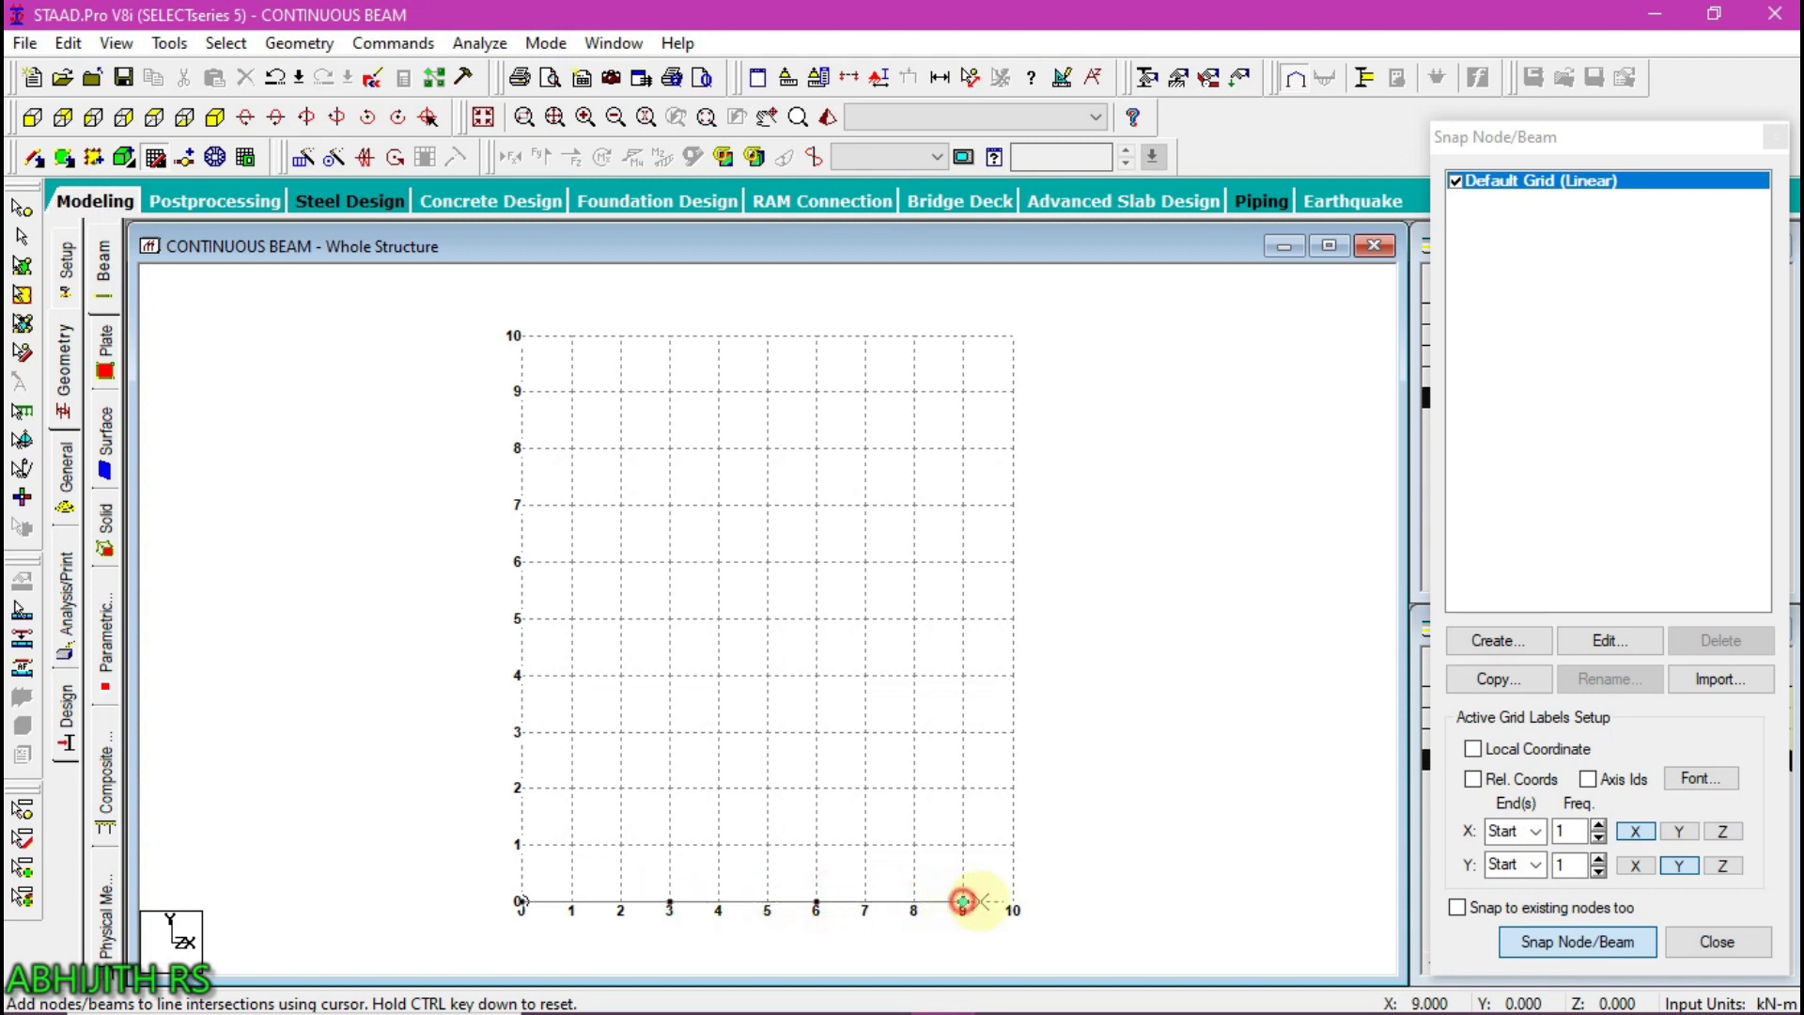
{"action": "left_click", "coordinate": [1725, 941]}
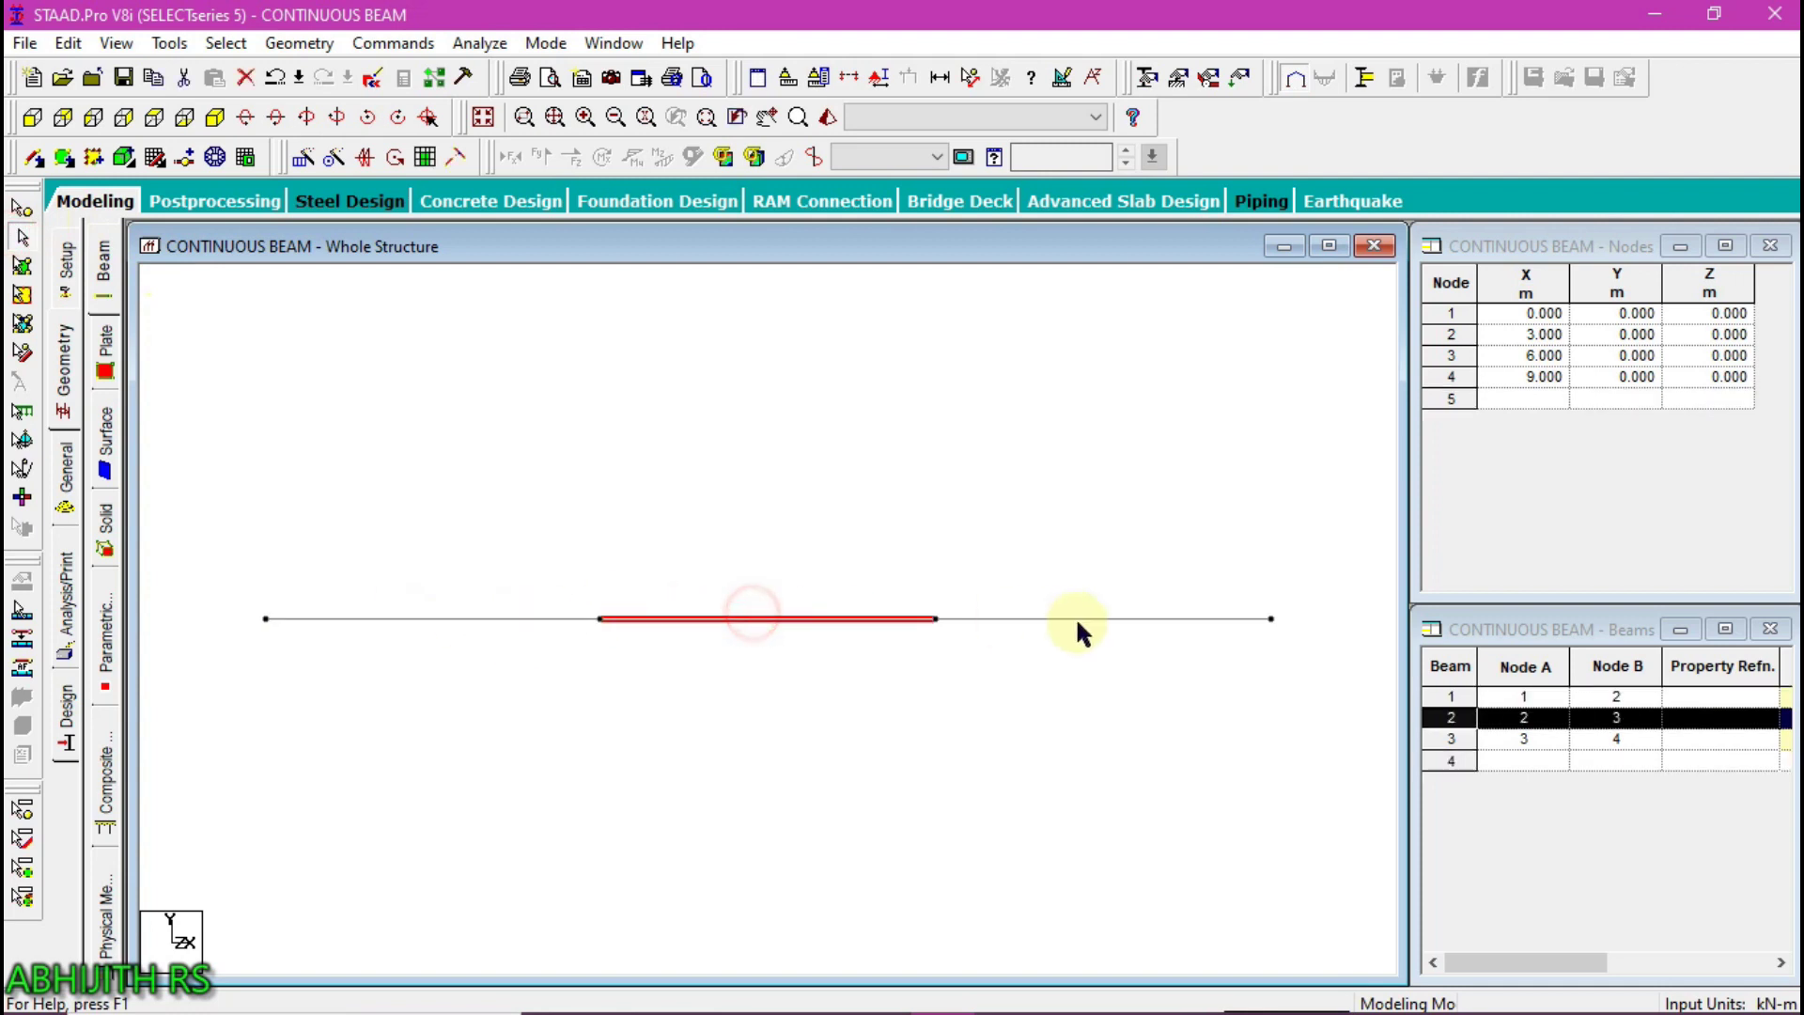
{"action": "left_click", "coordinate": [1034, 360]}
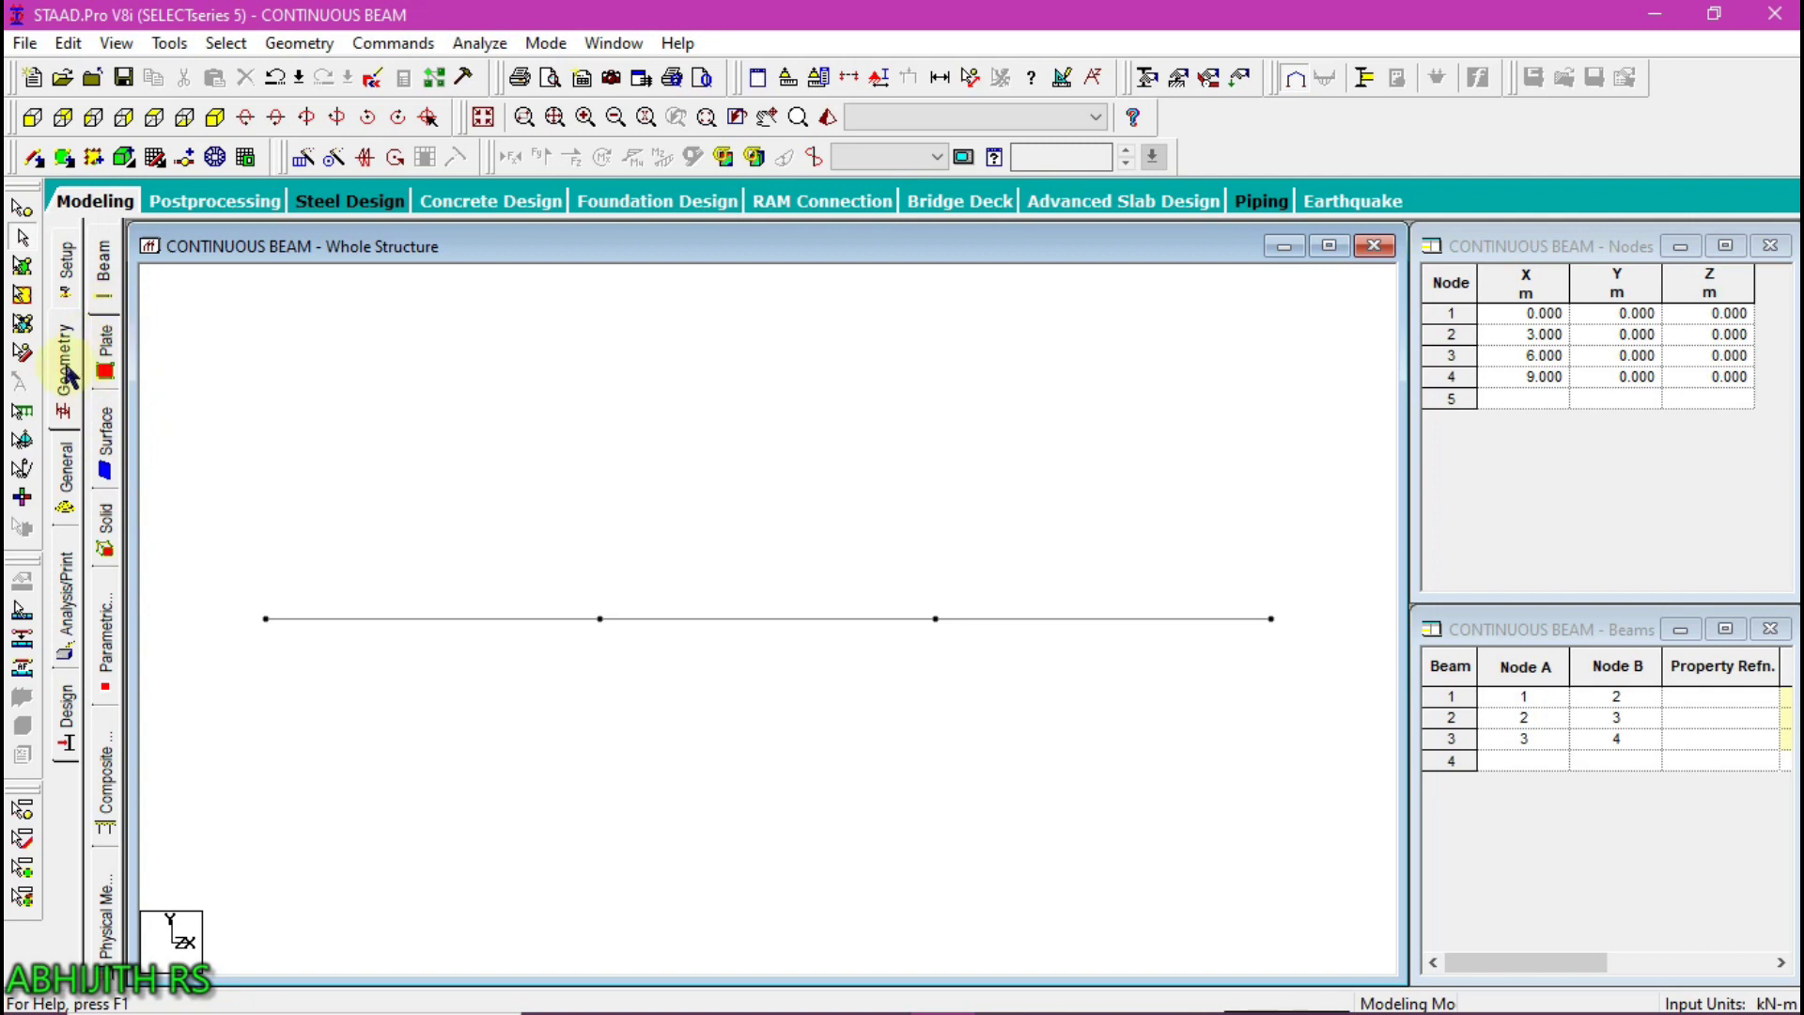
Define a rectangular concrete section property with YD 0.45 m and ZD 0.3 m
{"action": "left_click", "coordinate": [67, 480]}
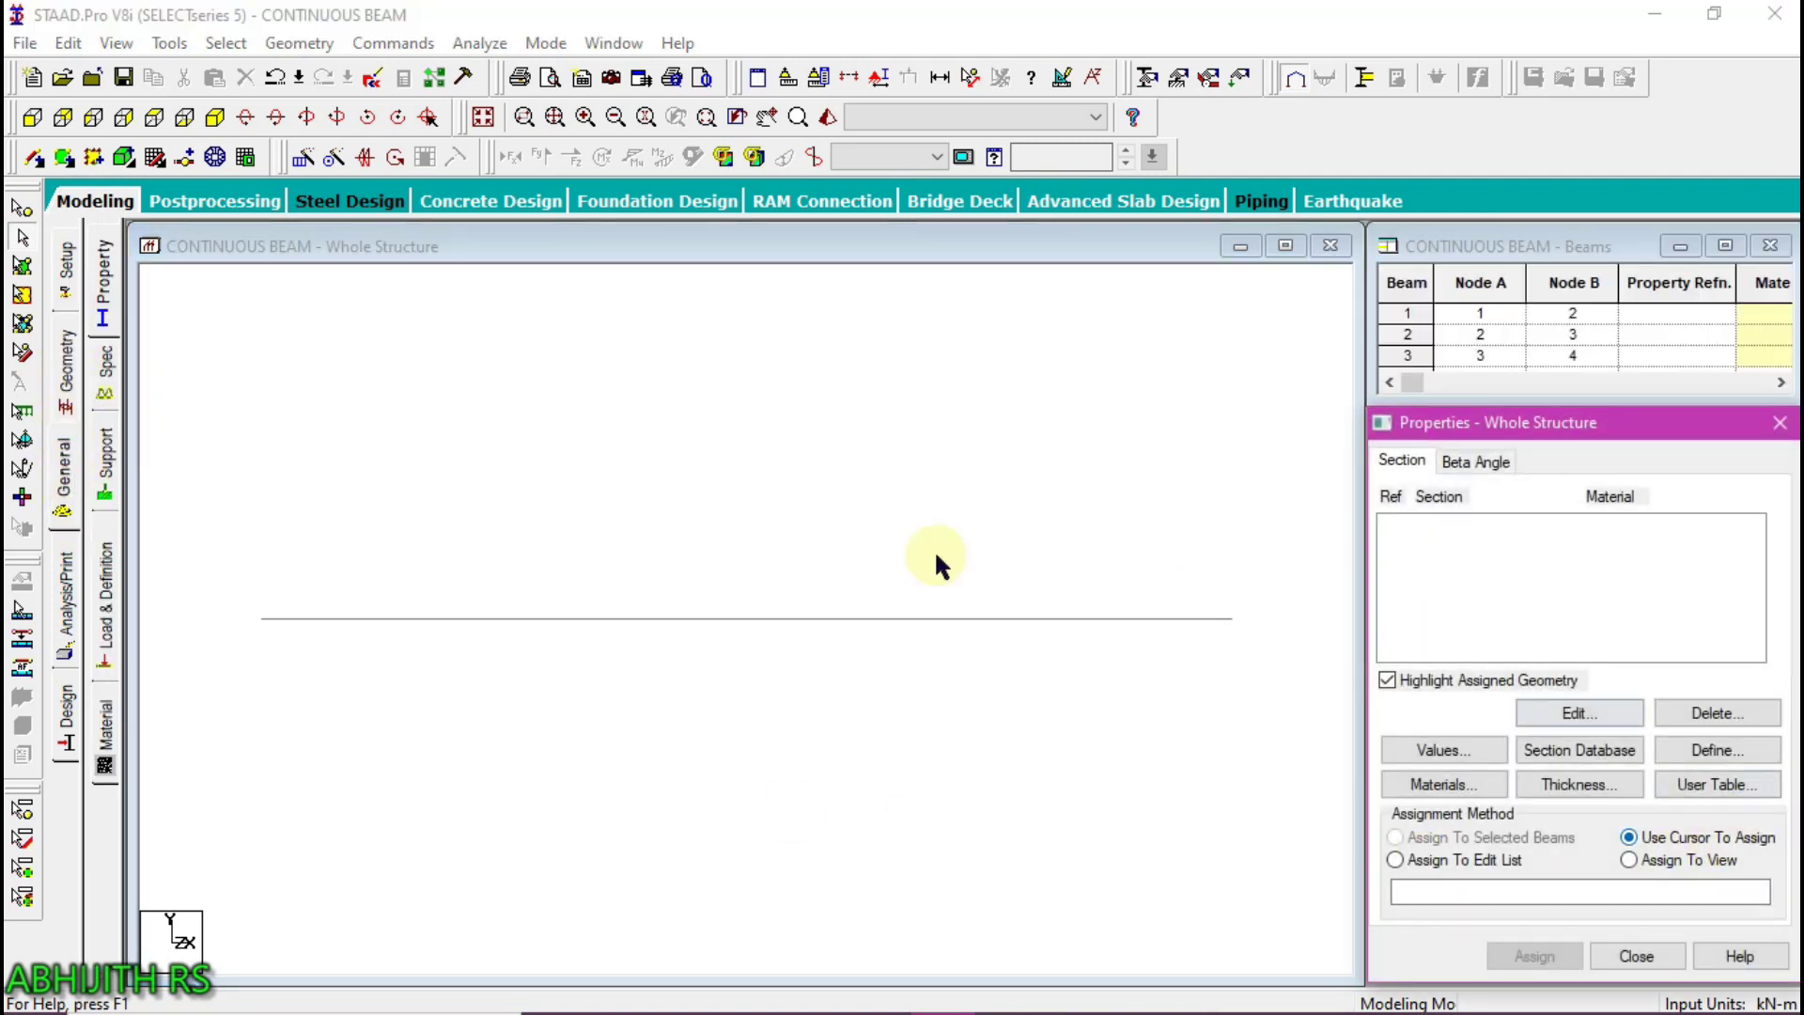
{"action": "left_click", "coordinate": [105, 282]}
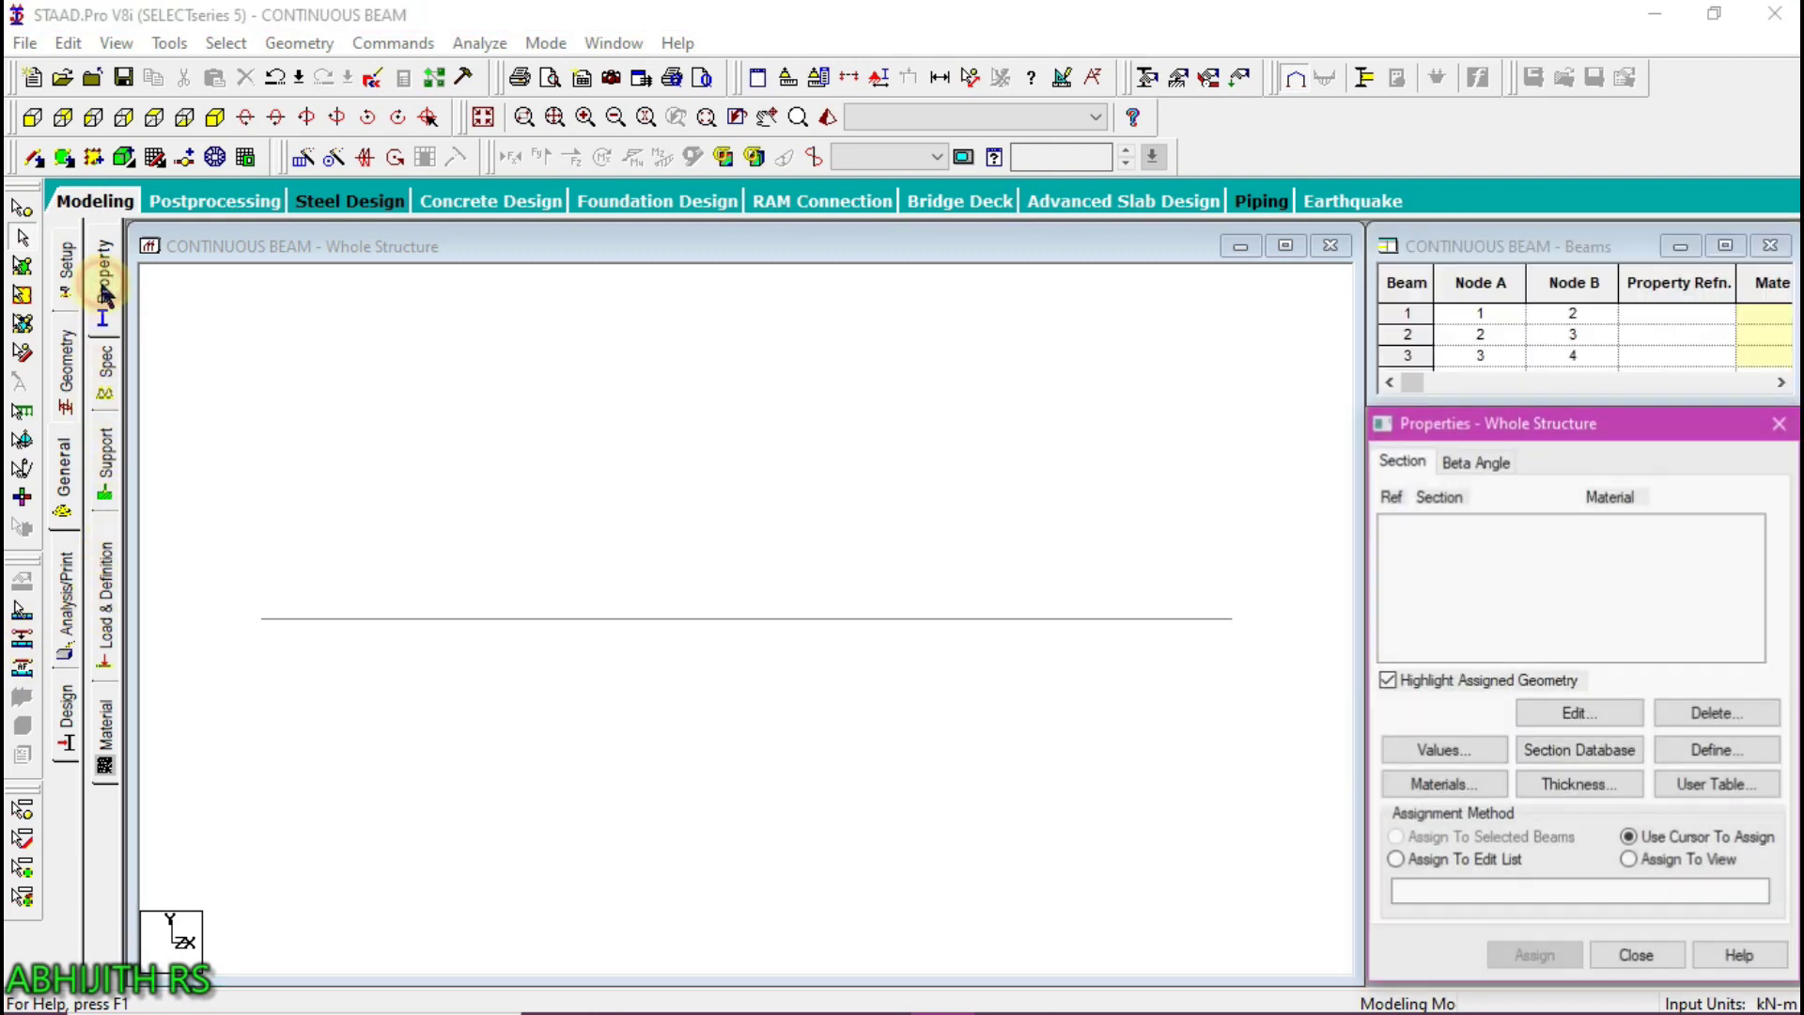
{"action": "left_click", "coordinate": [1725, 750]}
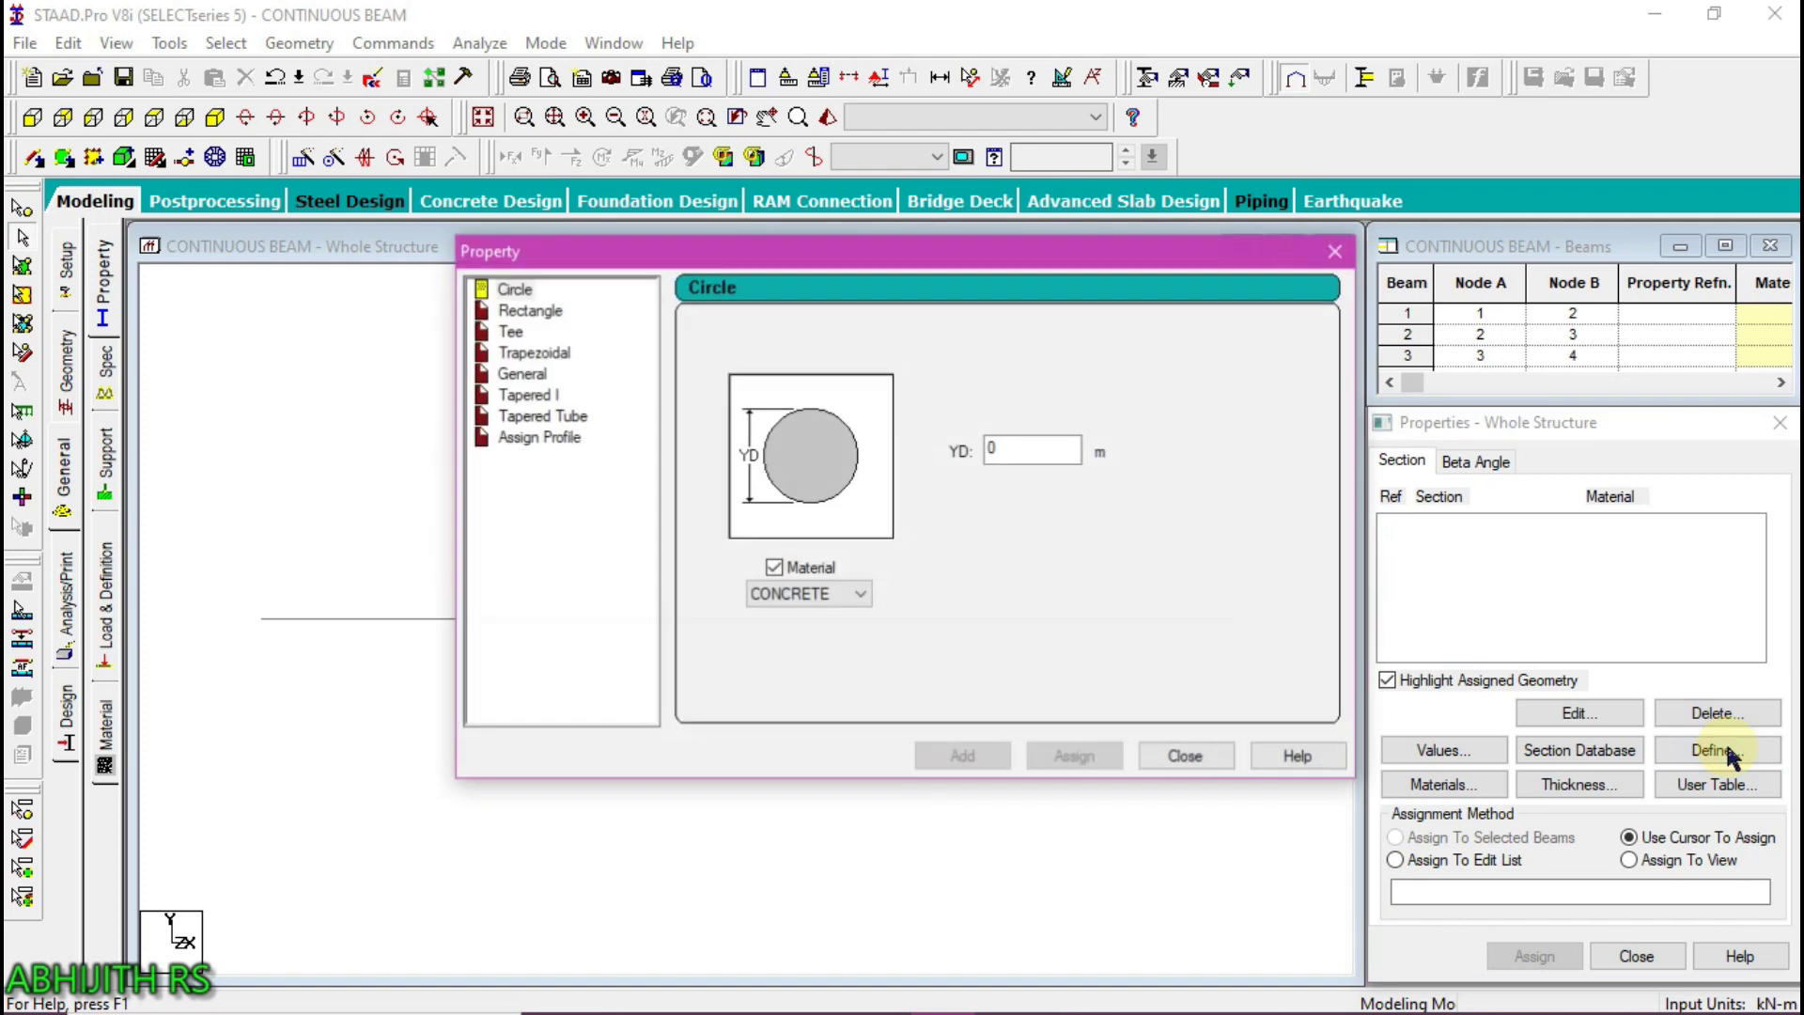
{"action": "left_click", "coordinate": [555, 310]}
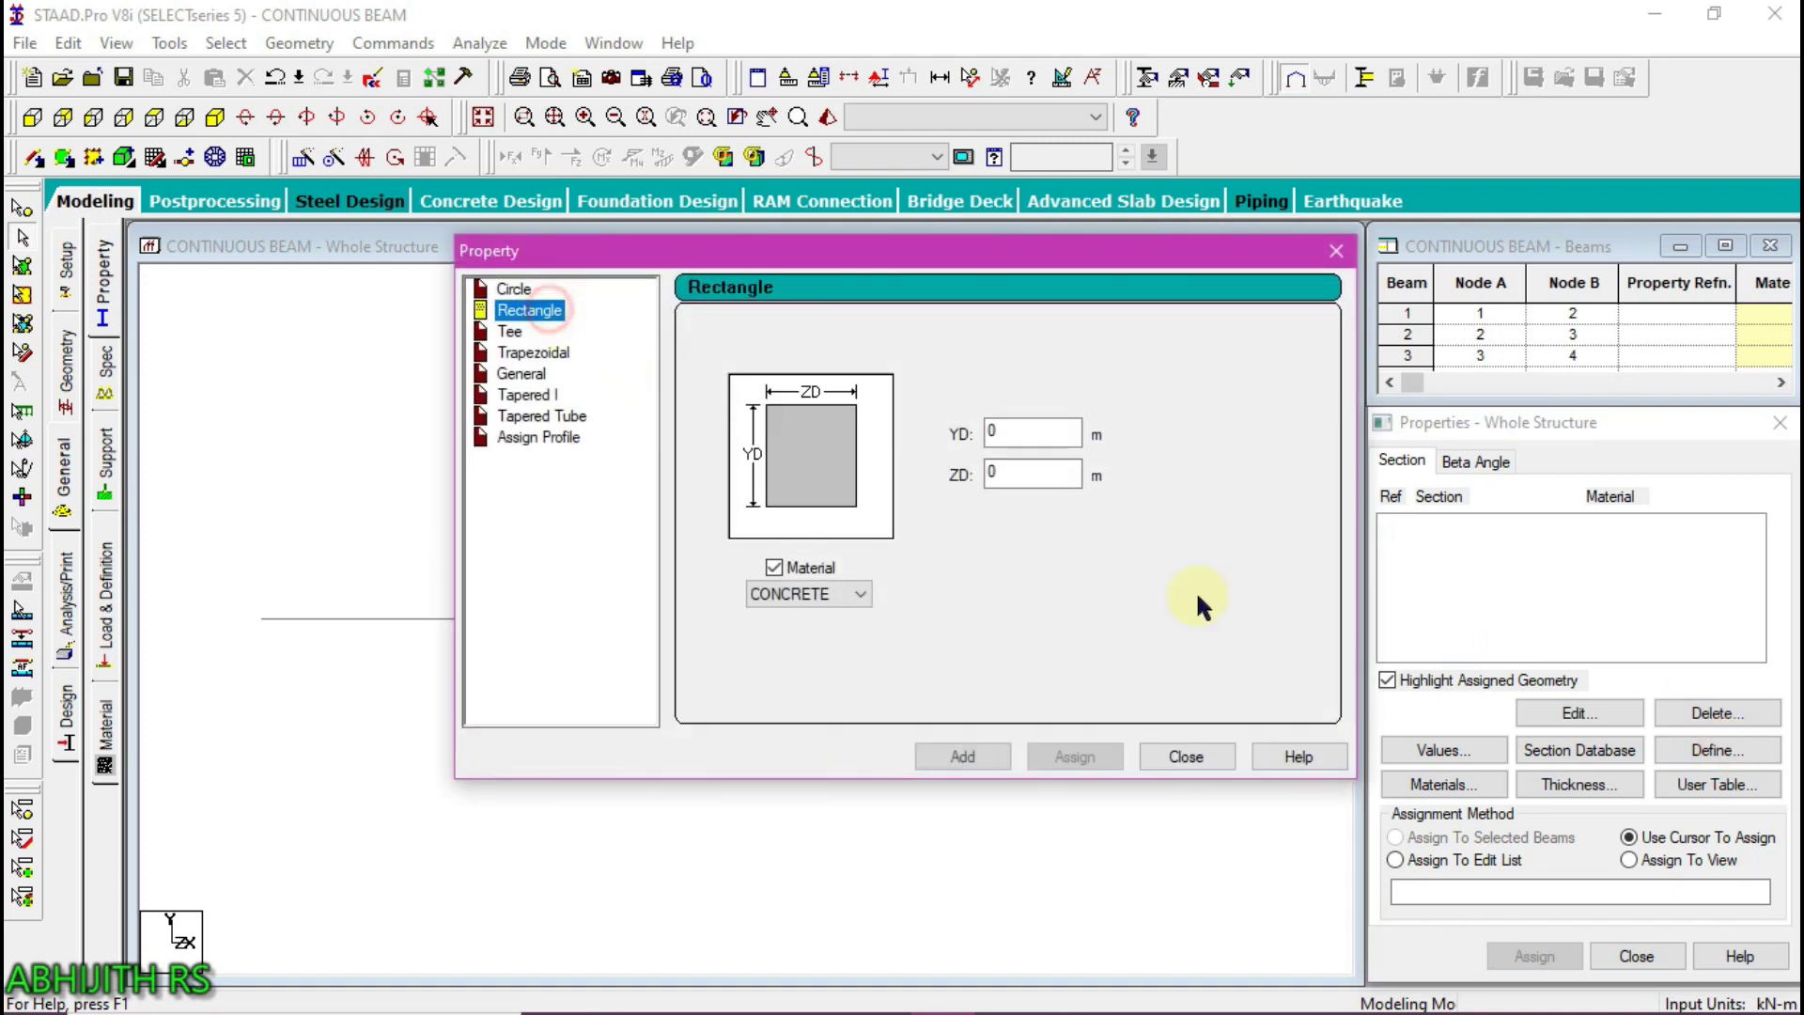
{"action": "left_click", "coordinate": [1023, 432]}
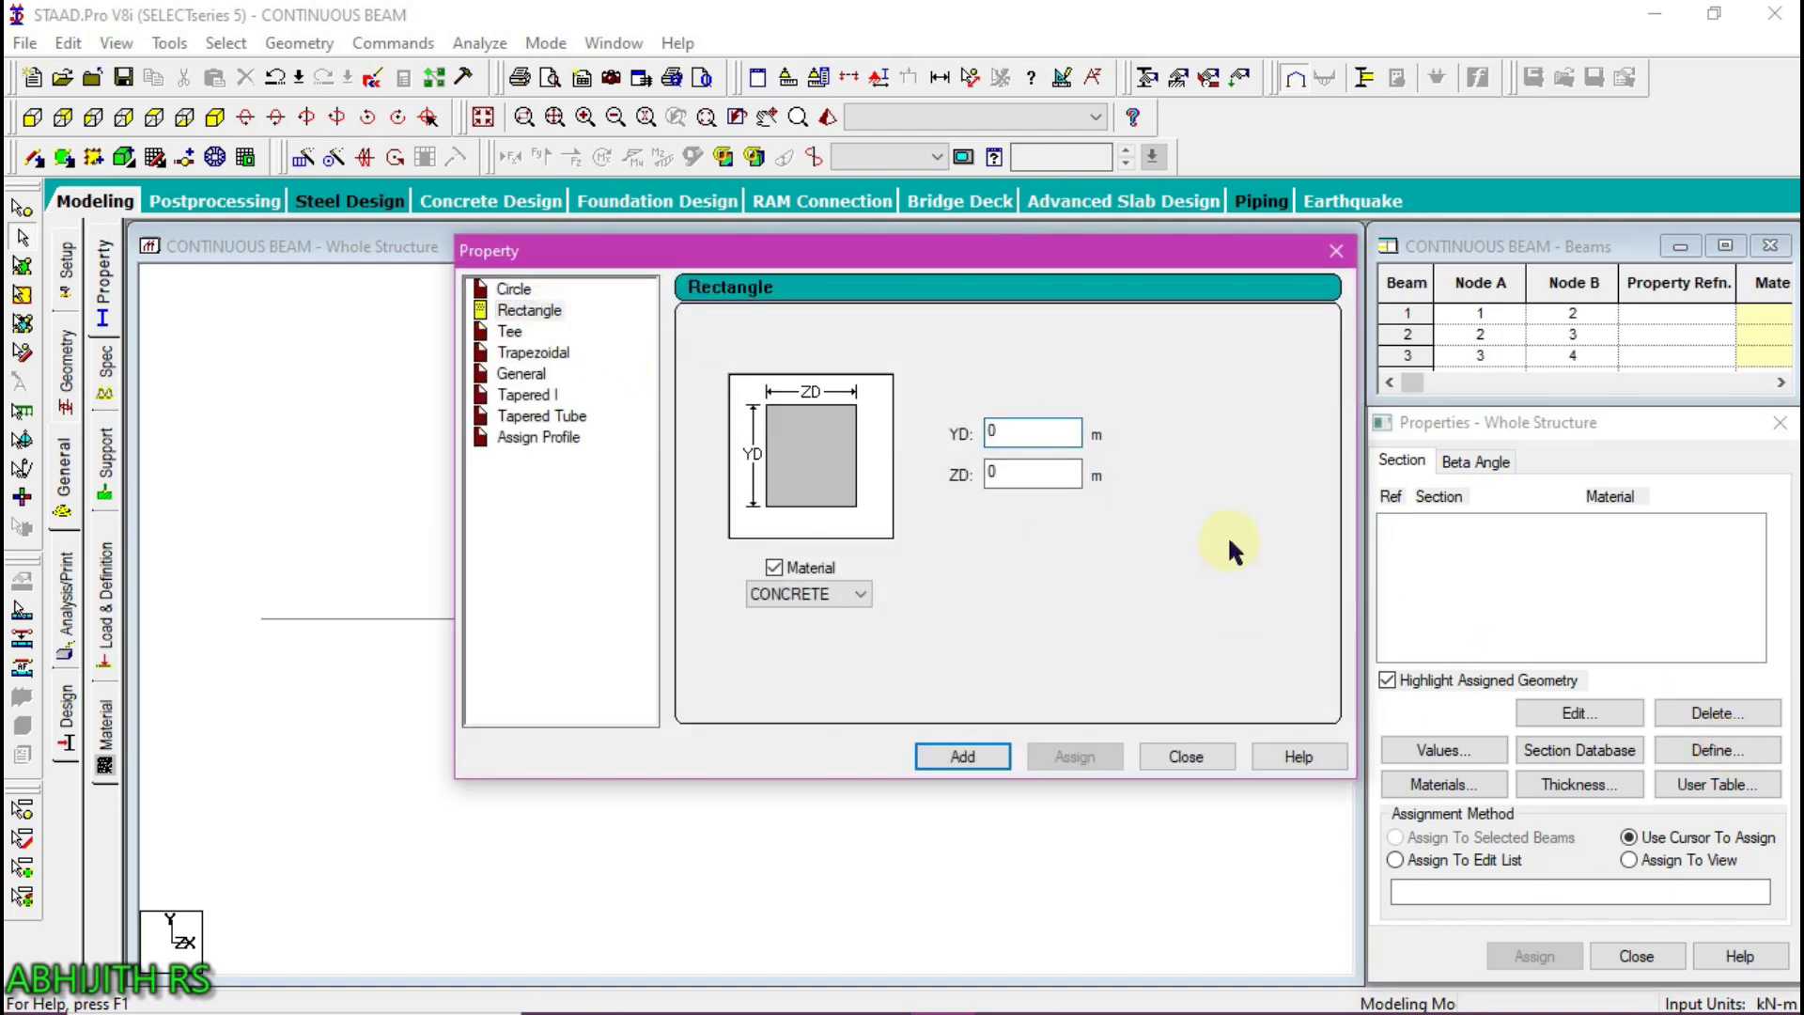
{"action": "type", "text": ".45"}
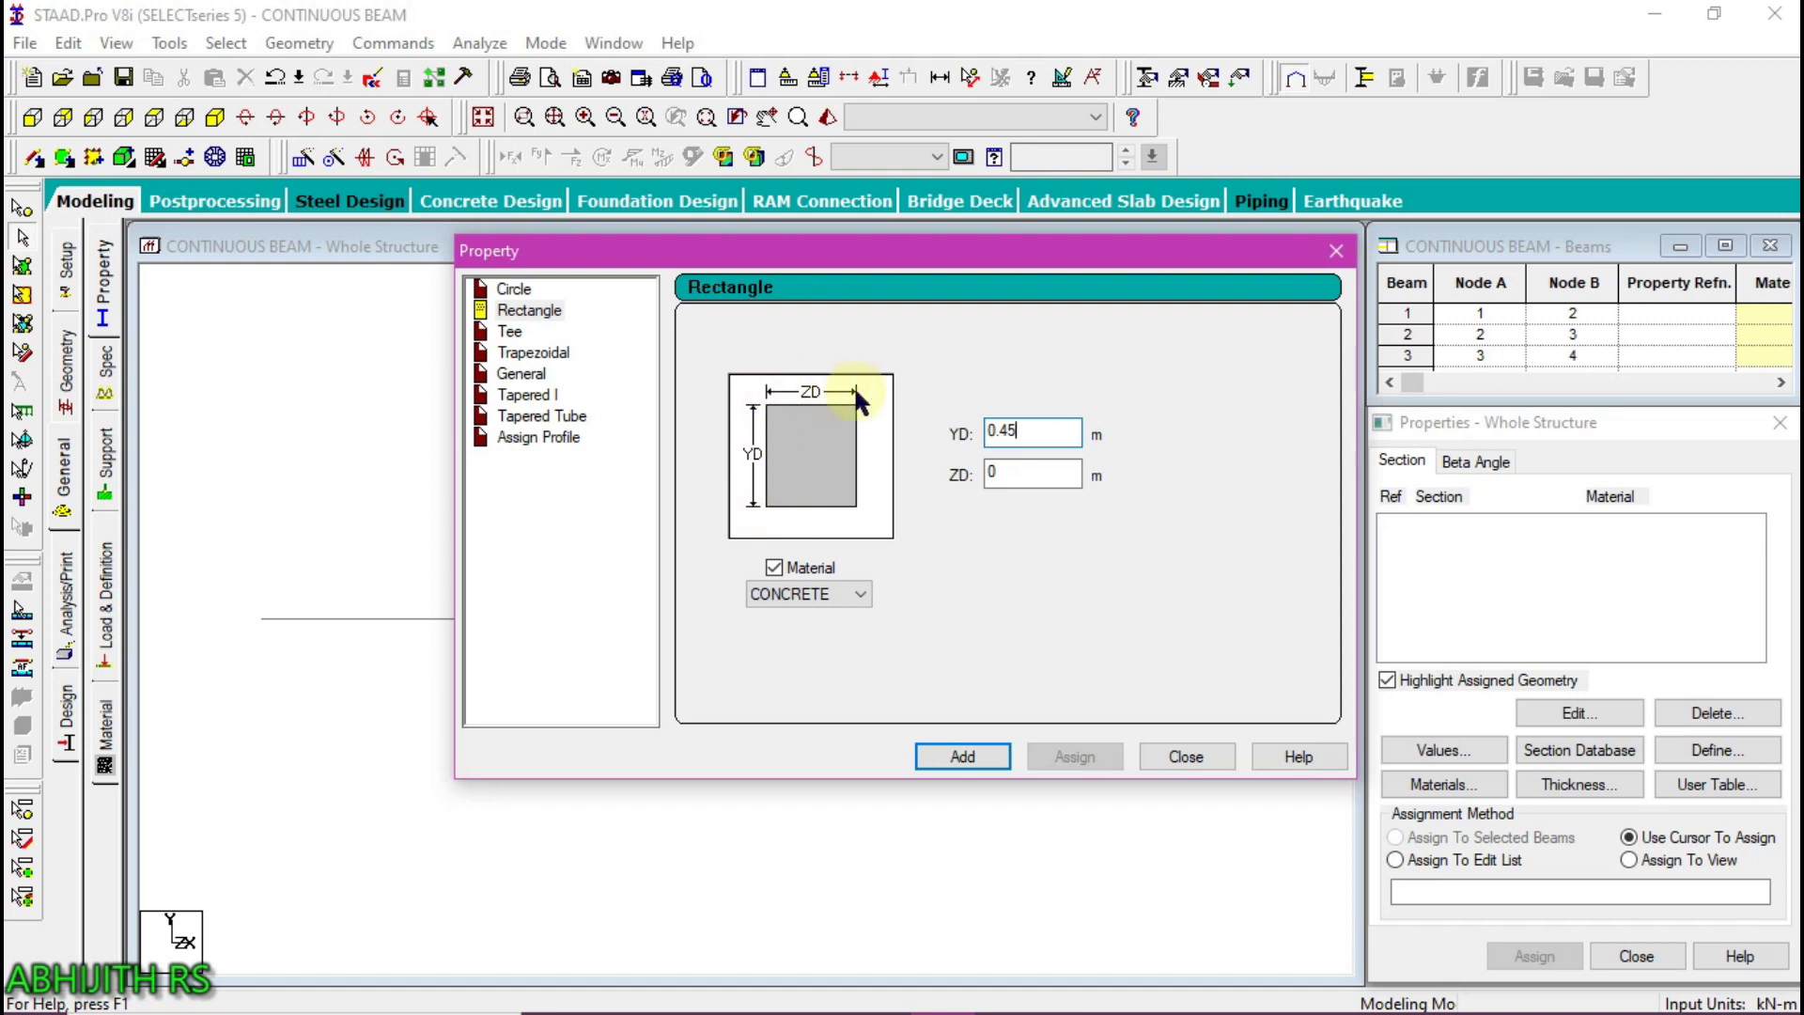
{"action": "left_click", "coordinate": [1036, 475]}
{"action": "type", "text": "0.3"}
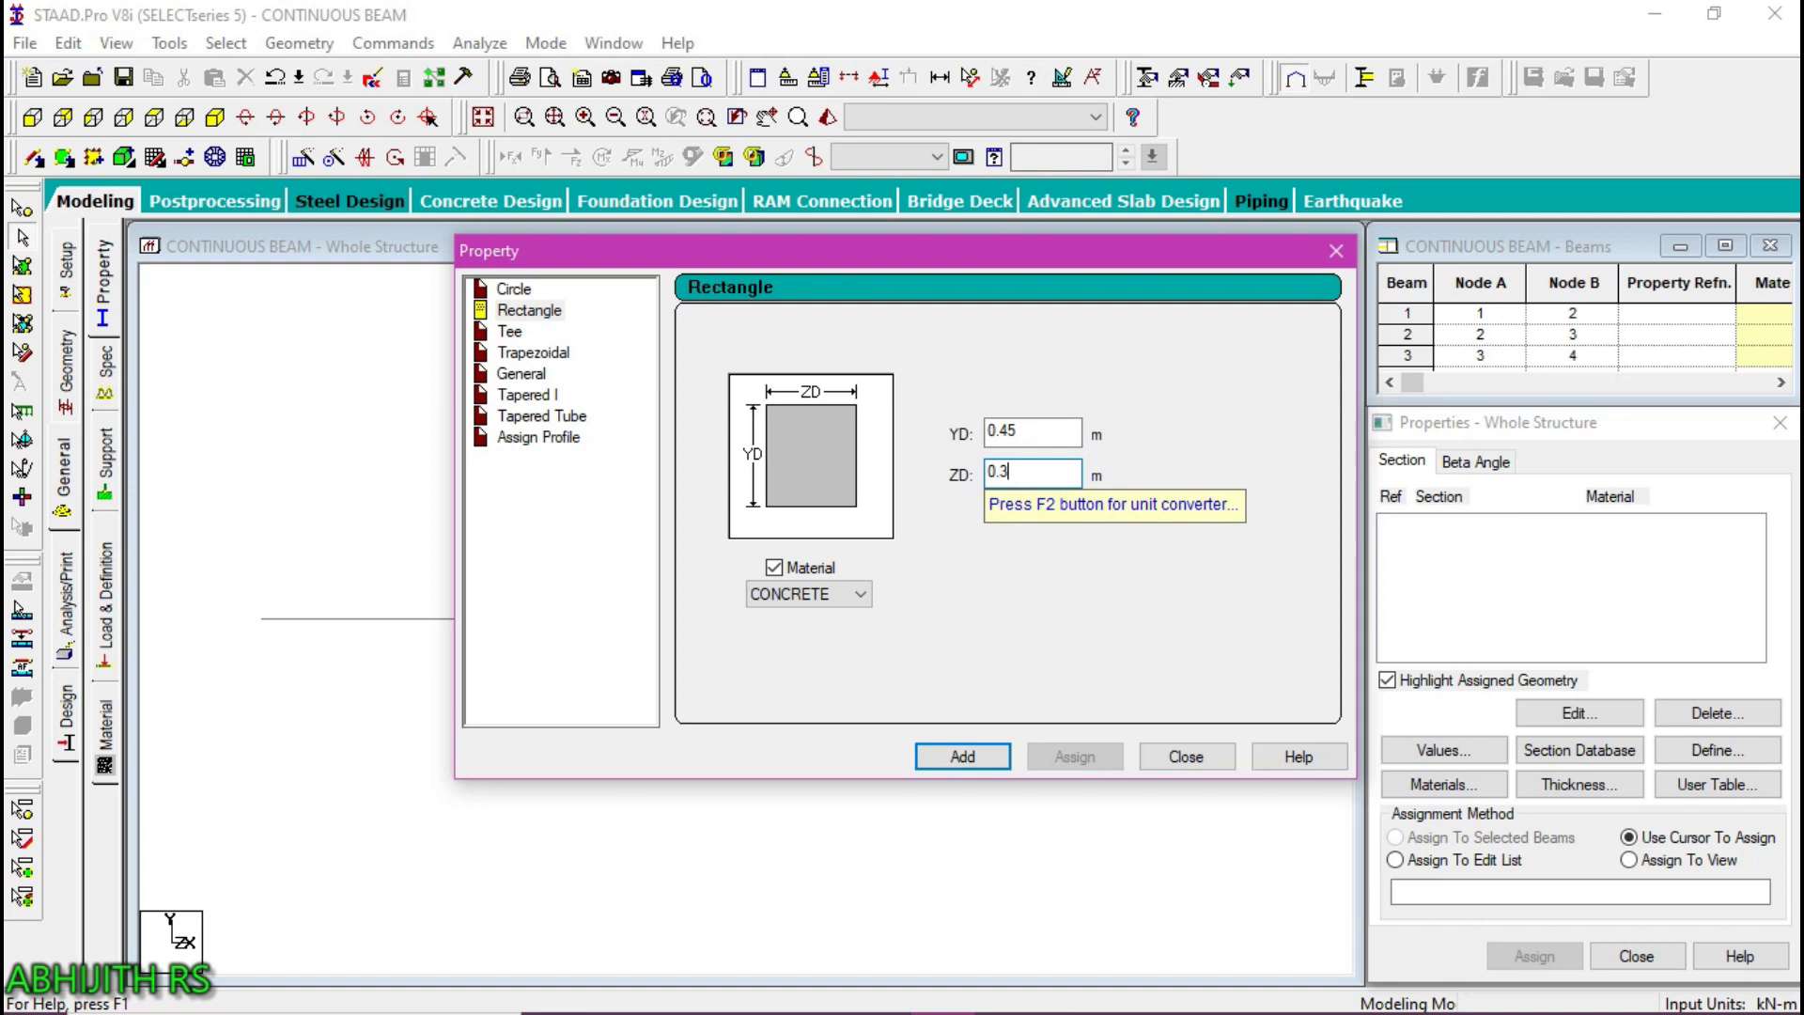
{"action": "left_click", "coordinate": [998, 756]}
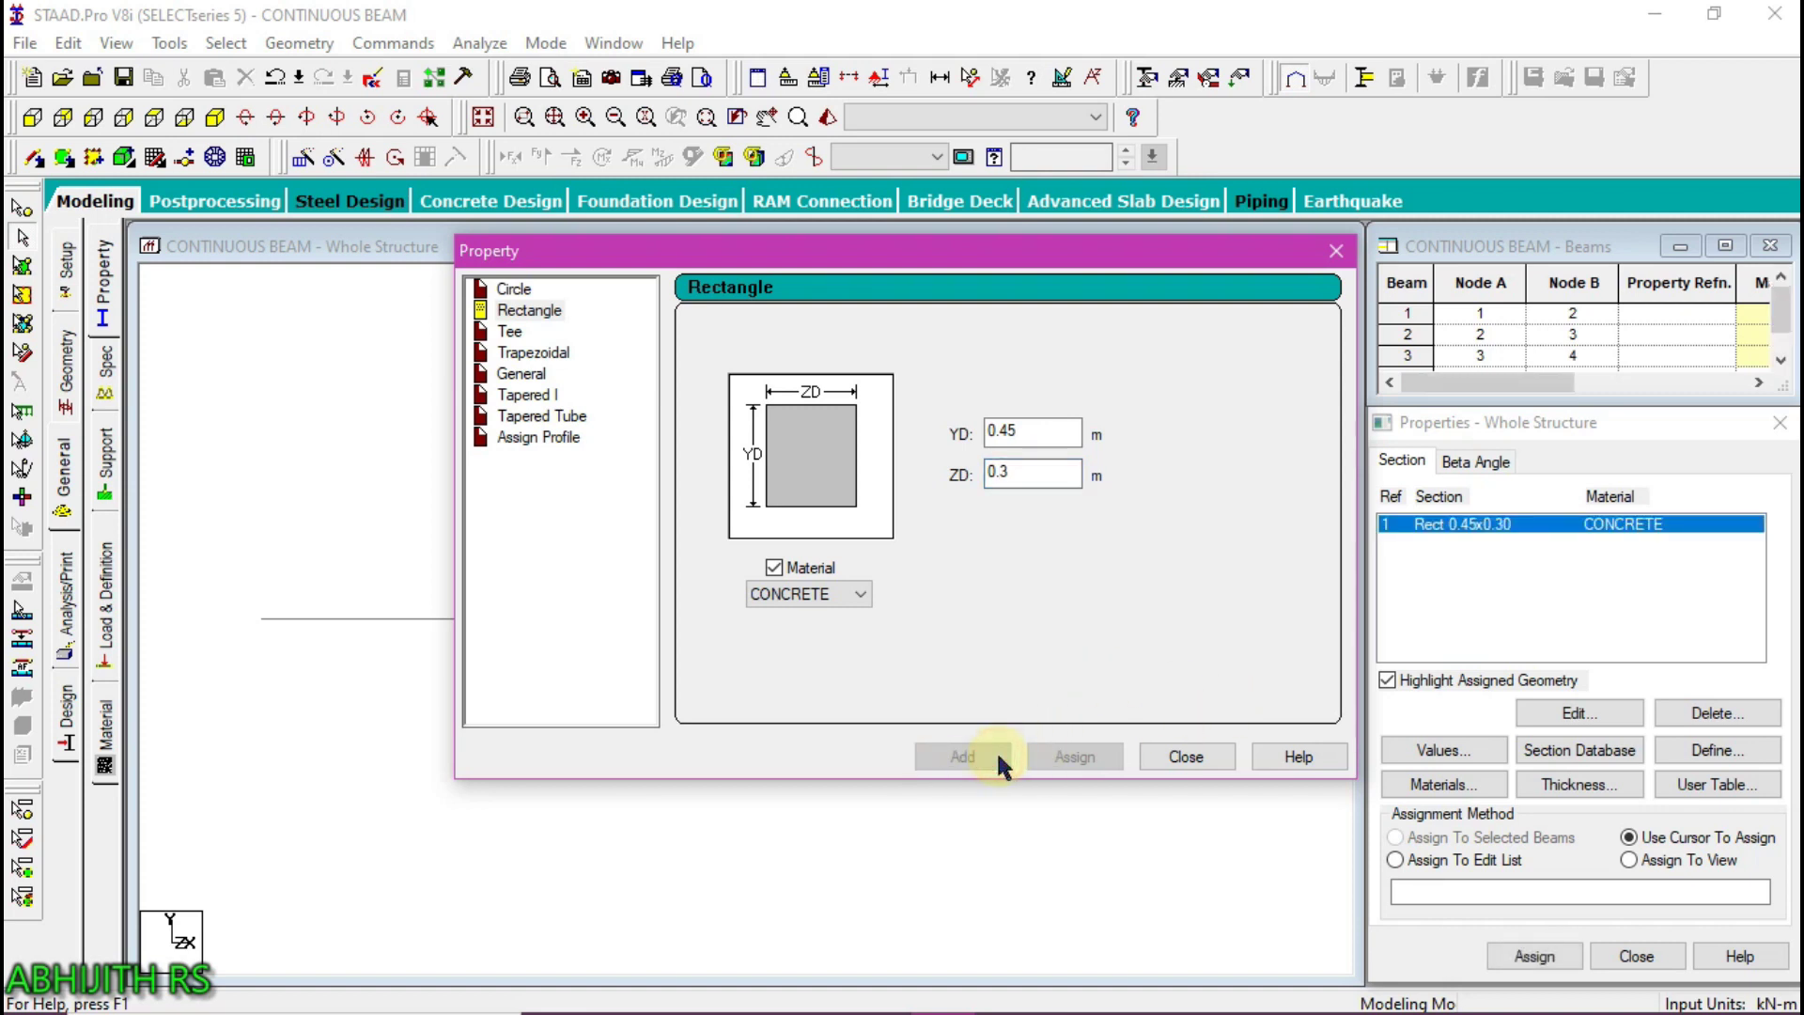
{"action": "left_click", "coordinate": [1188, 759]}
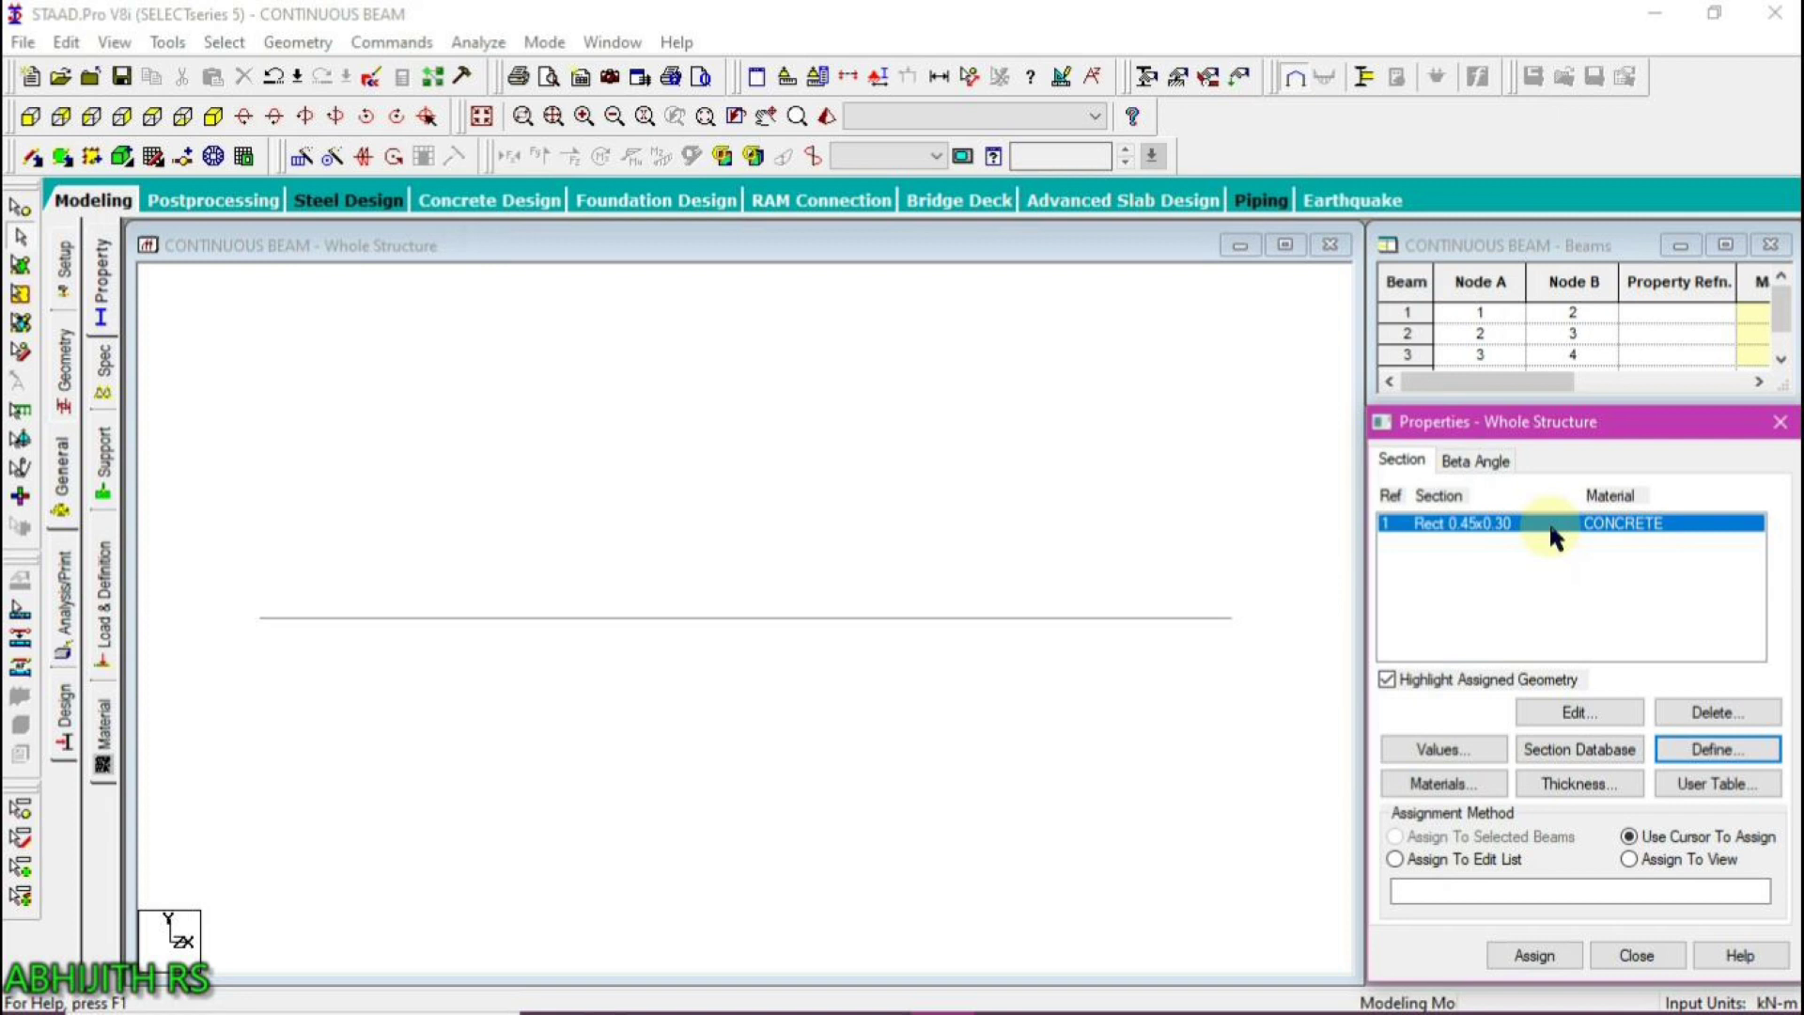
Assign the Rect 0.45x0.30 concrete section to all beams using Assign To View, and select the whole beam line
{"action": "left_click", "coordinate": [1550, 528]}
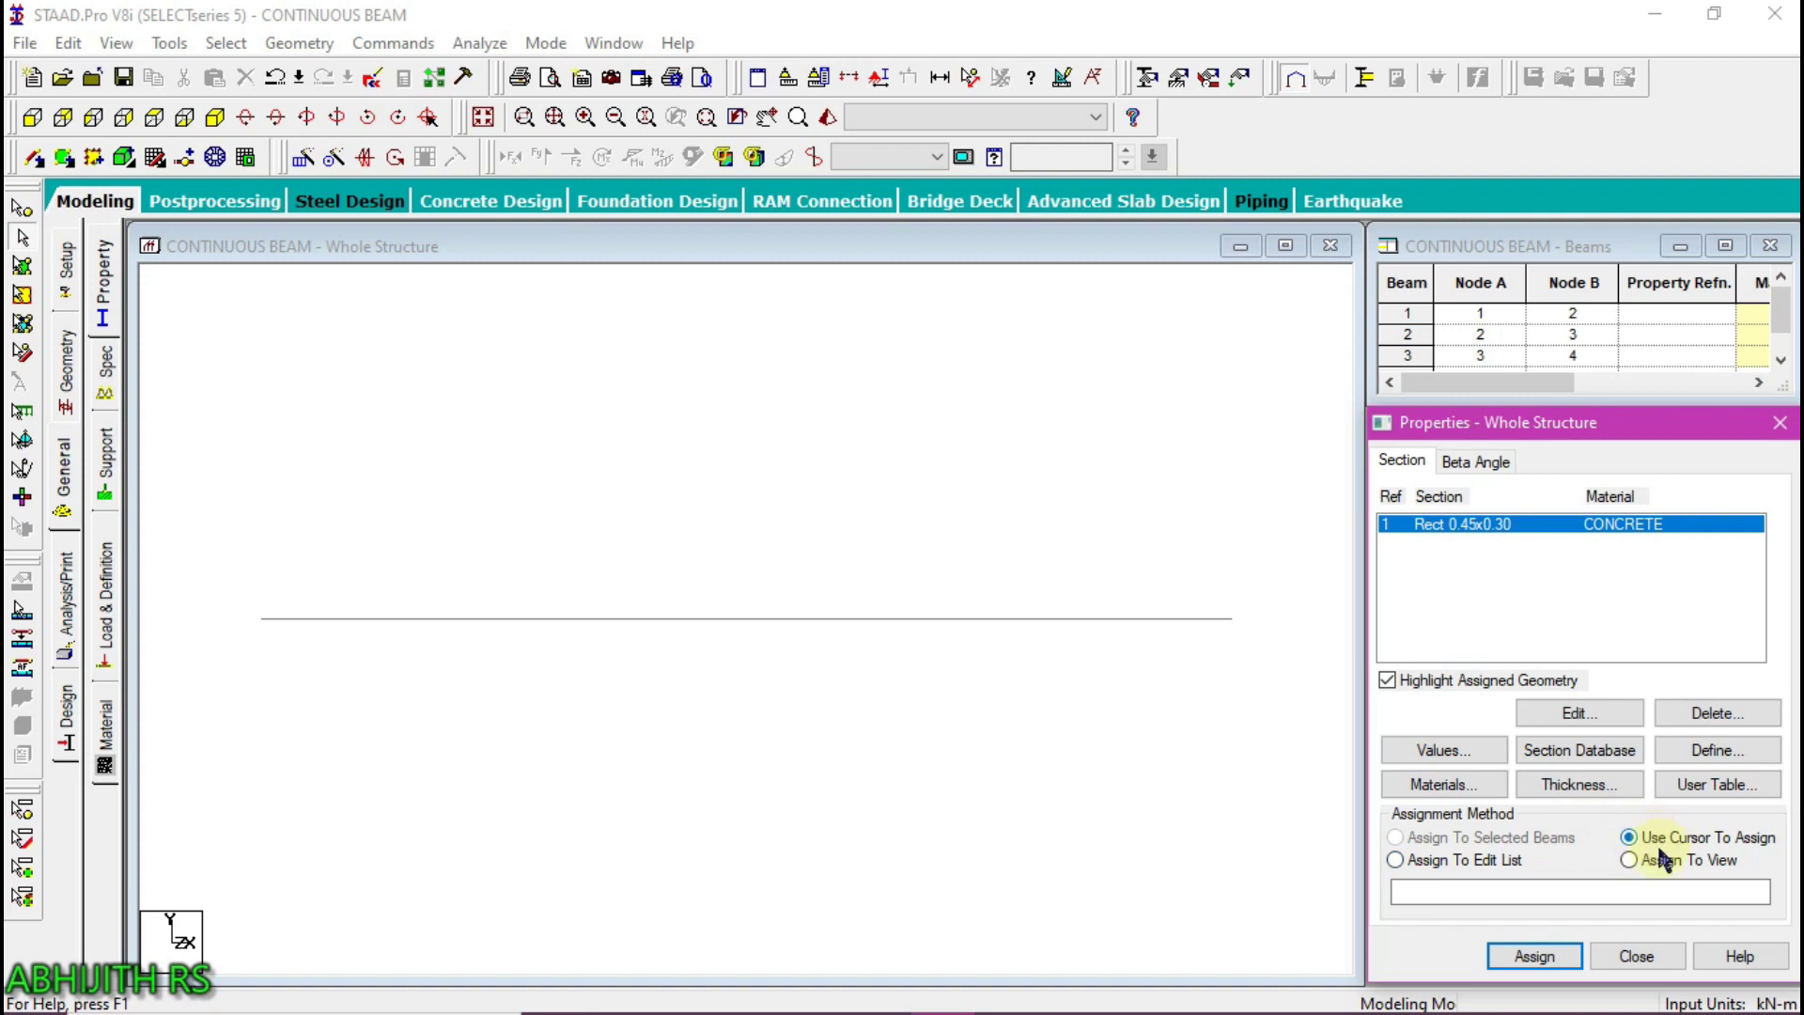
{"action": "left_click", "coordinate": [1629, 860]}
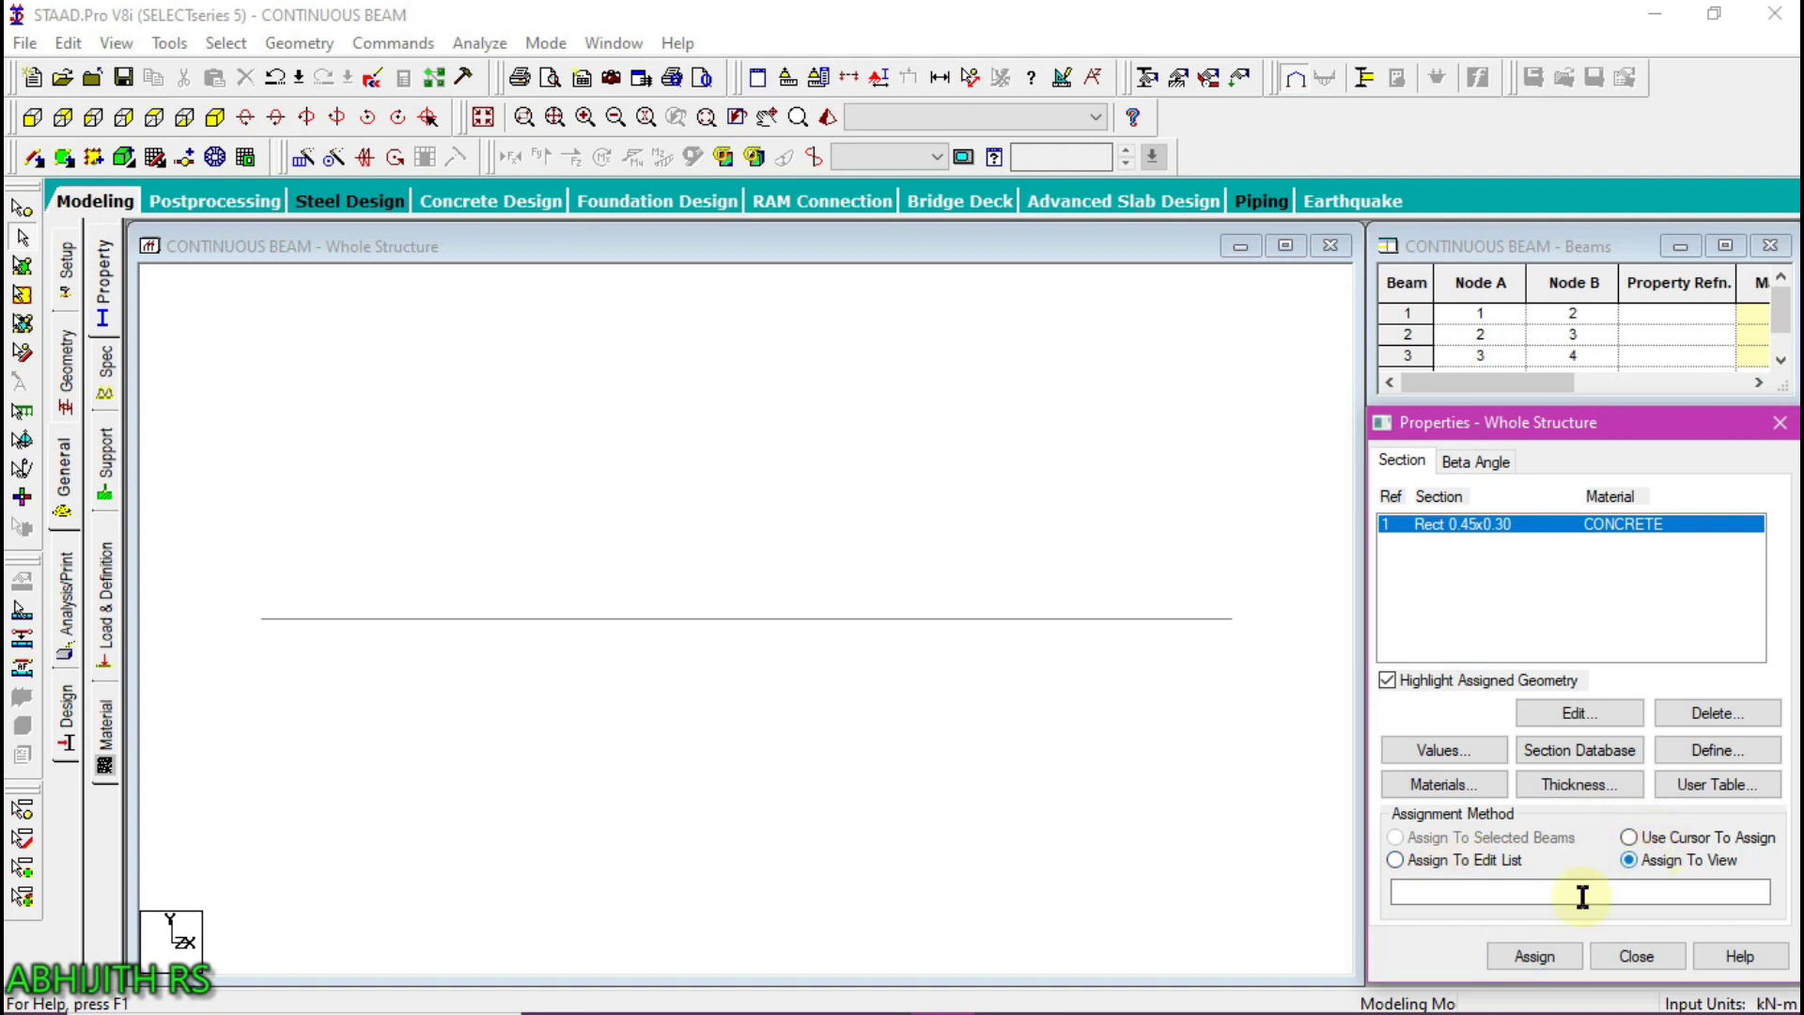
{"action": "left_click", "coordinate": [1532, 956]}
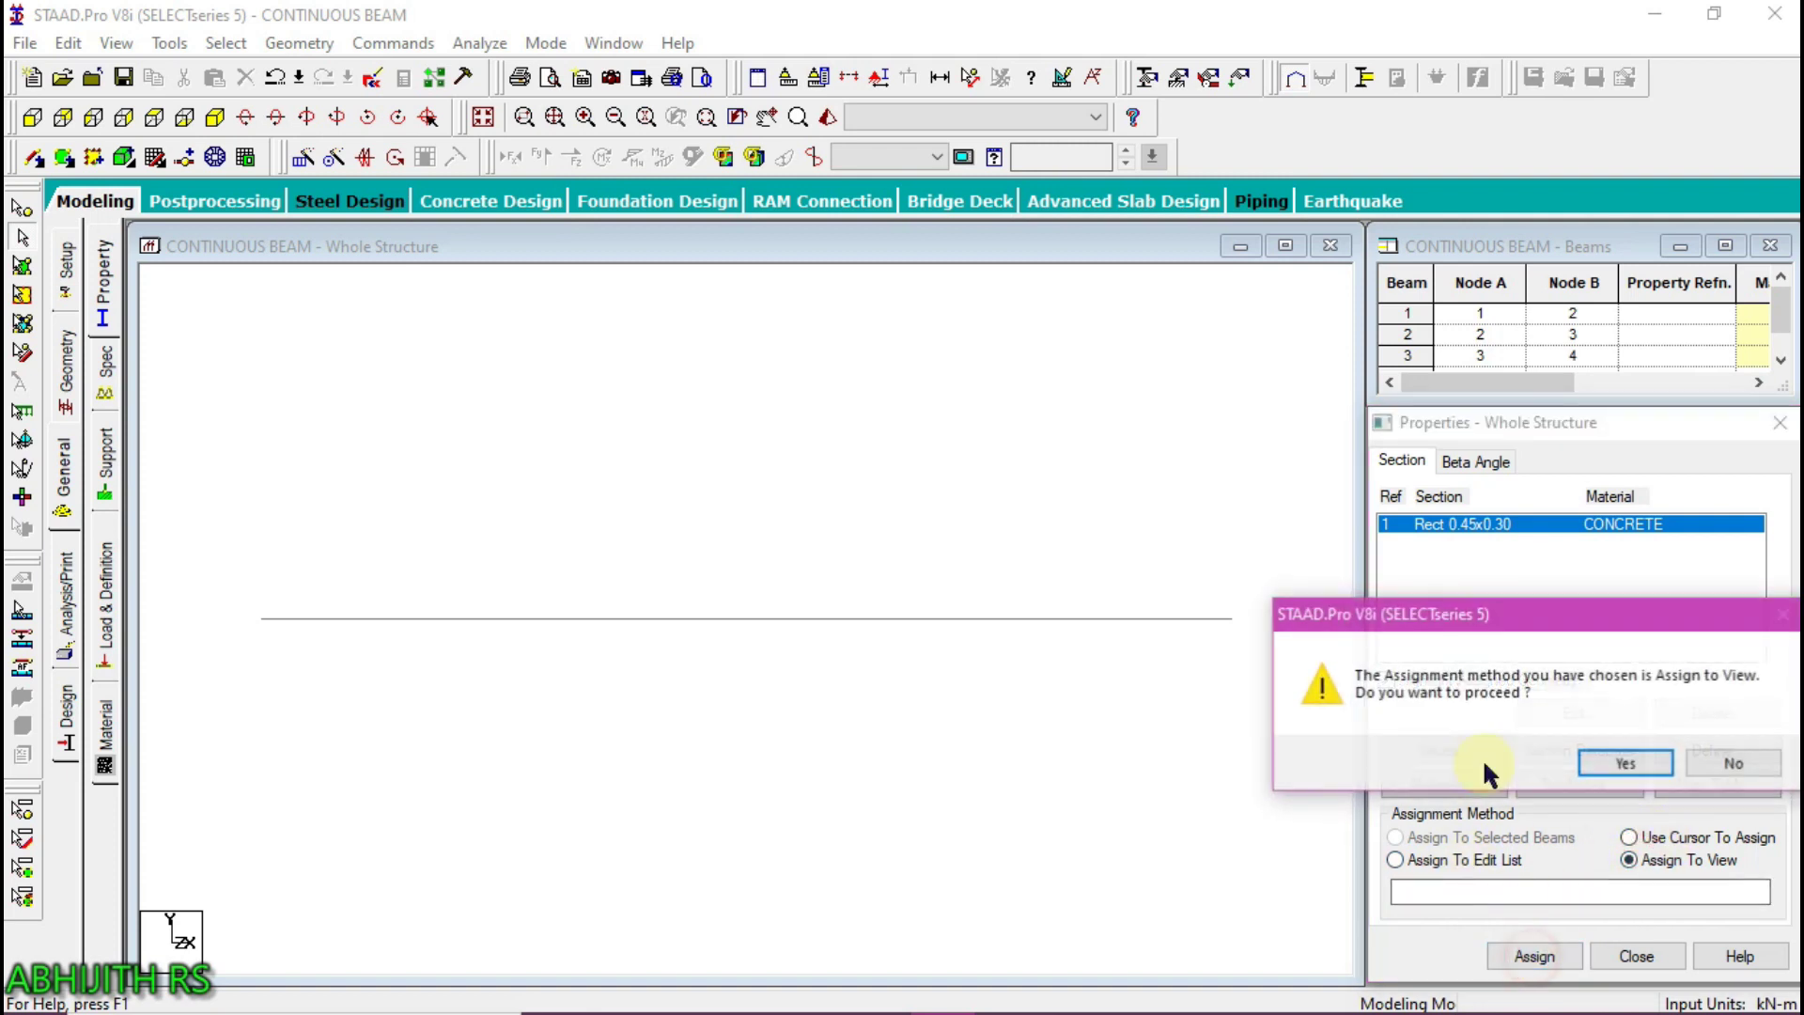
{"action": "left_click", "coordinate": [1625, 763]}
{"action": "left_click", "coordinate": [748, 548]}
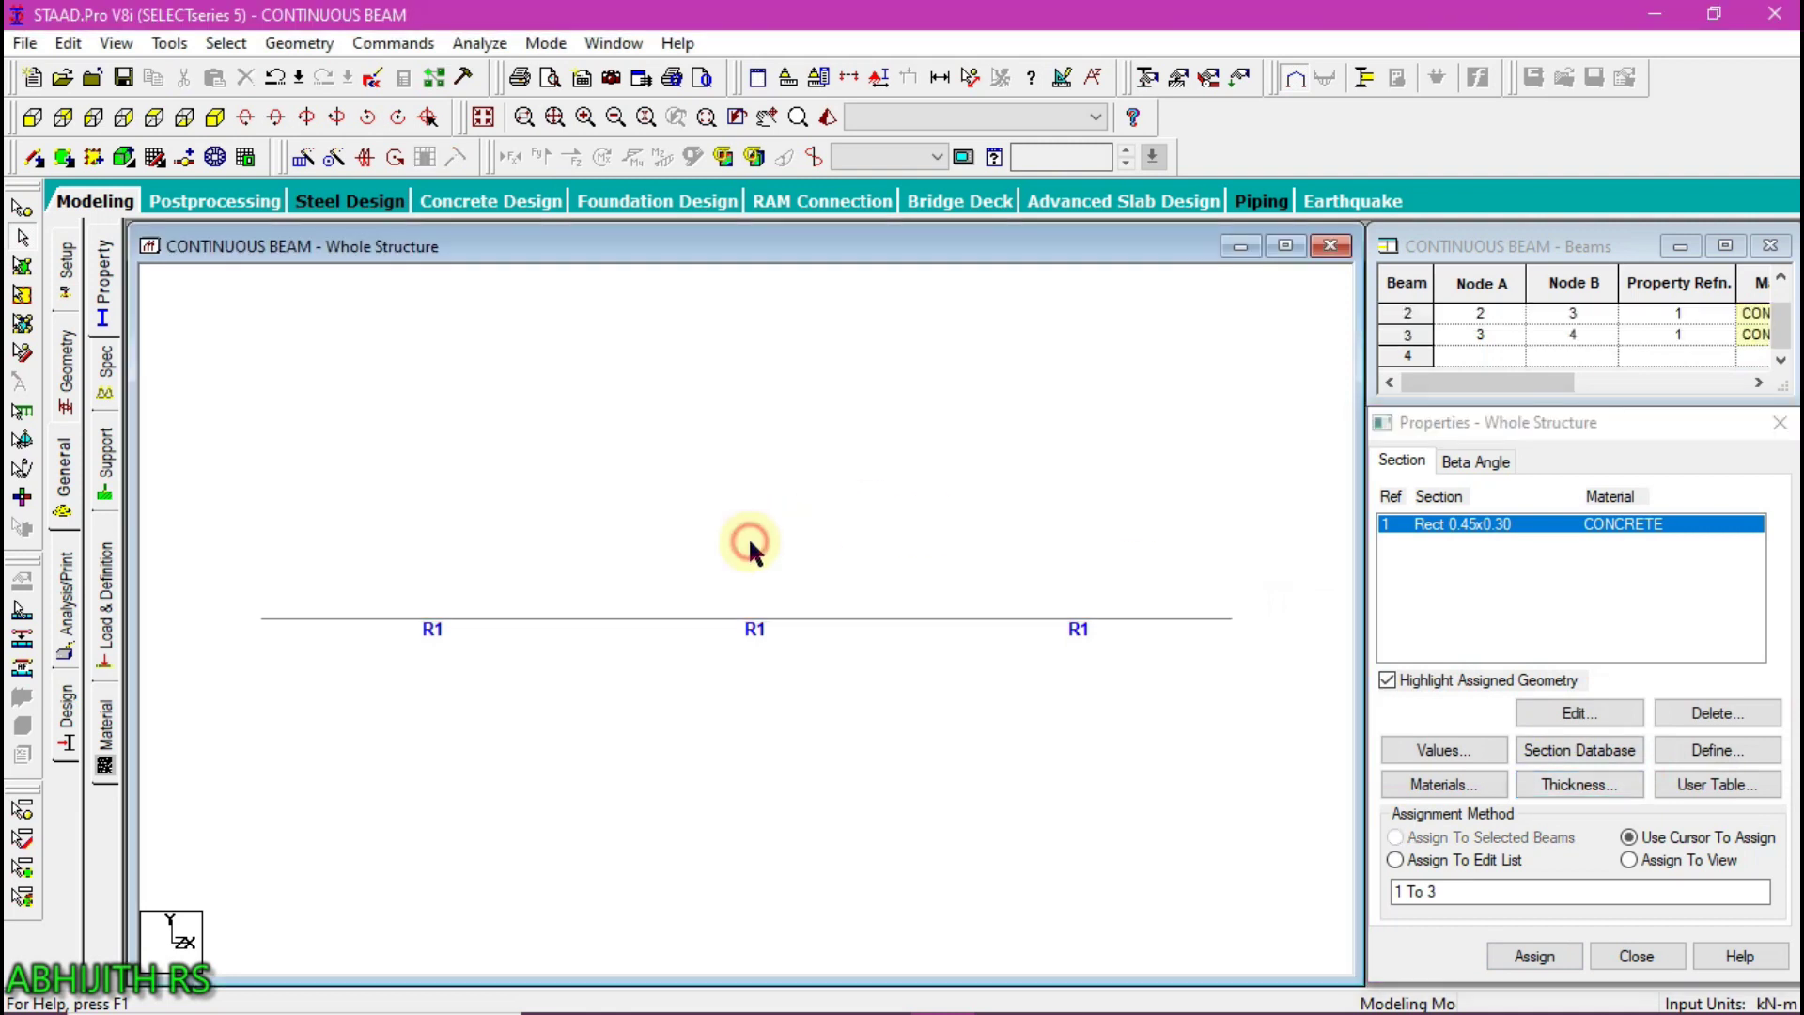
{"action": "left_click_drag", "start_coordinate": [241, 507], "coordinate": [1300, 745]}
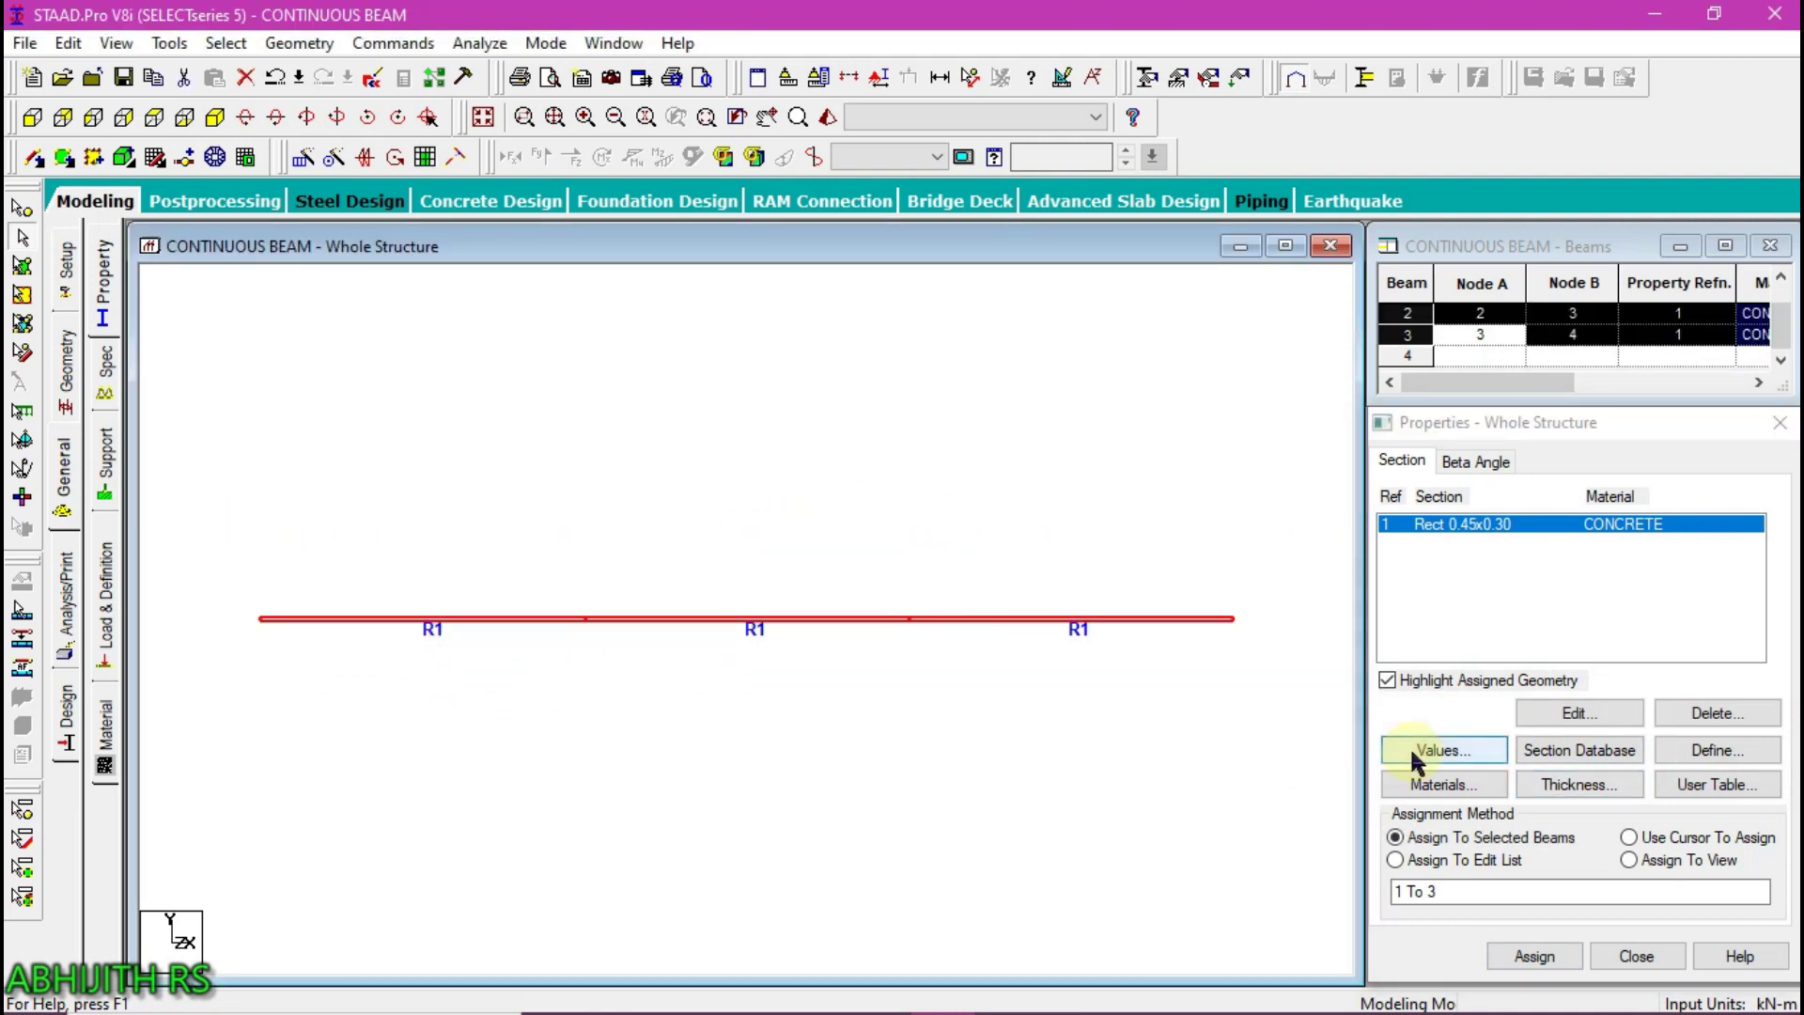
Create a fixed support and select it in preparation for assignment
{"action": "left_click", "coordinate": [102, 465]}
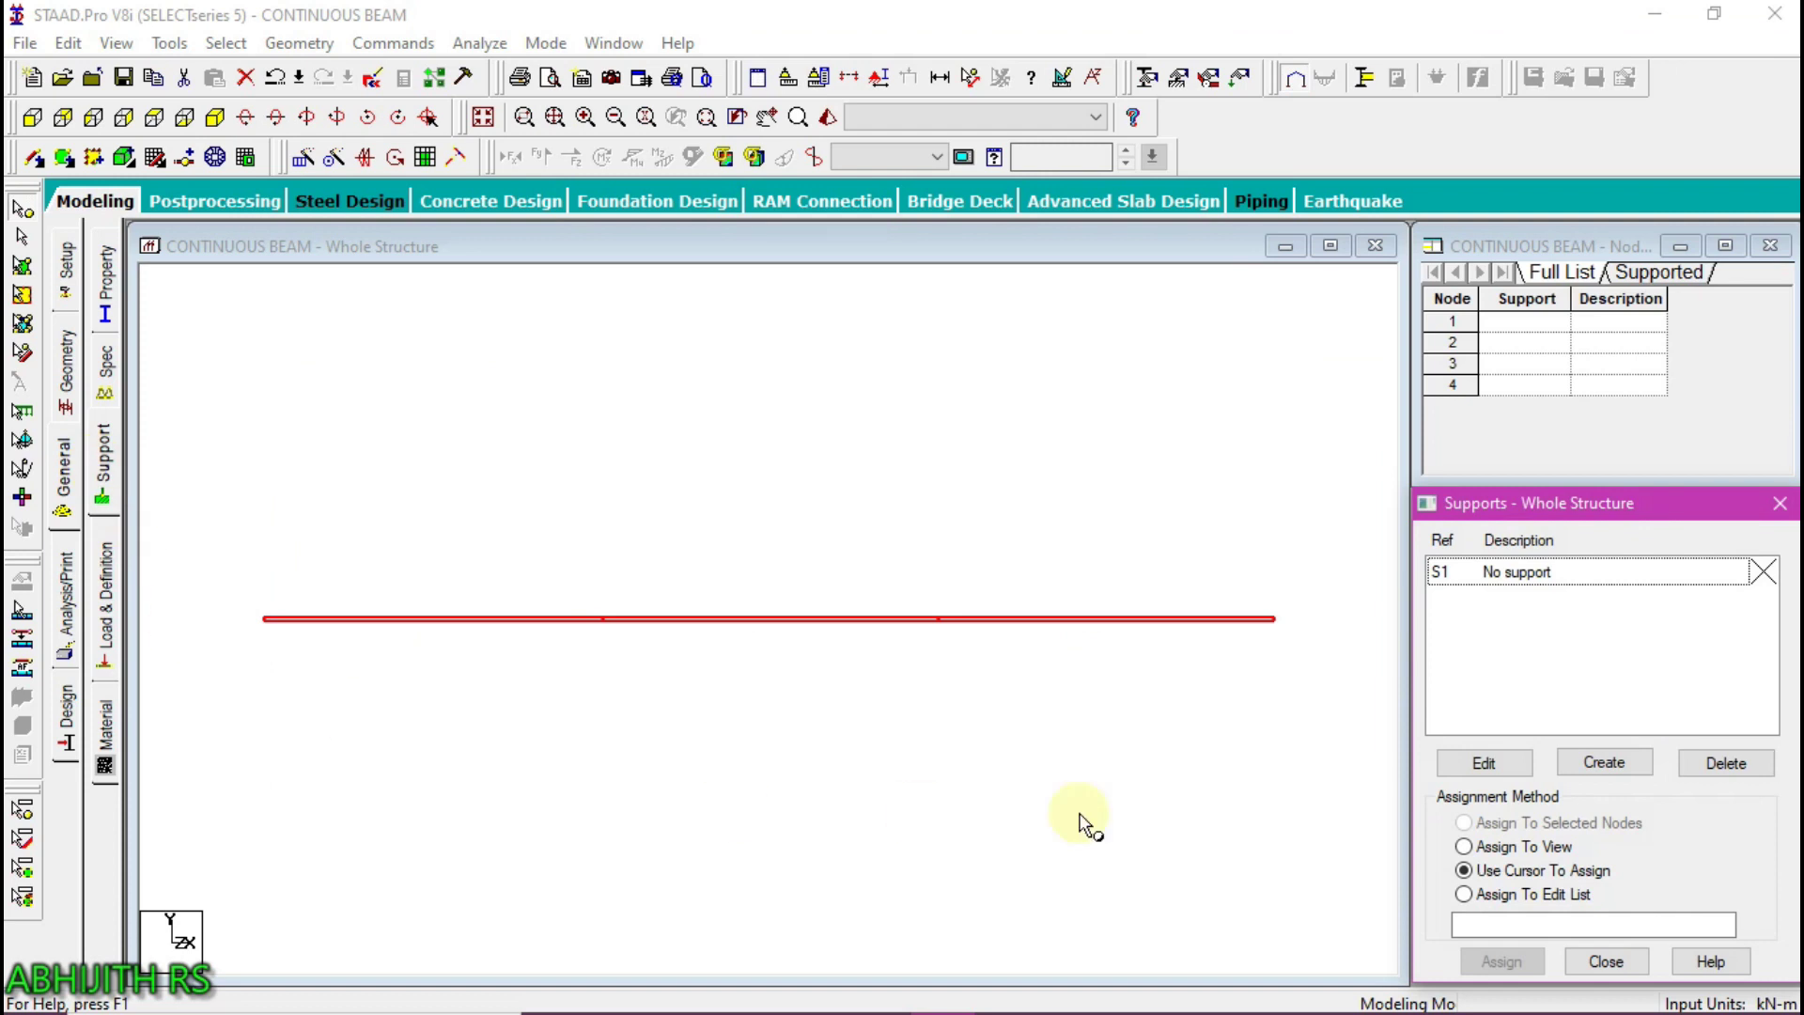
{"action": "left_click", "coordinate": [1588, 763]}
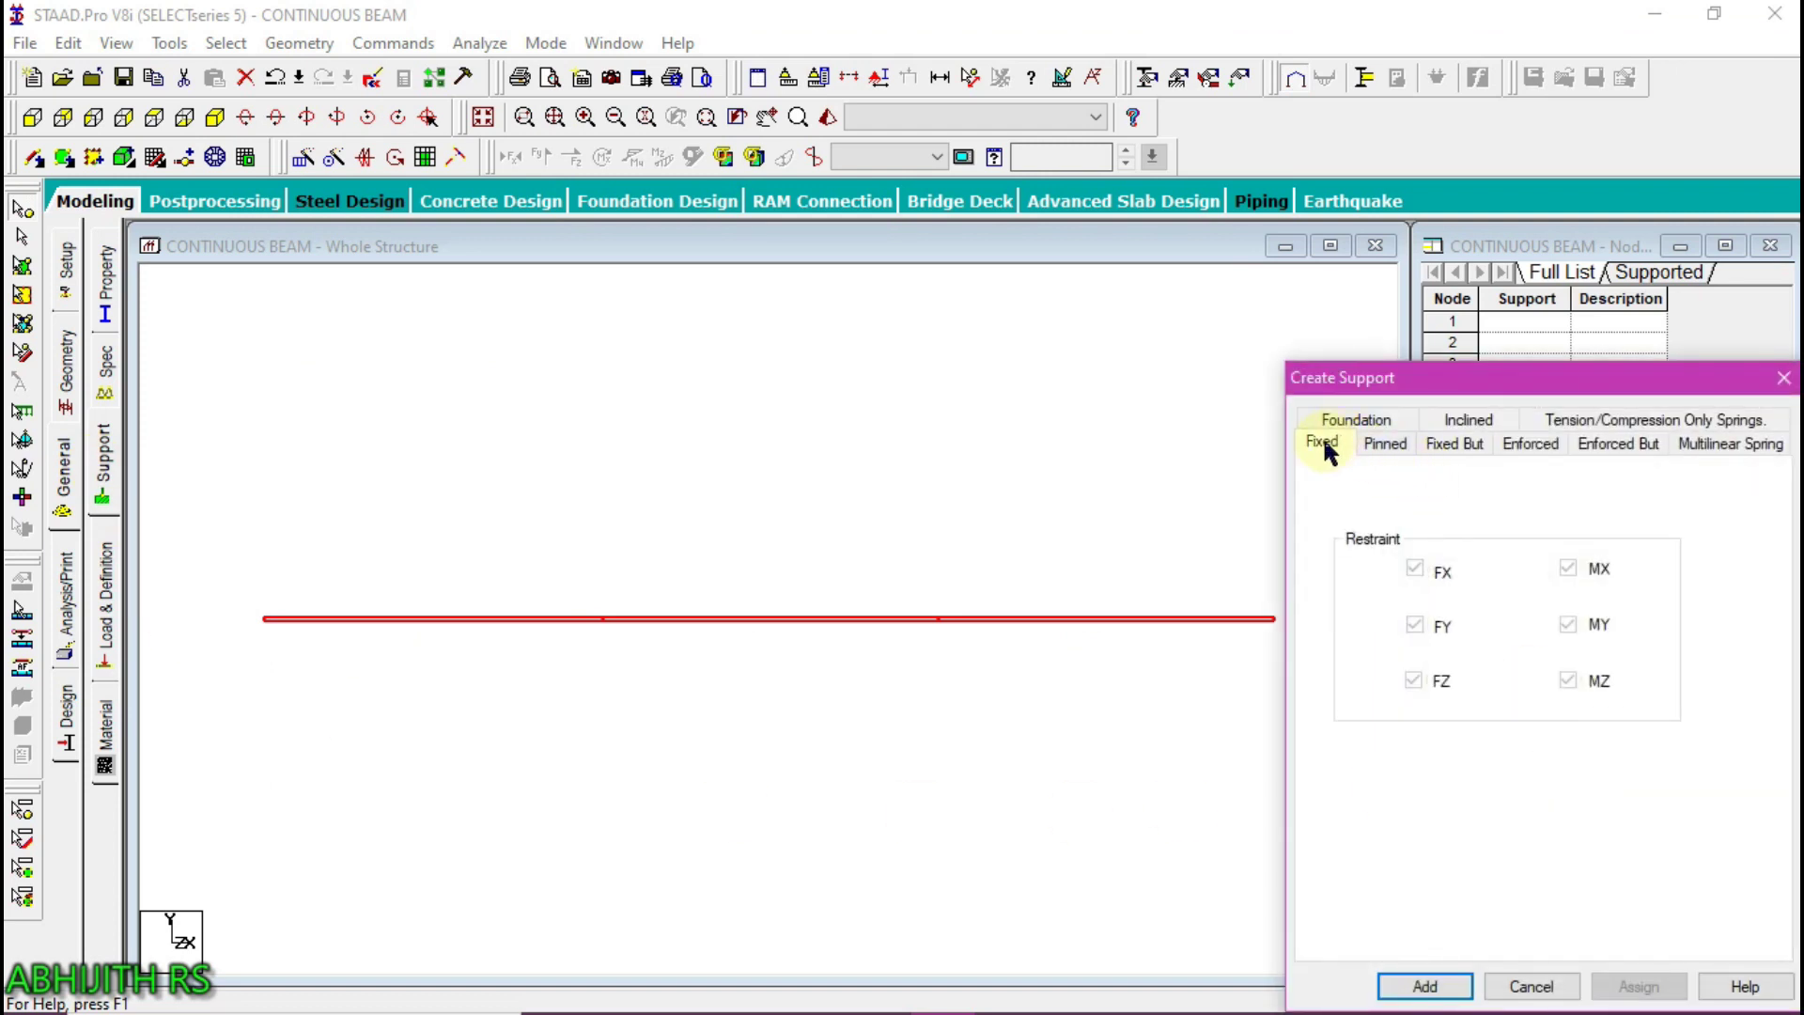
{"action": "left_click", "coordinate": [1414, 985]}
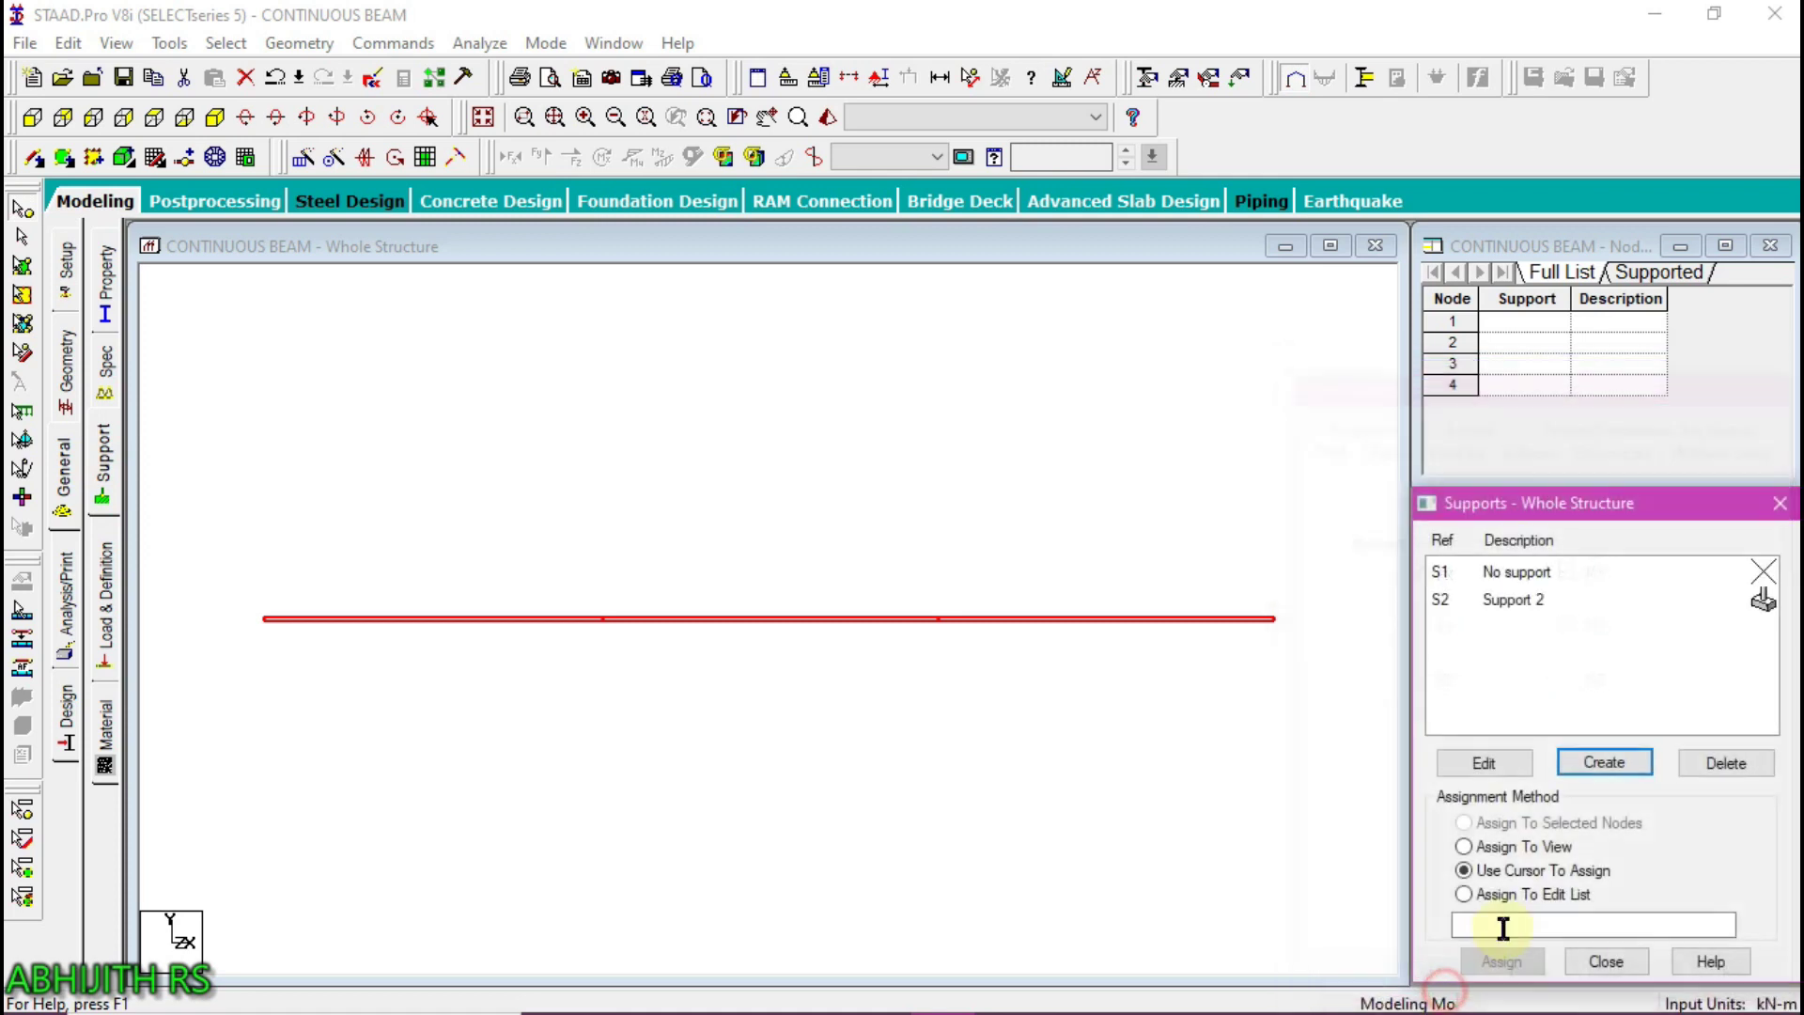
{"action": "left_click", "coordinate": [1519, 601]}
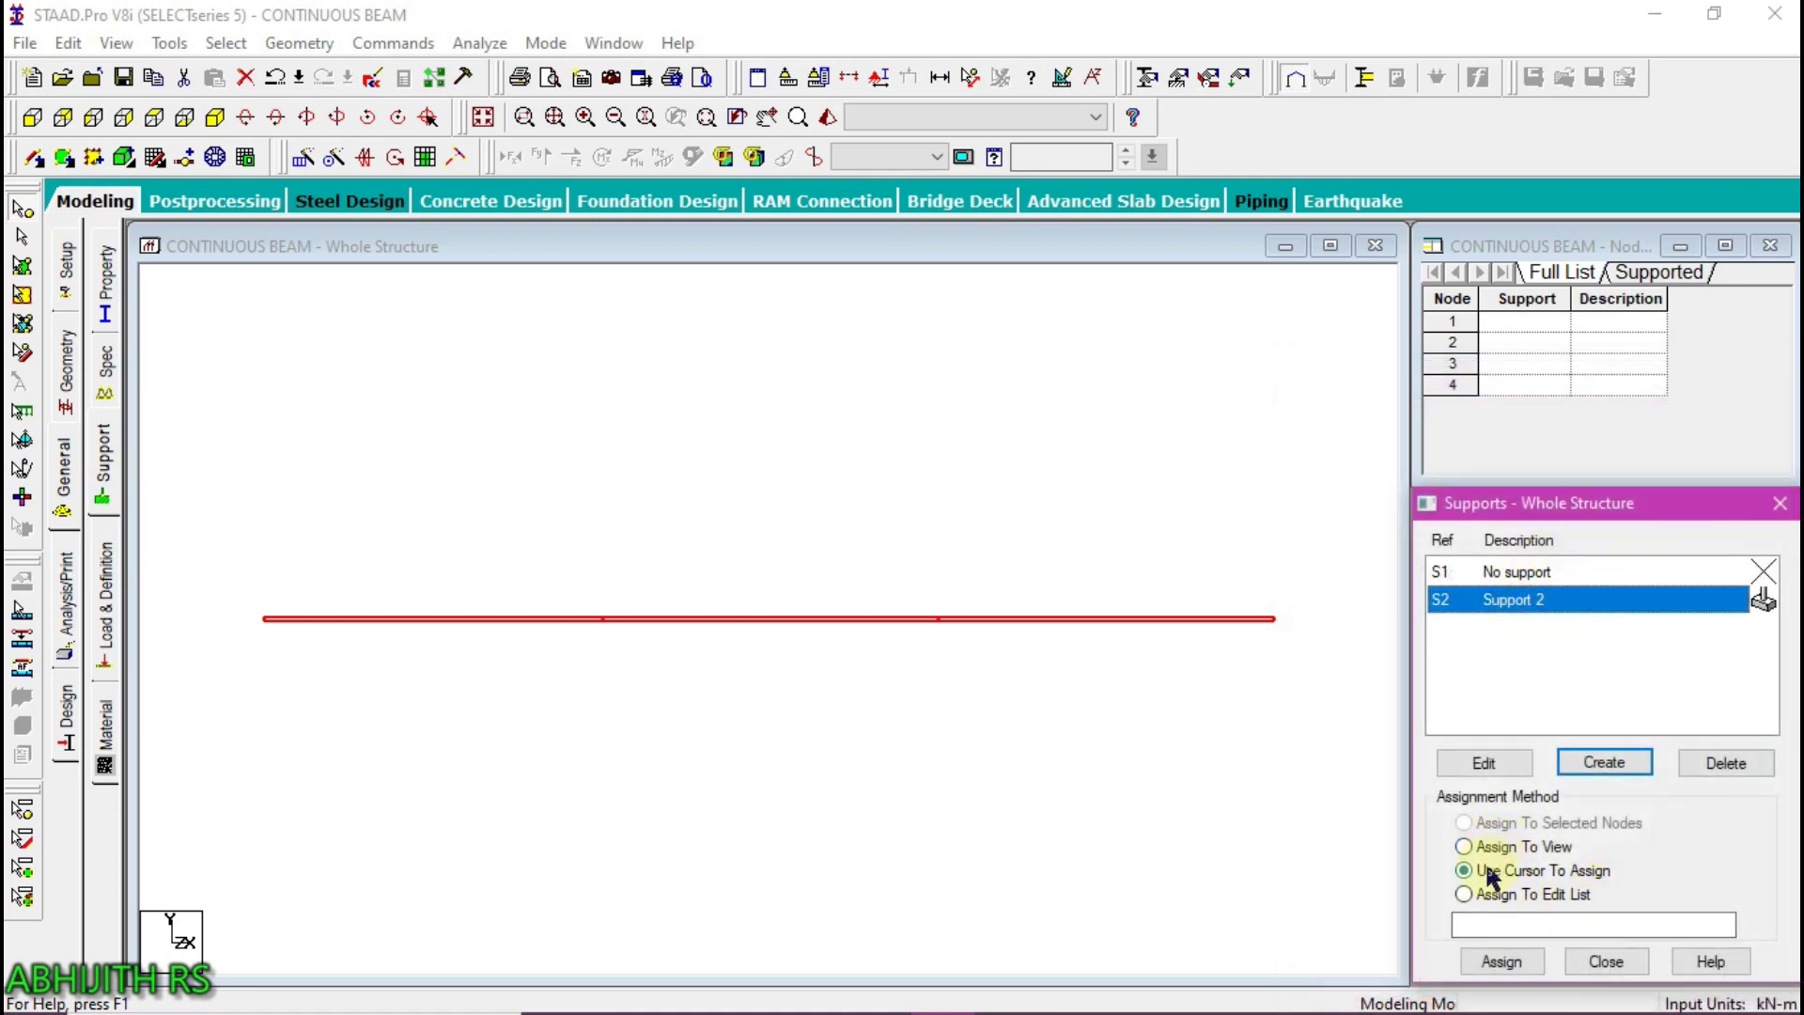
Assign the fixed support to the beam's two end nodes, 1 and 4, using the cursor assignment method
{"action": "left_click", "coordinate": [1501, 962]}
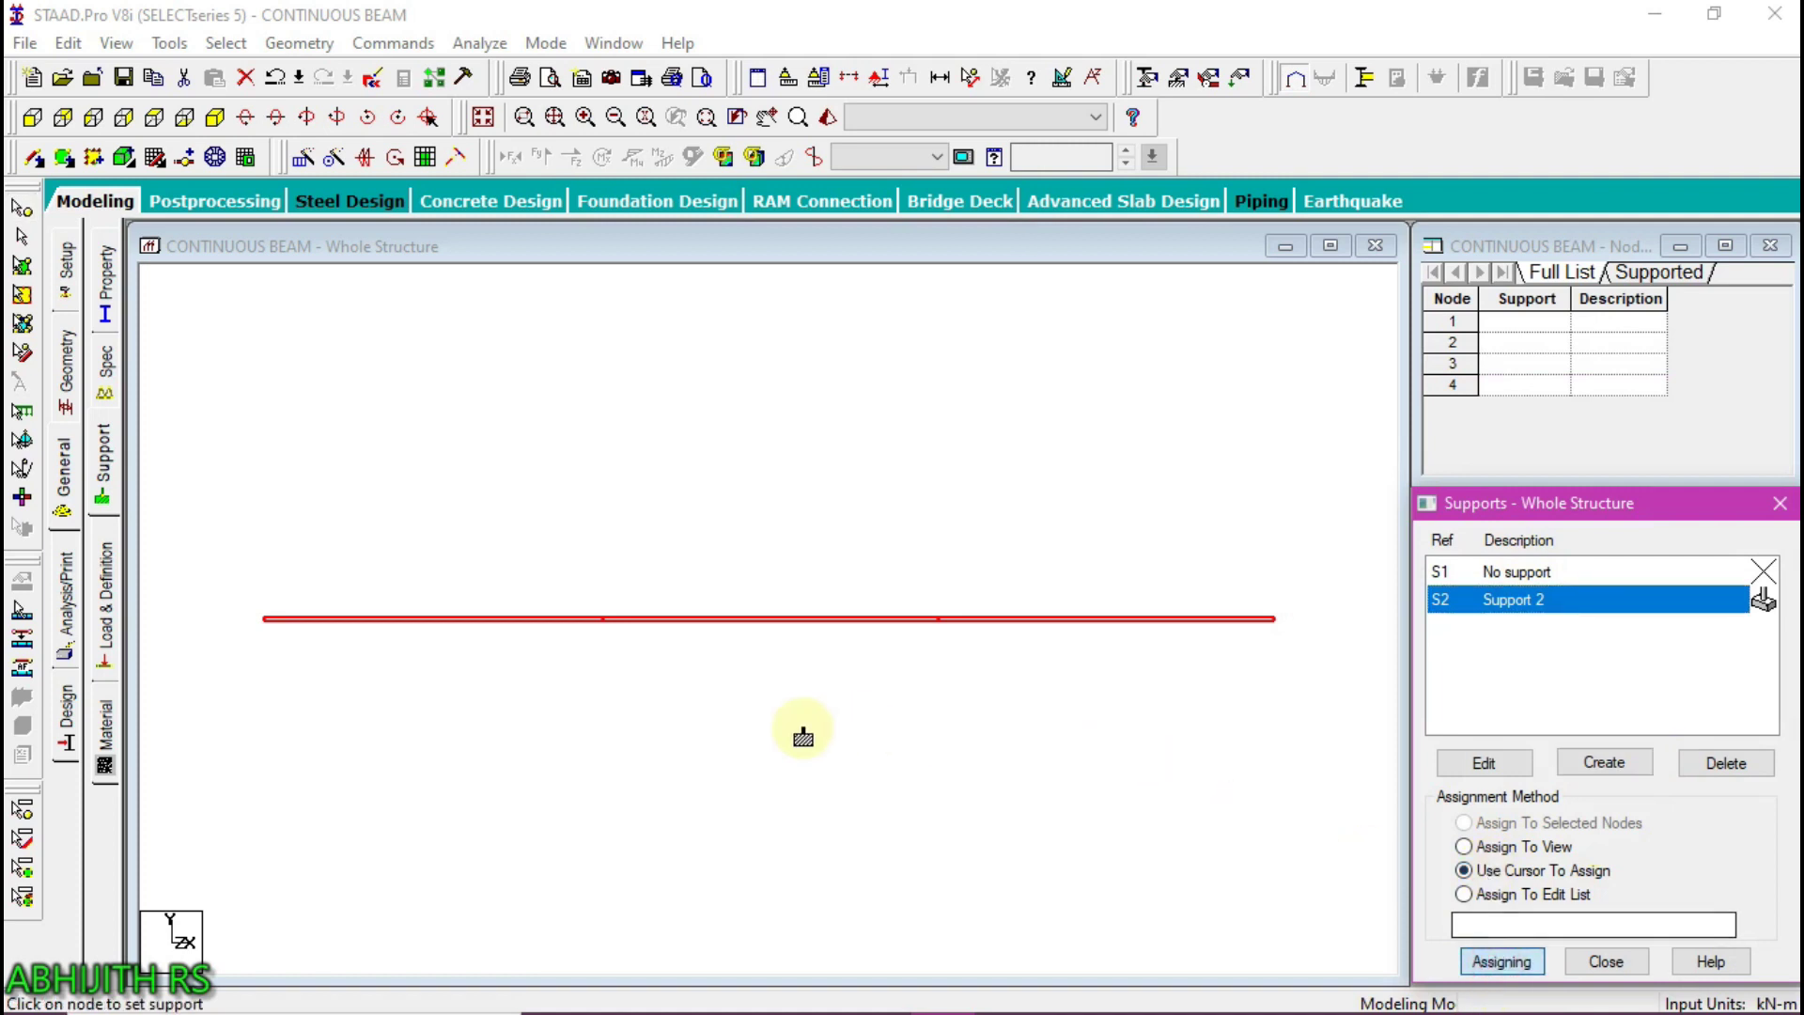
{"action": "left_click", "coordinate": [268, 625]}
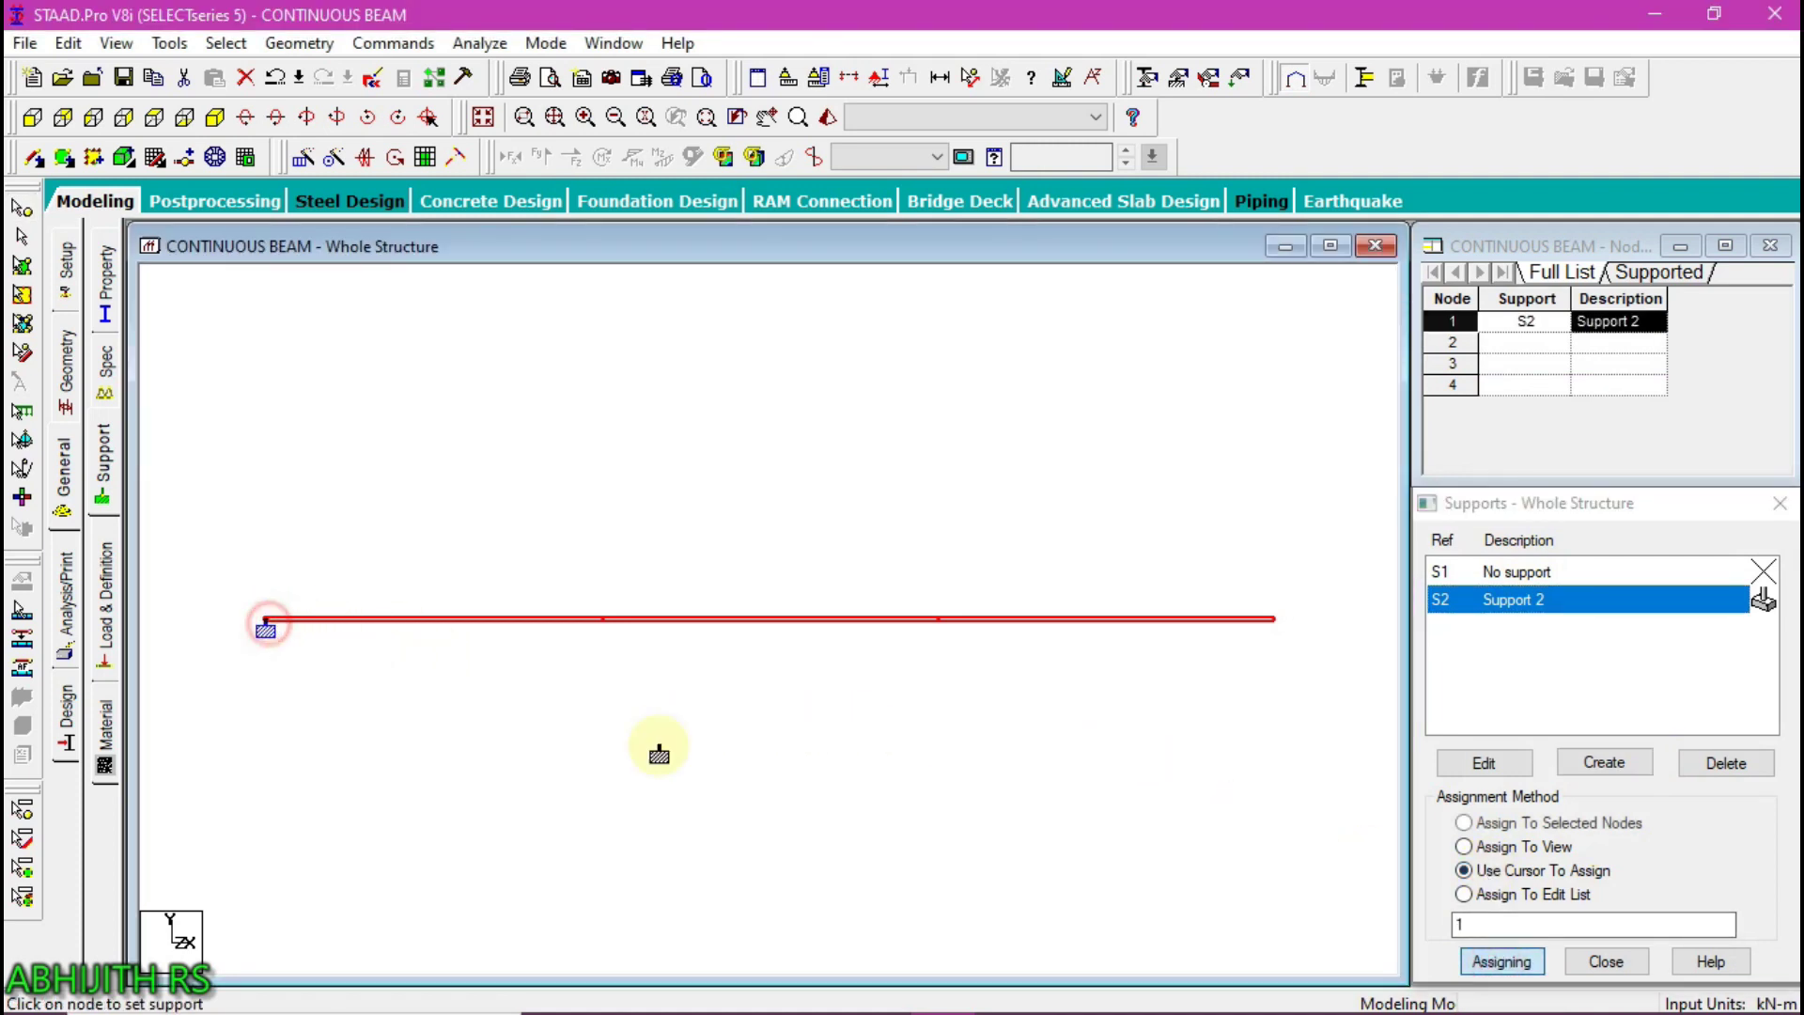
{"action": "left_click", "coordinate": [1272, 622]}
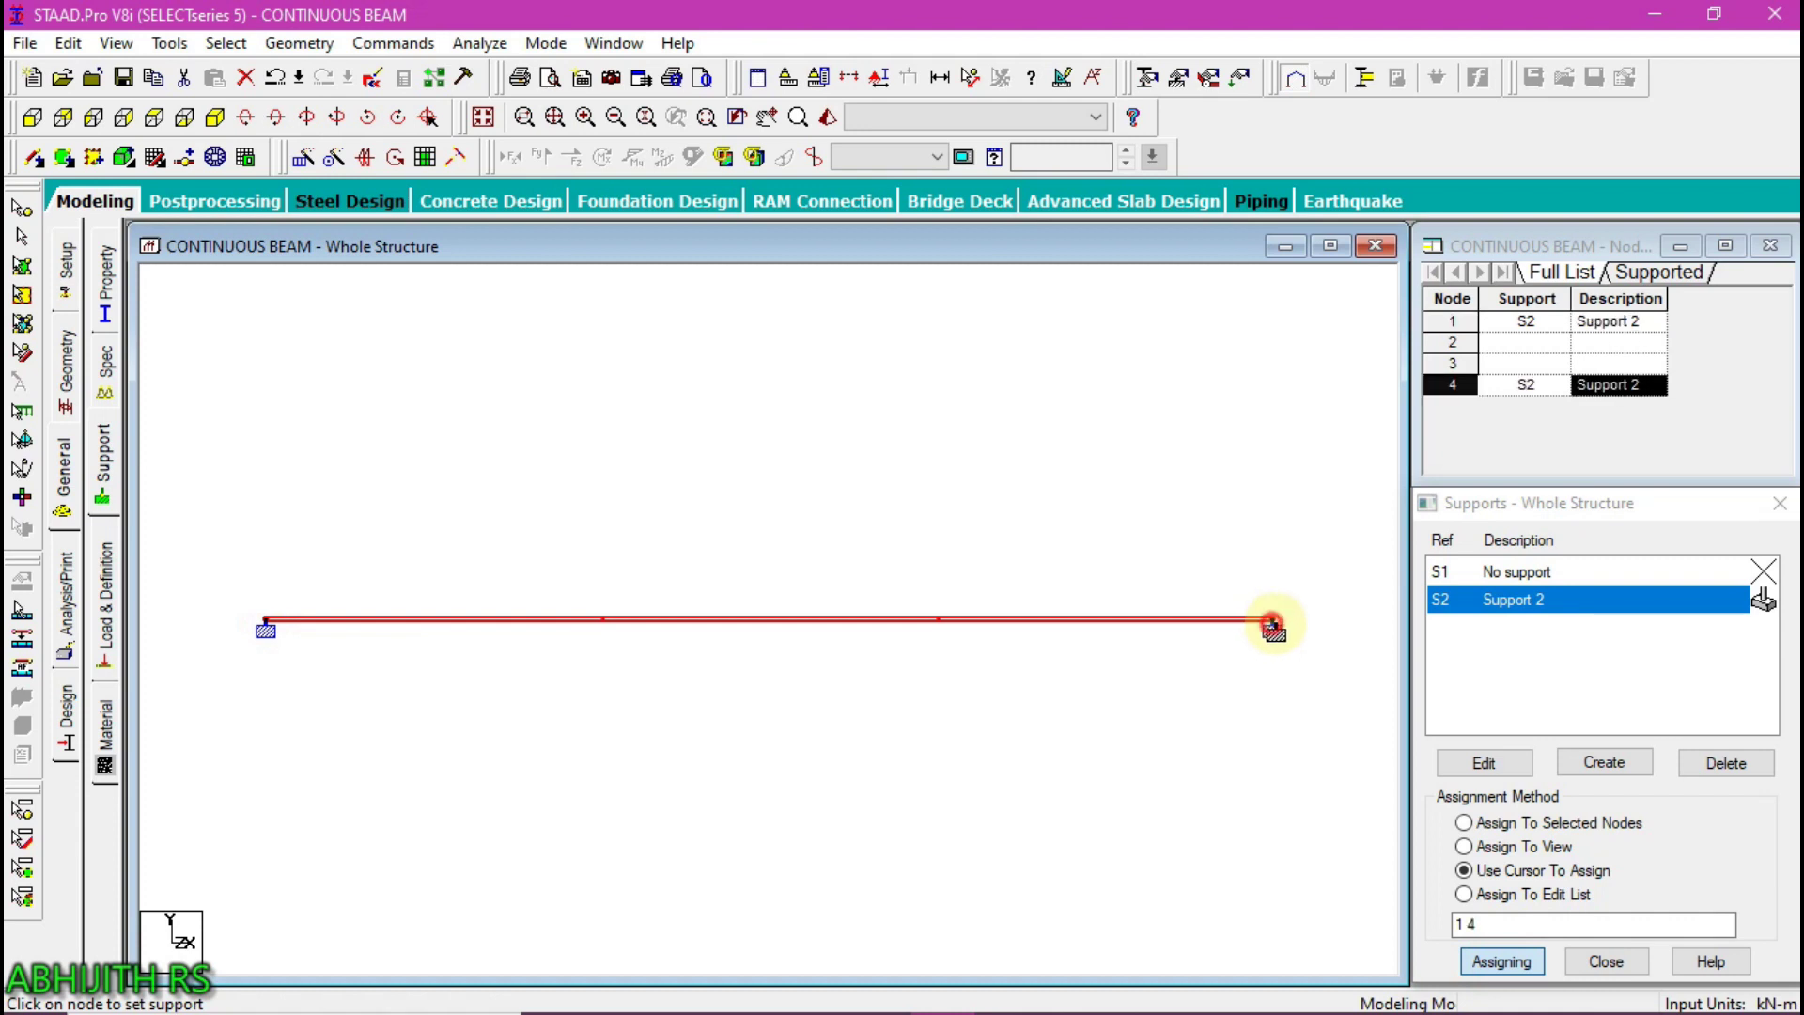
Create a pinned support for the structure
{"action": "left_click", "coordinate": [1600, 763]}
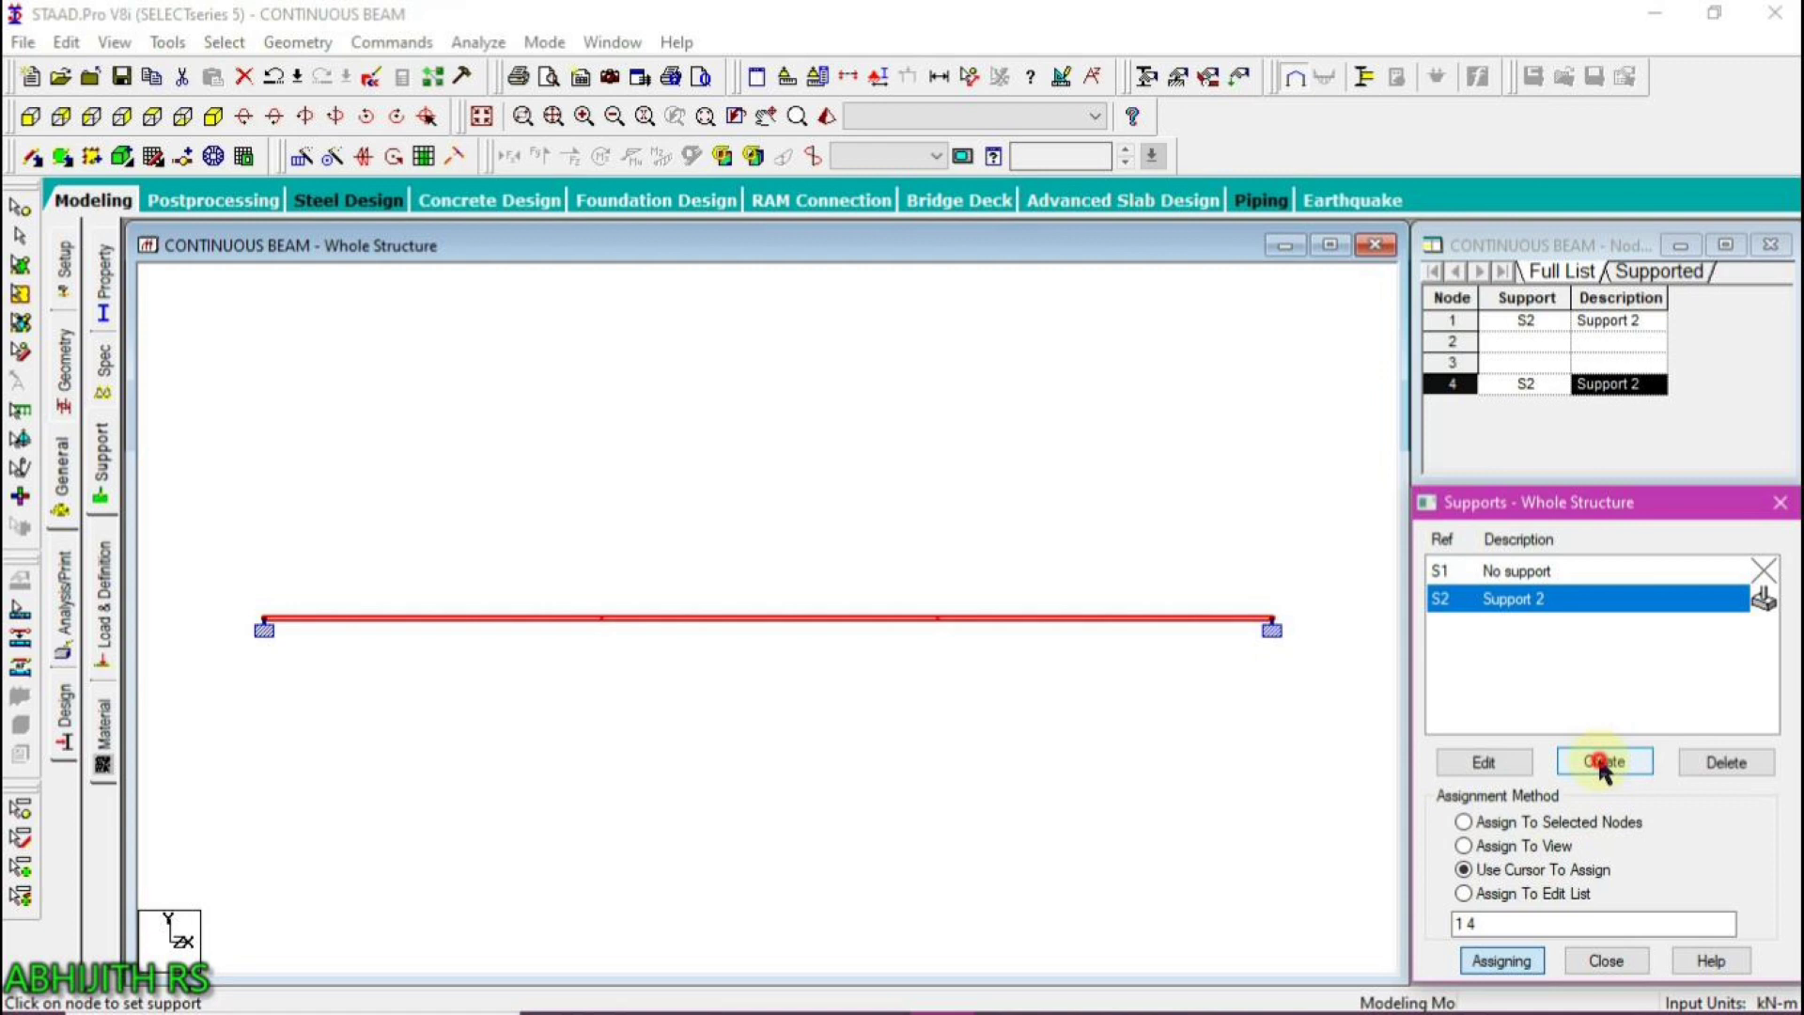
{"action": "left_click", "coordinate": [1600, 763]}
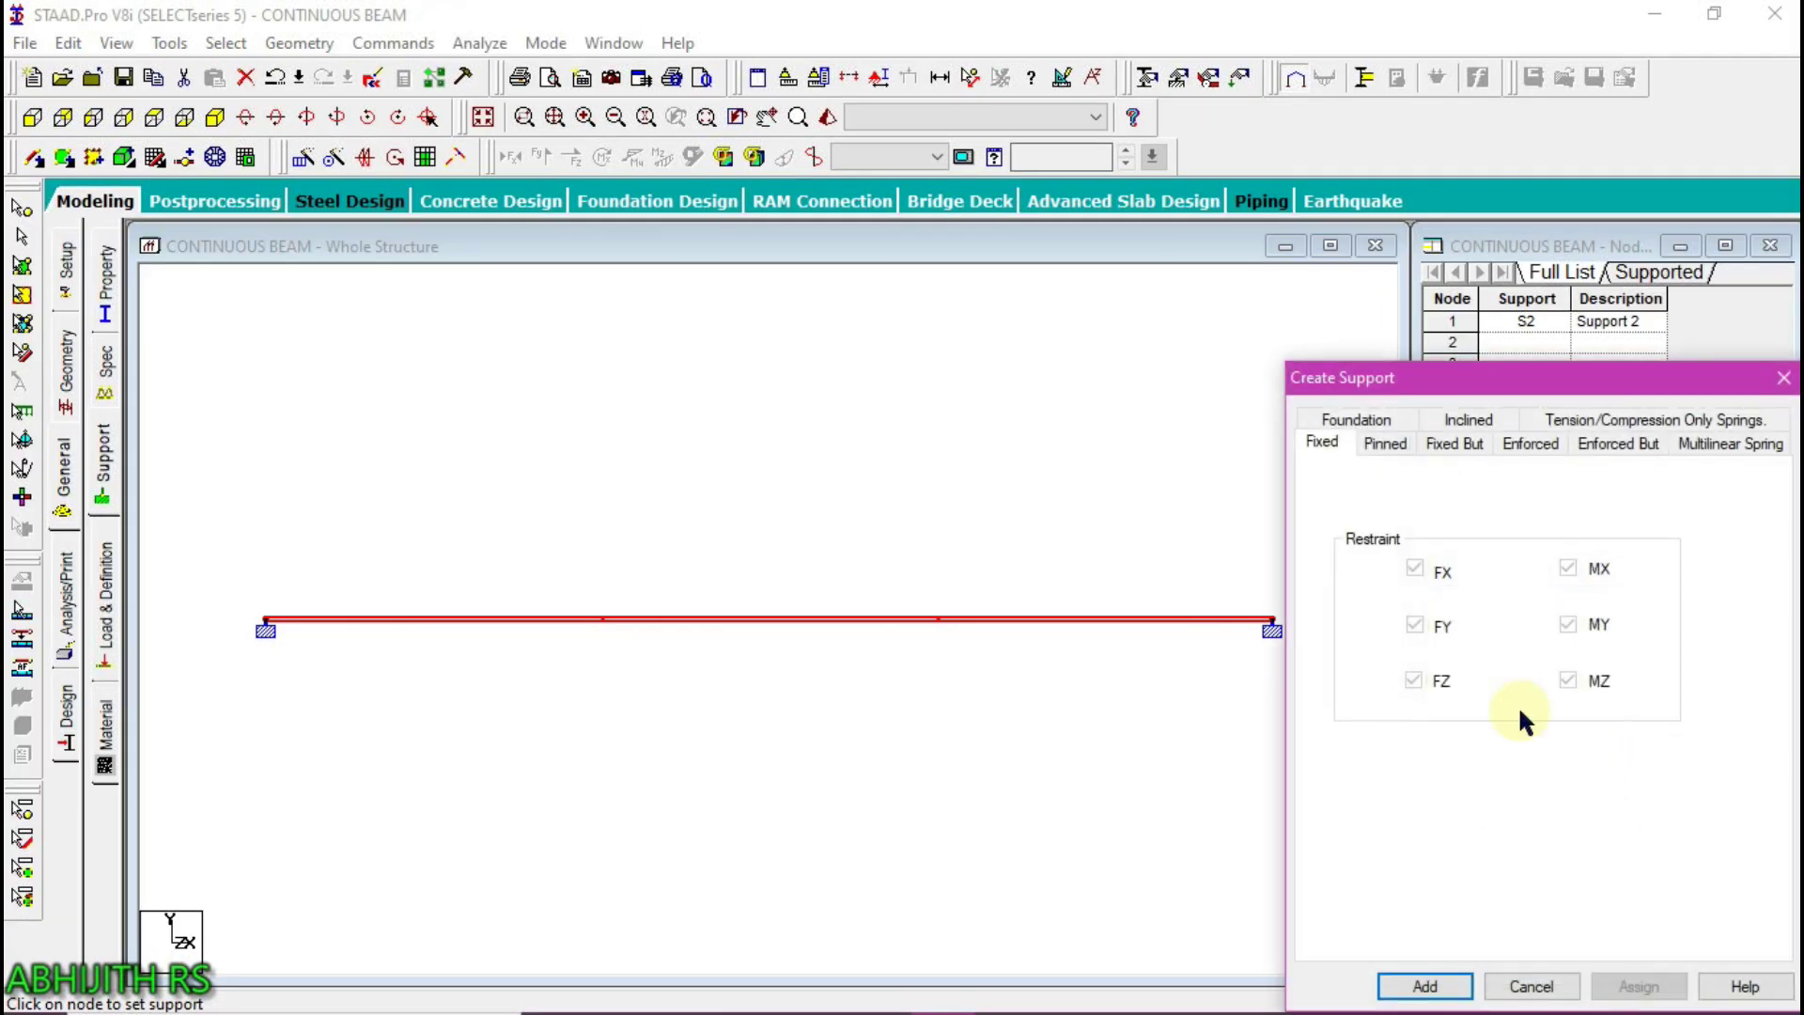
{"action": "left_click", "coordinate": [1375, 447]}
{"action": "left_click", "coordinate": [1428, 987]}
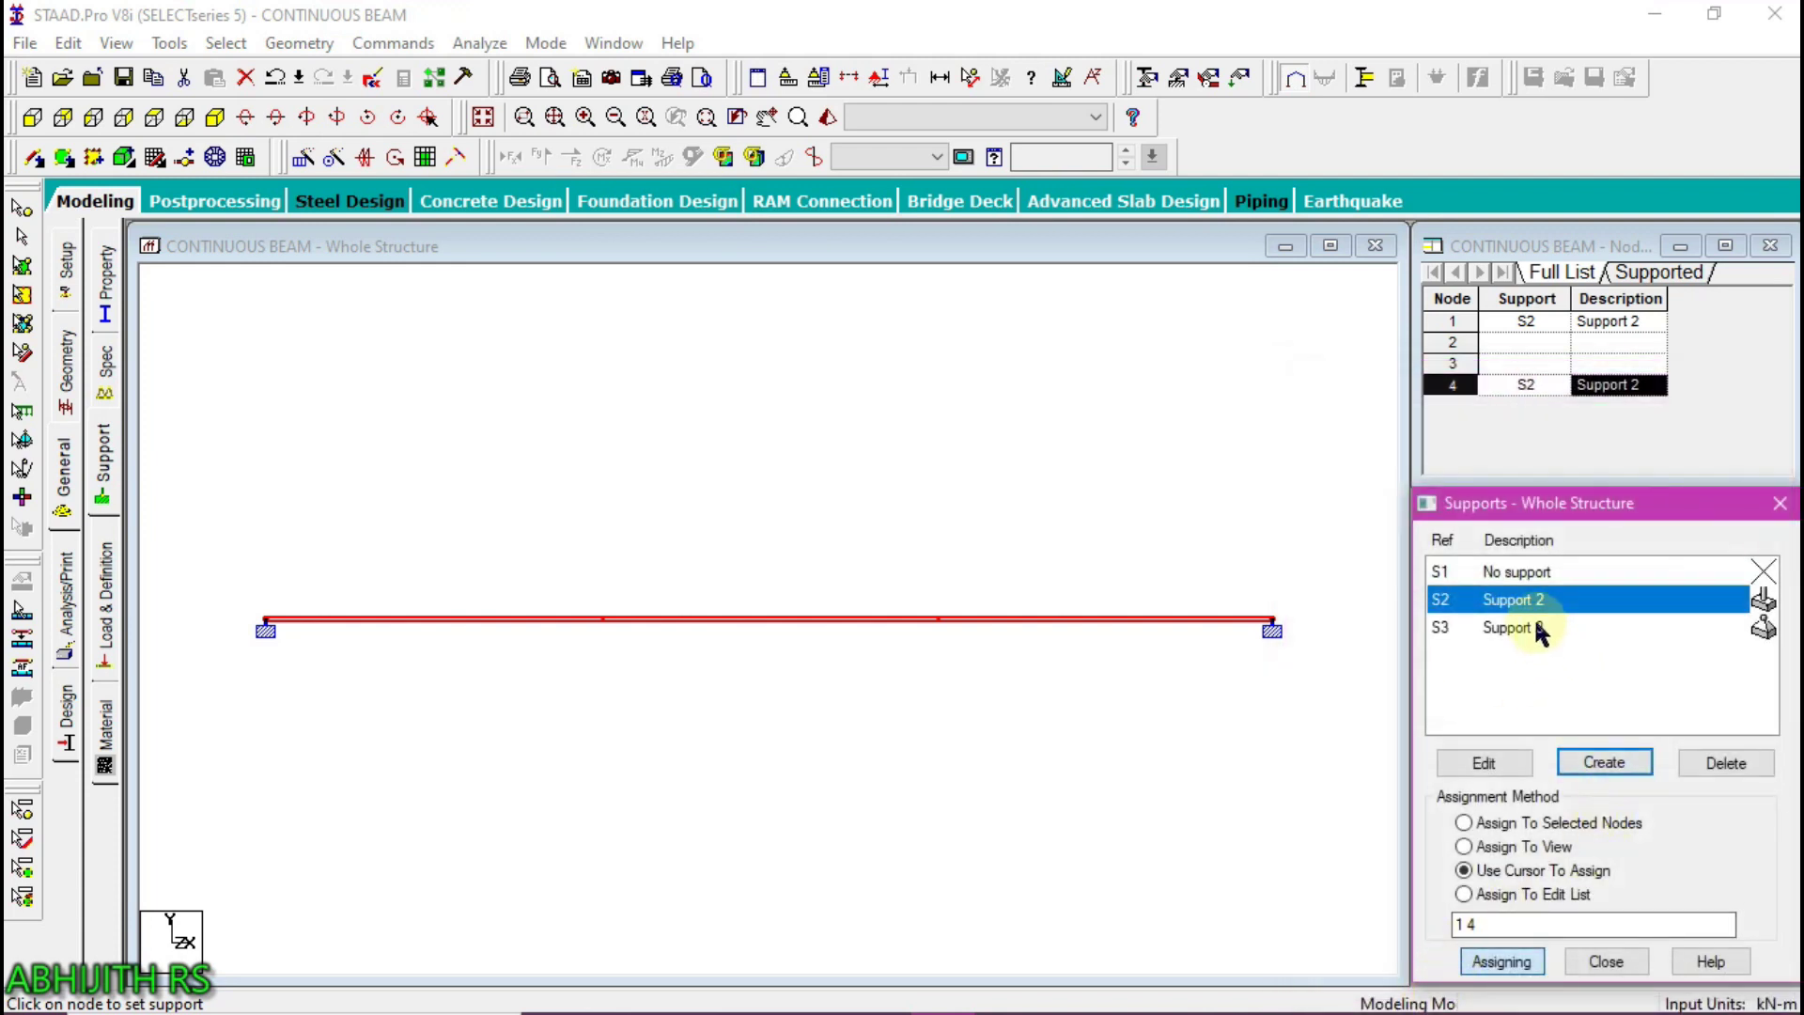
Assign the pinned support to the two interior nodes, 2 and 3, with the cursor, and end the assignment
{"action": "left_click", "coordinate": [1541, 629]}
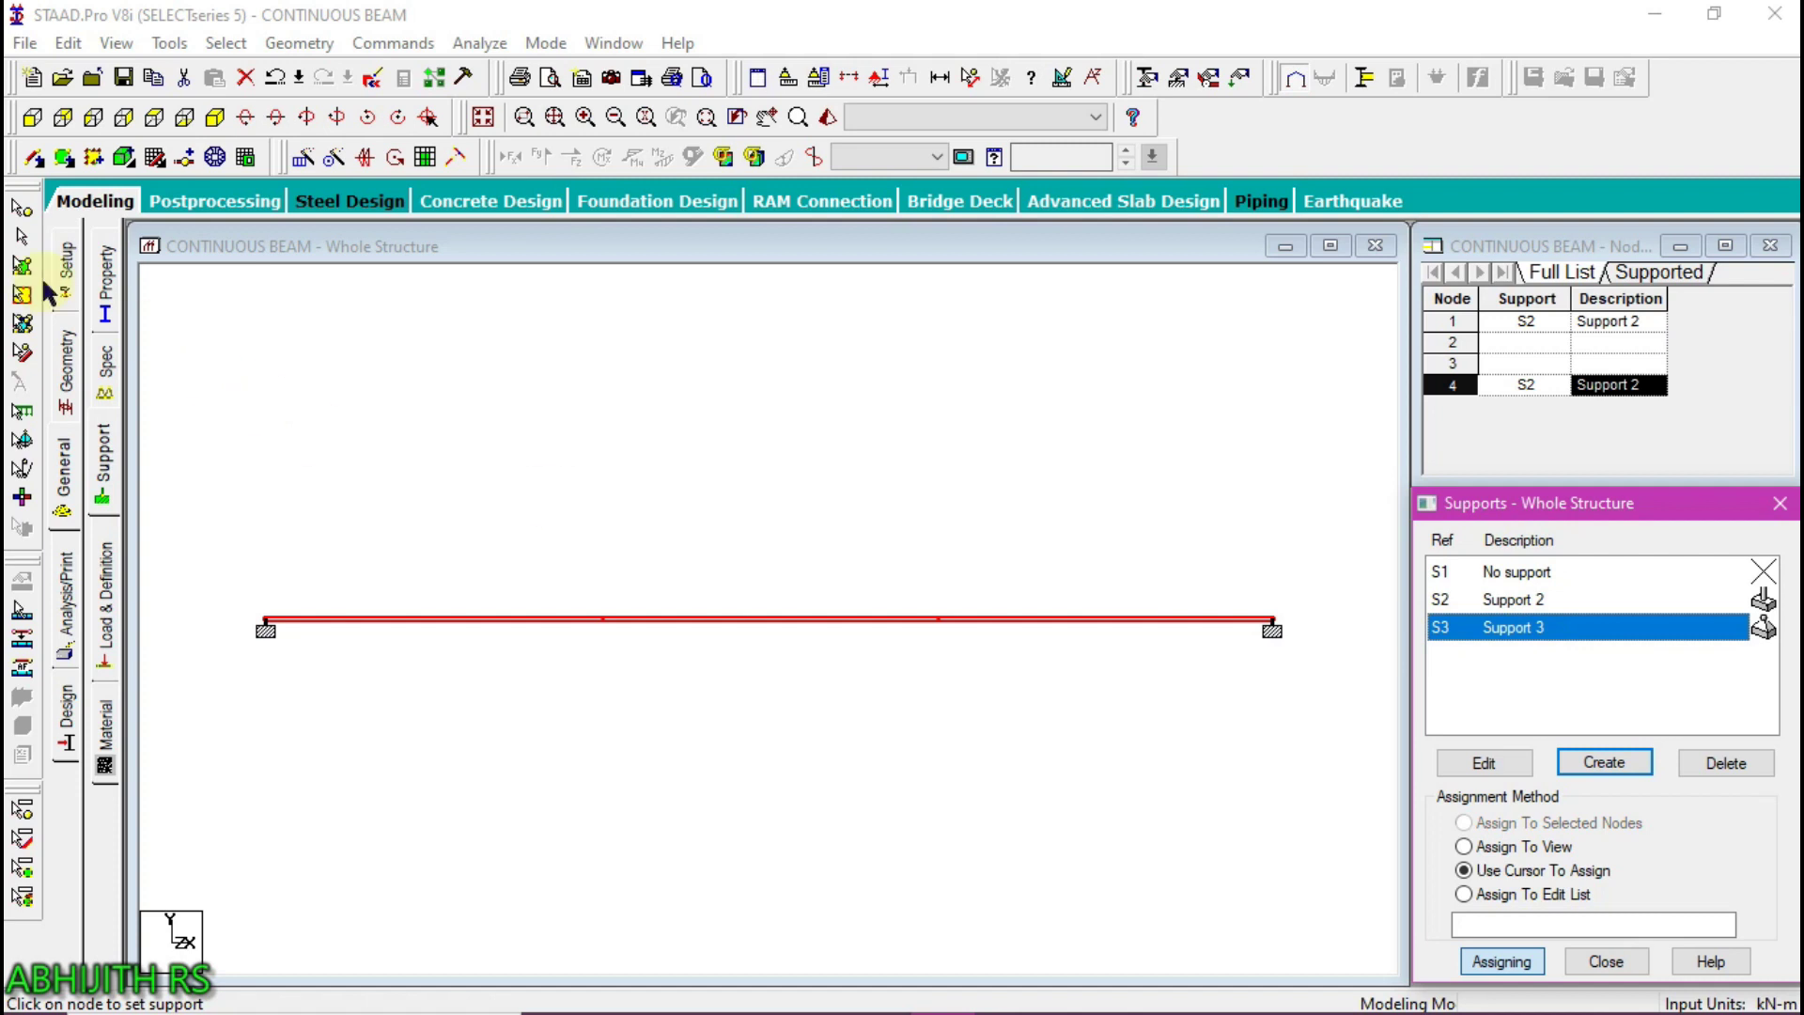
{"action": "left_click", "coordinate": [21, 208]}
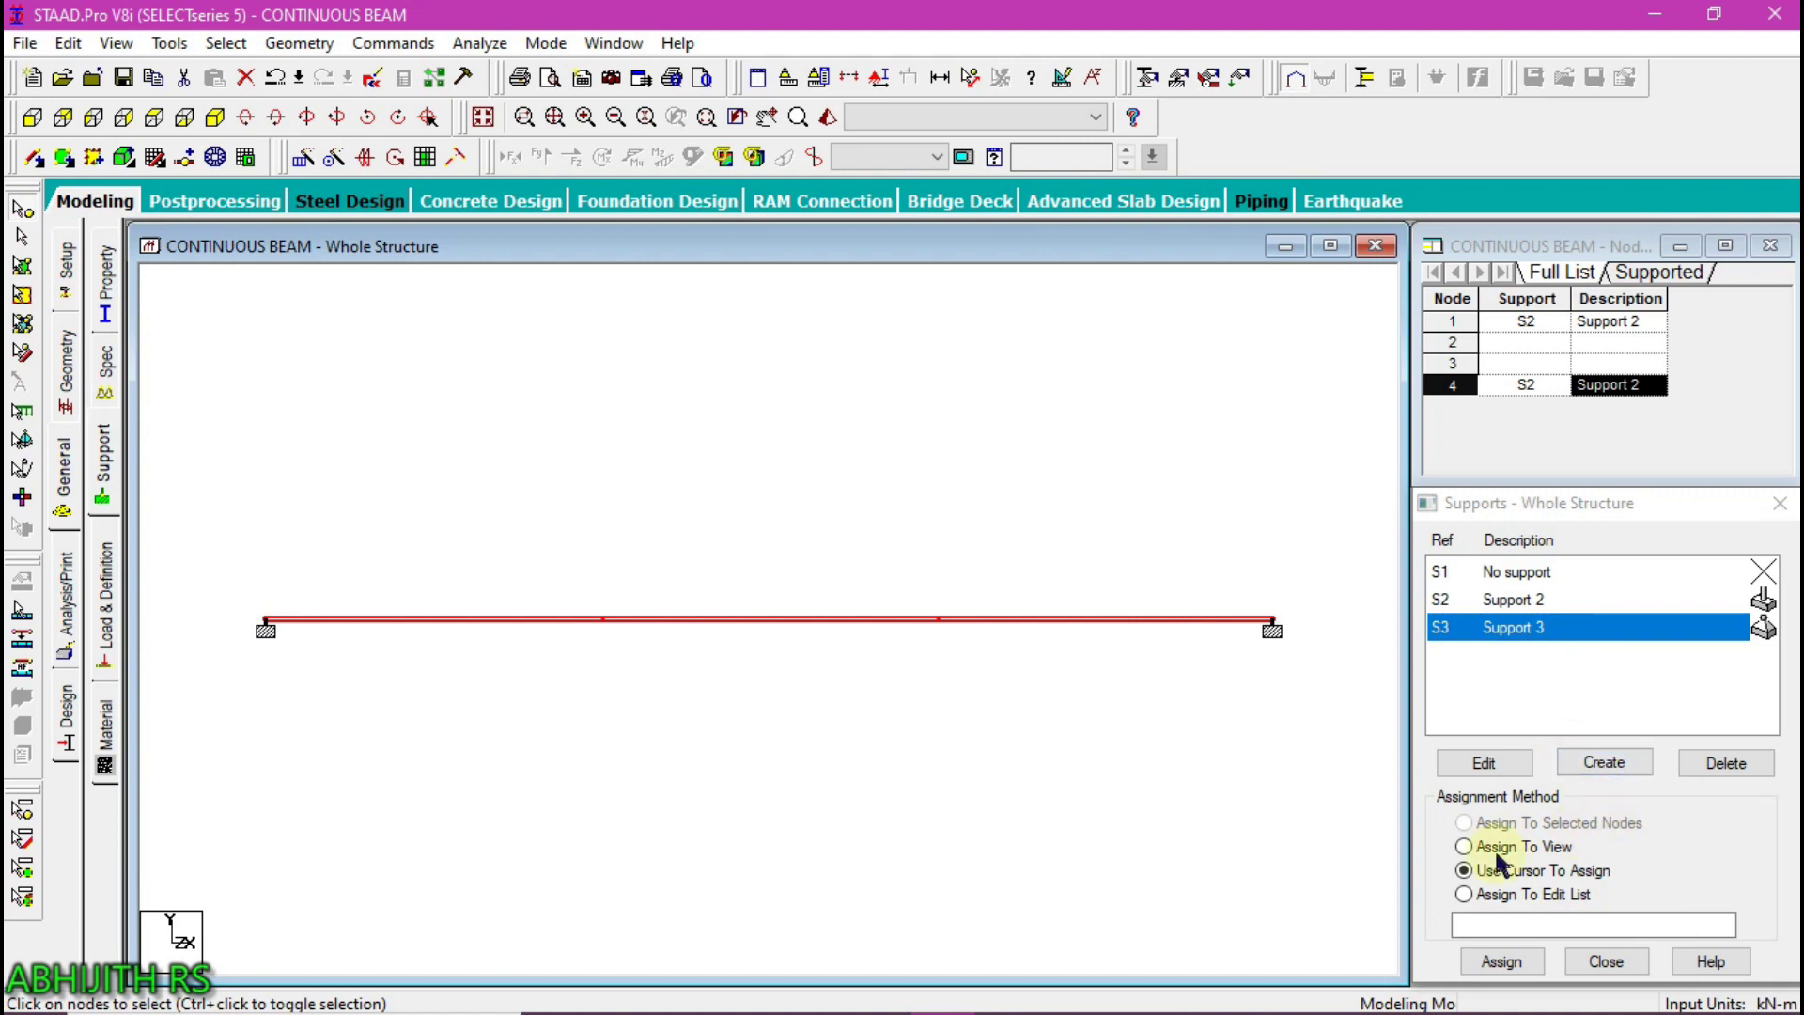
{"action": "left_click", "coordinate": [1500, 961]}
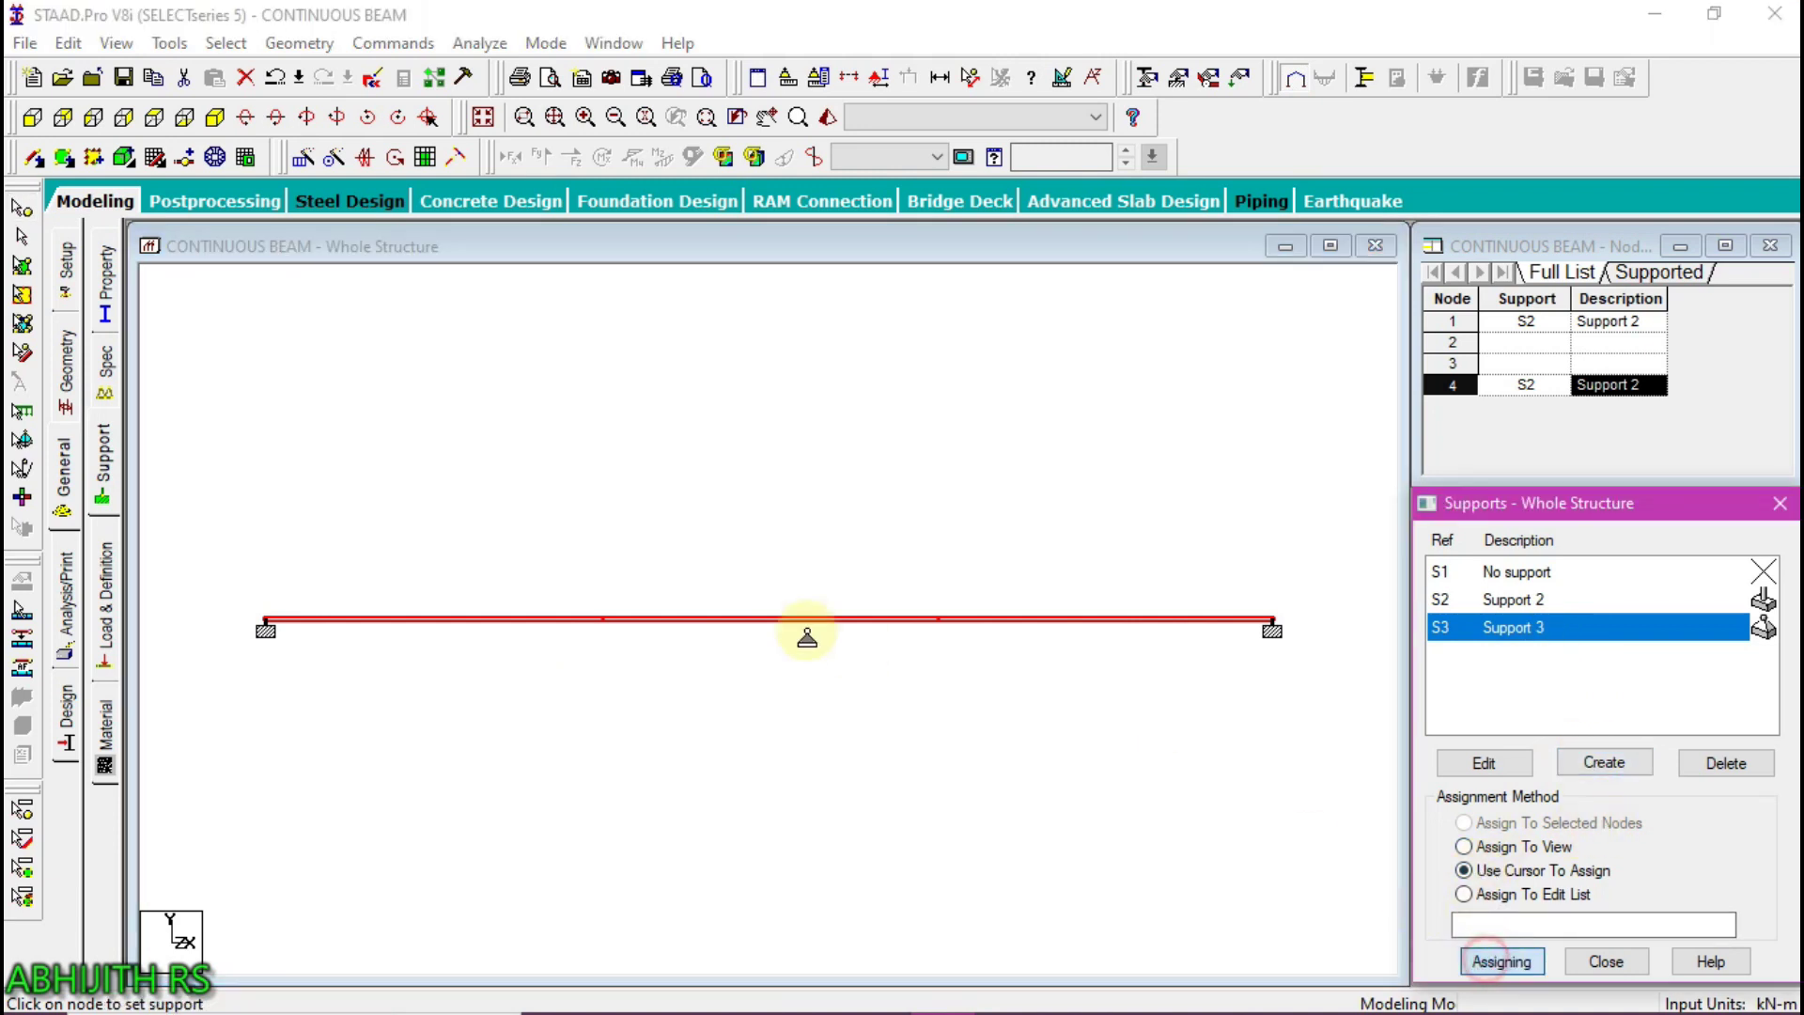
{"action": "left_click", "coordinate": [604, 626]}
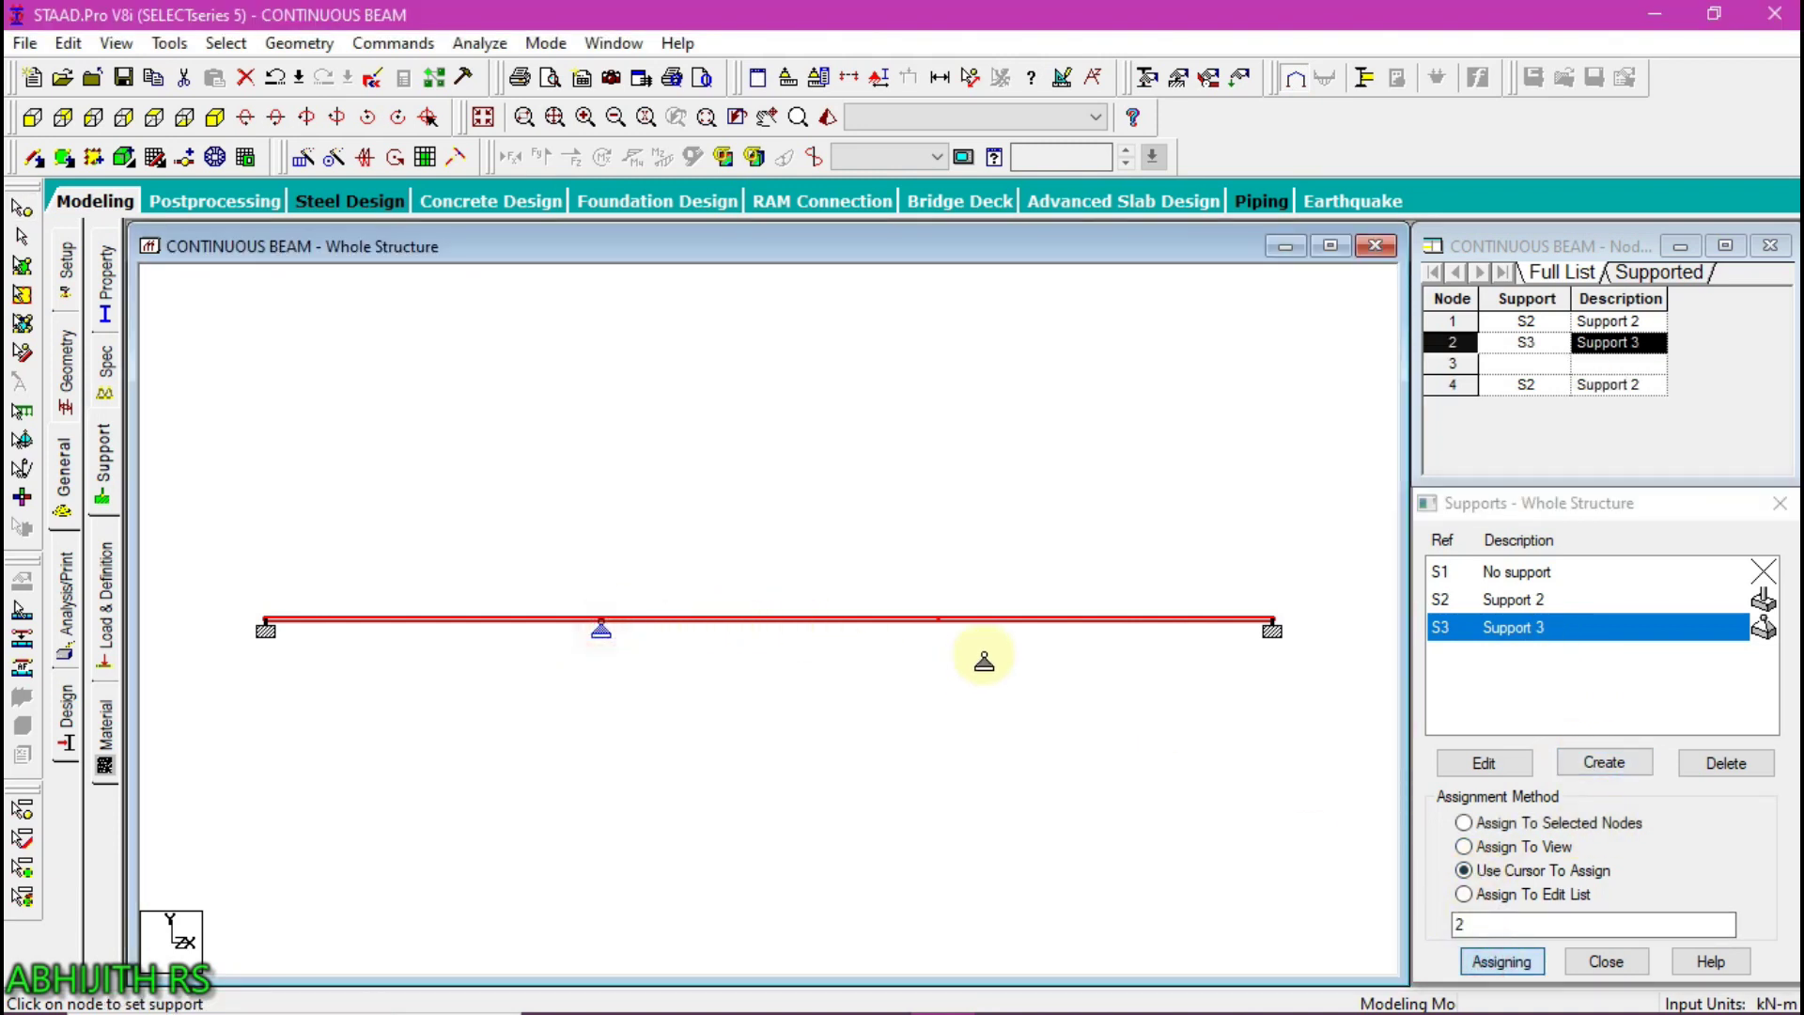
{"action": "left_click", "coordinate": [938, 624]}
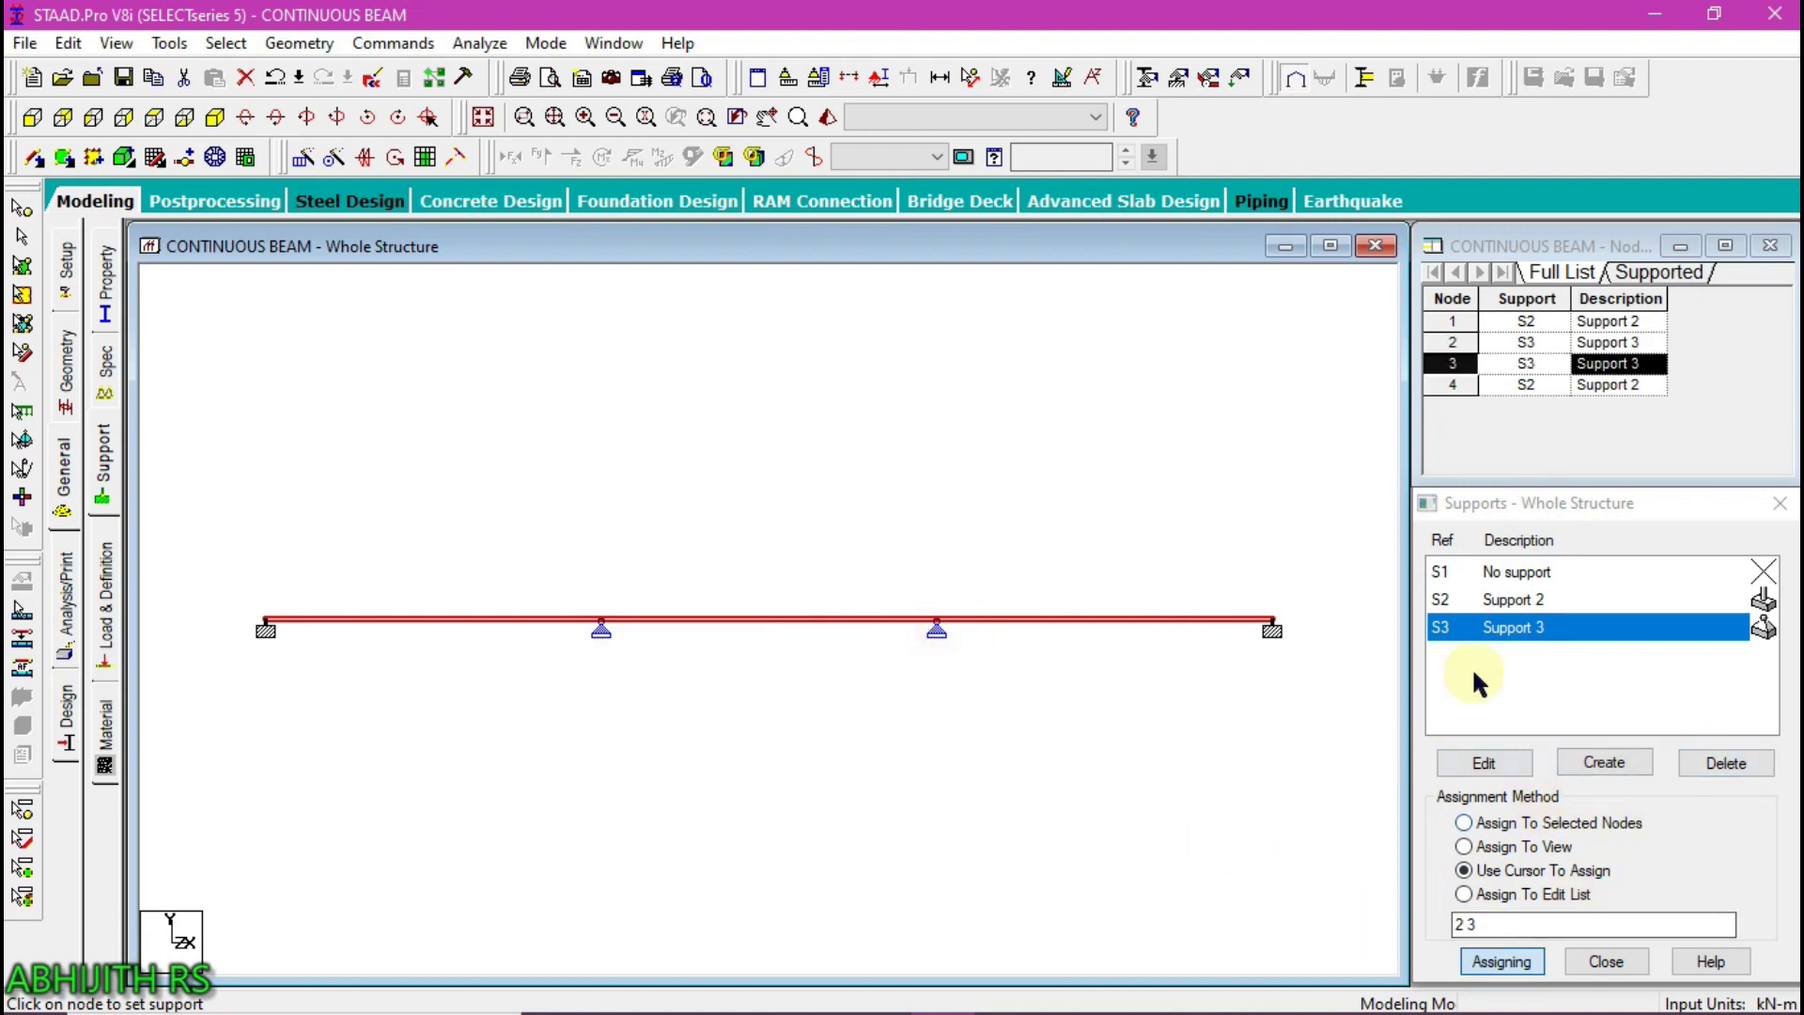
{"action": "left_click", "coordinate": [1501, 962]}
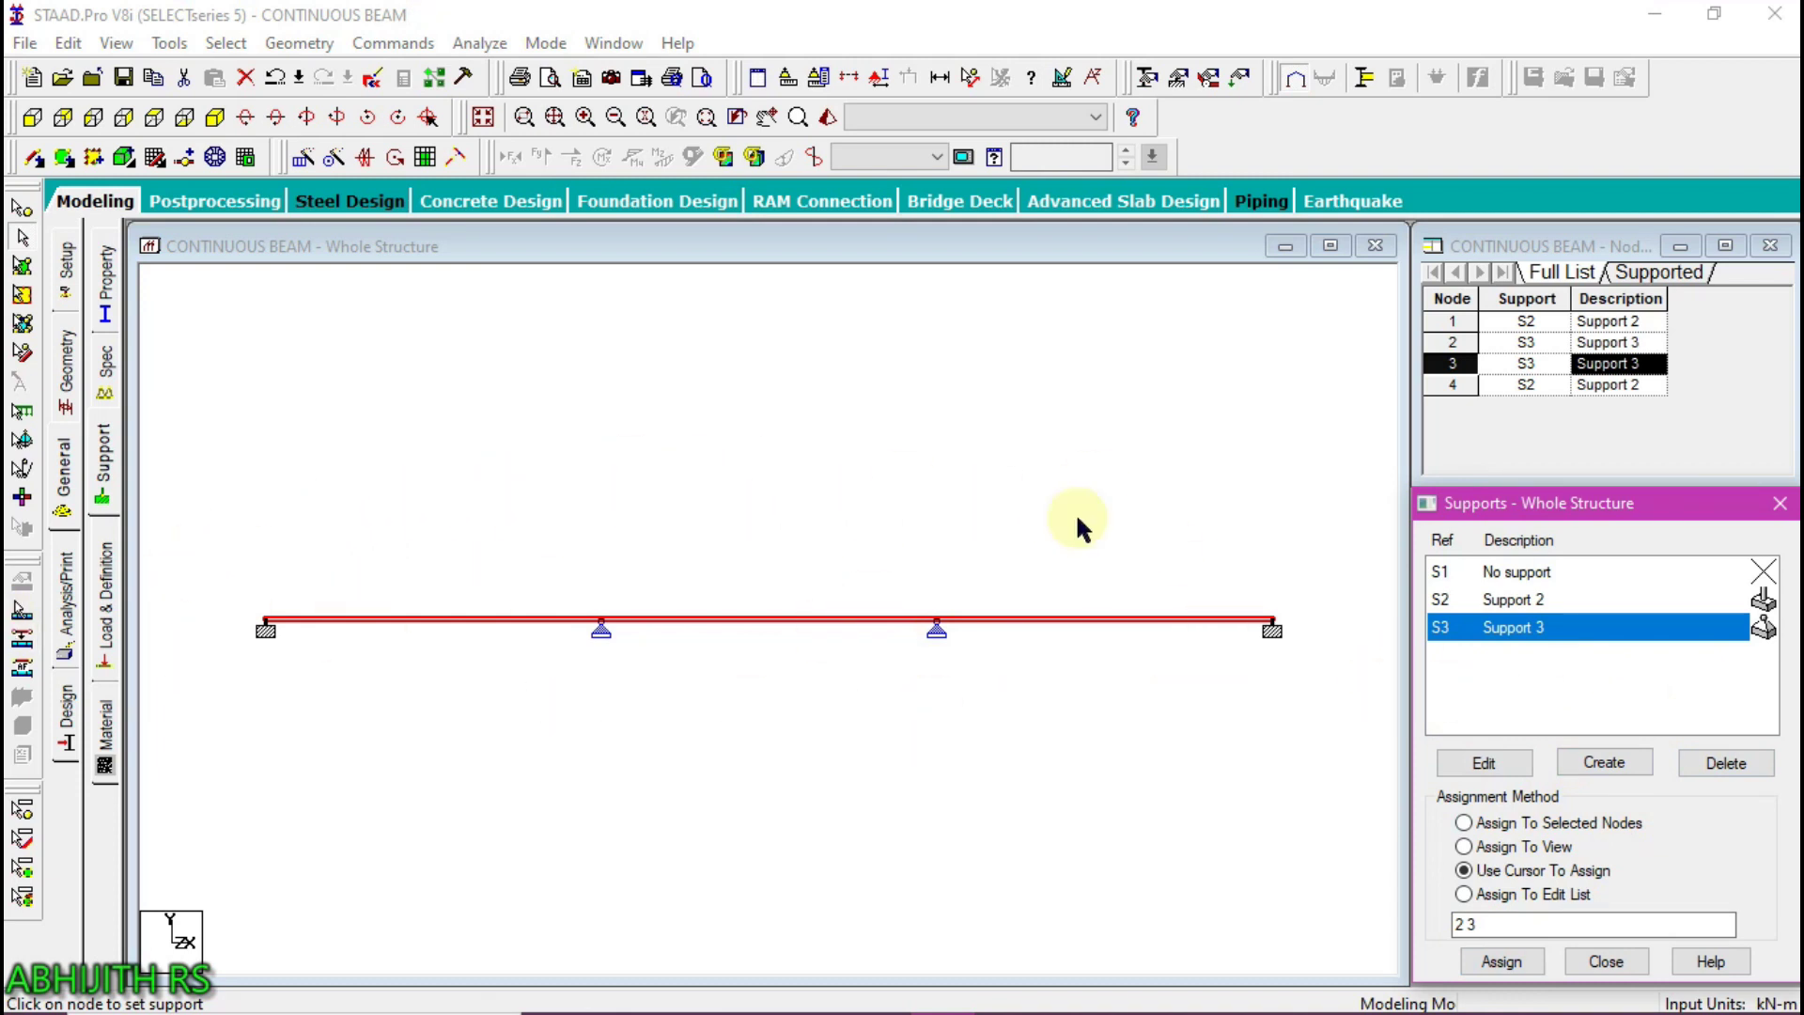
Add primary load case 1 with the Dead loading type, keeping the title LOAD CASE 1
{"action": "left_click", "coordinate": [105, 620]}
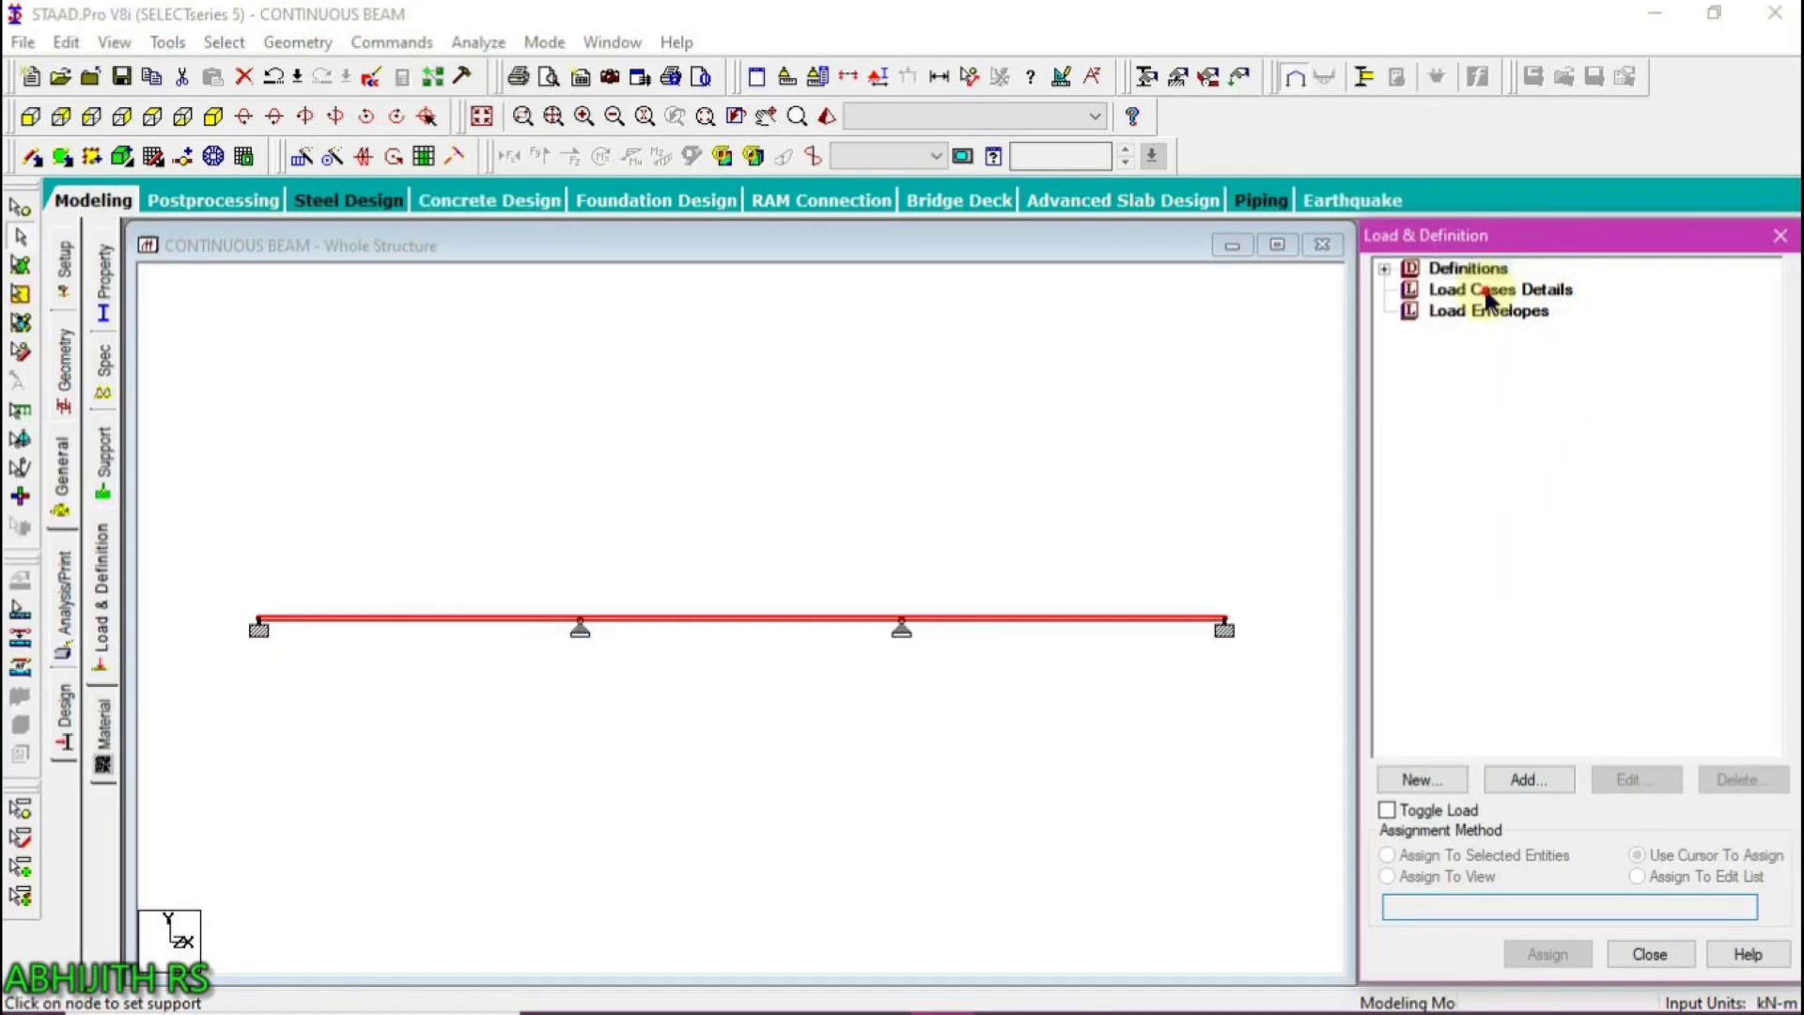
{"action": "left_click", "coordinate": [1487, 299]}
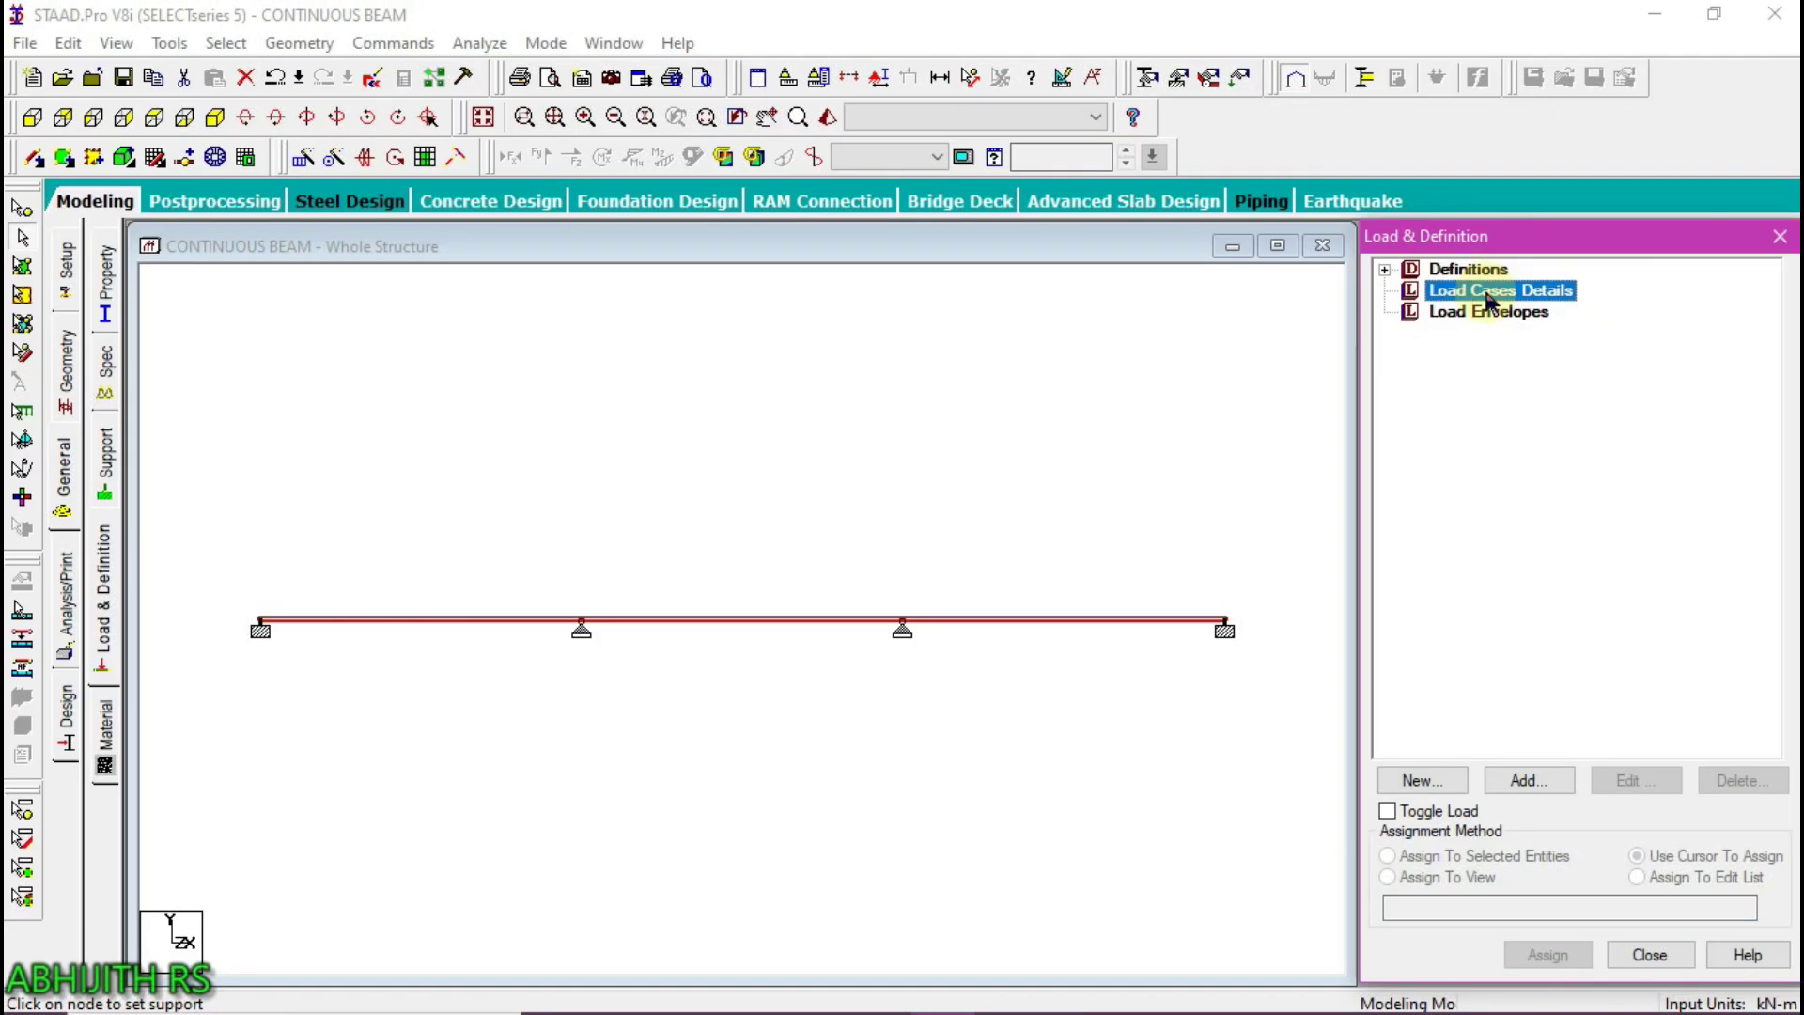
{"action": "left_click", "coordinate": [1524, 783]}
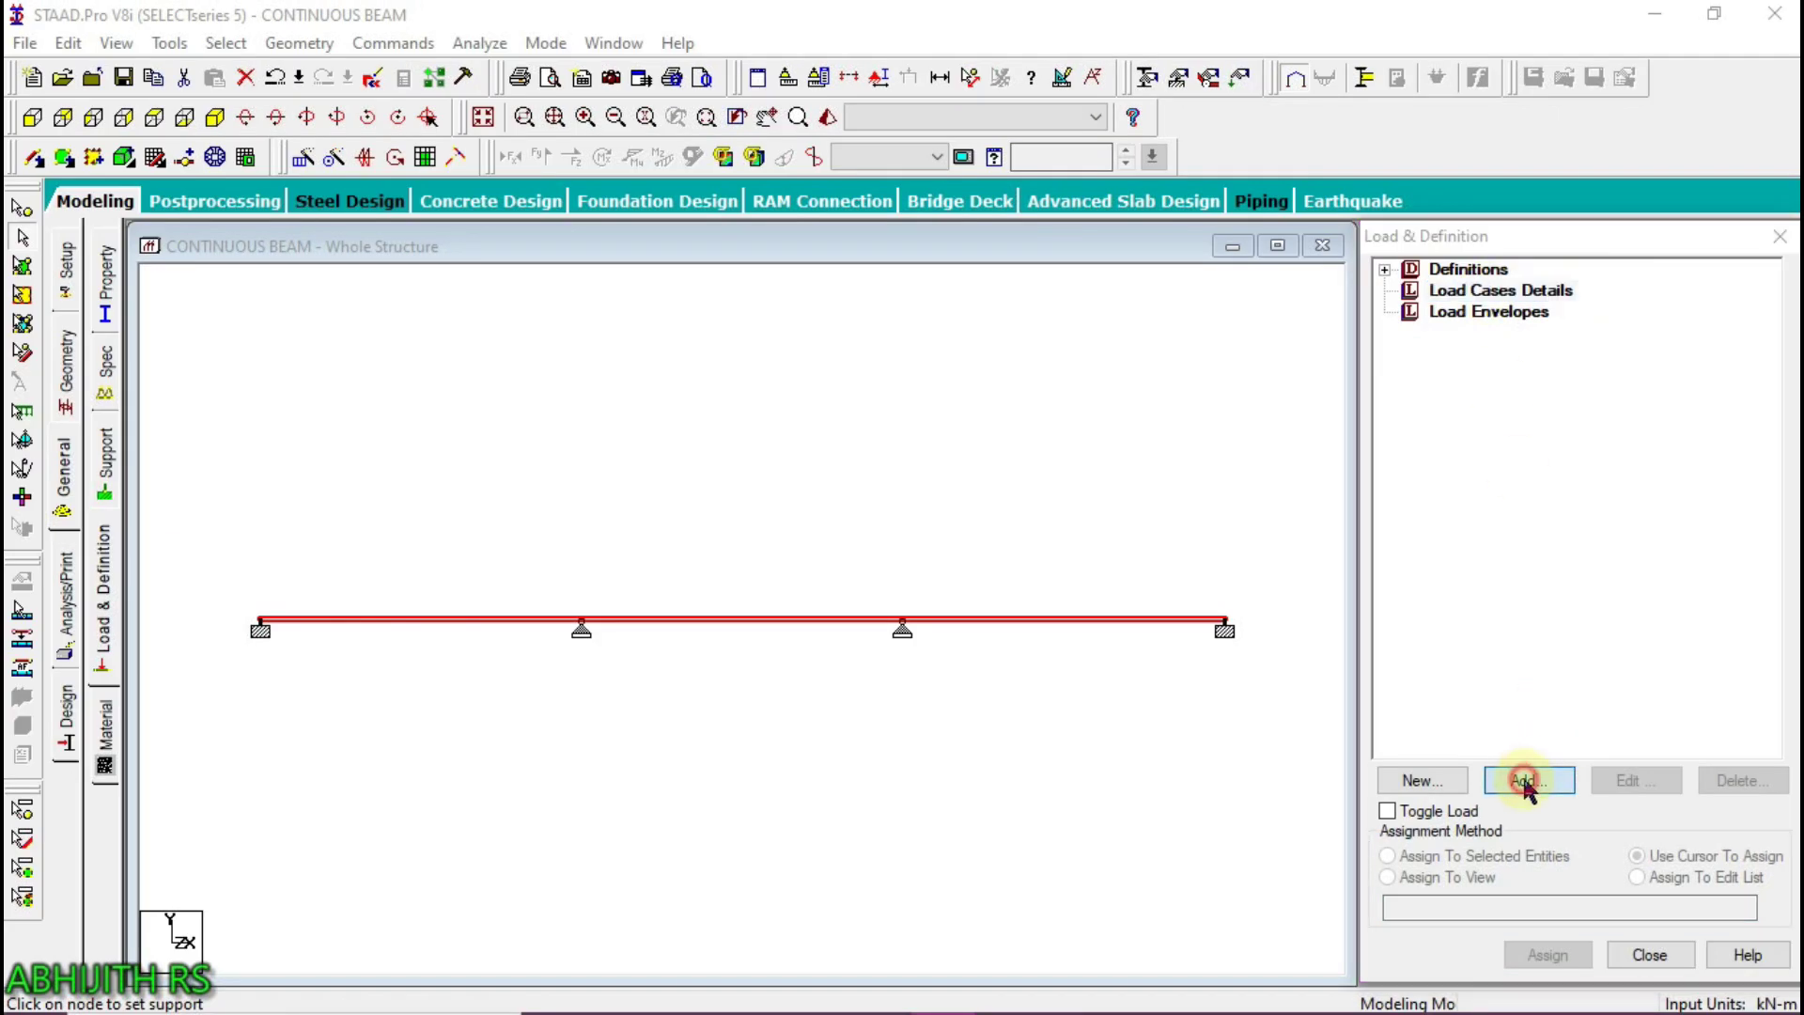
{"action": "left_click", "coordinate": [1029, 366]}
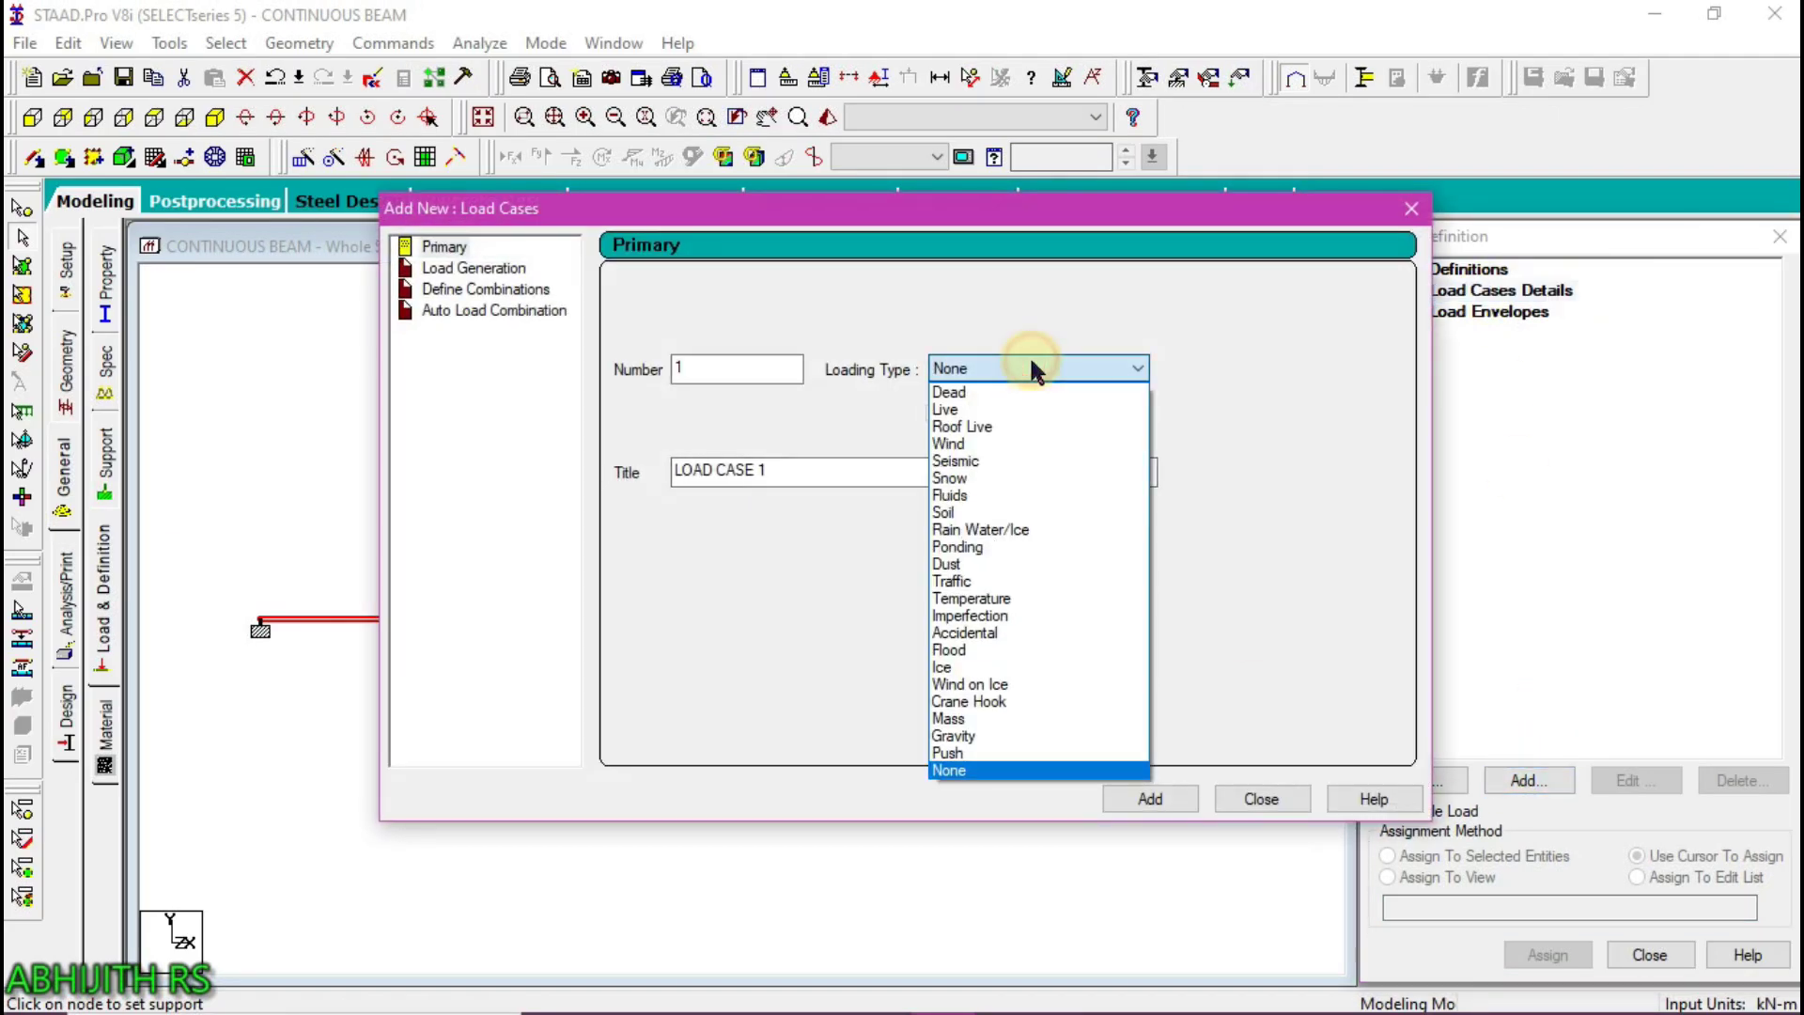
{"action": "left_click", "coordinate": [987, 393]}
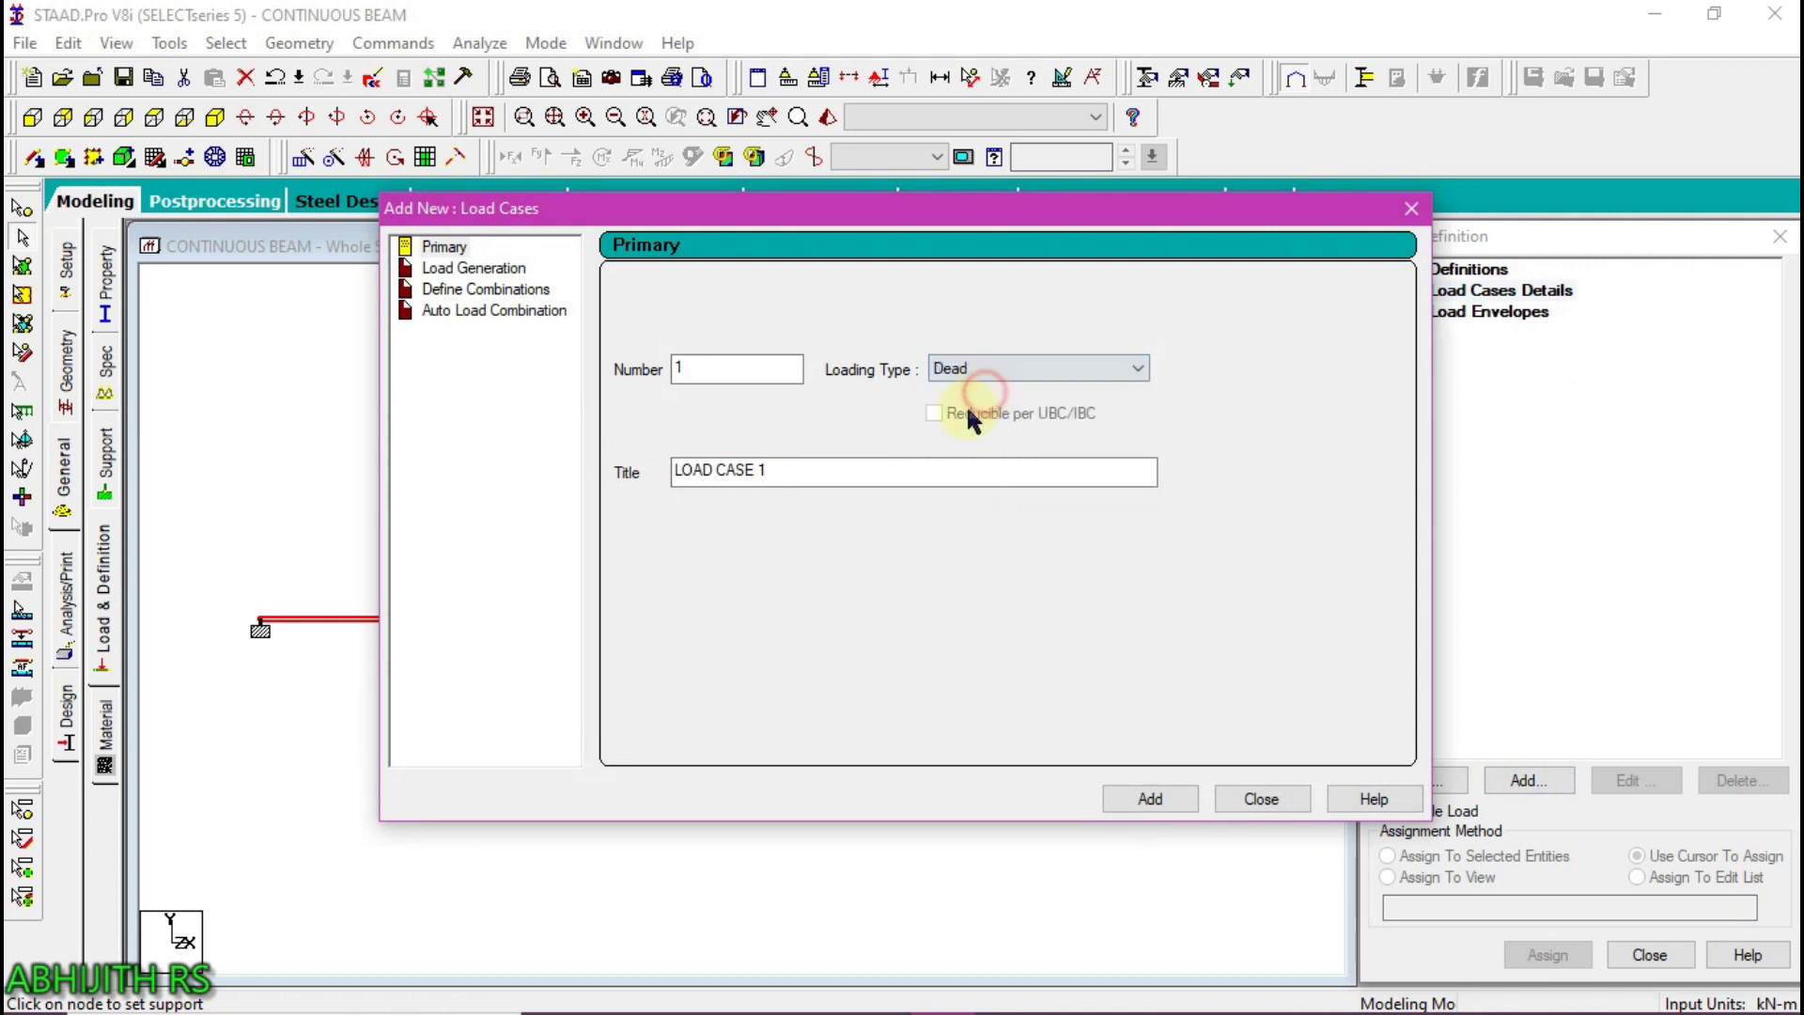
{"action": "left_click", "coordinate": [1169, 789]}
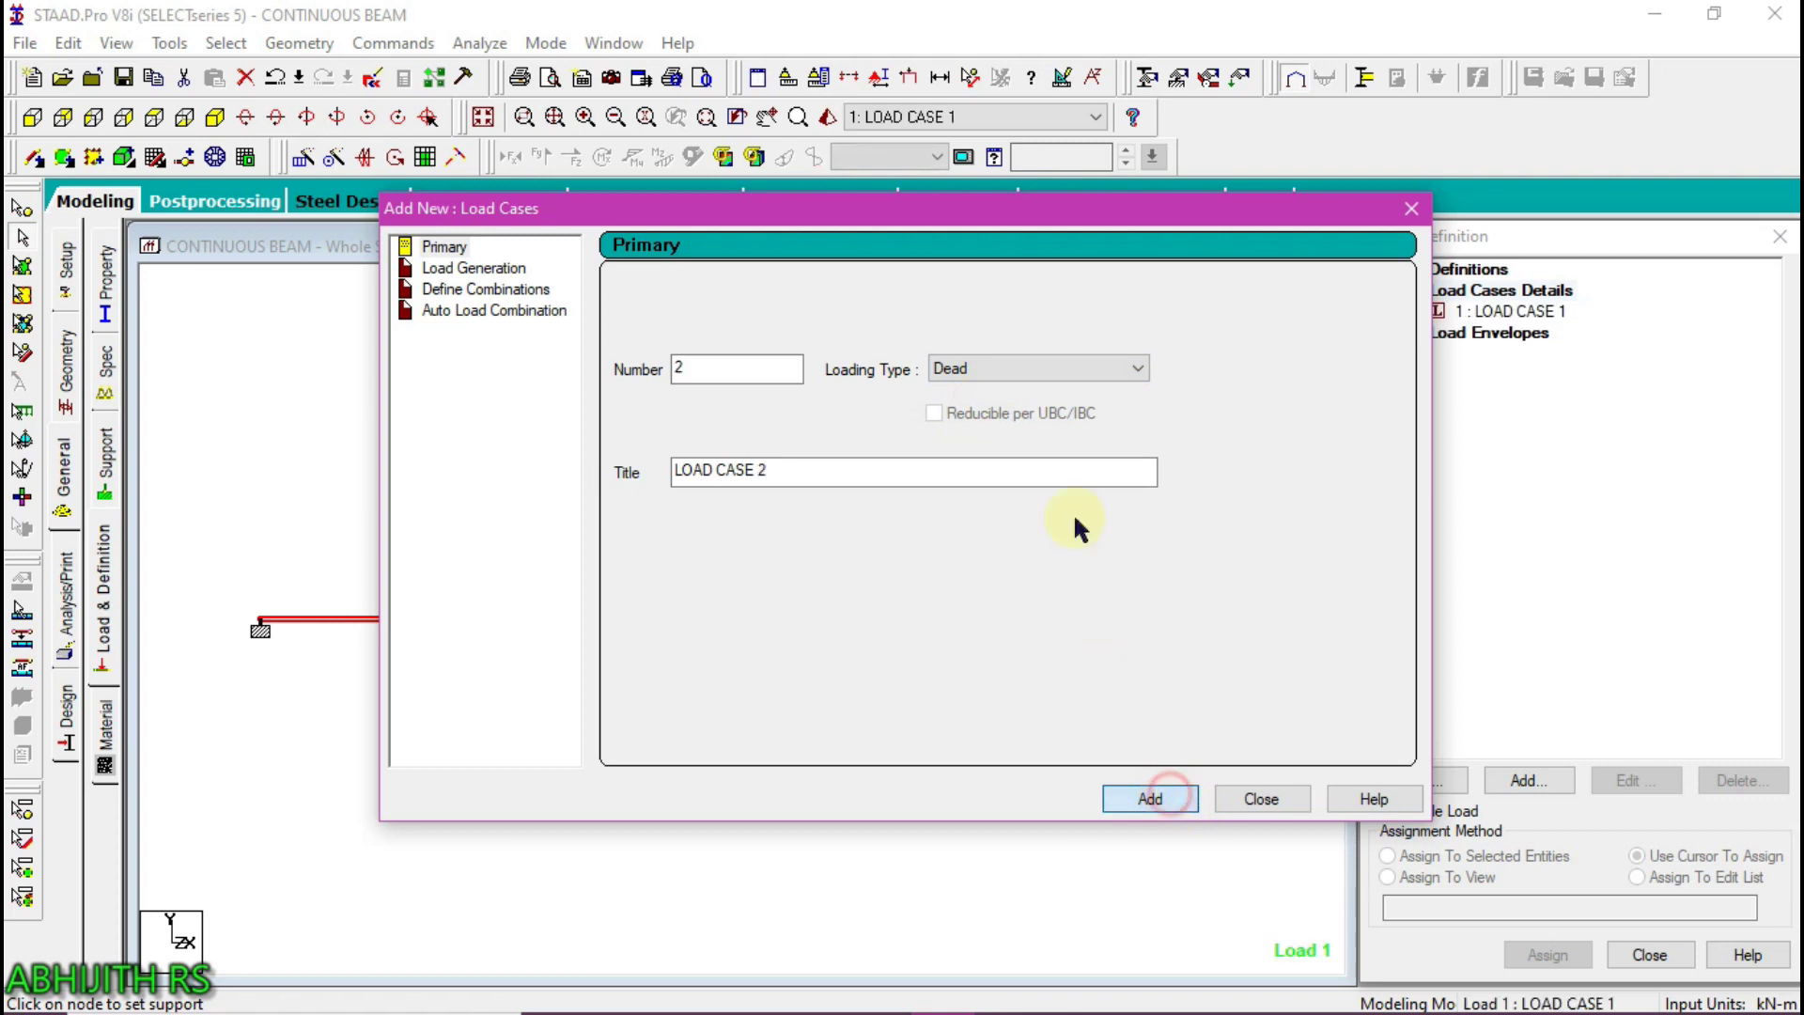
Add primary load case 2 with the Live loading type, keeping the title LOAD CASE 2
{"action": "left_click", "coordinate": [1015, 365]}
{"action": "left_click", "coordinate": [977, 411]}
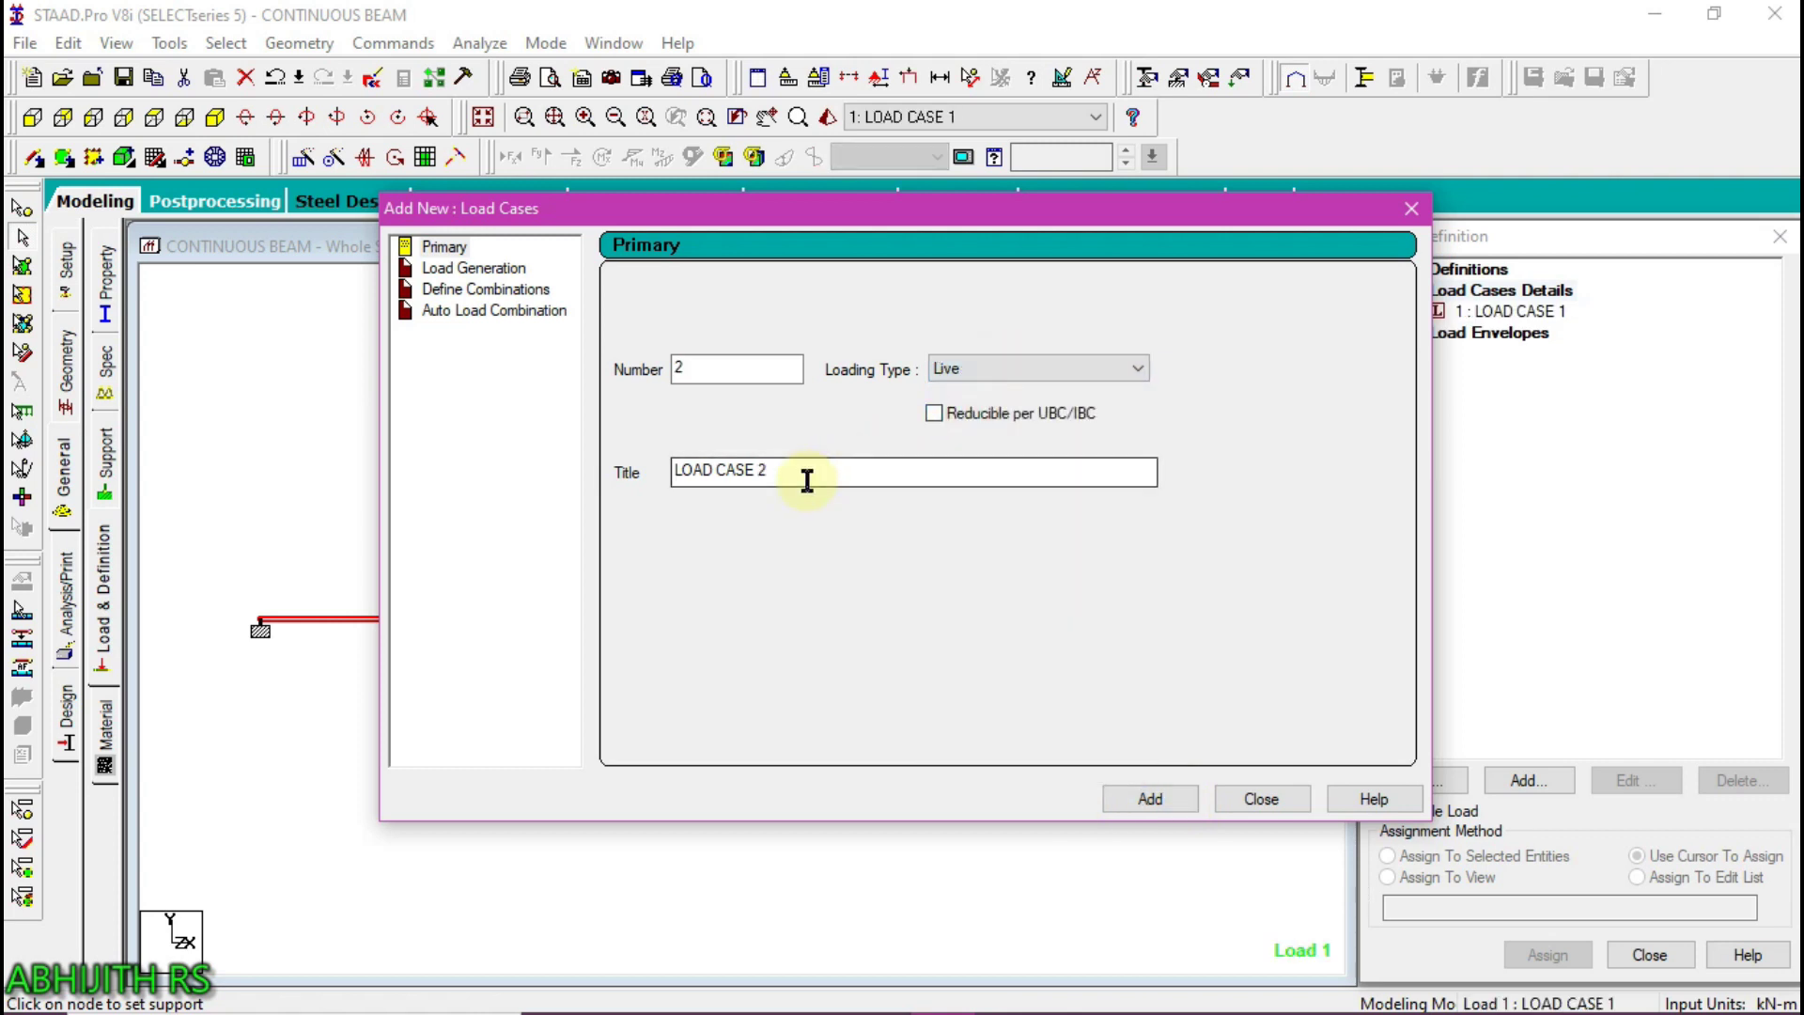
{"action": "left_click", "coordinate": [1148, 798]}
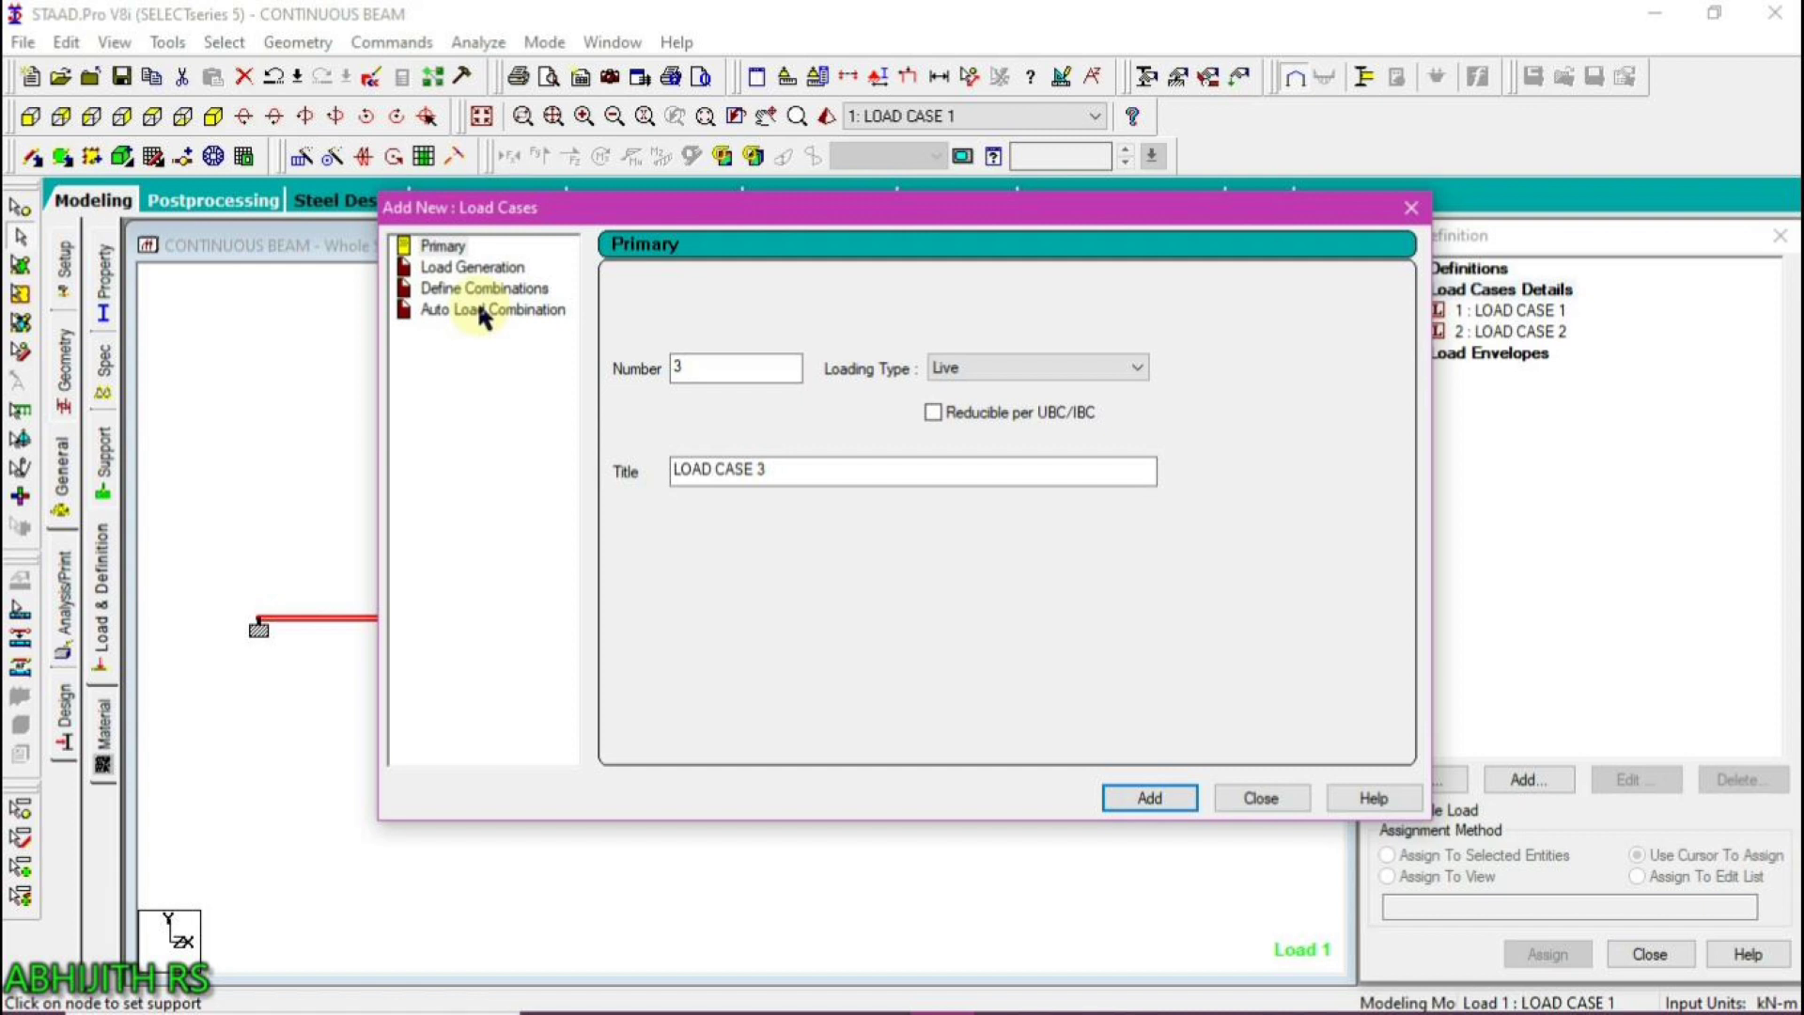
Generate automatic load combinations for the Indian Code and add only the one applying factor 1.50 to load case 1
{"action": "left_click", "coordinate": [481, 311]}
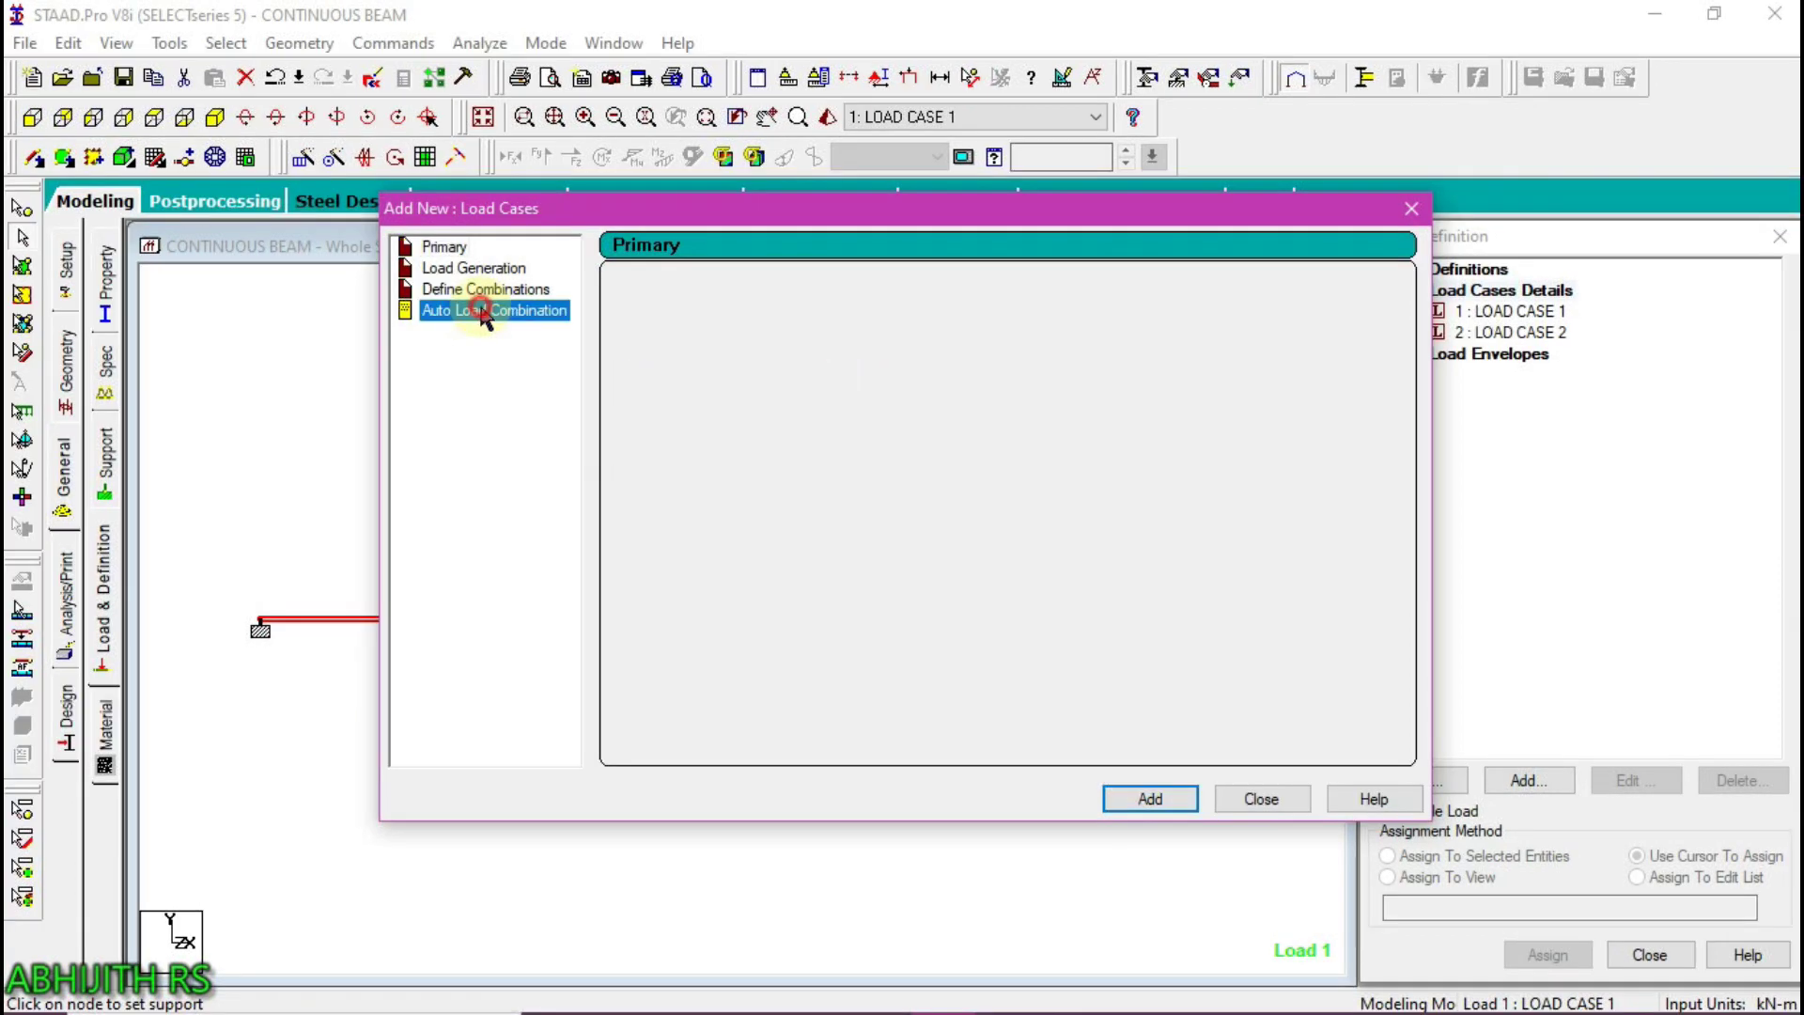
{"action": "left_click", "coordinate": [939, 296]}
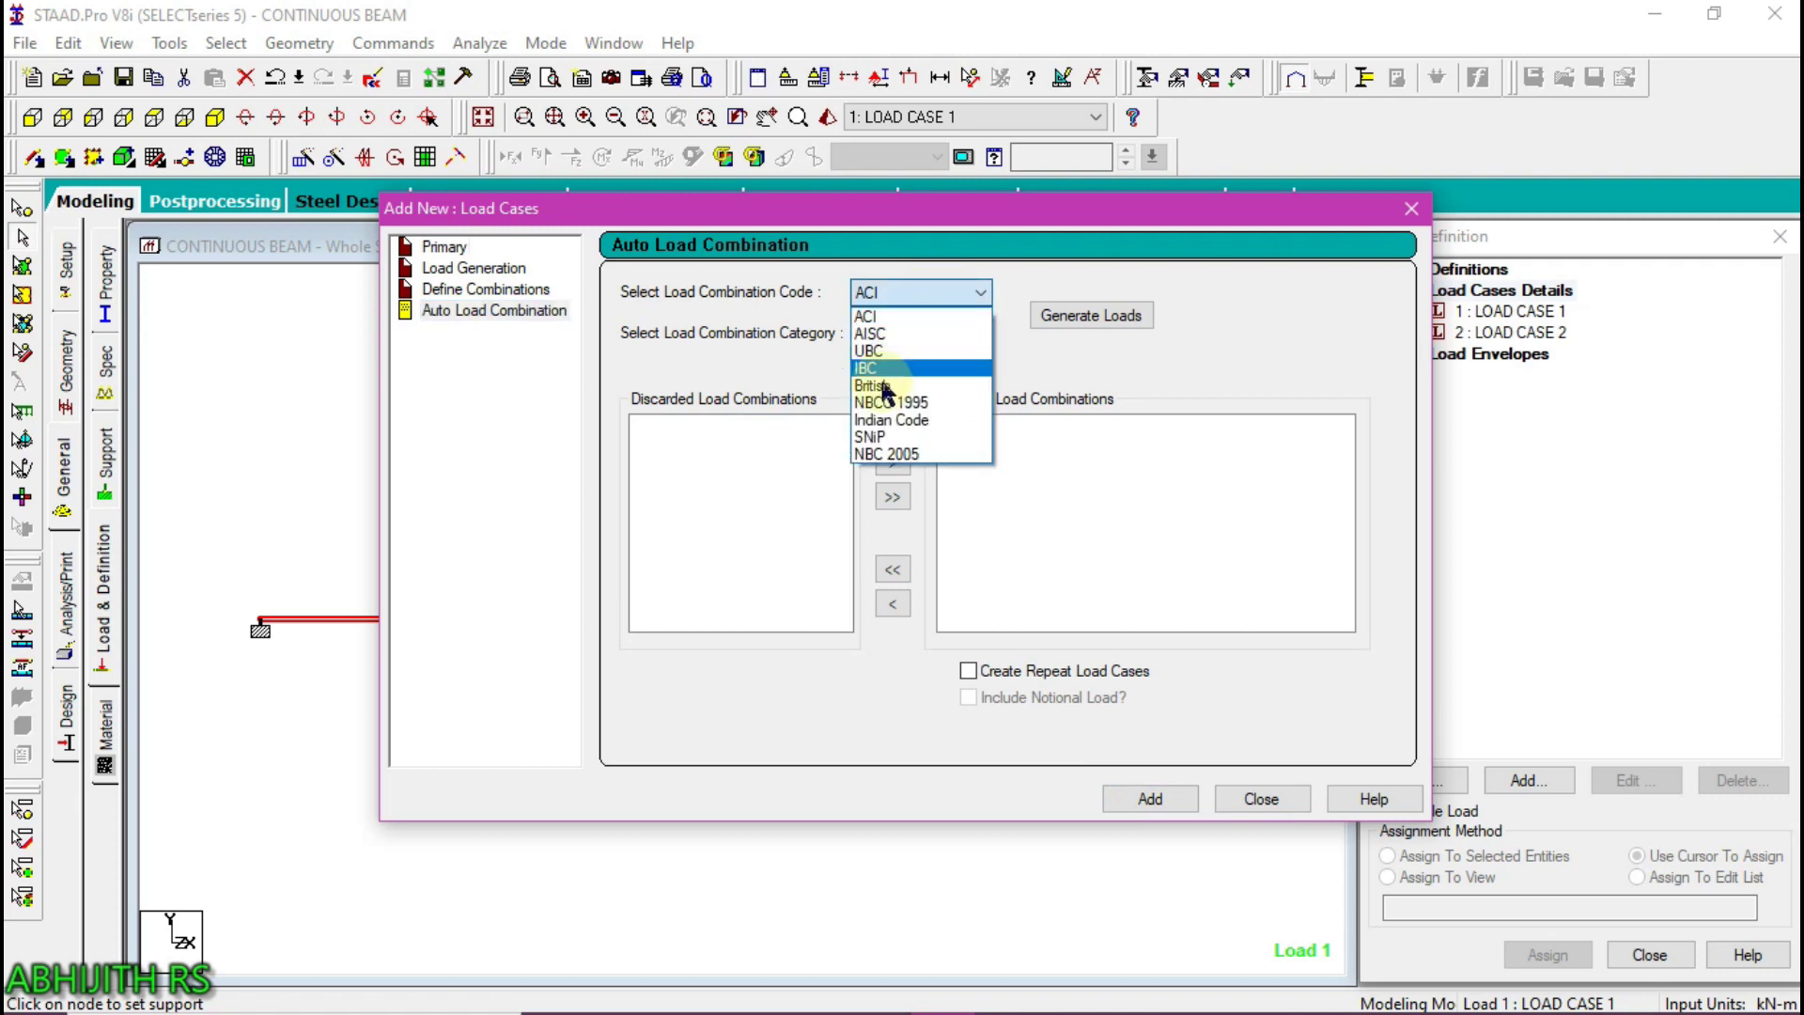
{"action": "left_click", "coordinate": [880, 421]}
{"action": "left_click", "coordinate": [1057, 319]}
{"action": "left_click", "coordinate": [893, 569]}
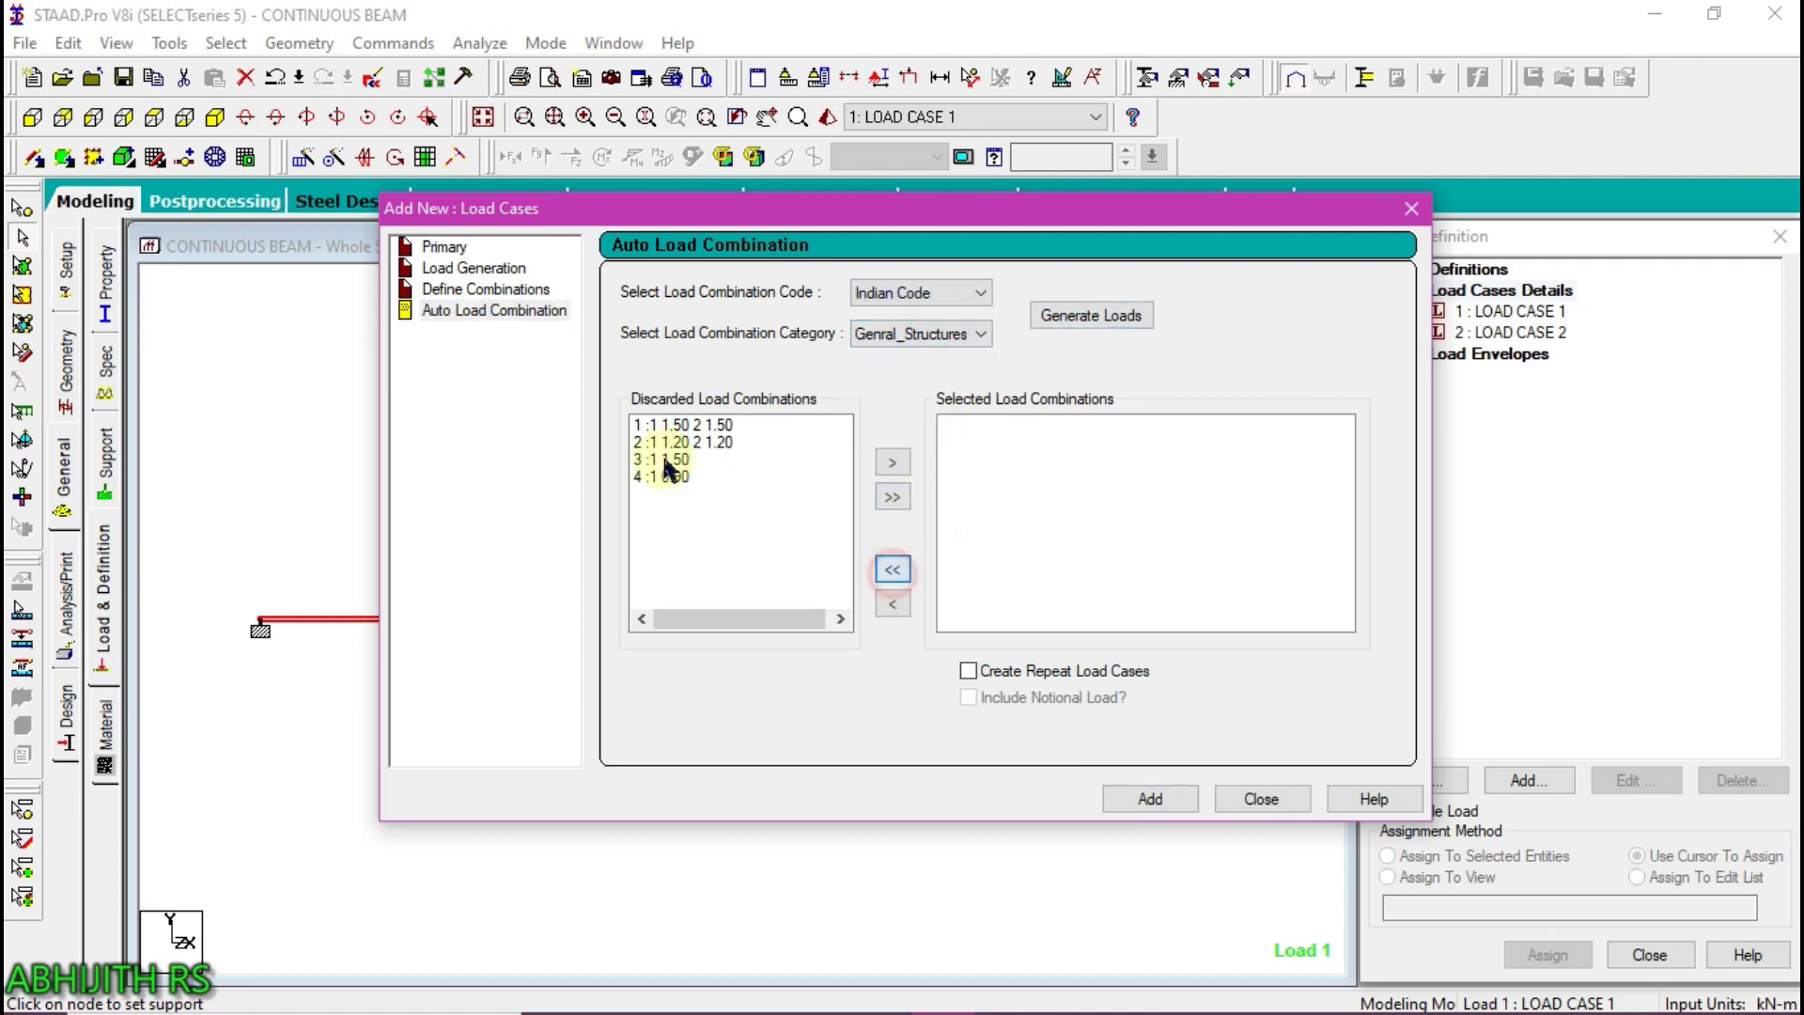
{"action": "left_click", "coordinate": [667, 460]}
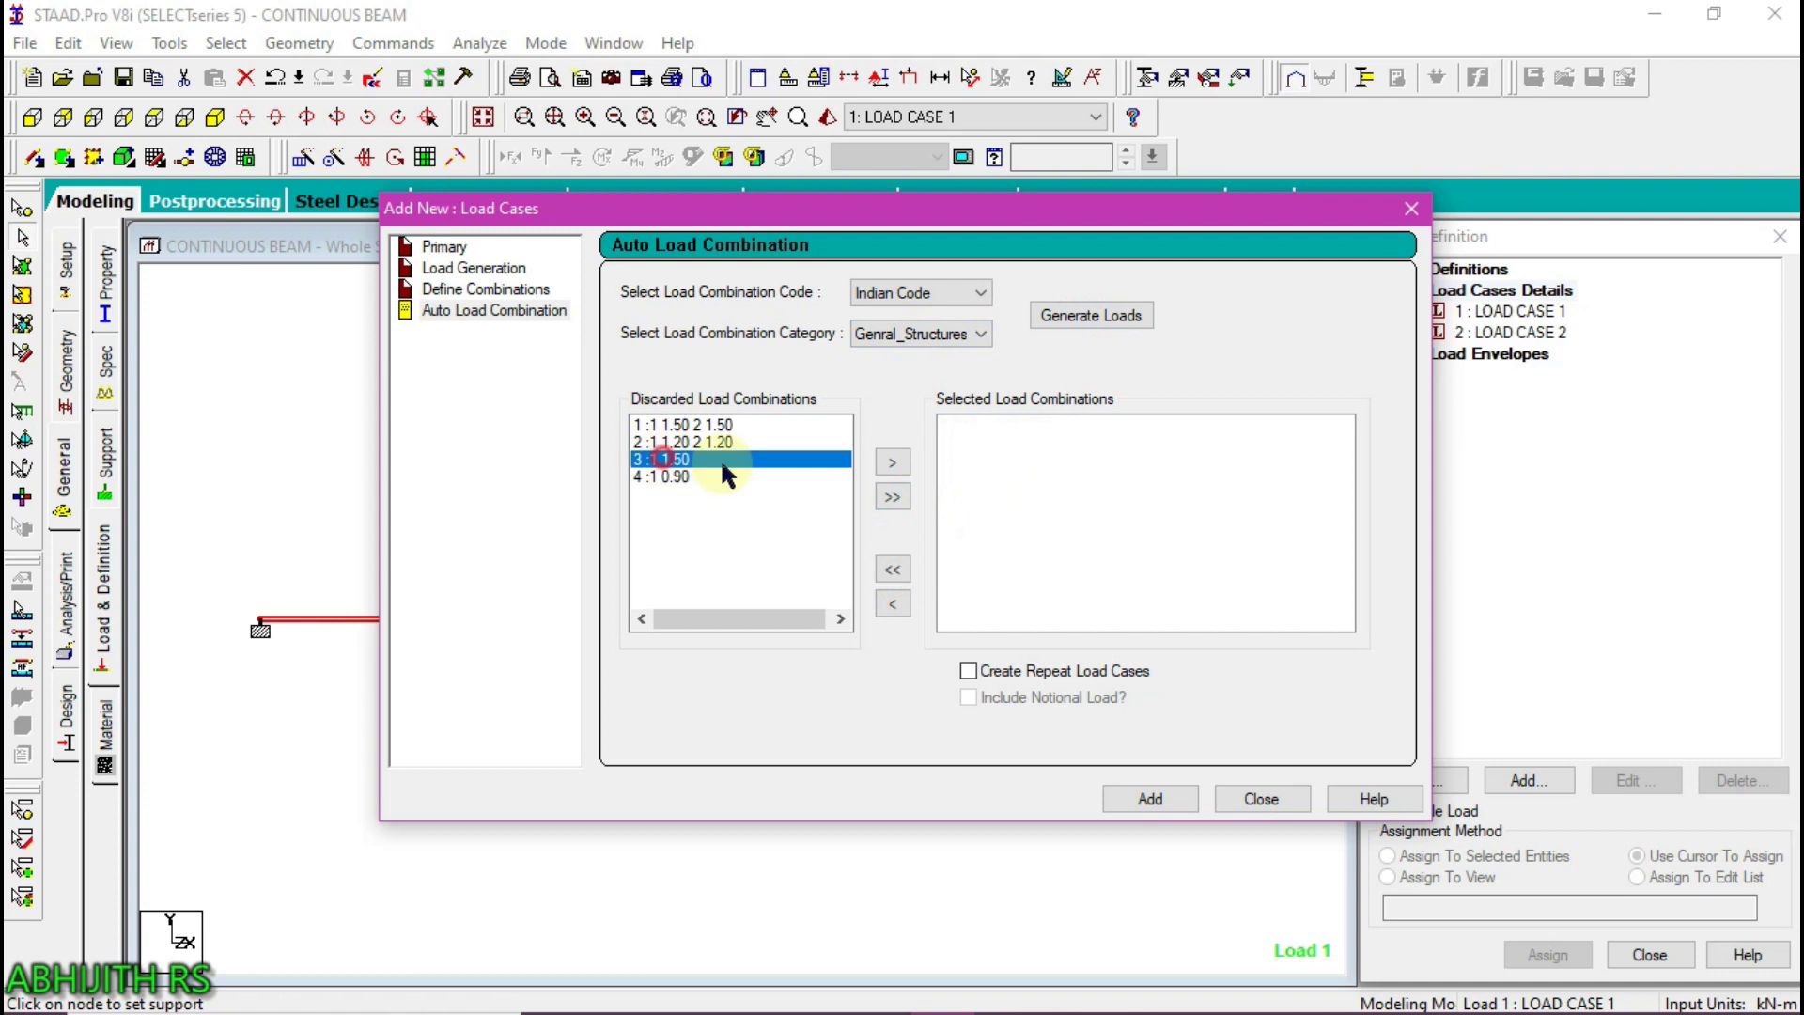
{"action": "left_click", "coordinate": [893, 462]}
{"action": "left_click", "coordinate": [1151, 797]}
{"action": "left_click", "coordinate": [1260, 800]}
Add a selfweight load in the Y direction with factor -1 to LOAD CASE 1
{"action": "left_click", "coordinate": [1527, 311]}
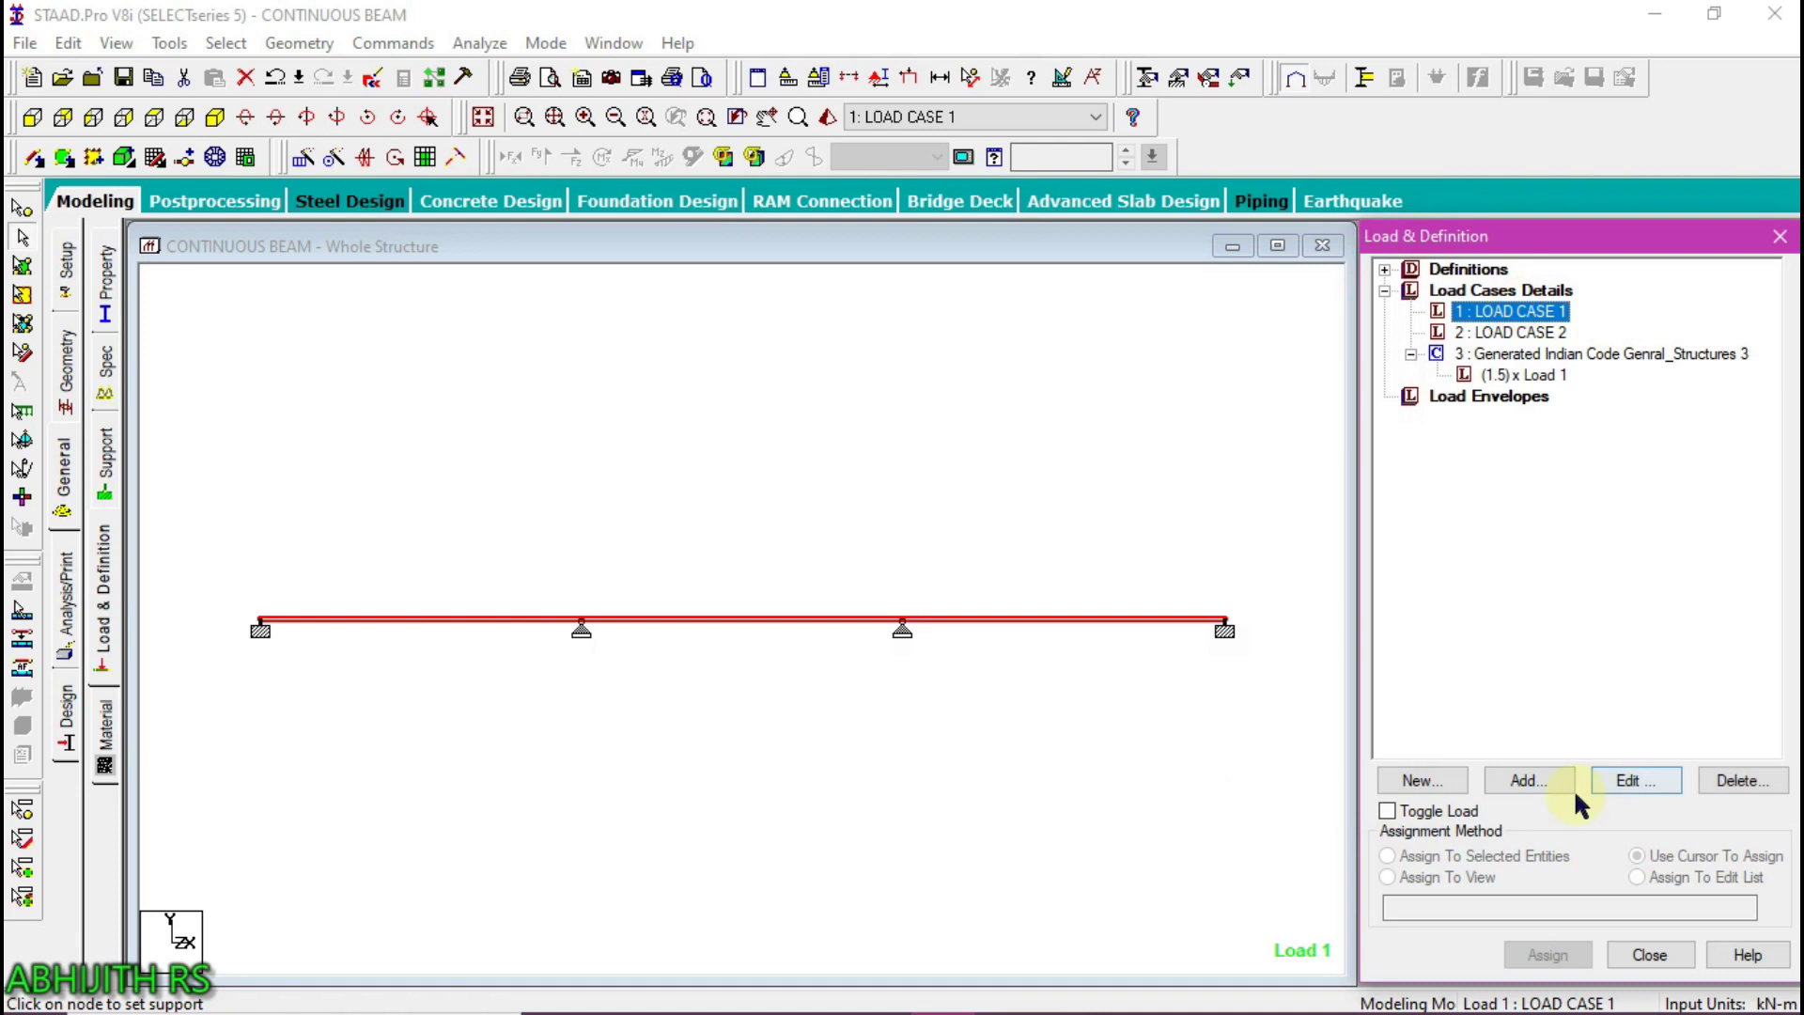
{"action": "left_click", "coordinate": [1545, 785]}
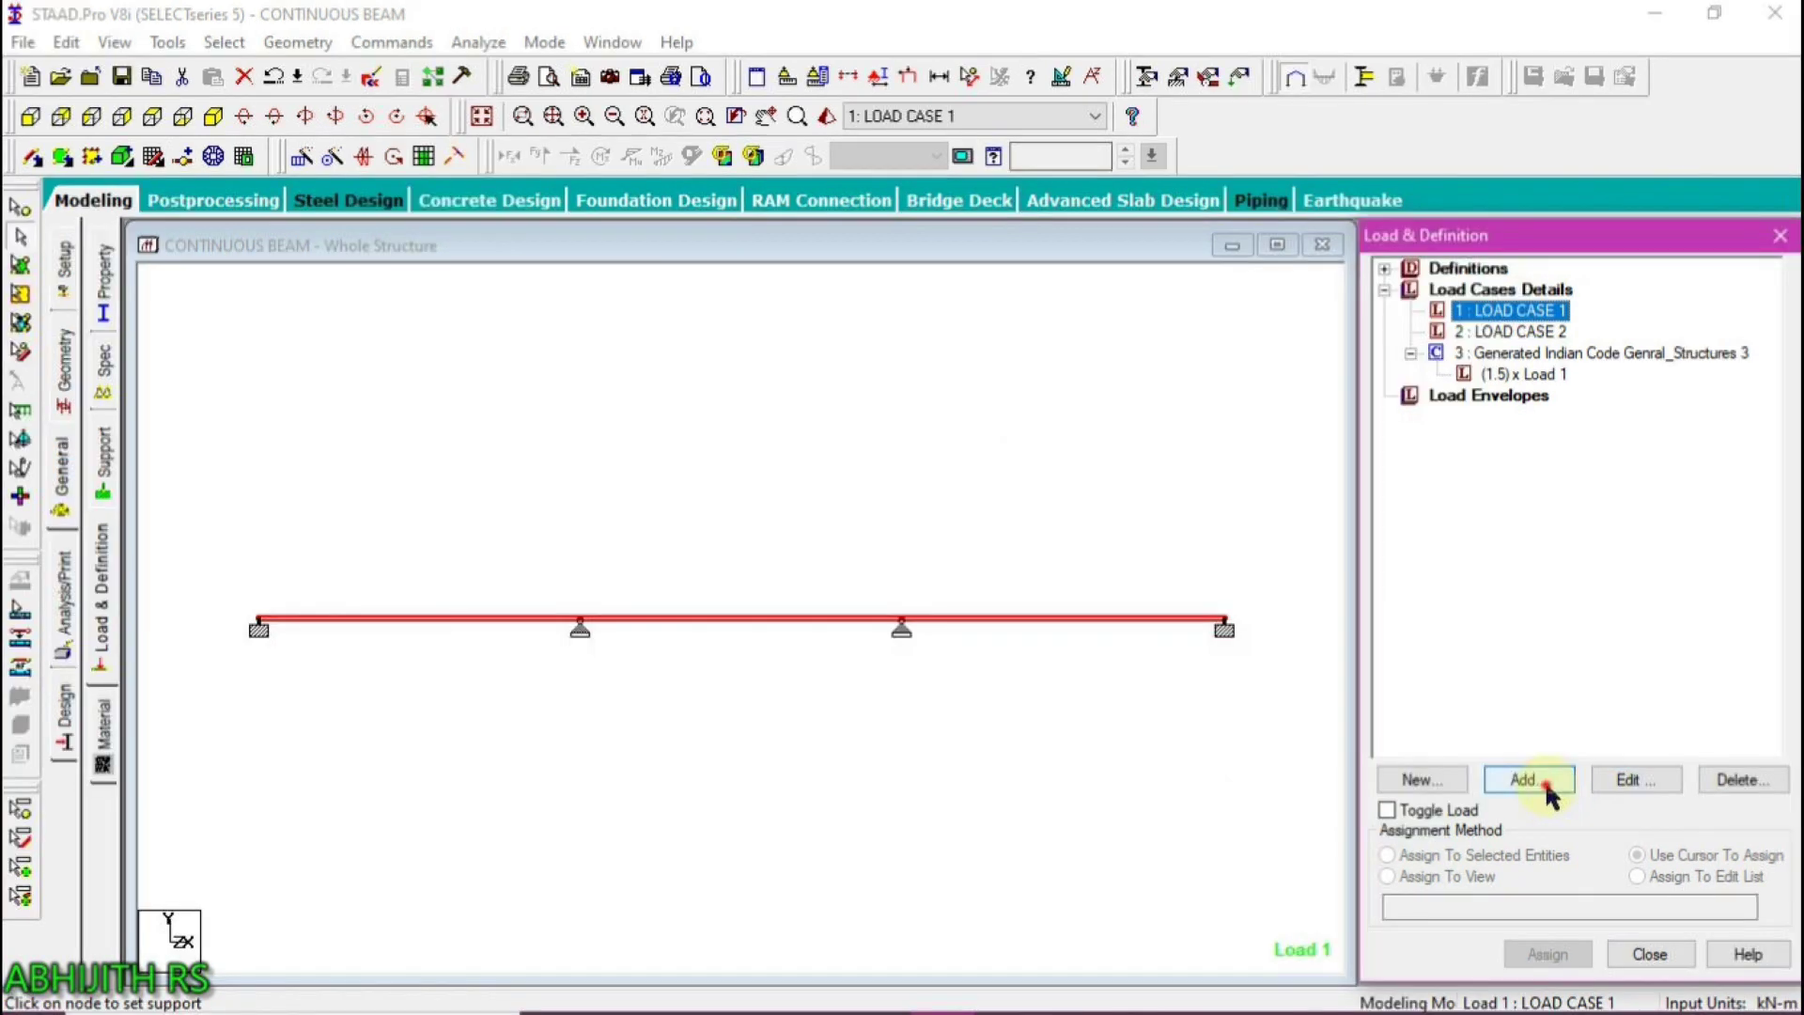
{"action": "left_click", "coordinate": [1544, 785]}
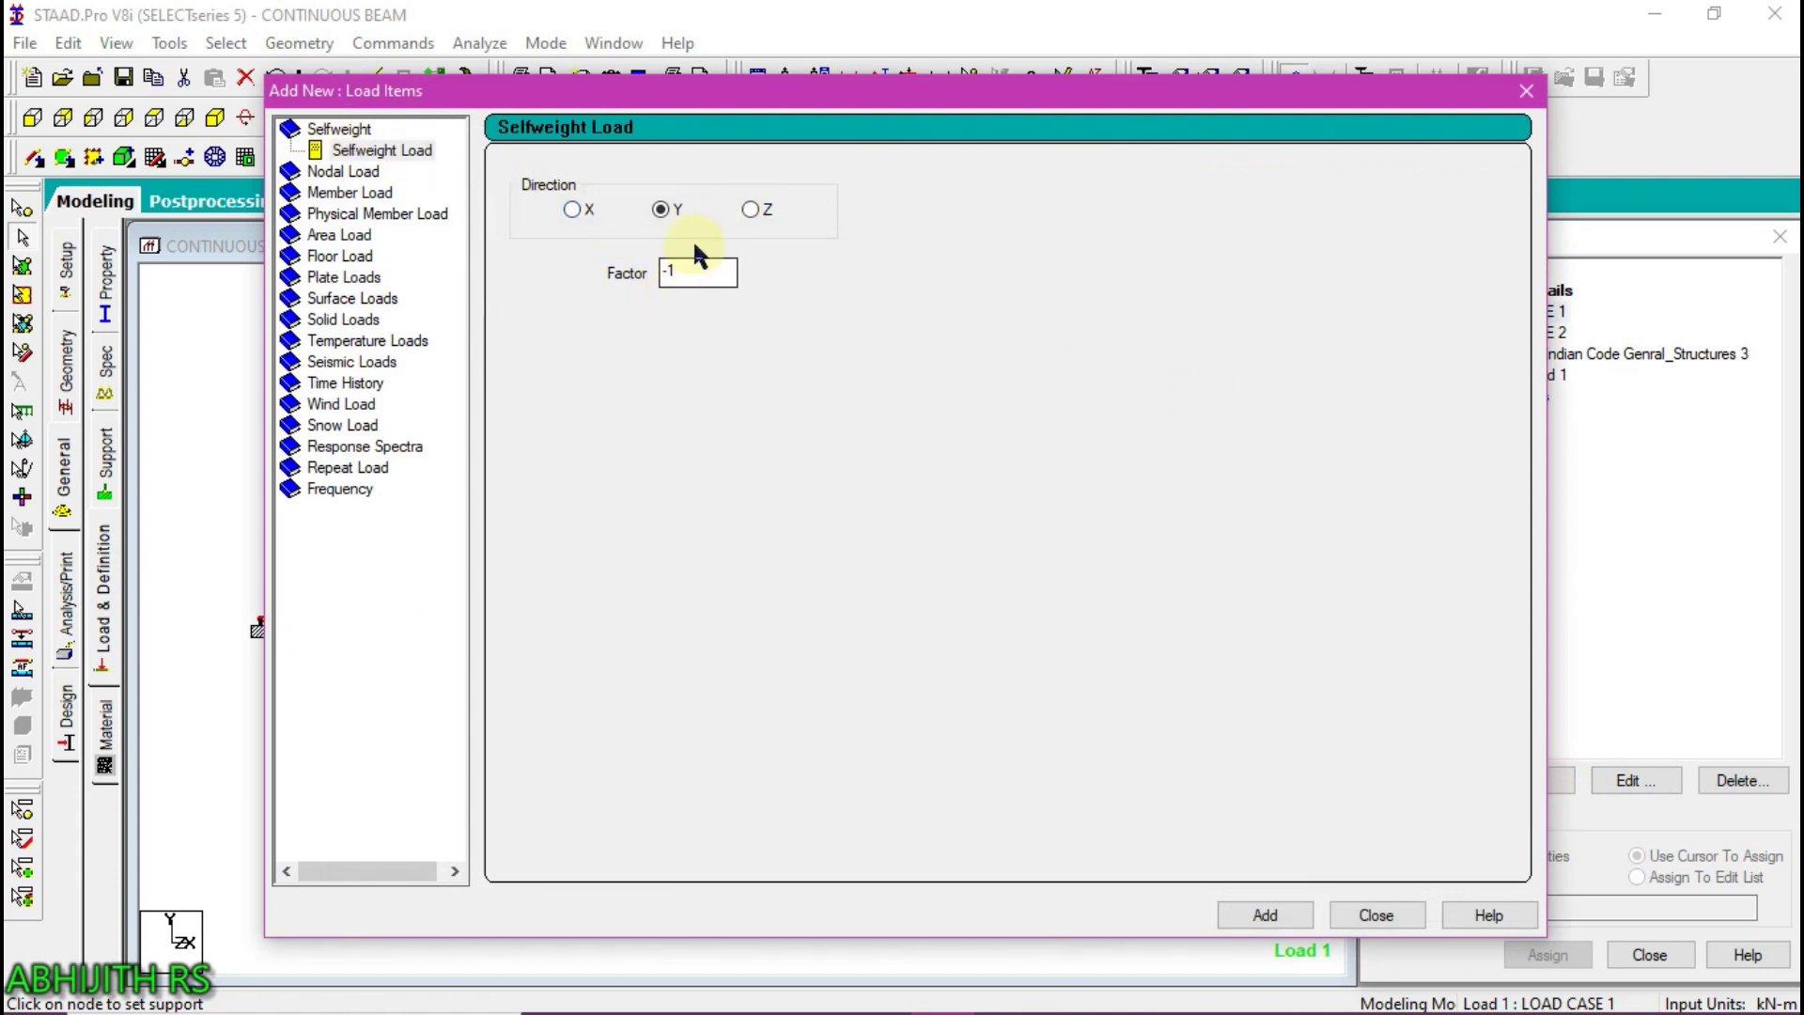
{"action": "left_click", "coordinate": [1265, 916]}
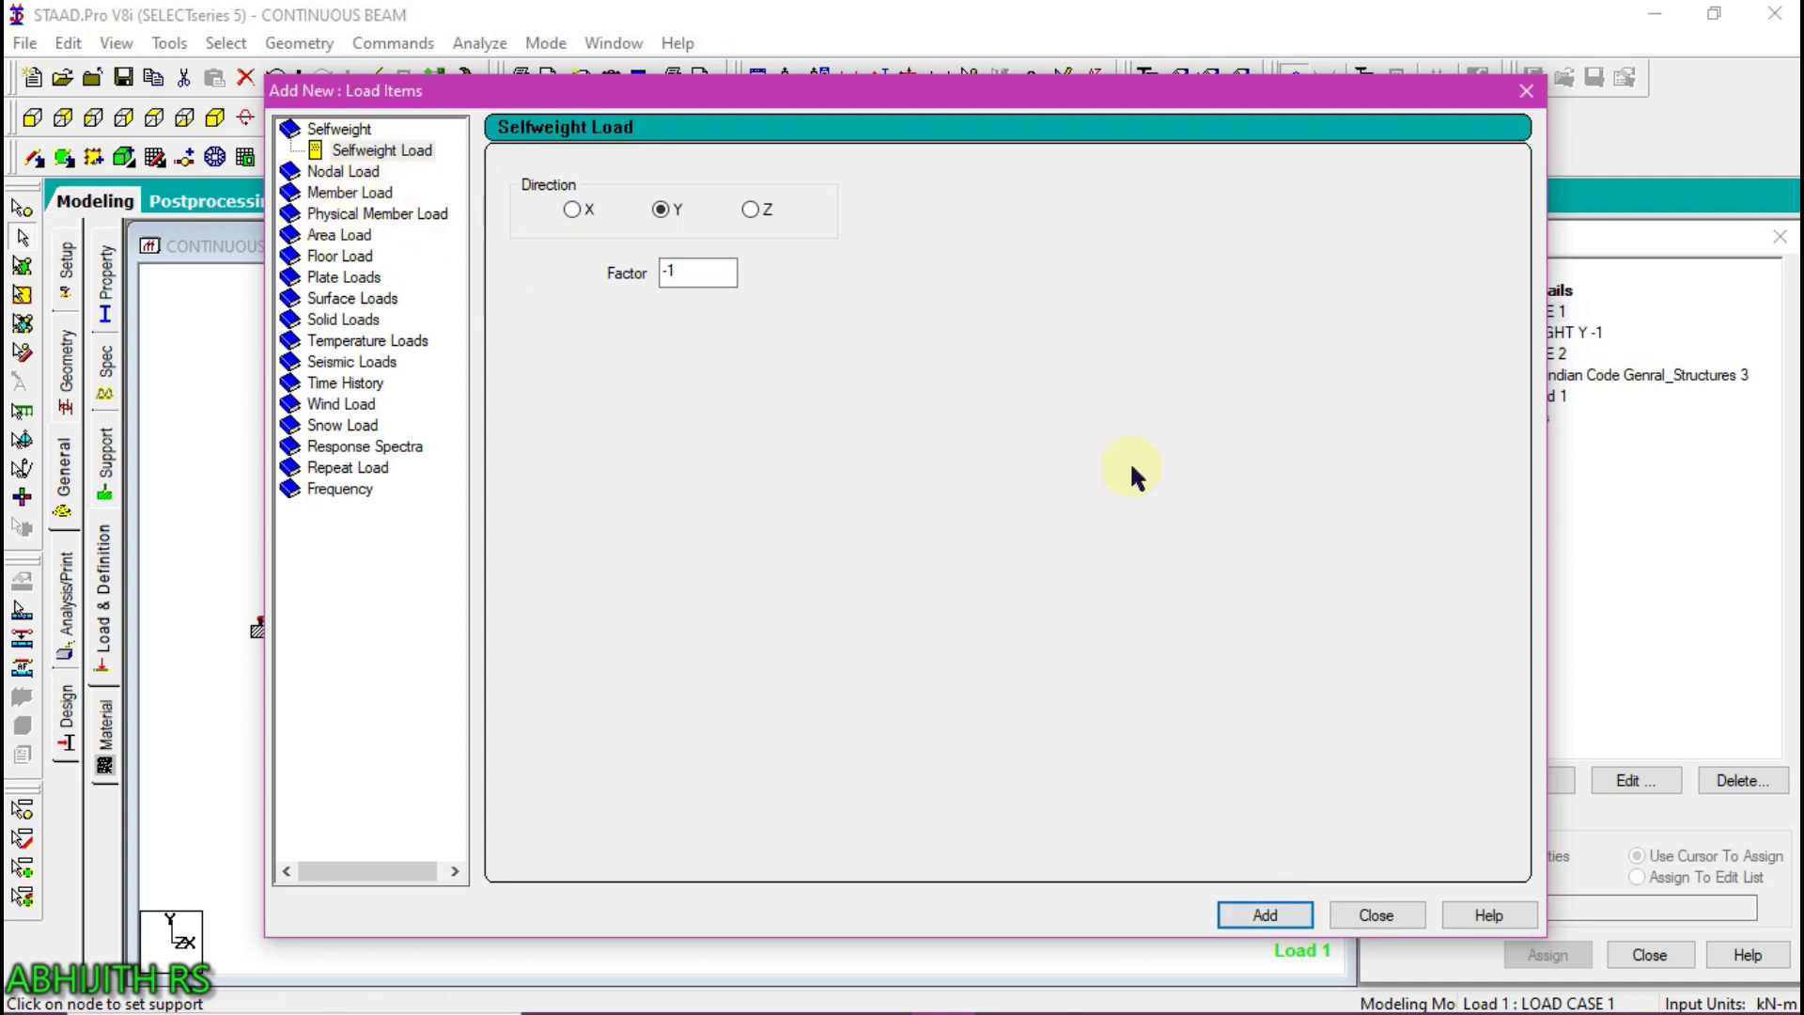
{"action": "left_click", "coordinate": [1378, 913]}
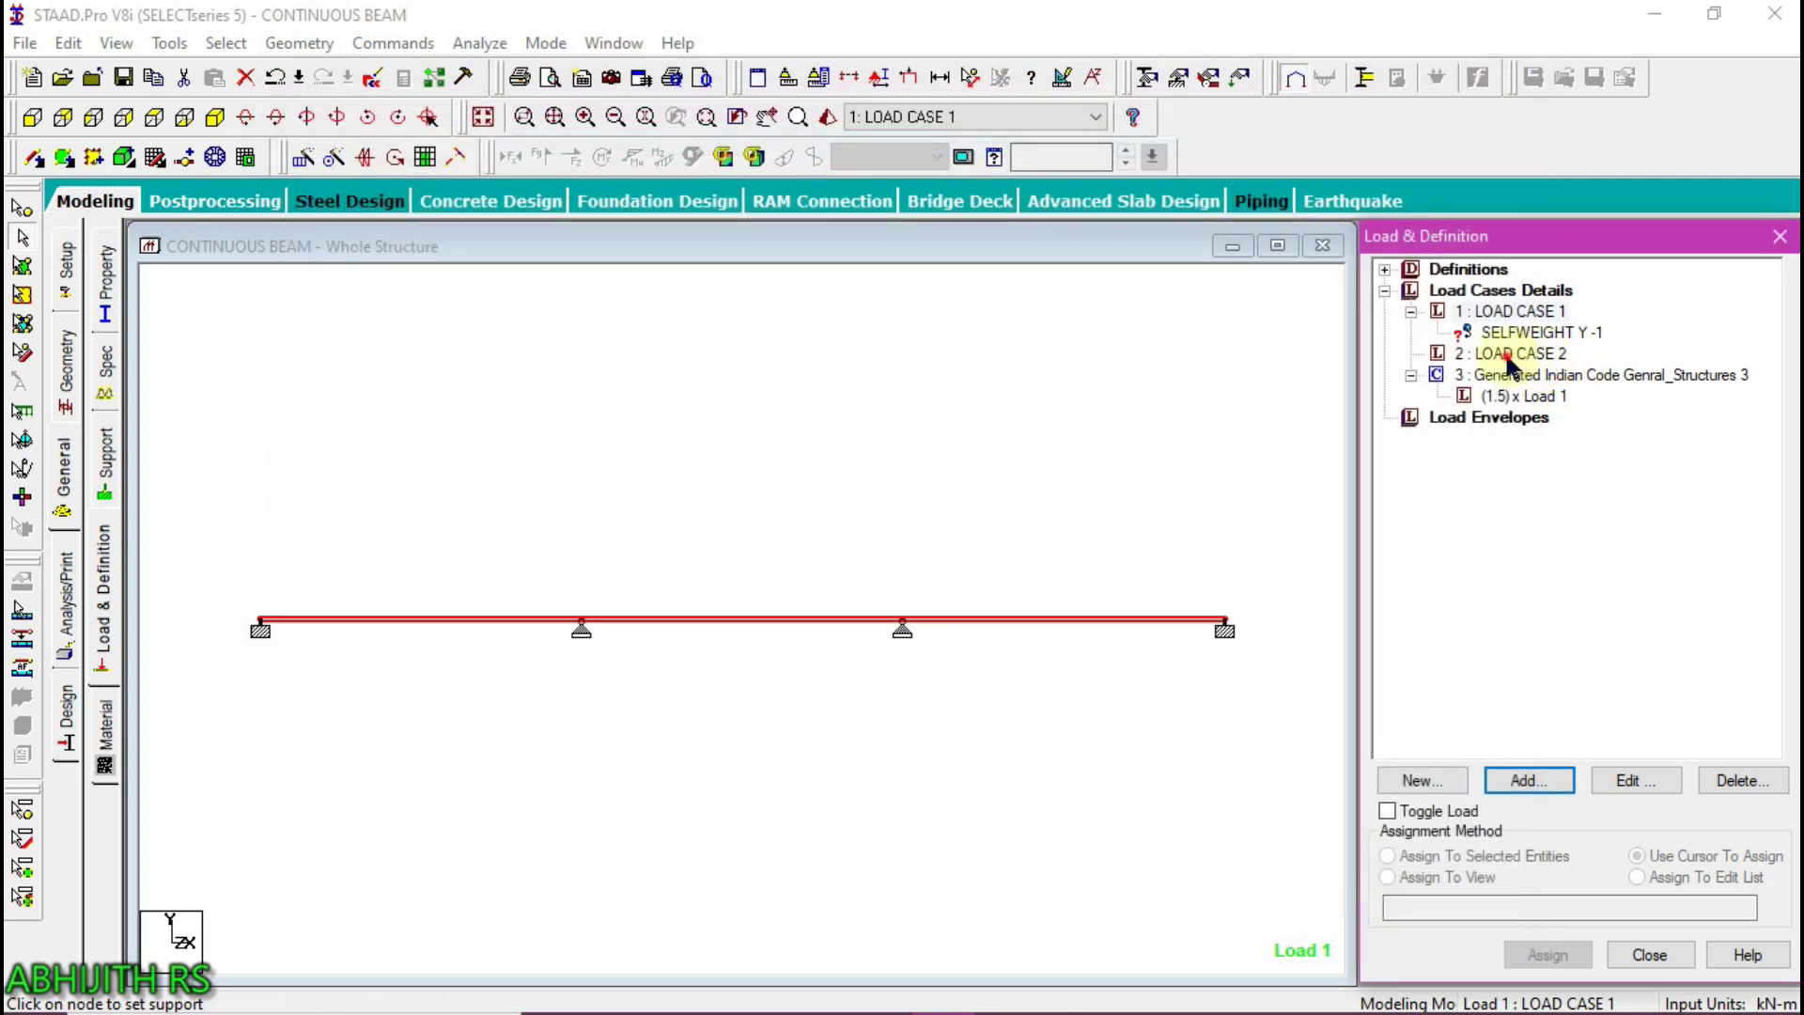
Add a uniform member force of -2 kN/m in the GY direction to LOAD CASE 2
{"action": "left_click", "coordinate": [1511, 354]}
{"action": "left_click", "coordinate": [1528, 780]}
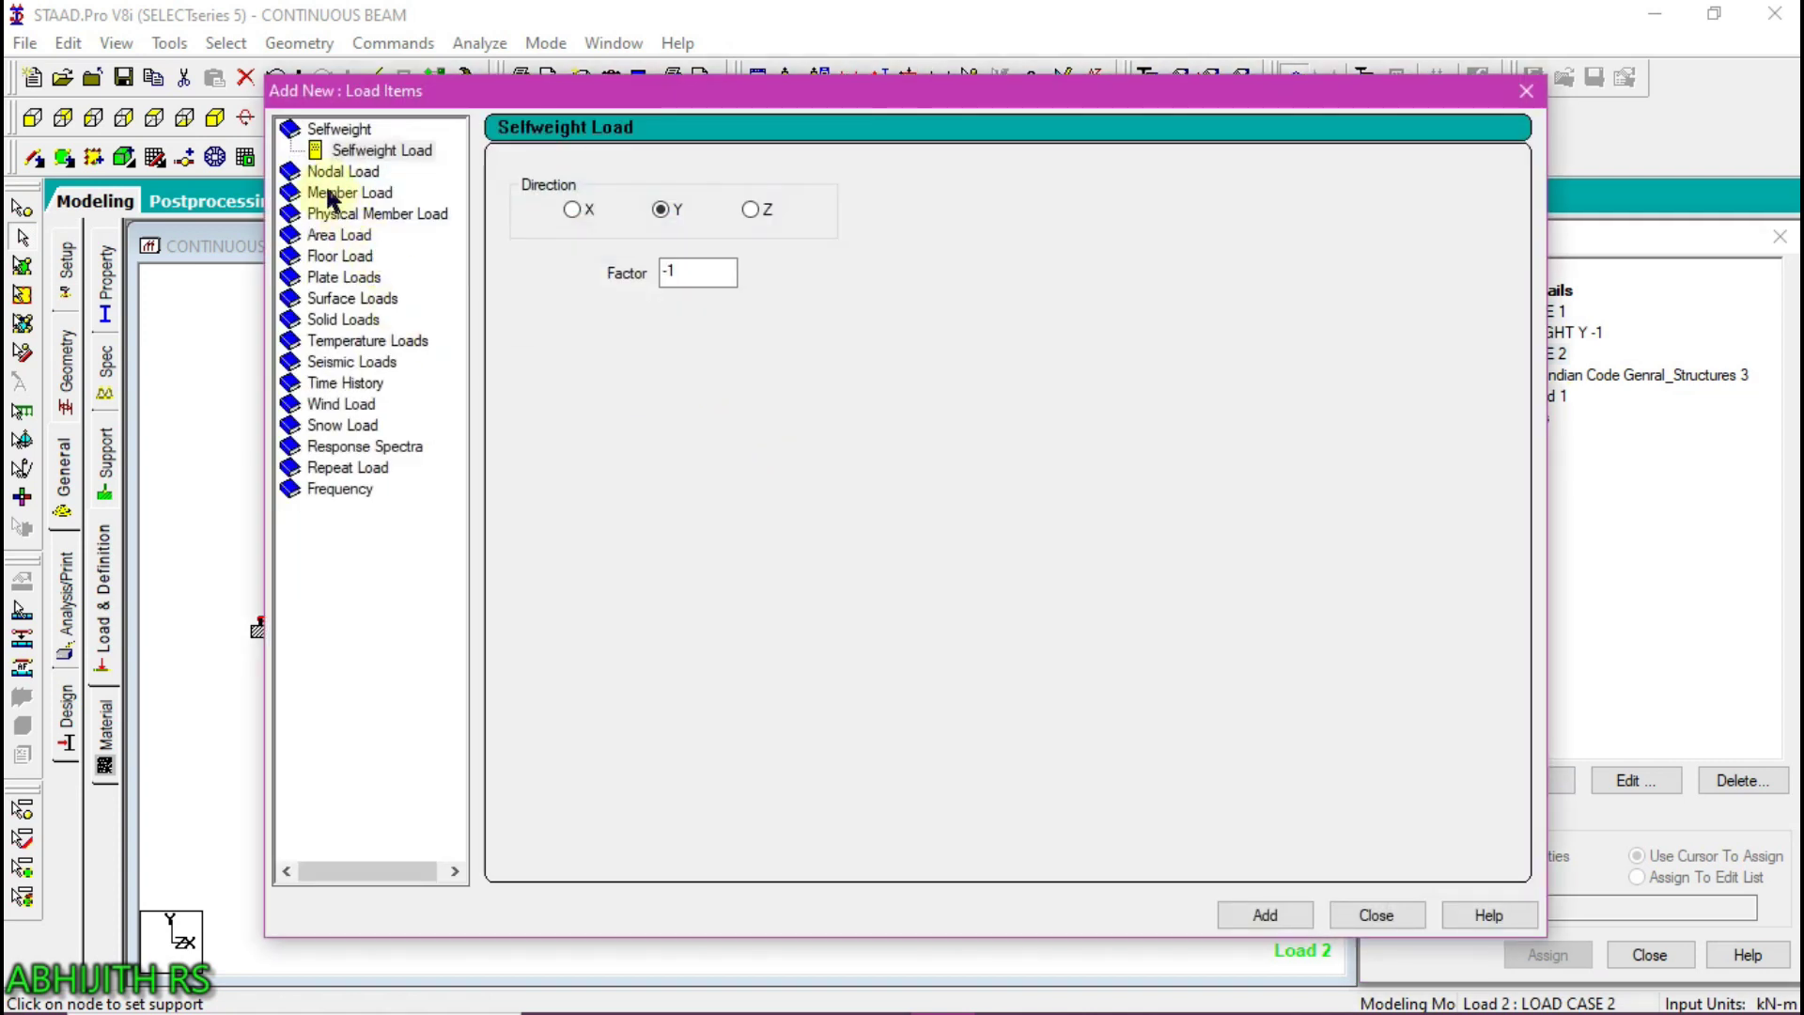
{"action": "left_click", "coordinate": [331, 194]}
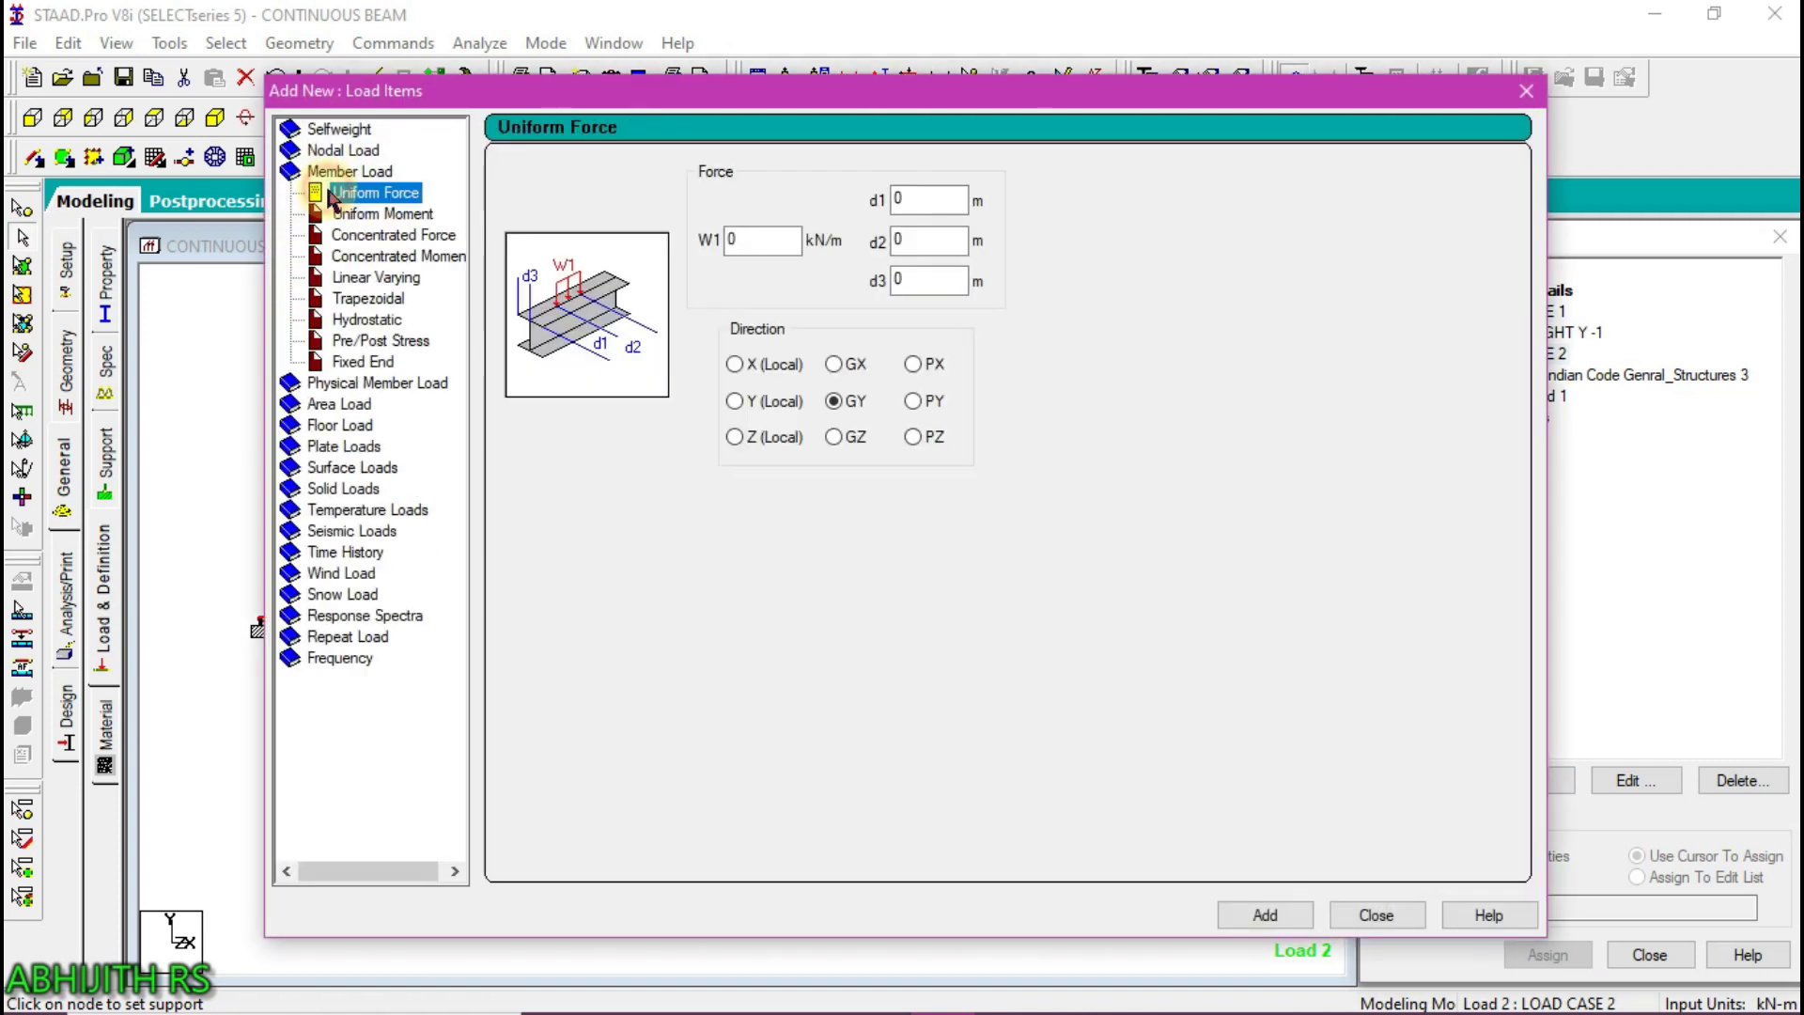
{"action": "left_click", "coordinate": [747, 238]}
{"action": "double_click", "coordinate": [747, 238]}
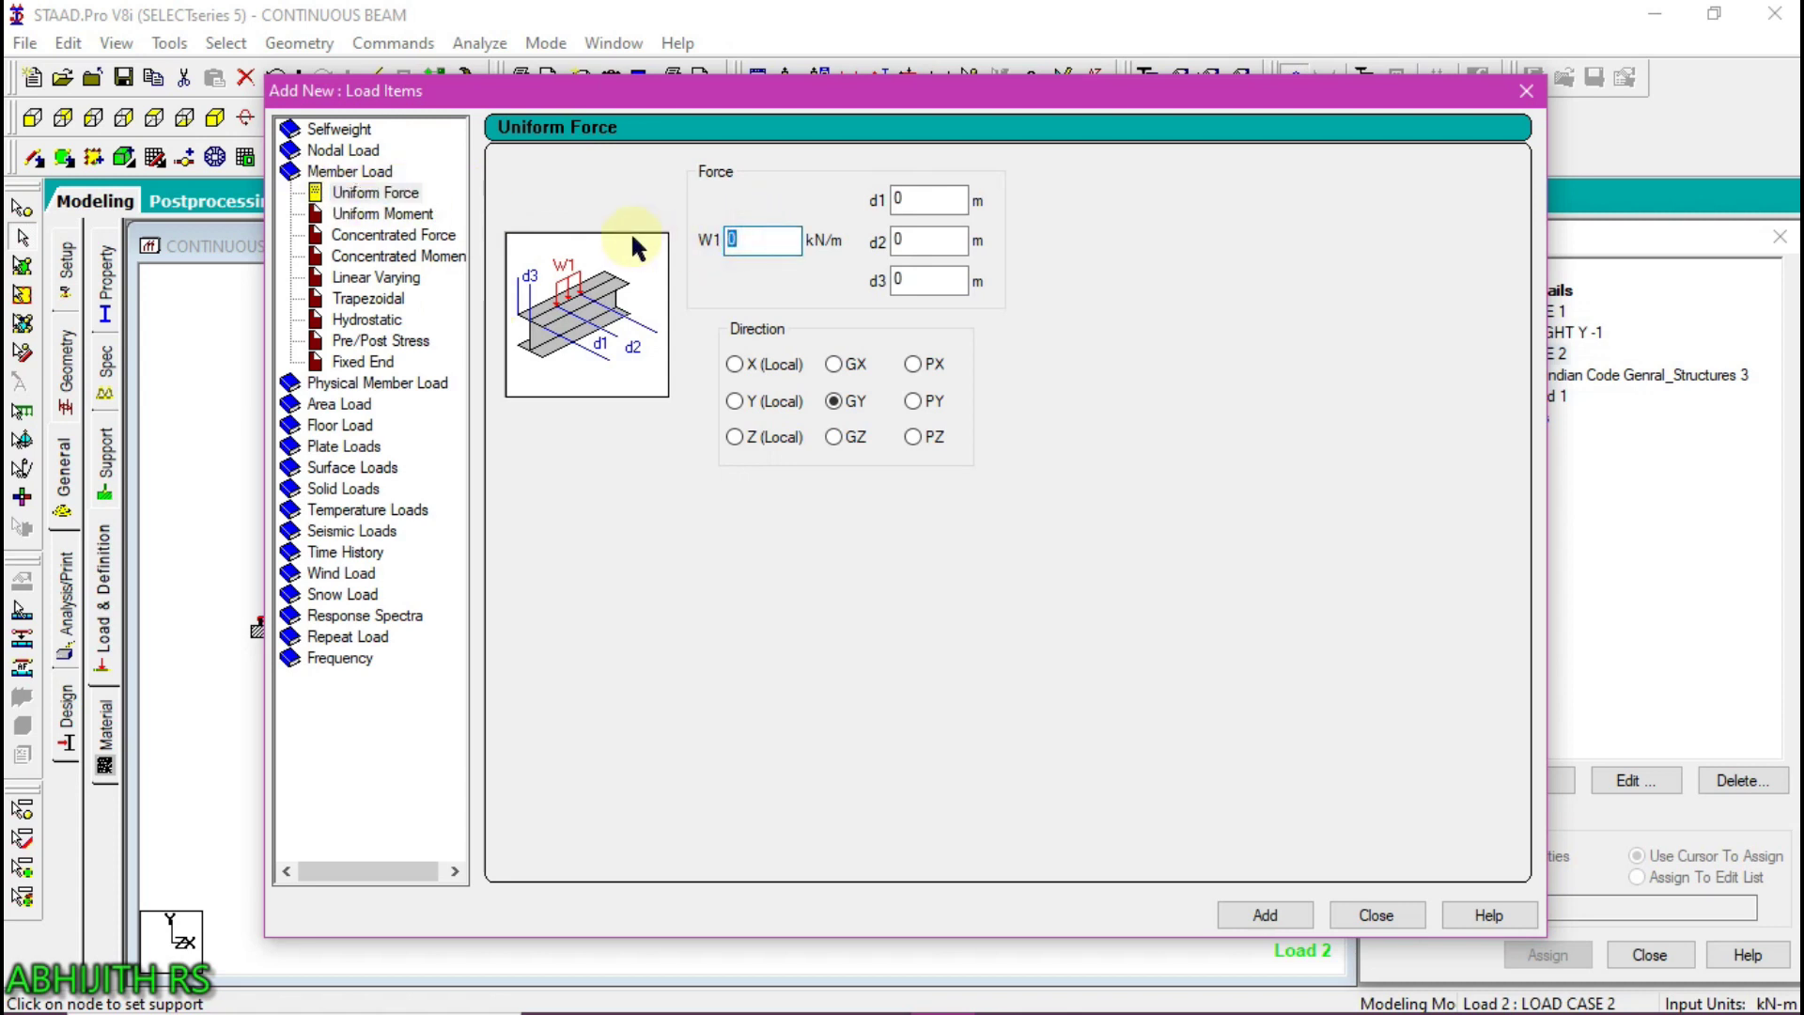
{"action": "type", "text": "-2"}
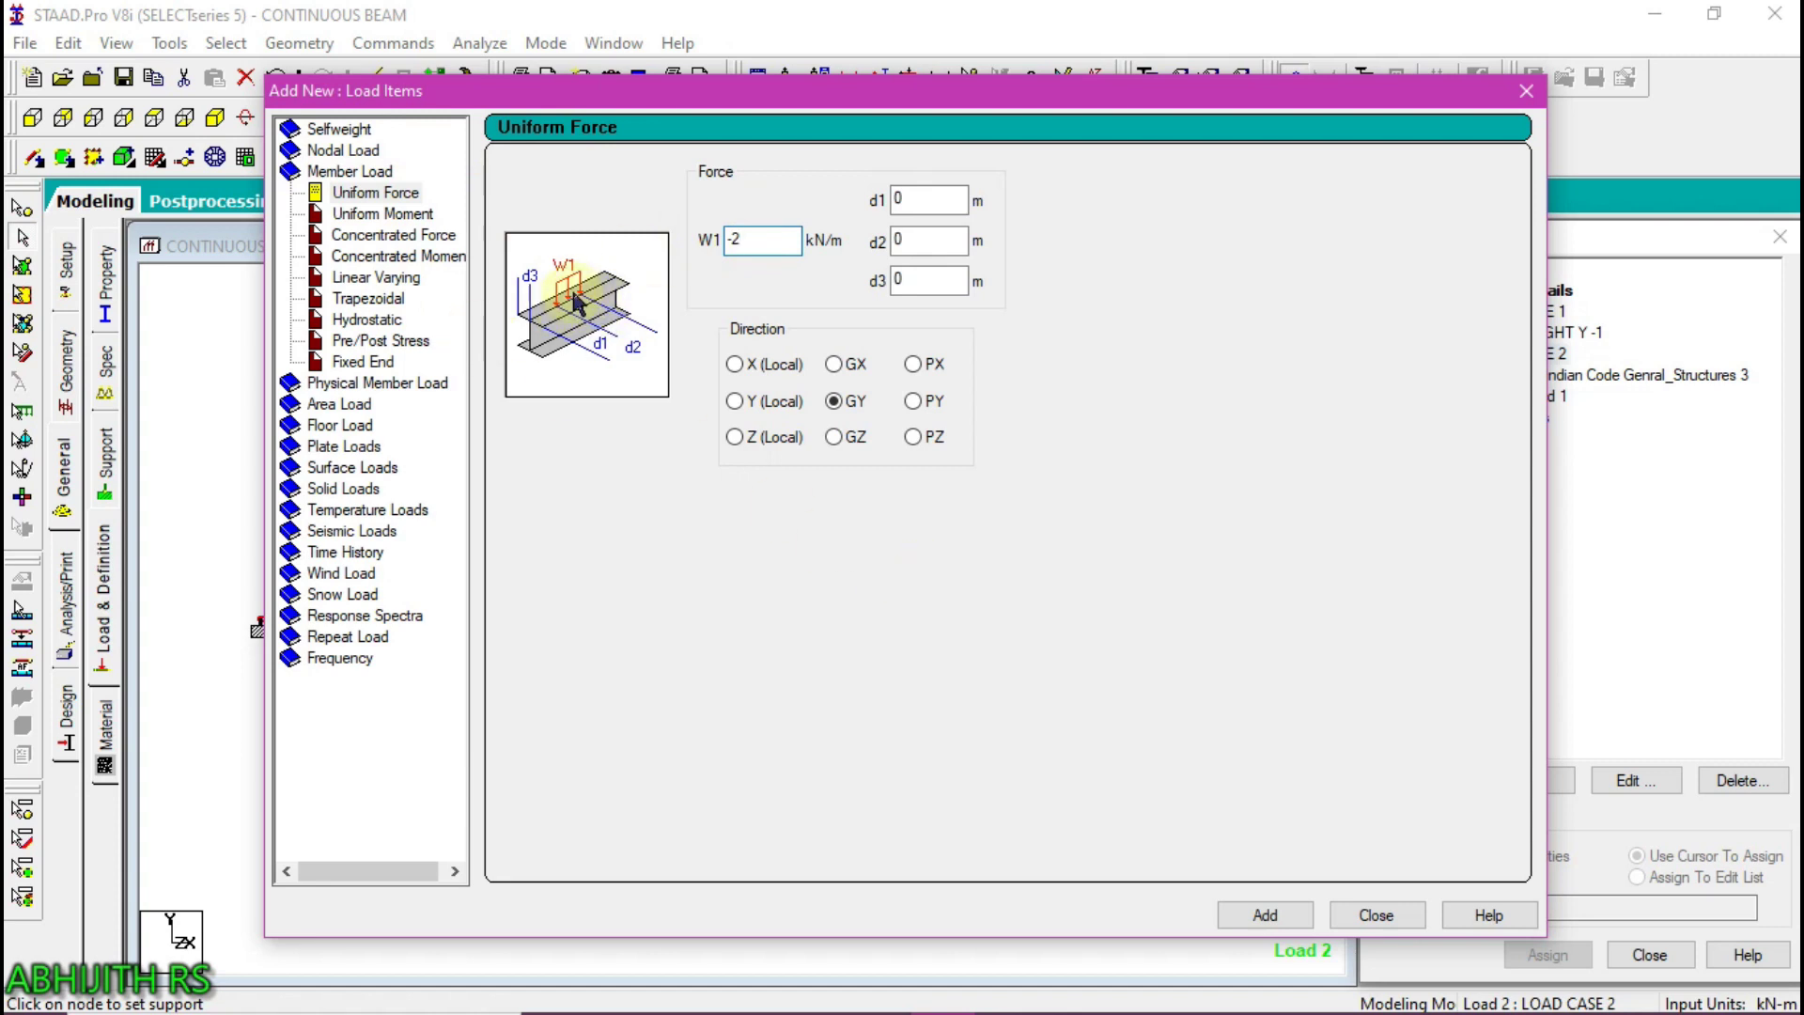
{"action": "left_click", "coordinate": [1265, 915]}
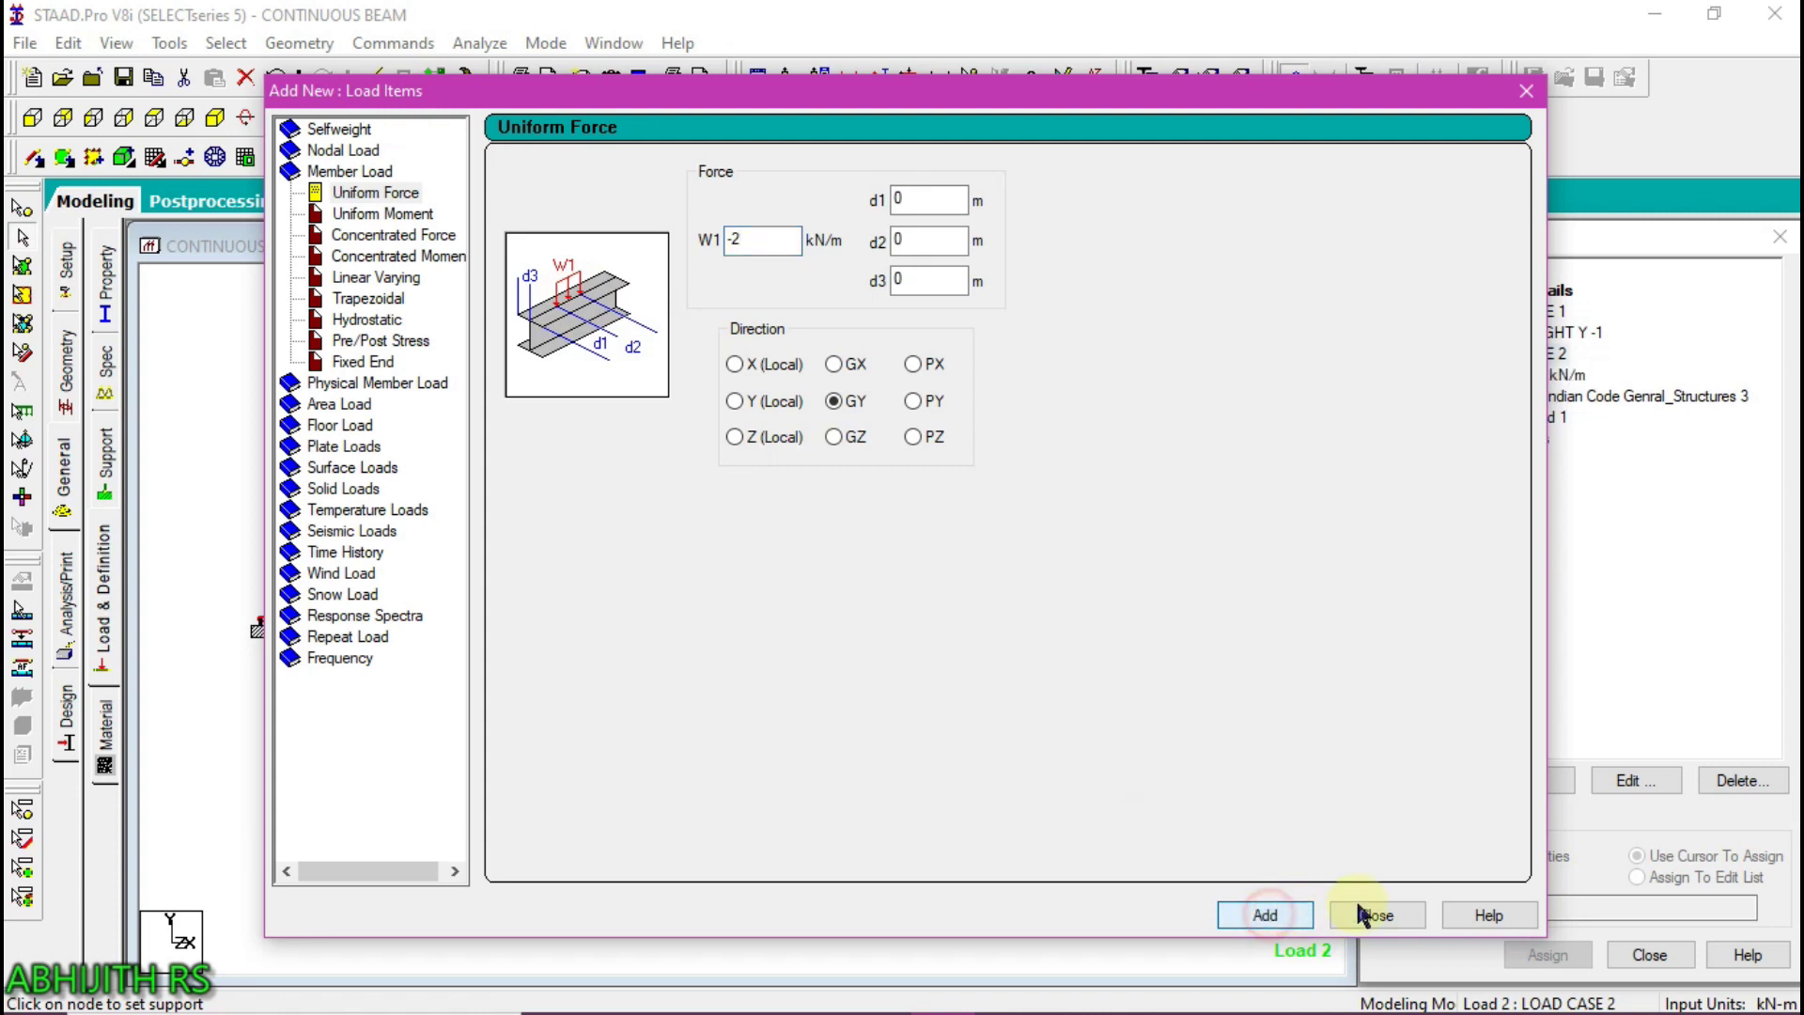
Add a concentrated member force of -0.5 kN in the GY direction with d1 of 1.5 m to LOAD CASE 2
{"action": "left_click", "coordinate": [358, 235]}
{"action": "double_click", "coordinate": [750, 242]}
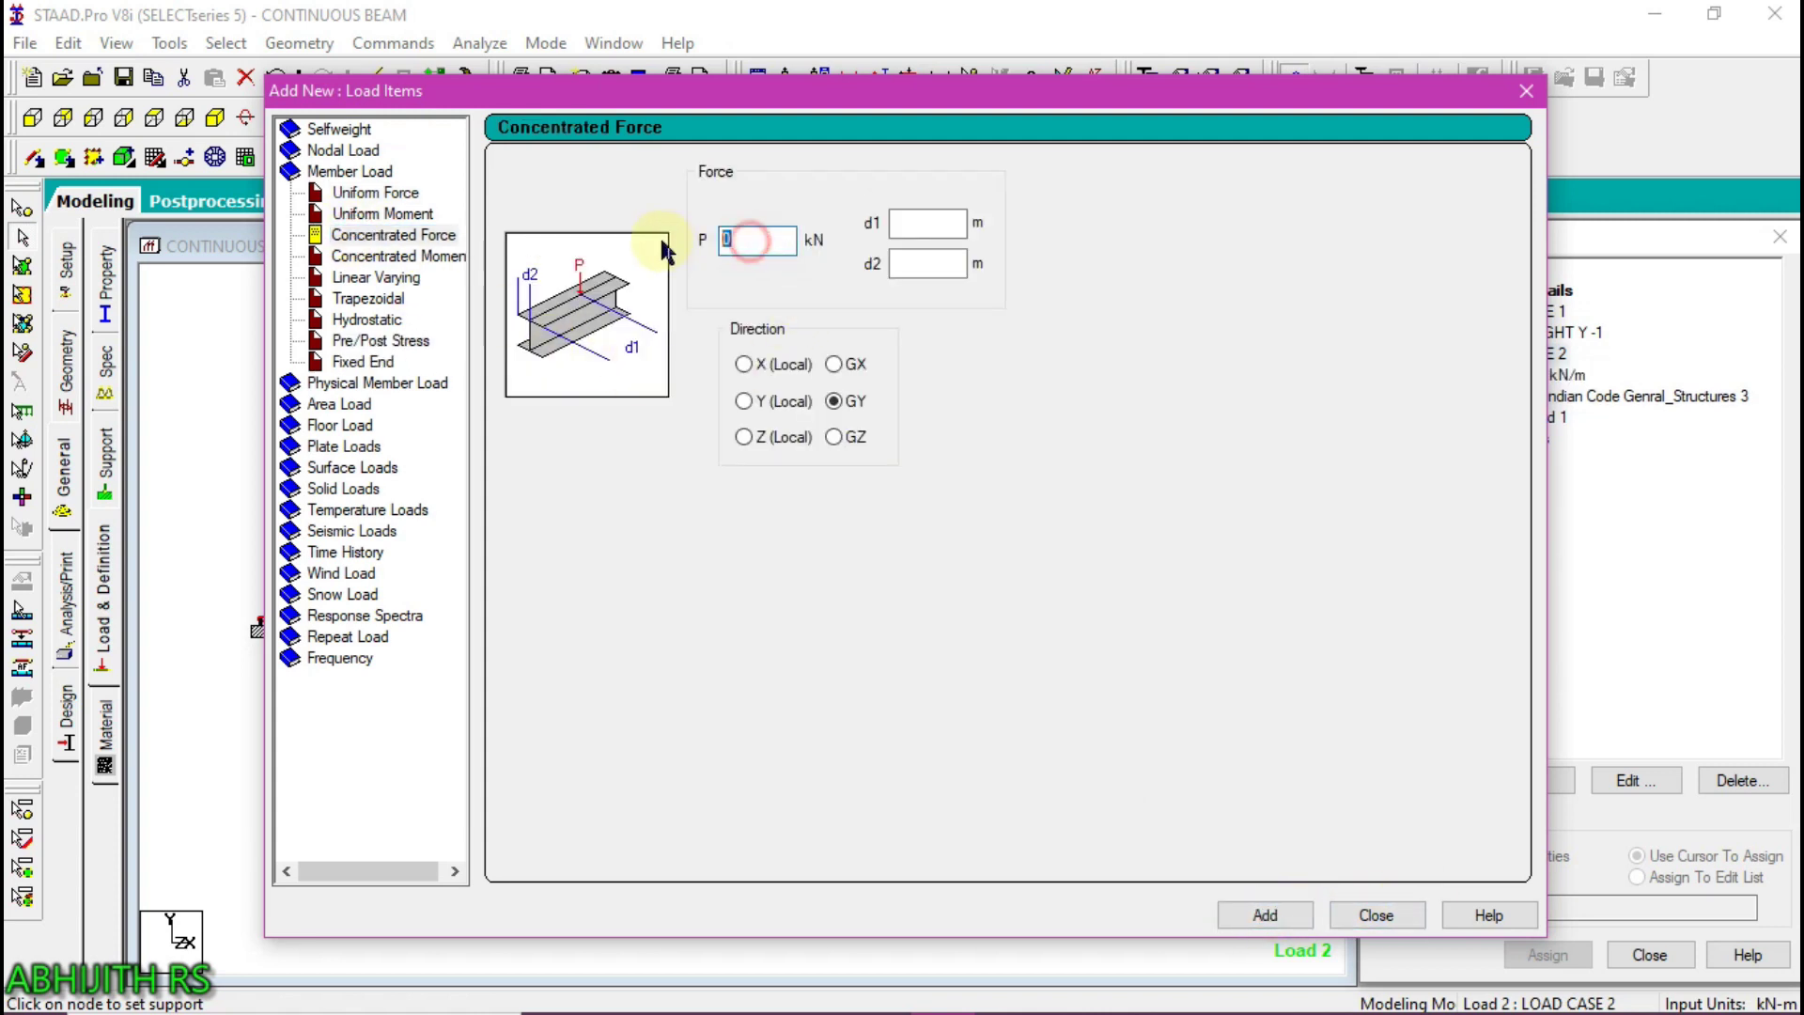
{"action": "type", "text": "-0.5"}
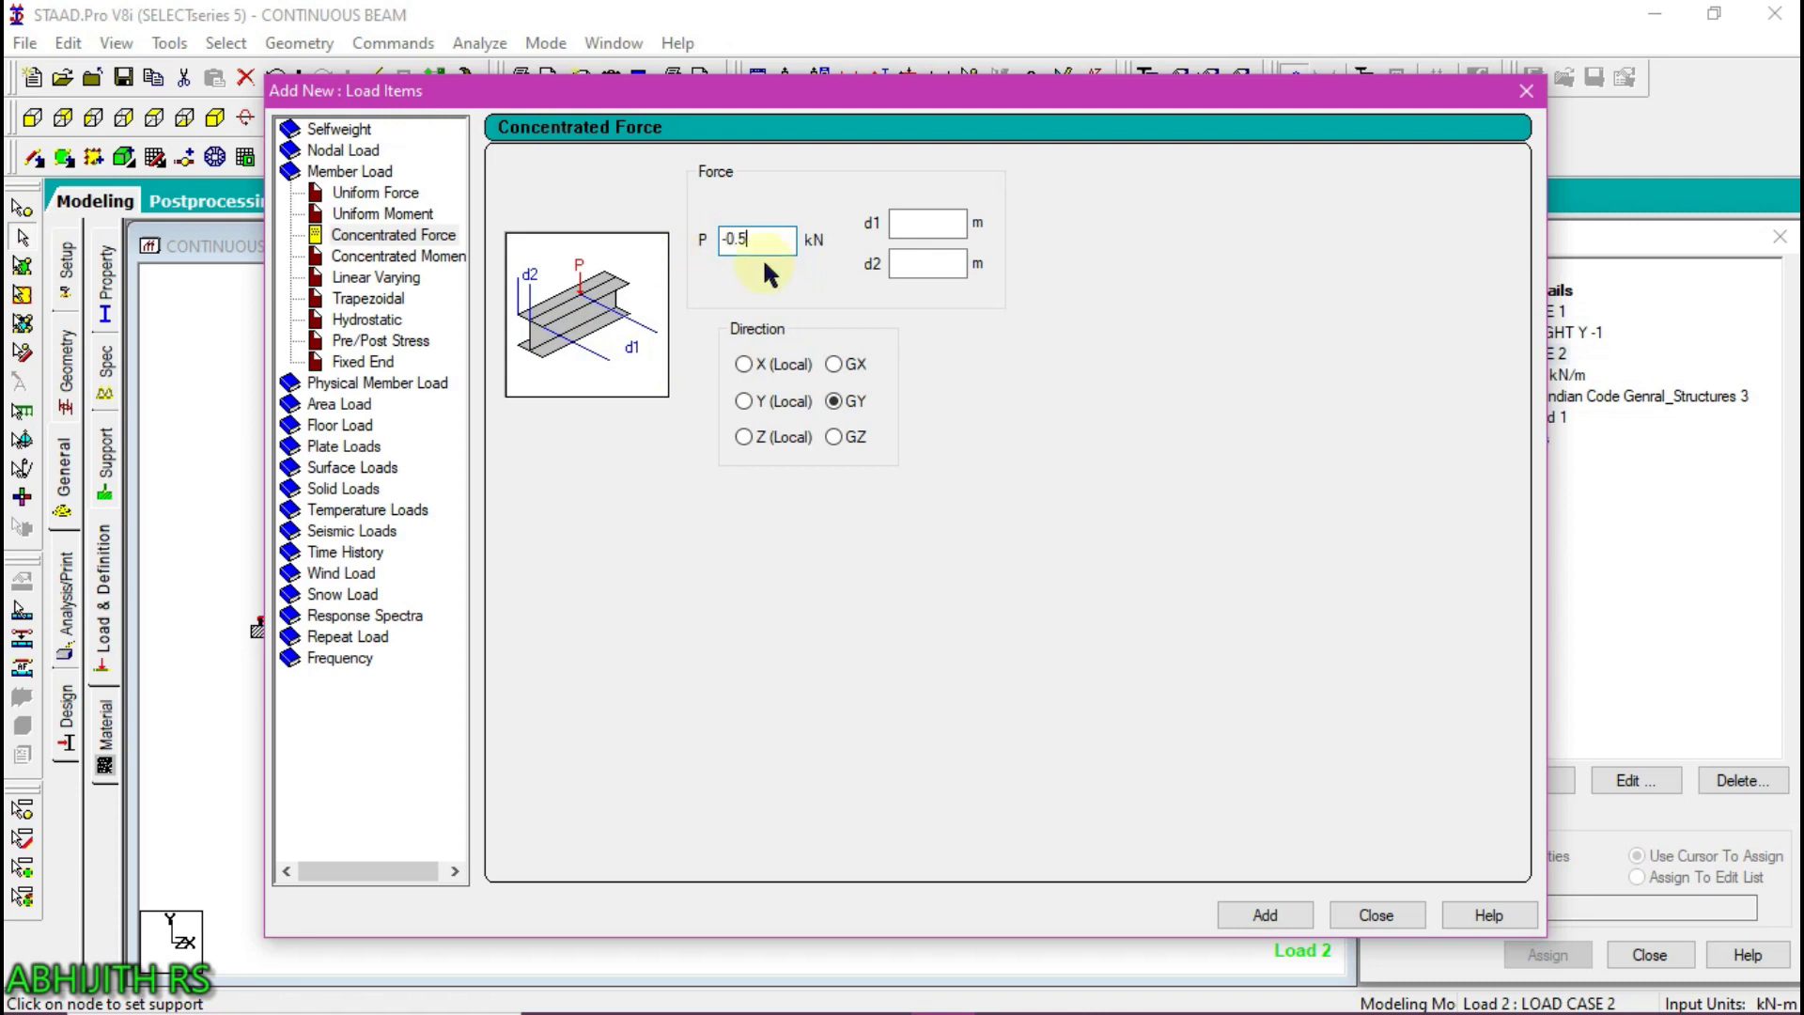
{"action": "left_click", "coordinate": [914, 225]}
{"action": "type", "text": "1.5"}
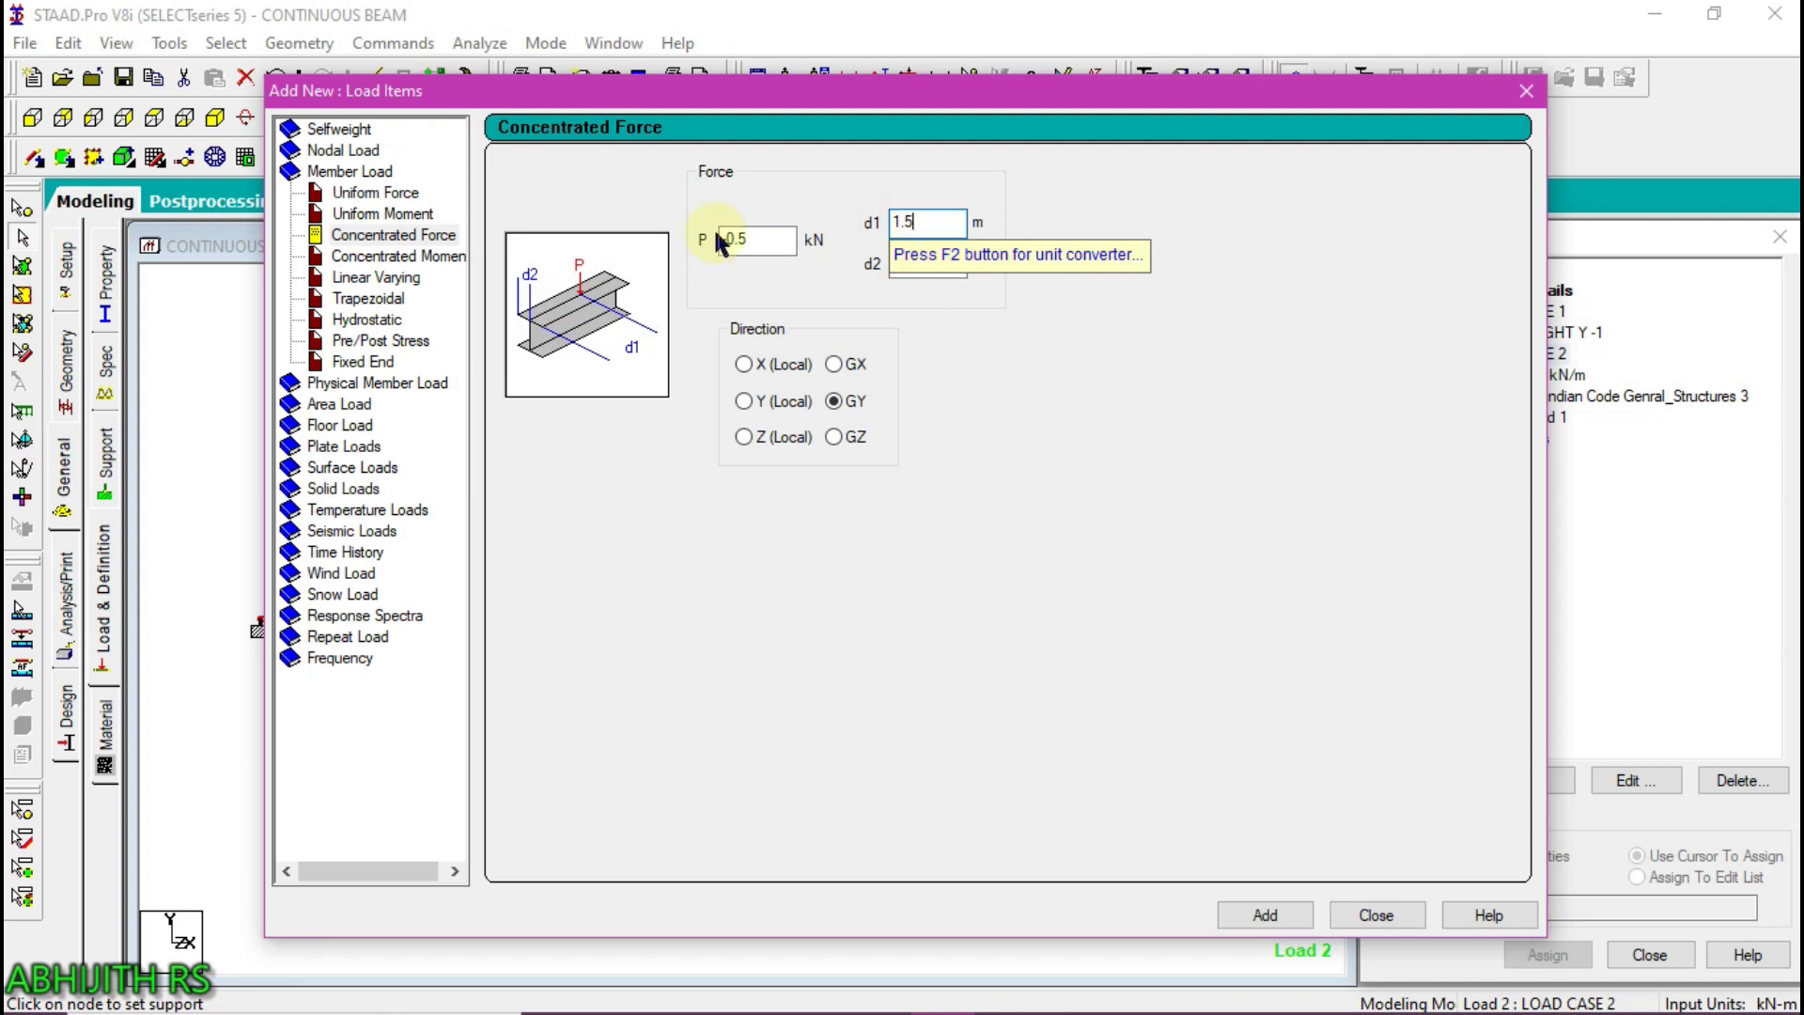
{"action": "left_click", "coordinate": [1291, 925]}
Add a second concentrated member force of -0.75 kN in GY with d1 of 2 m, and finish adding load items
{"action": "left_click_drag", "start_coordinate": [753, 246], "coordinate": [739, 239]}
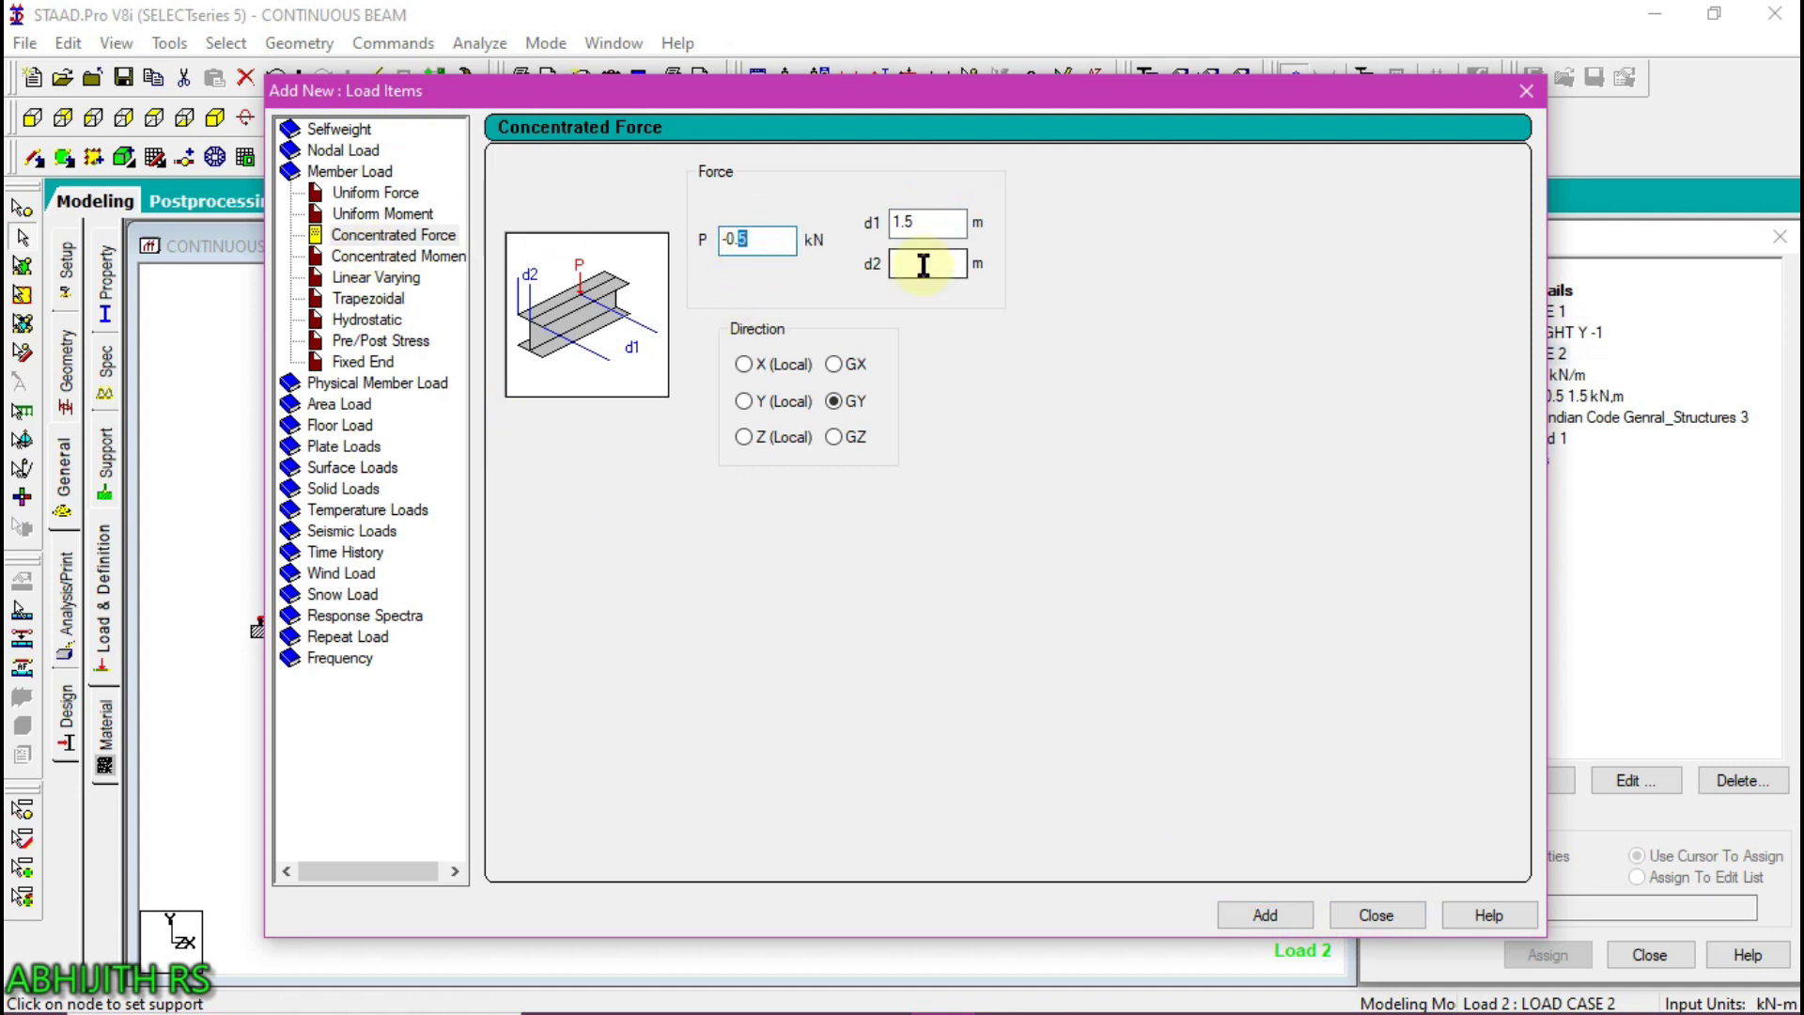
{"action": "type", "text": "75"}
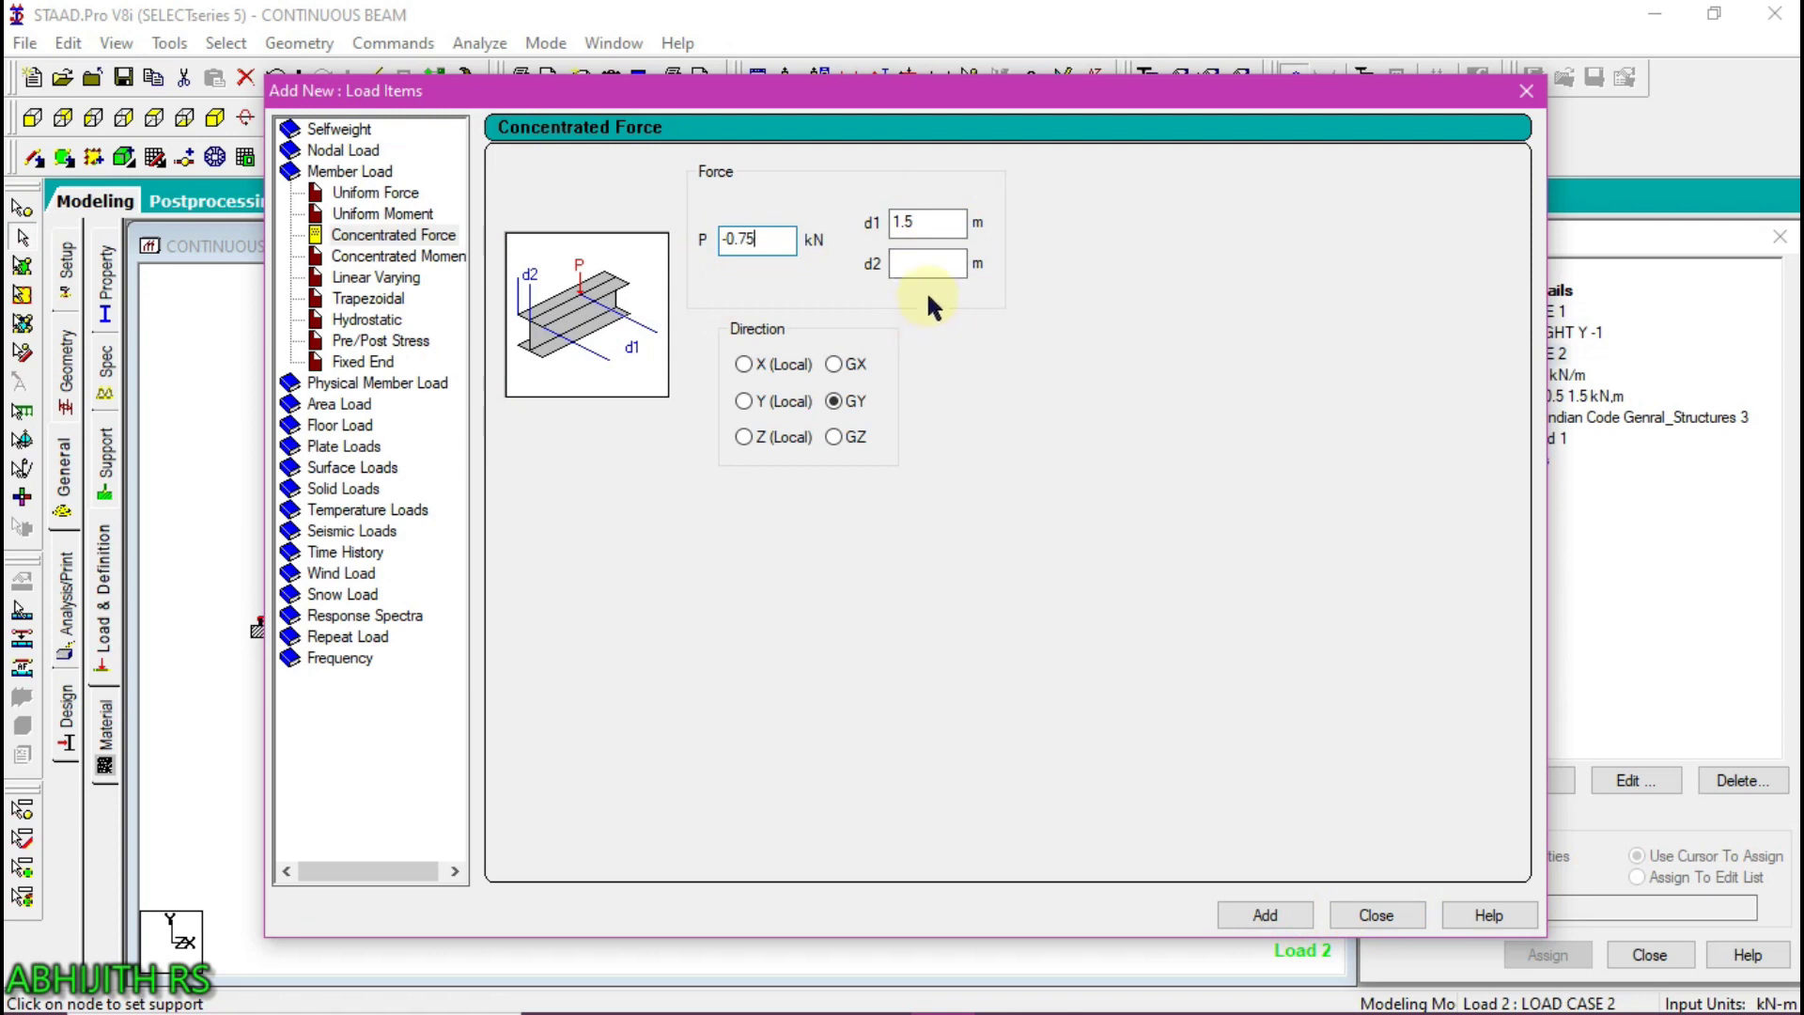
{"action": "left_click_drag", "start_coordinate": [919, 222], "coordinate": [900, 224]}
{"action": "type", "text": "2"}
{"action": "left_click", "coordinate": [1285, 916]}
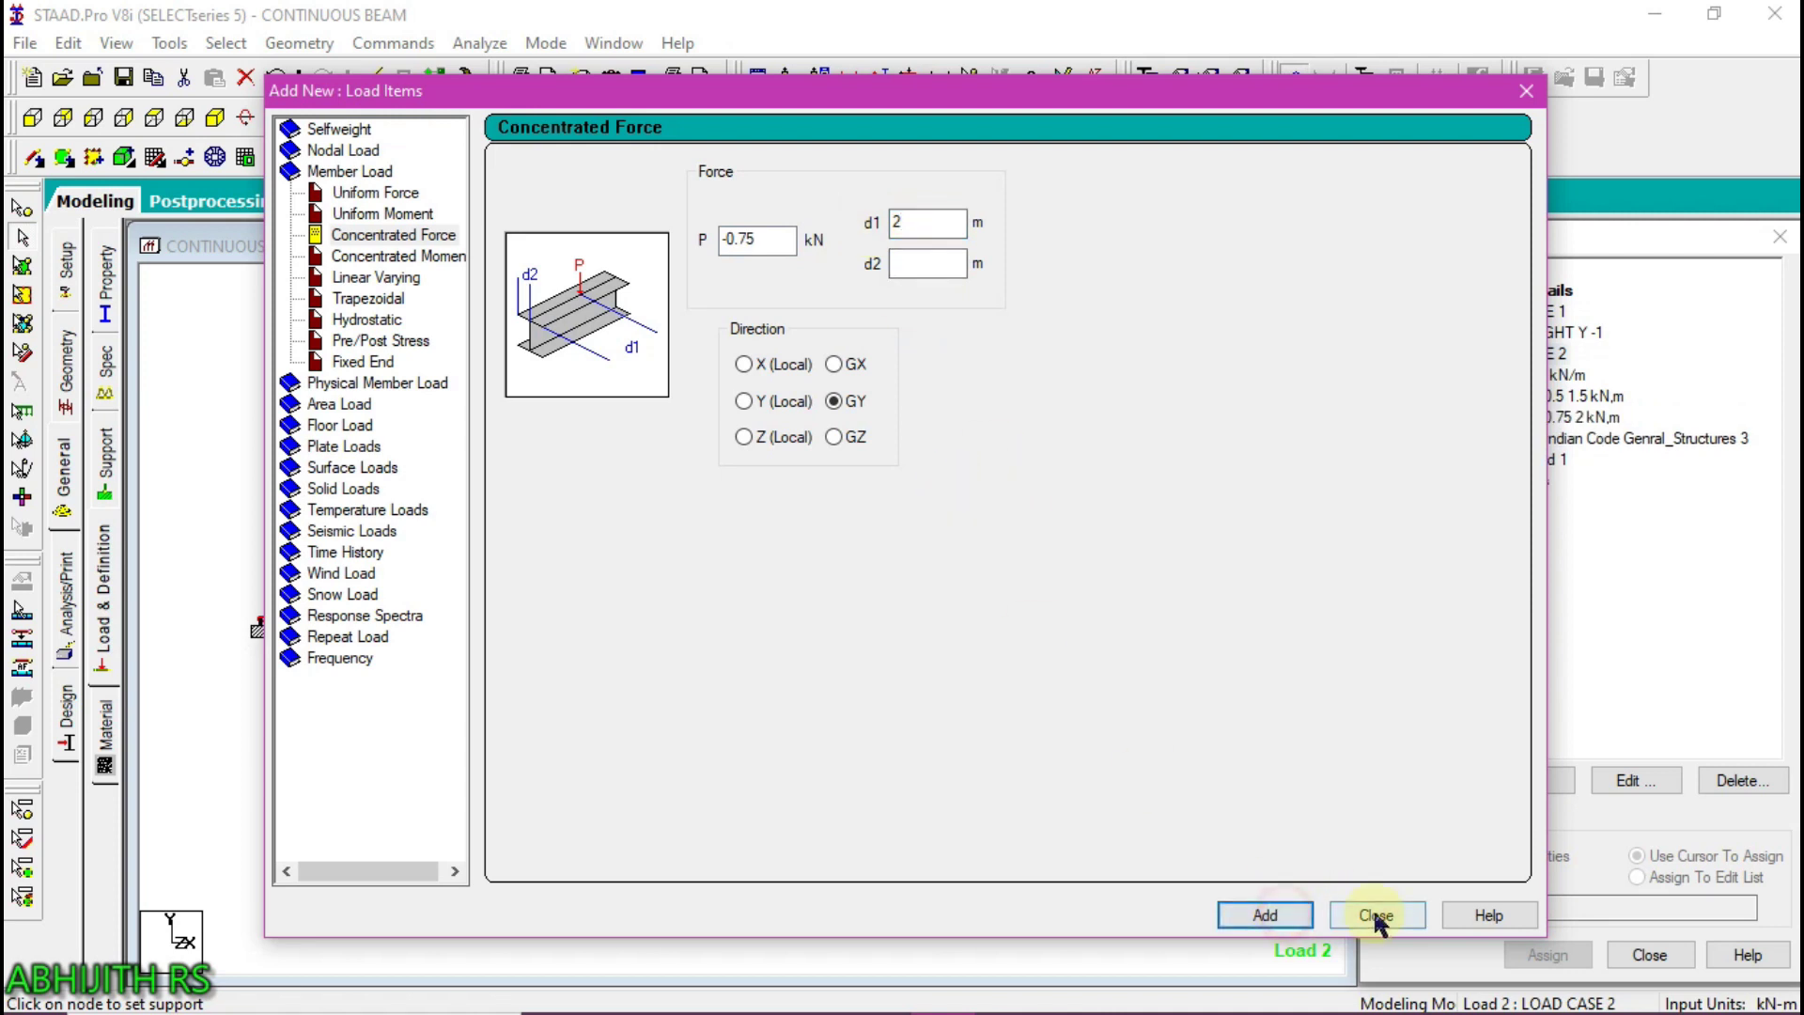
{"action": "left_click", "coordinate": [1377, 916]}
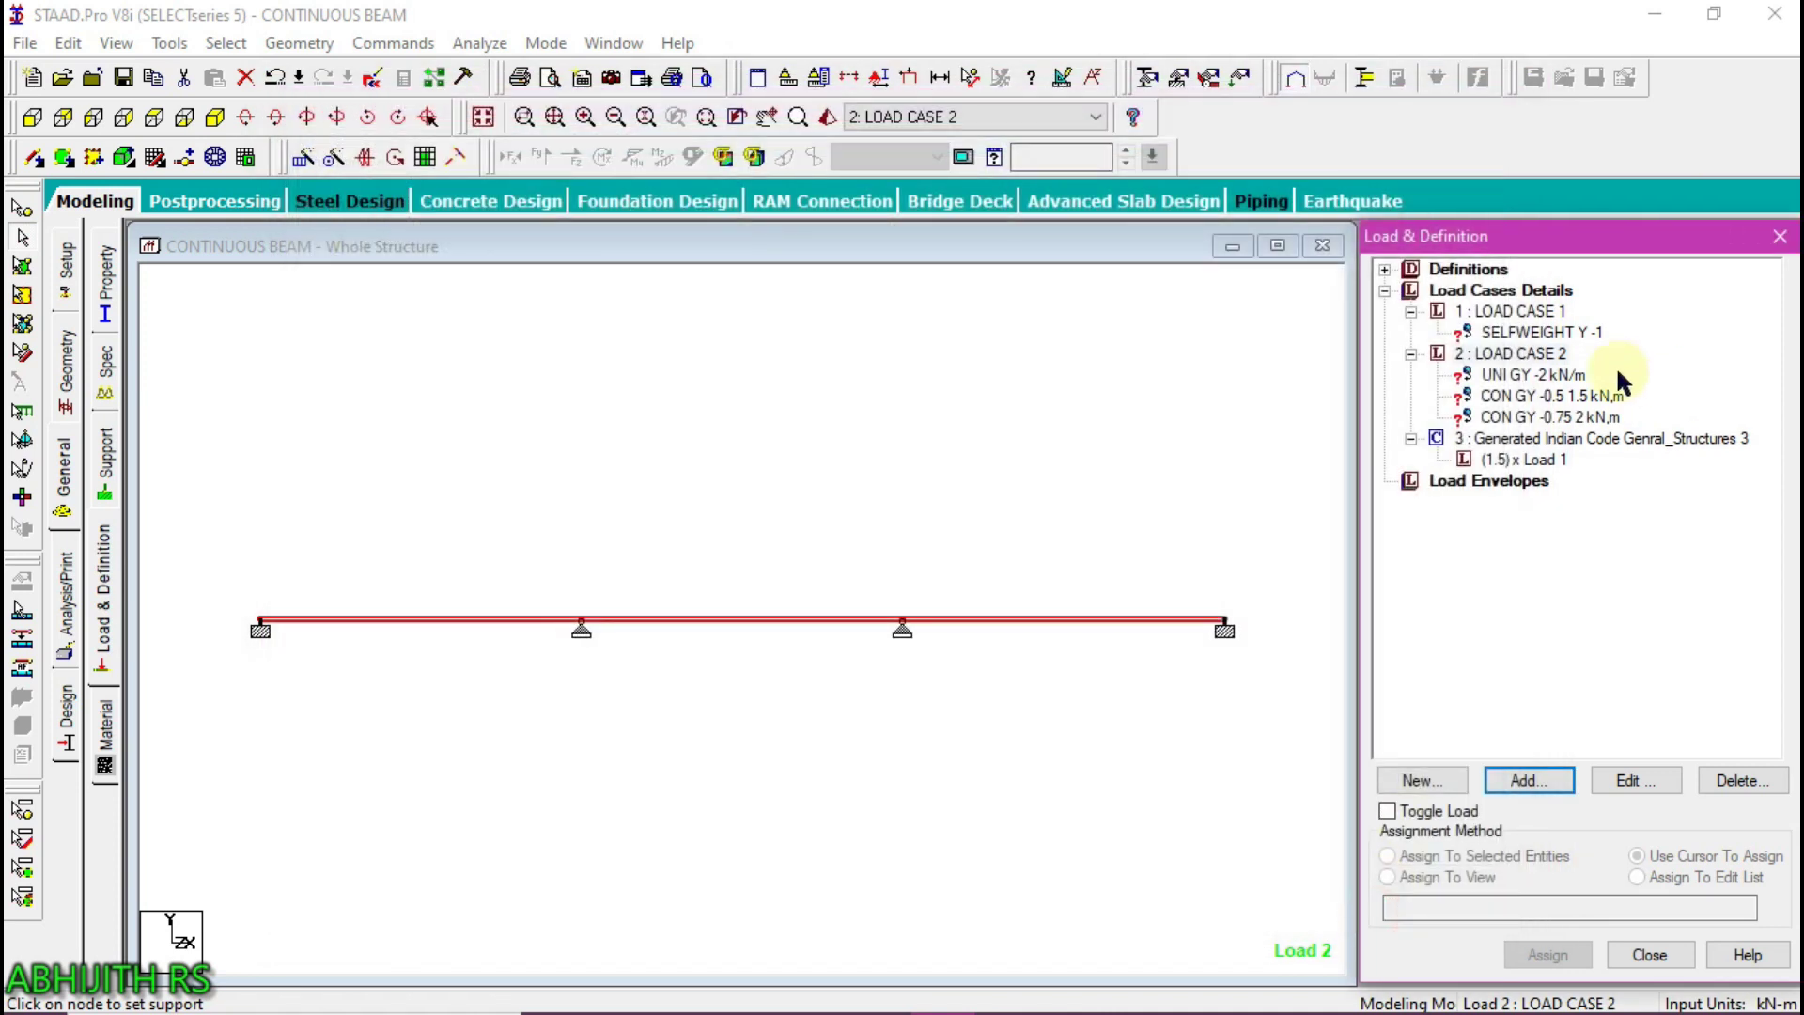
Assign the selfweight load of LOAD CASE 1 to the whole beam using Assign To View
{"action": "left_click", "coordinate": [1499, 334]}
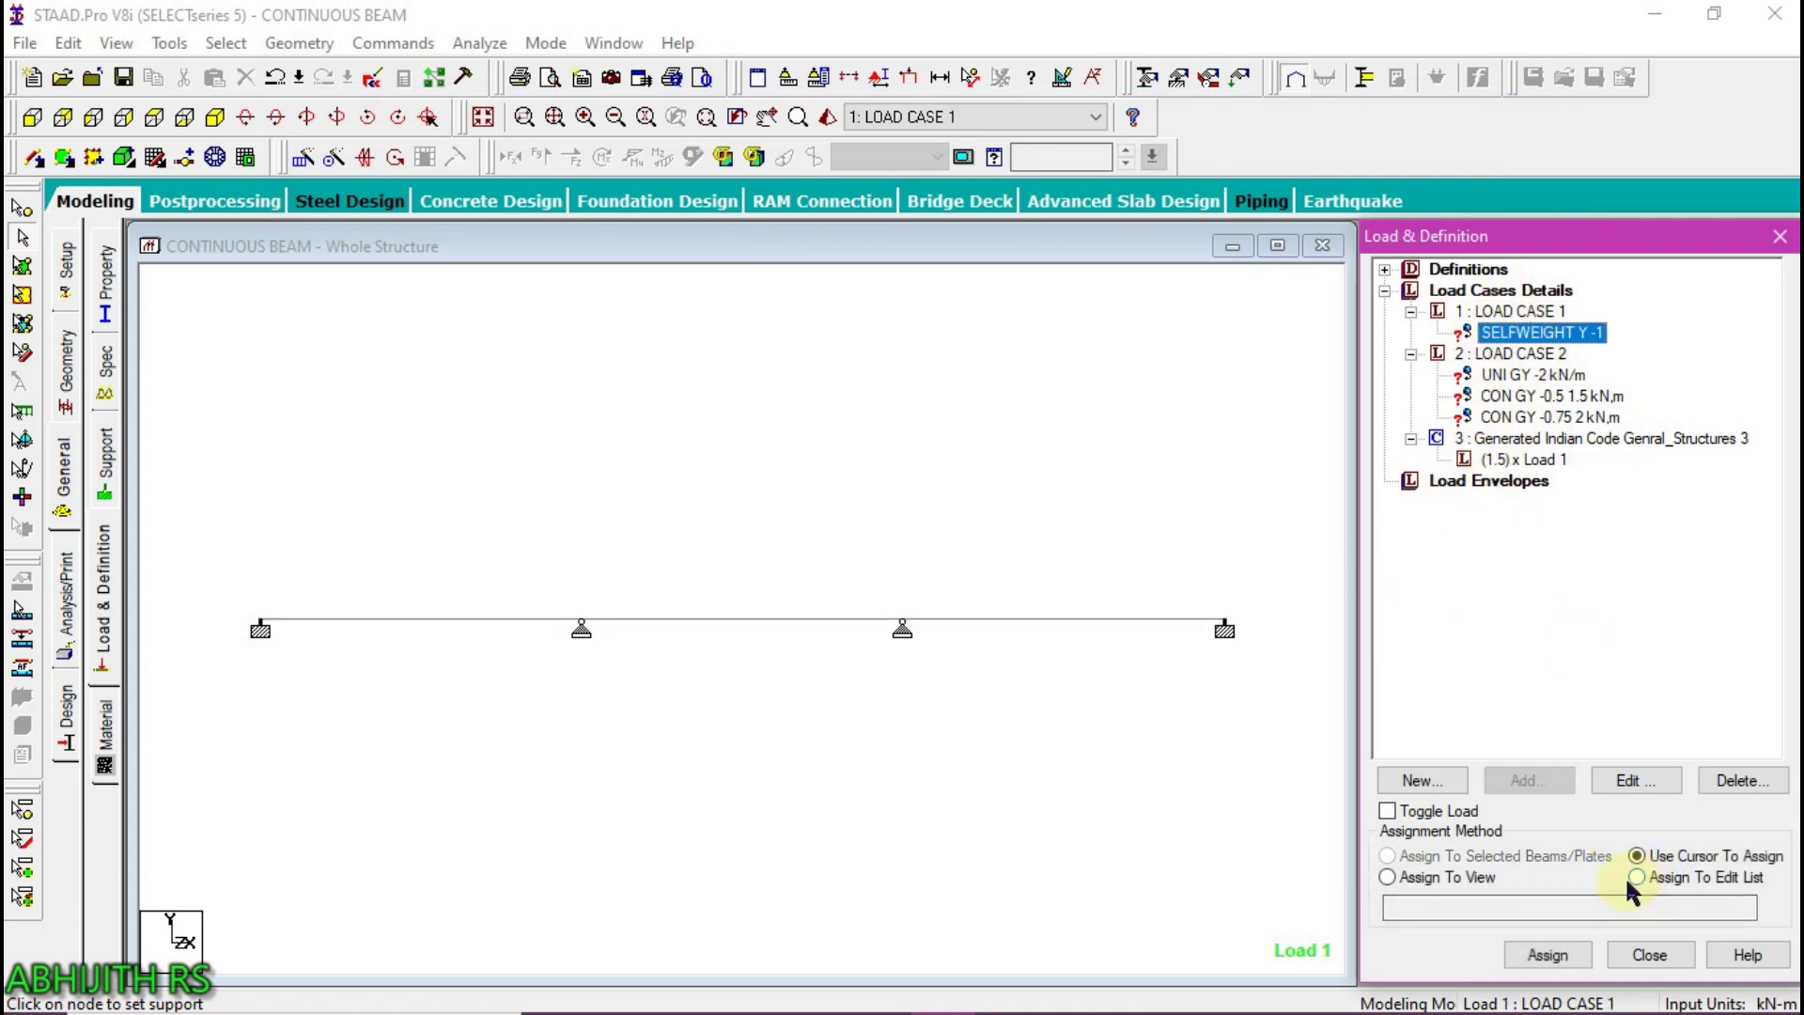
{"action": "left_click", "coordinate": [1391, 877]}
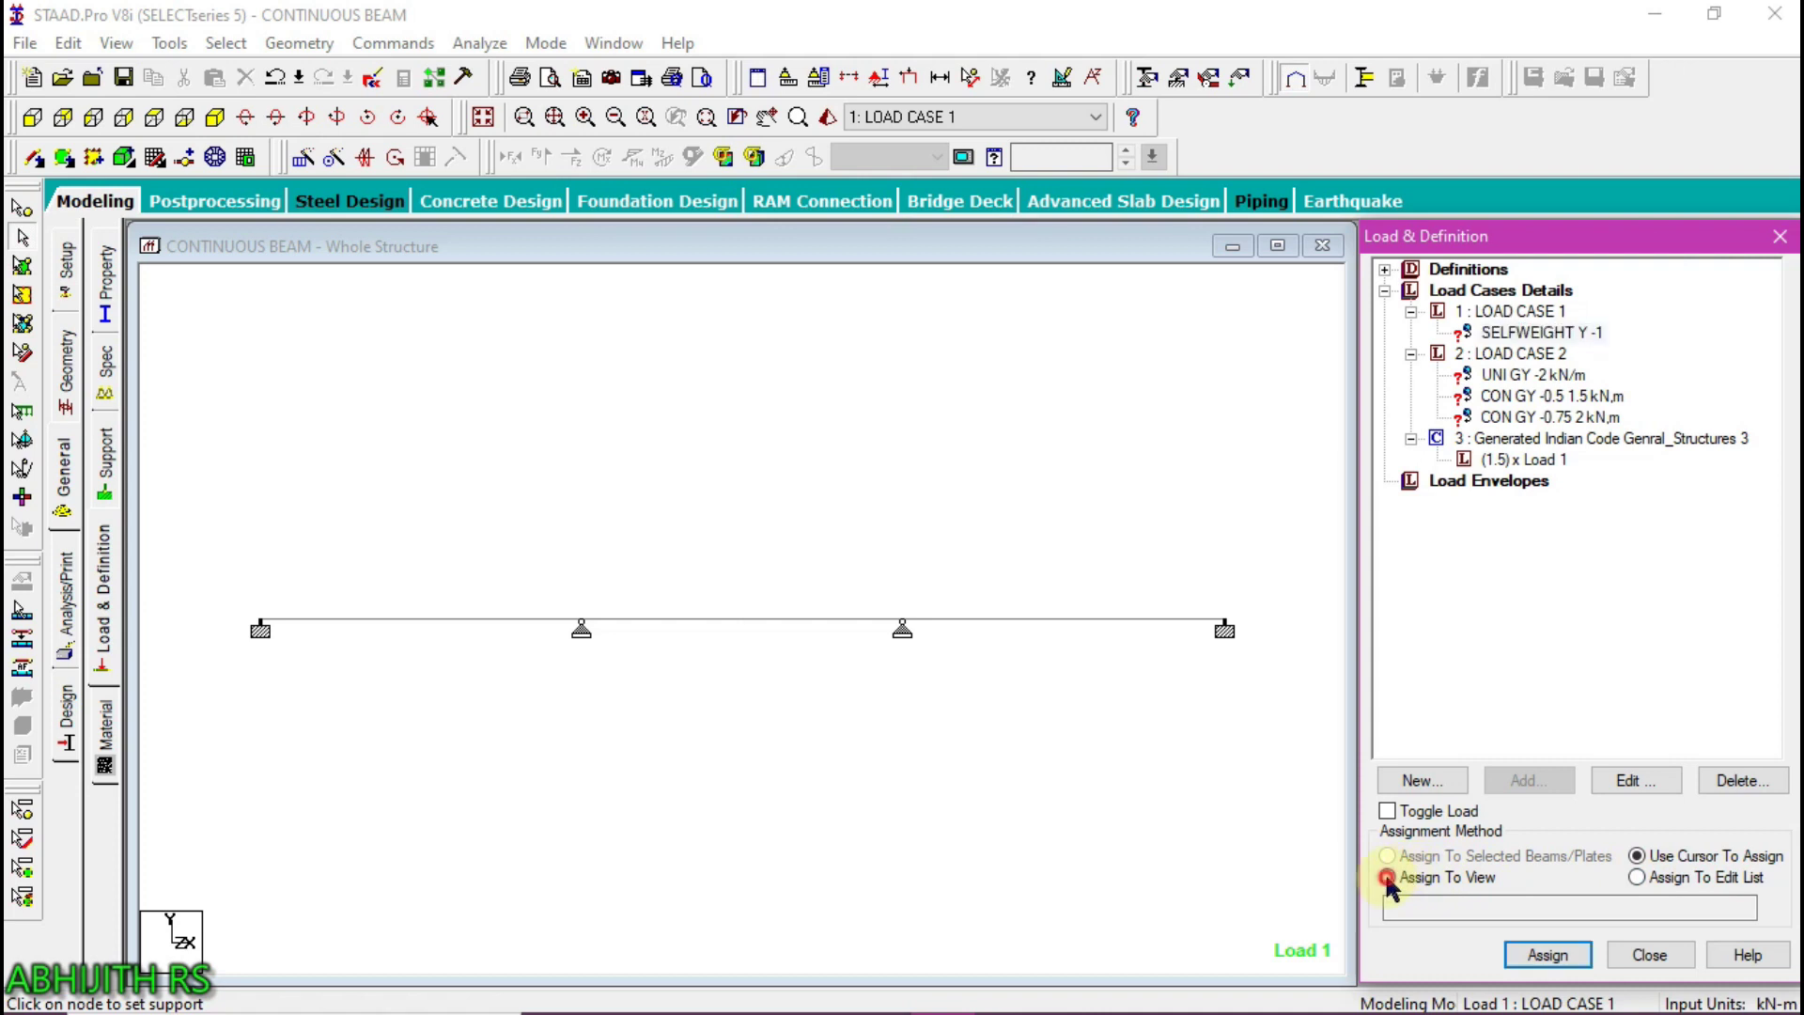
{"action": "left_click", "coordinate": [1497, 338]}
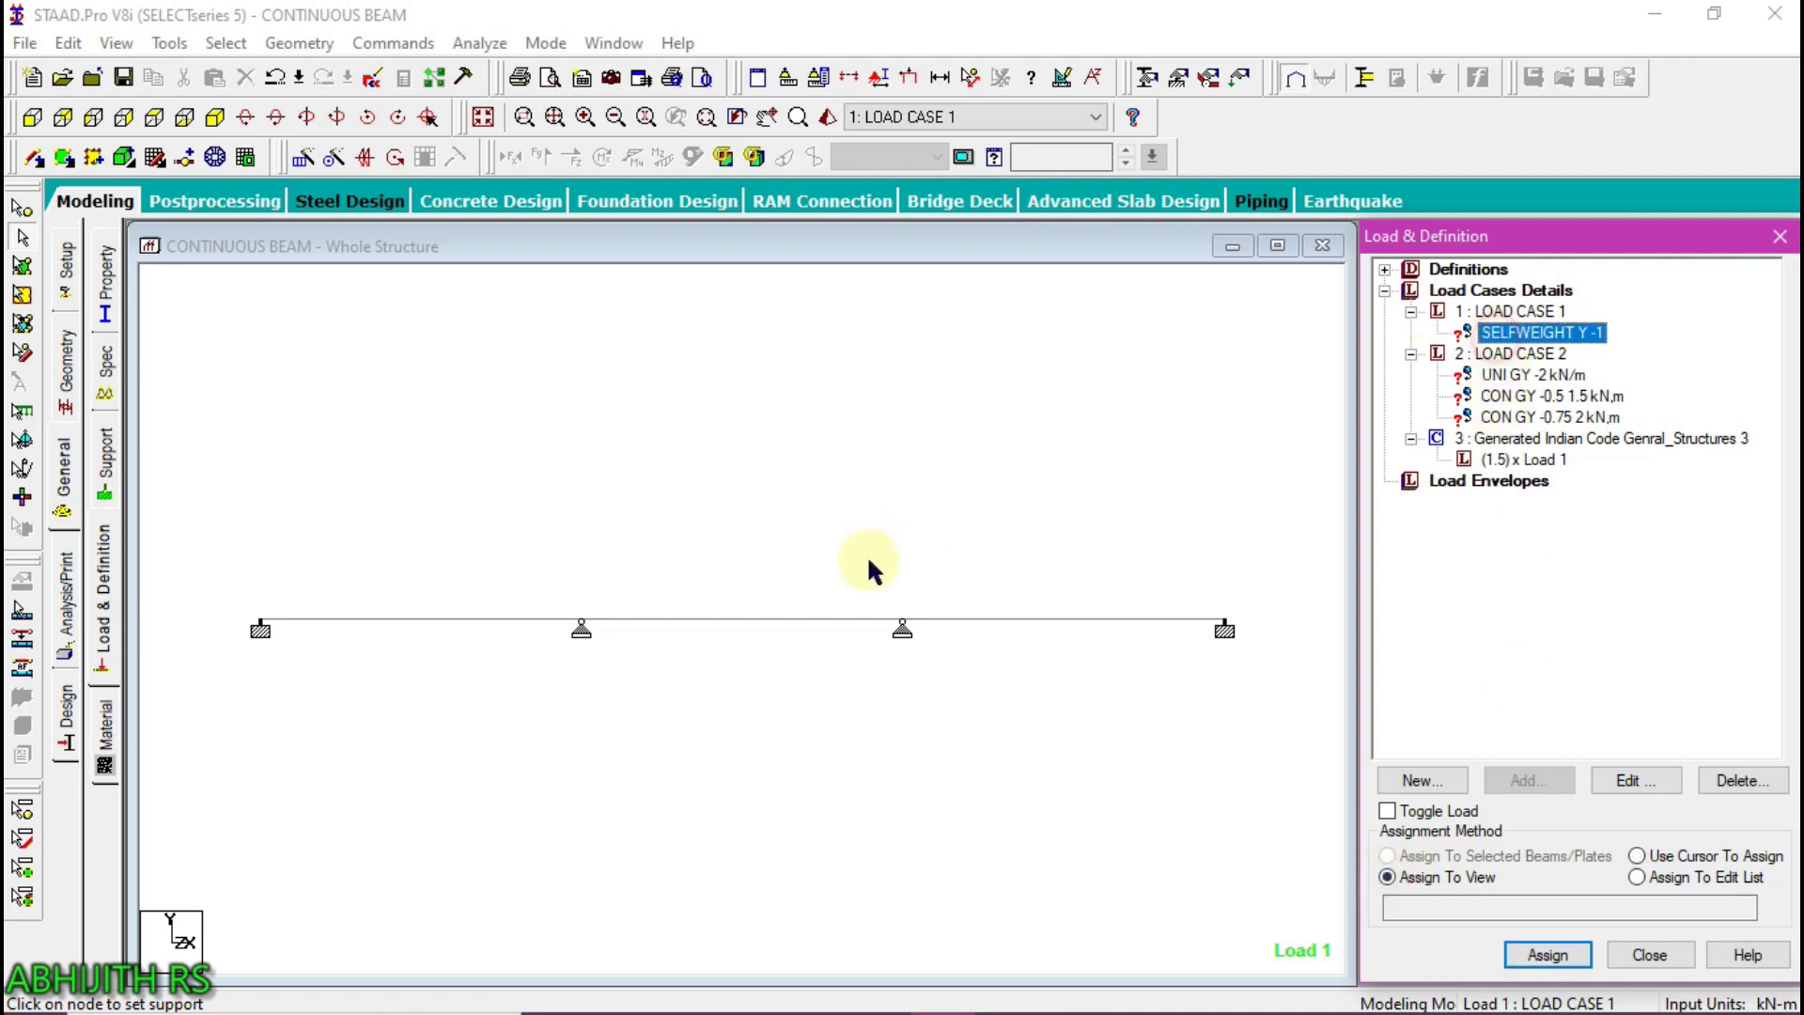
{"action": "left_click", "coordinate": [1545, 955]}
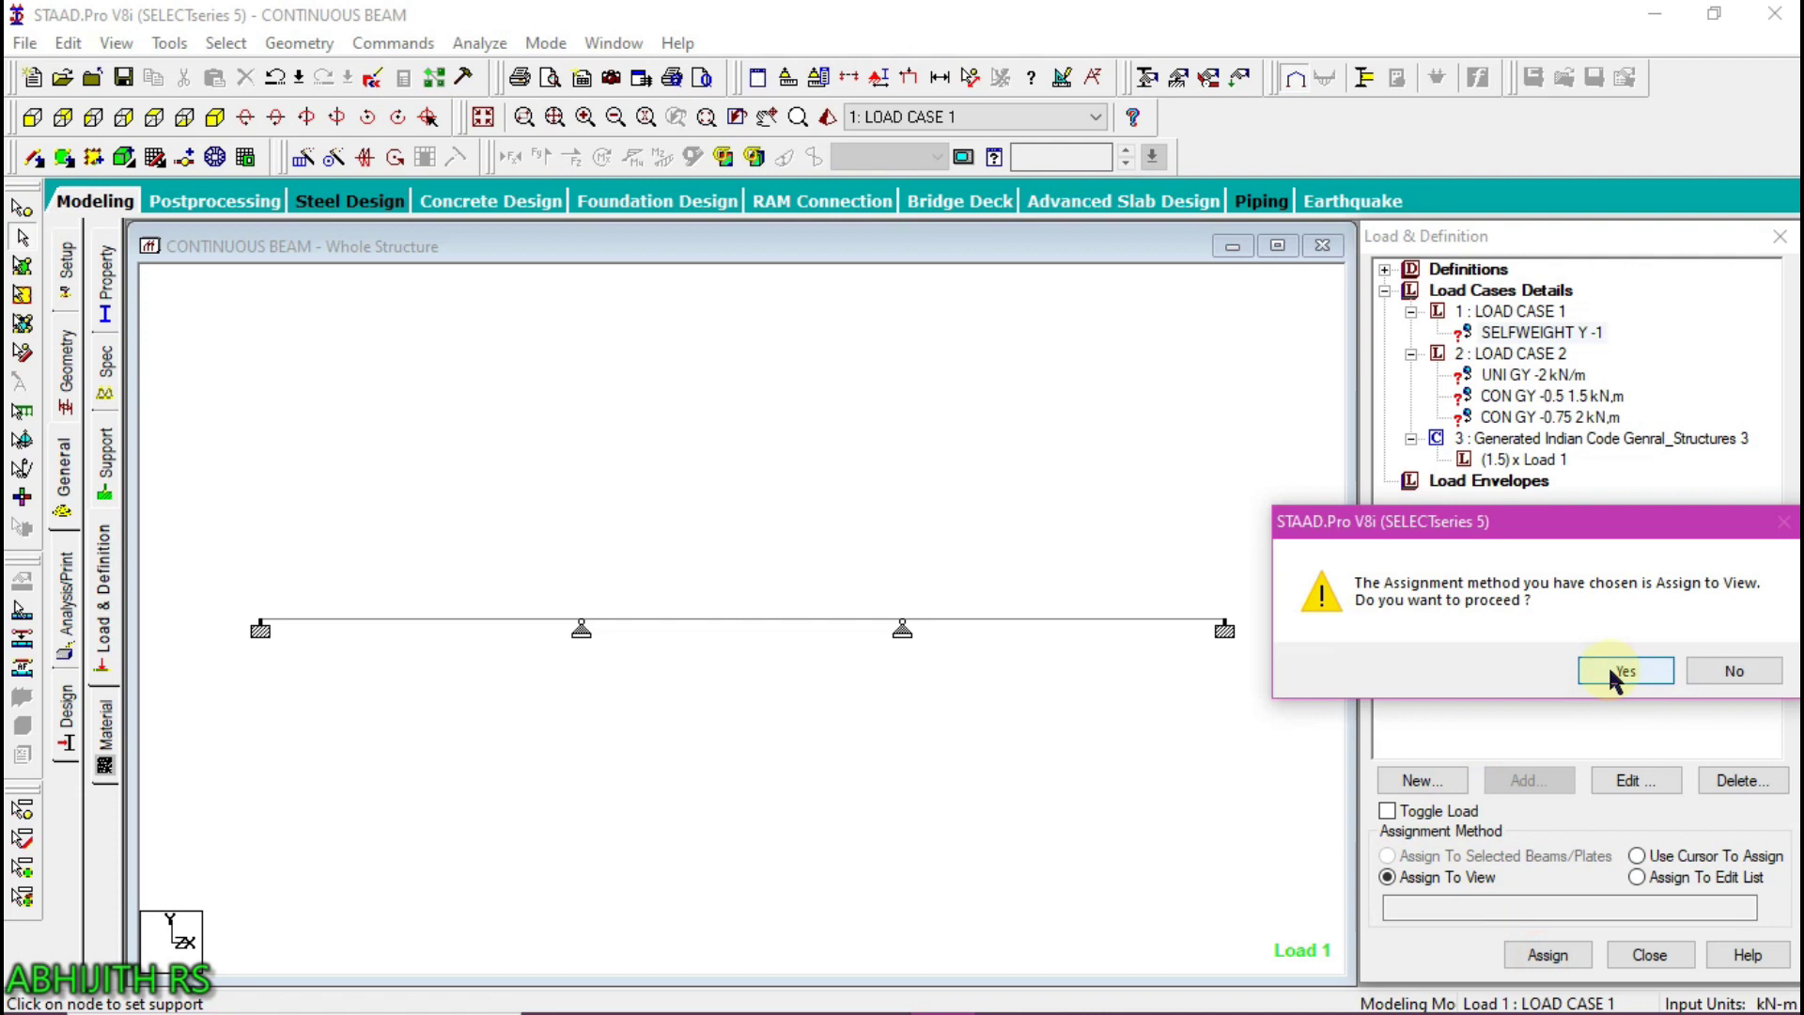
{"action": "left_click", "coordinate": [1611, 669]}
Assign the -2 kN/m uniform load of LOAD CASE 2 to the first span using Assign To Selected Beams
{"action": "left_click", "coordinate": [1497, 374]}
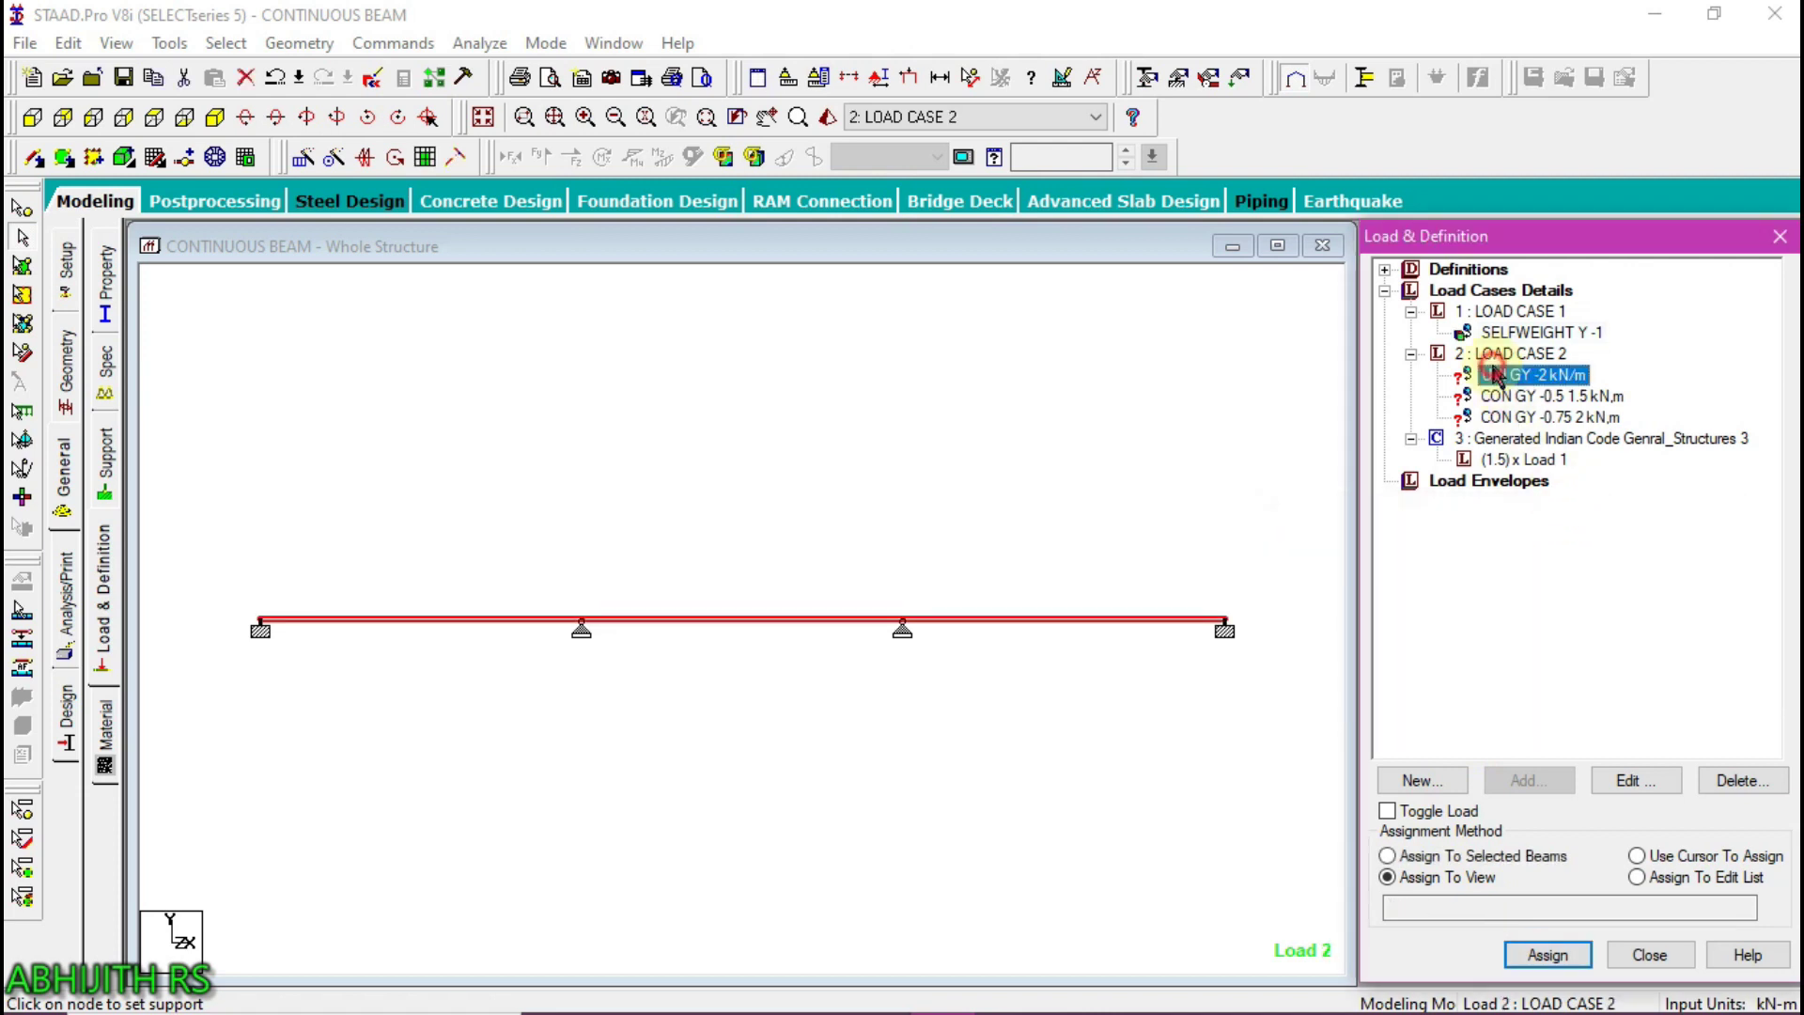
{"action": "left_click", "coordinate": [22, 265]}
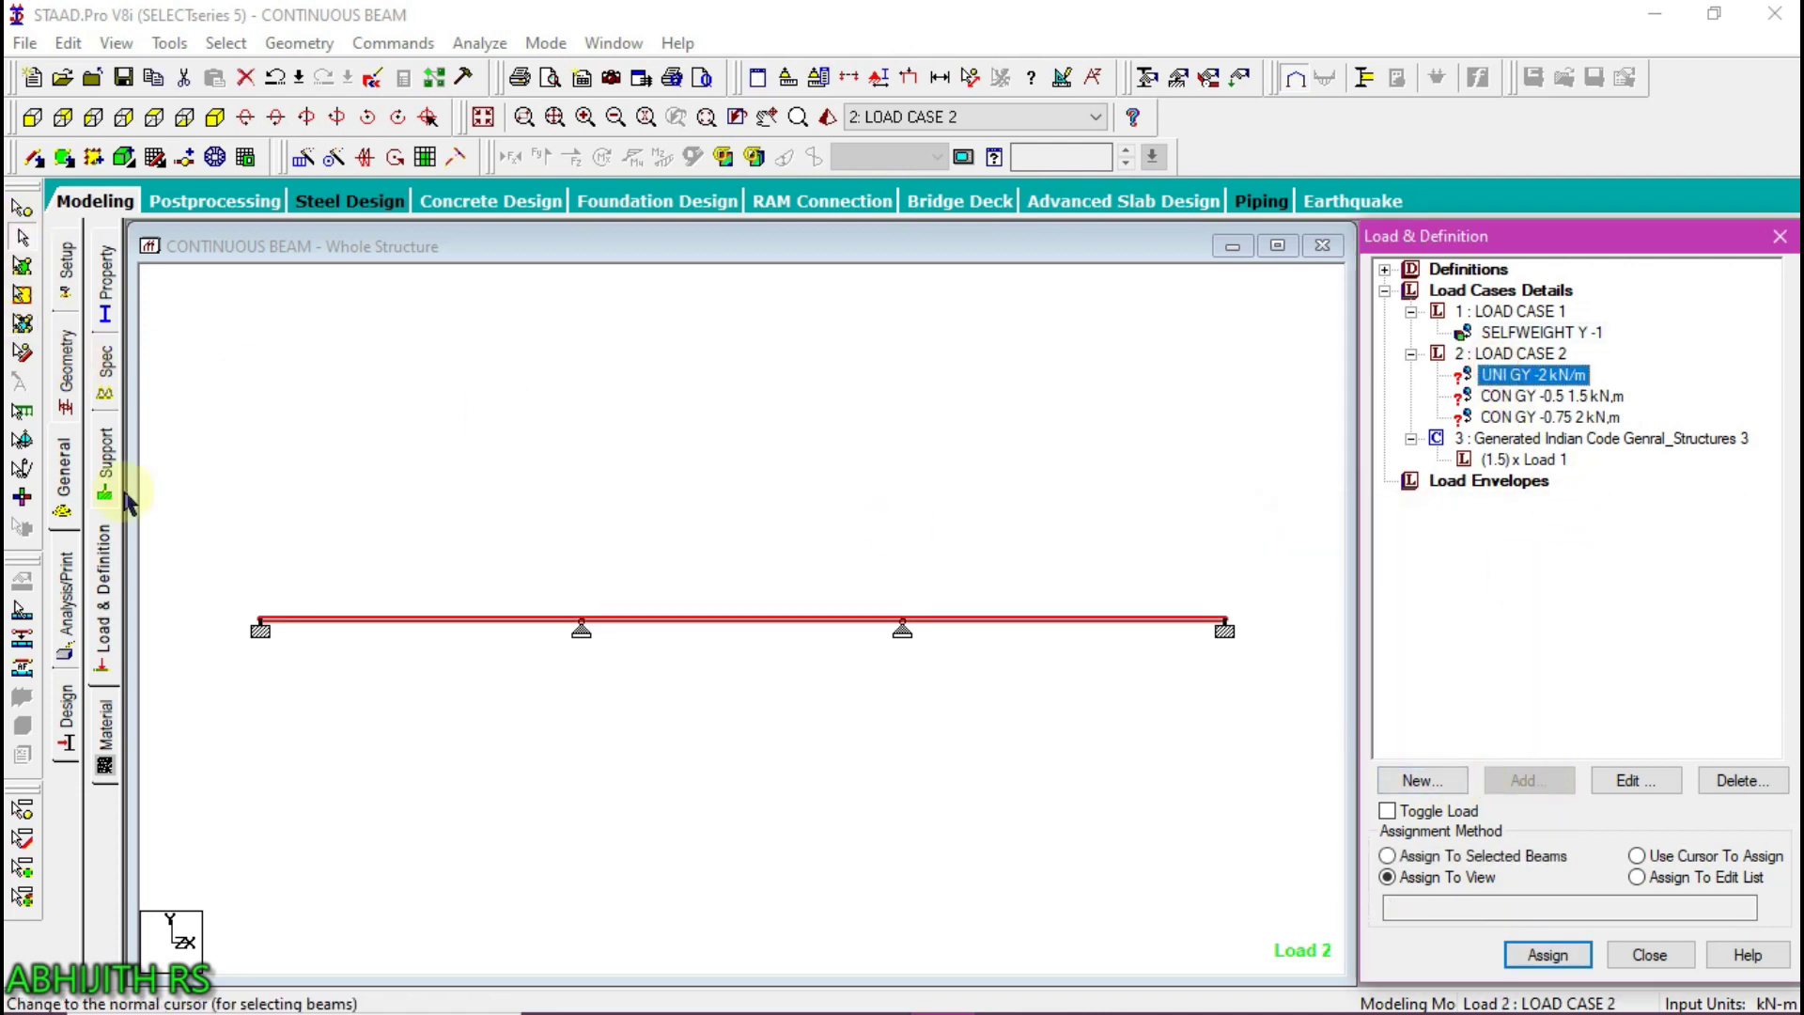
{"action": "left_click", "coordinate": [419, 615]}
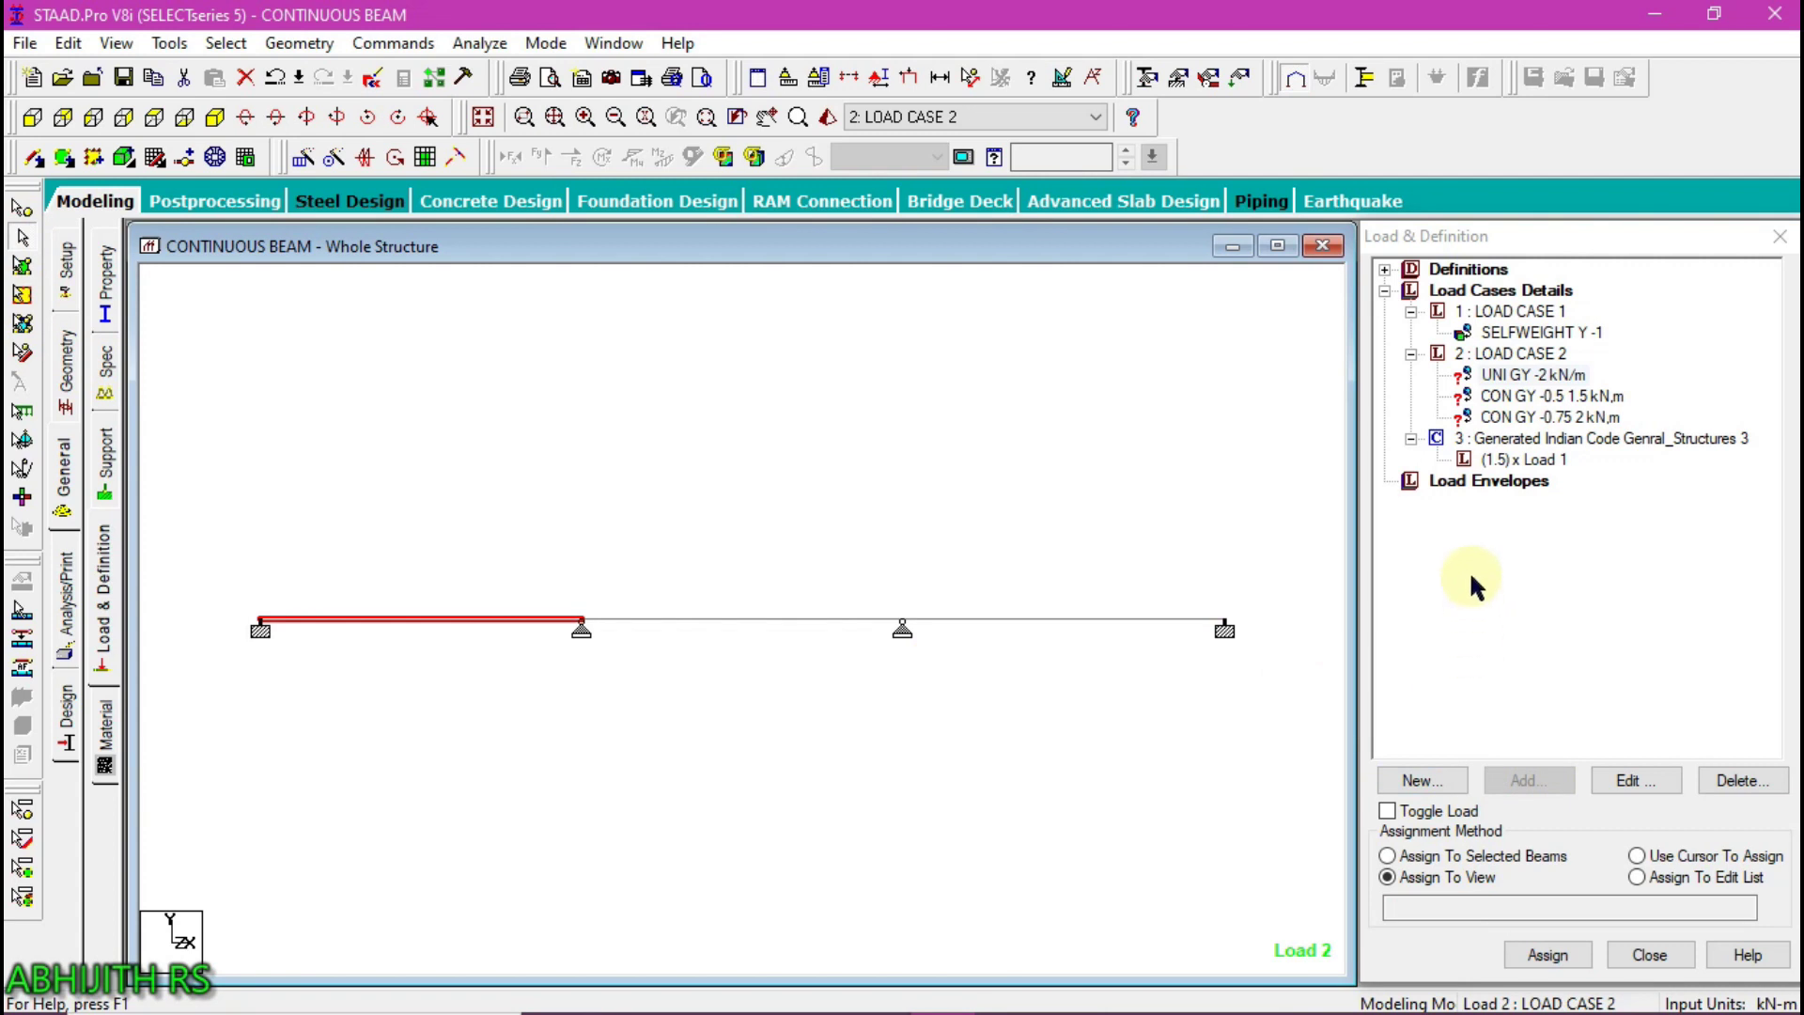
{"action": "left_click", "coordinate": [1501, 375]}
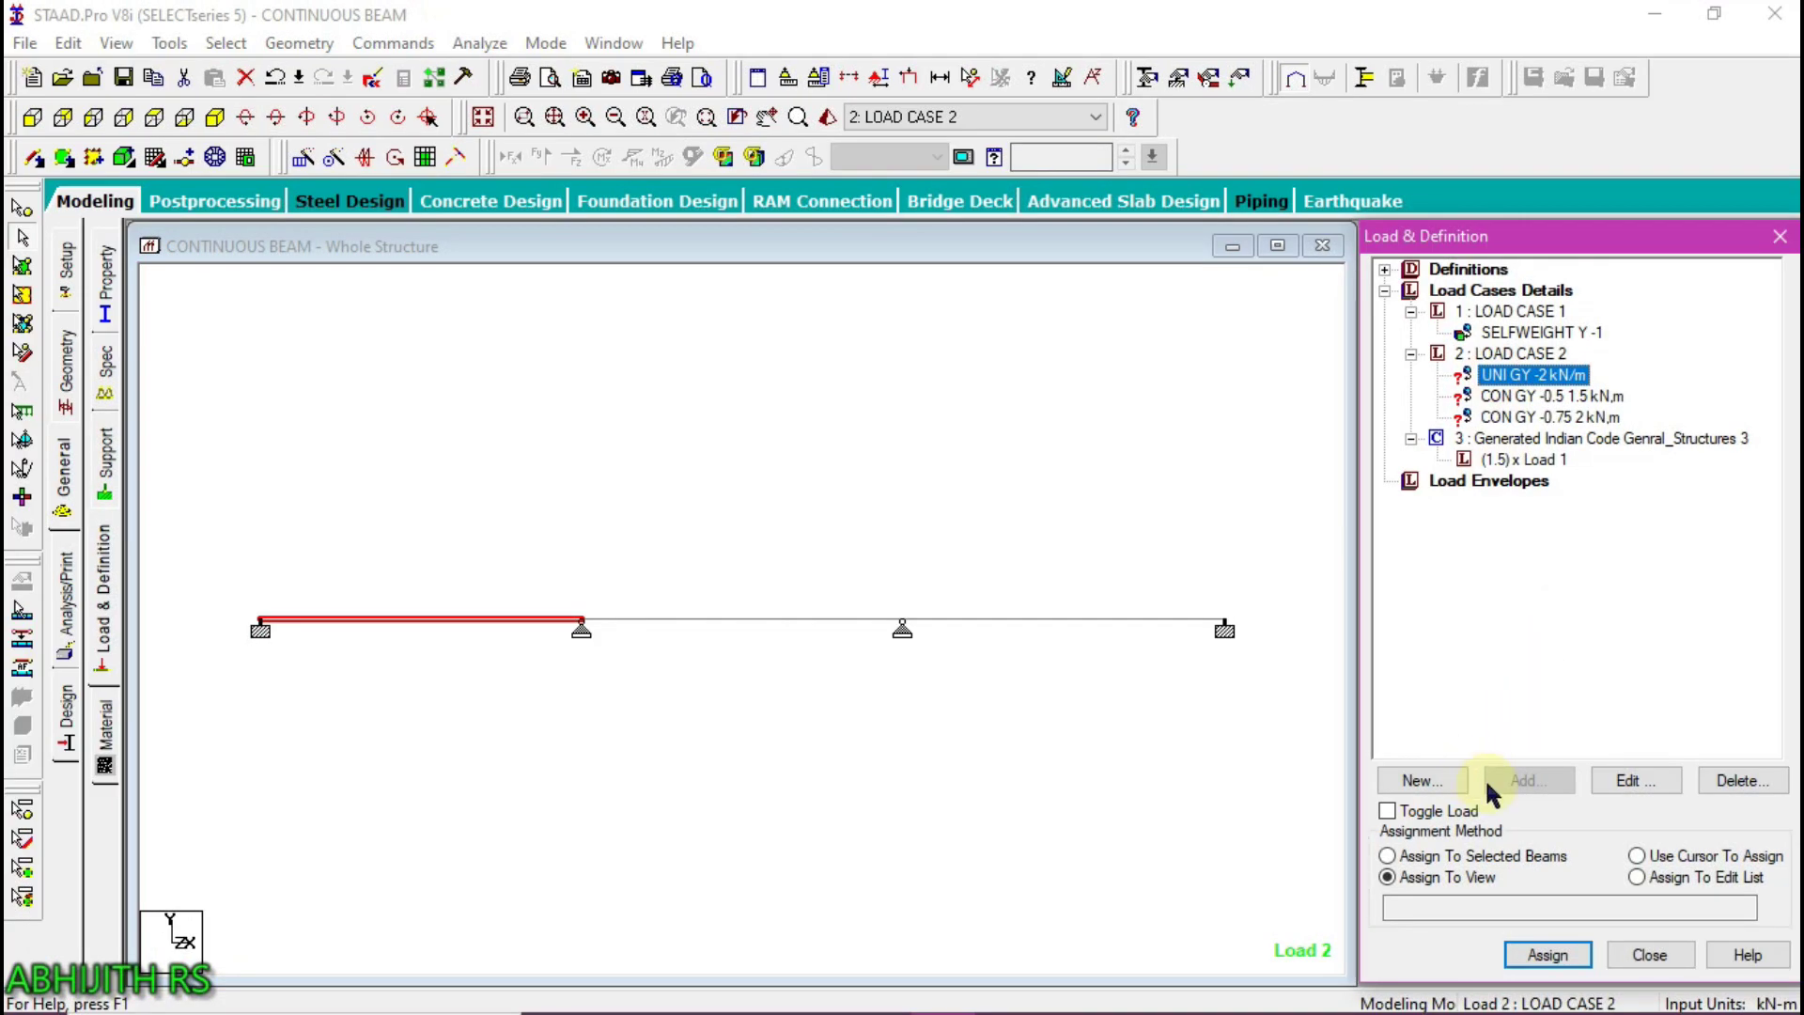
{"action": "left_click", "coordinate": [1388, 855]}
{"action": "left_click", "coordinate": [1547, 954]}
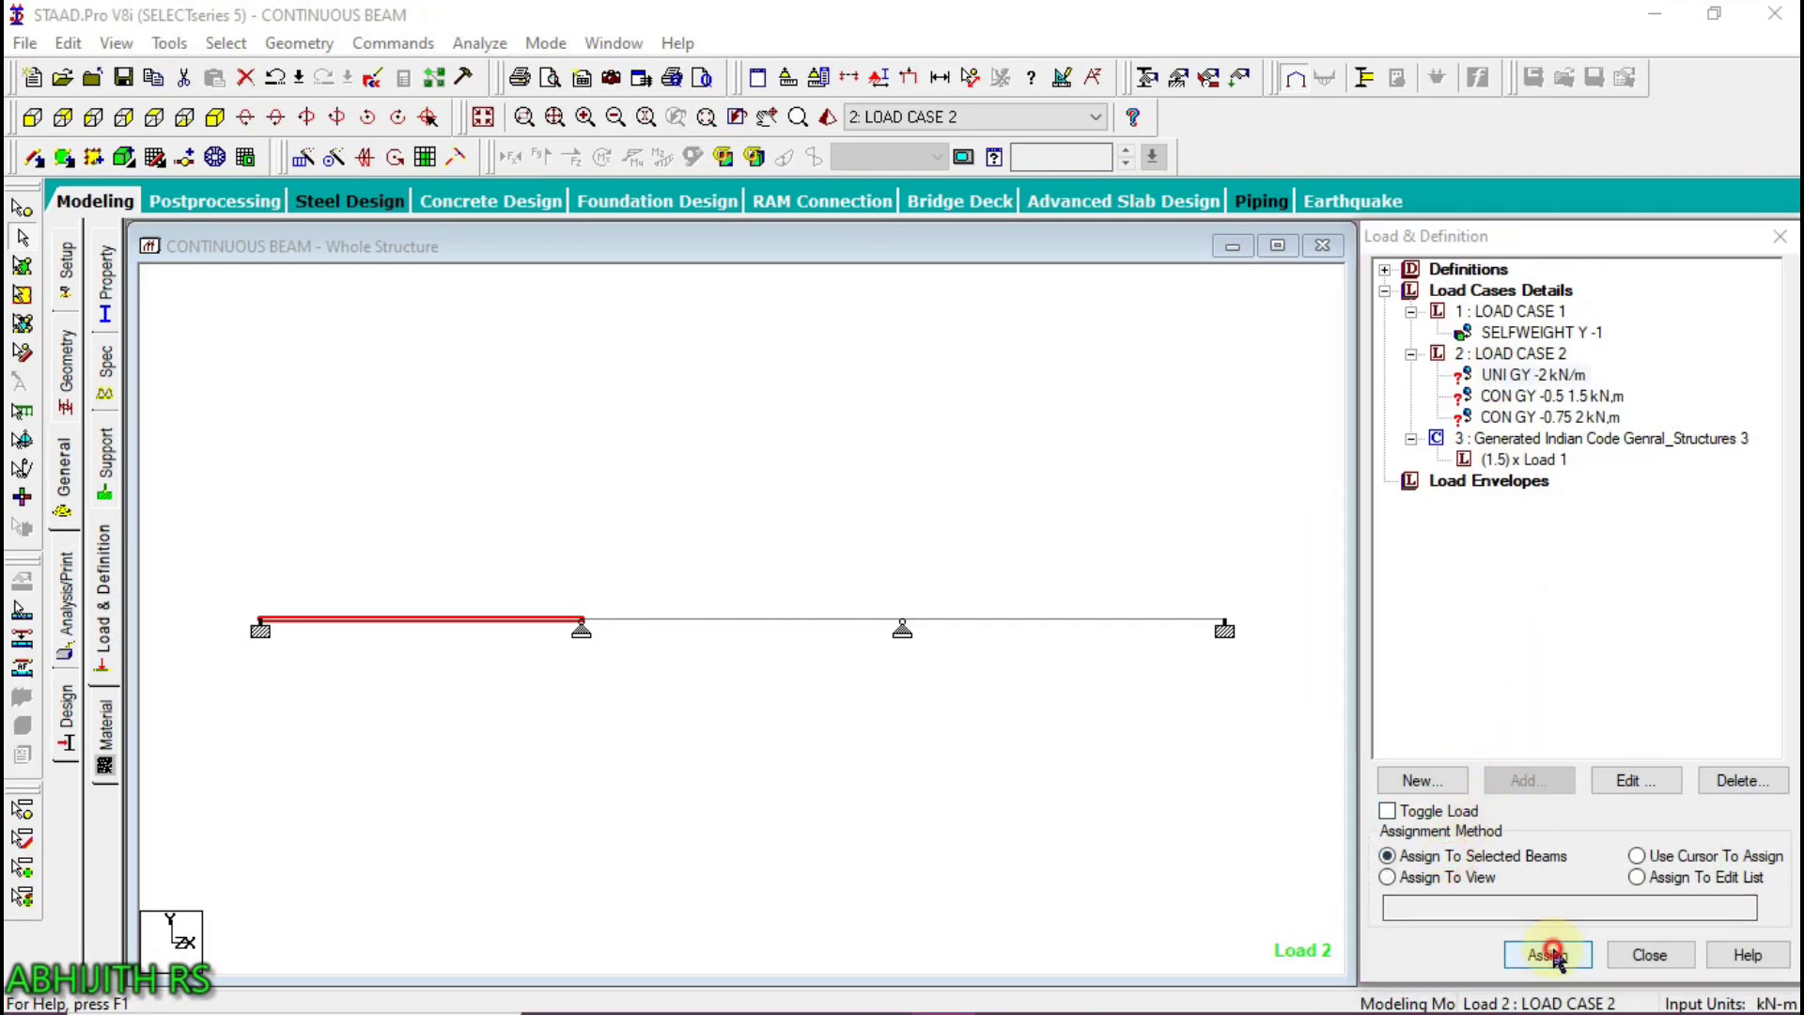
{"action": "left_click", "coordinate": [1611, 674]}
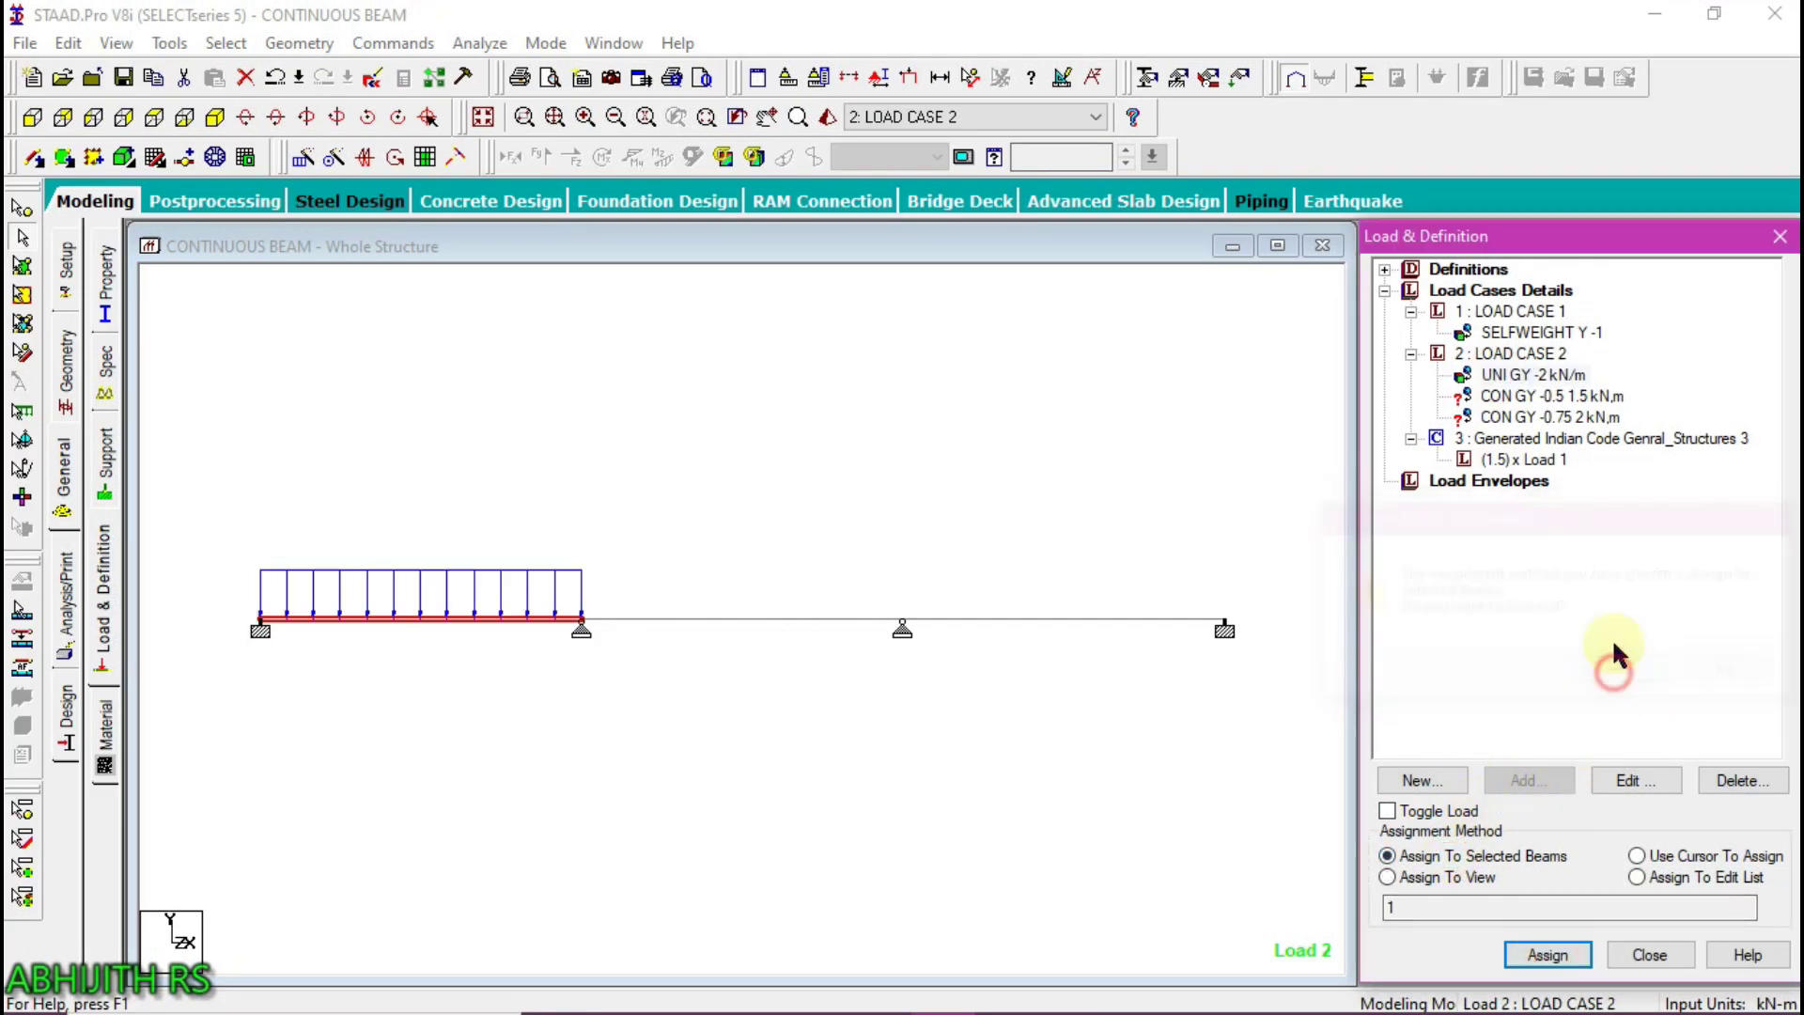
Assign the -0.5 kN concentrated load to the selected middle span and accept the auto save
{"action": "left_click", "coordinate": [1512, 396]}
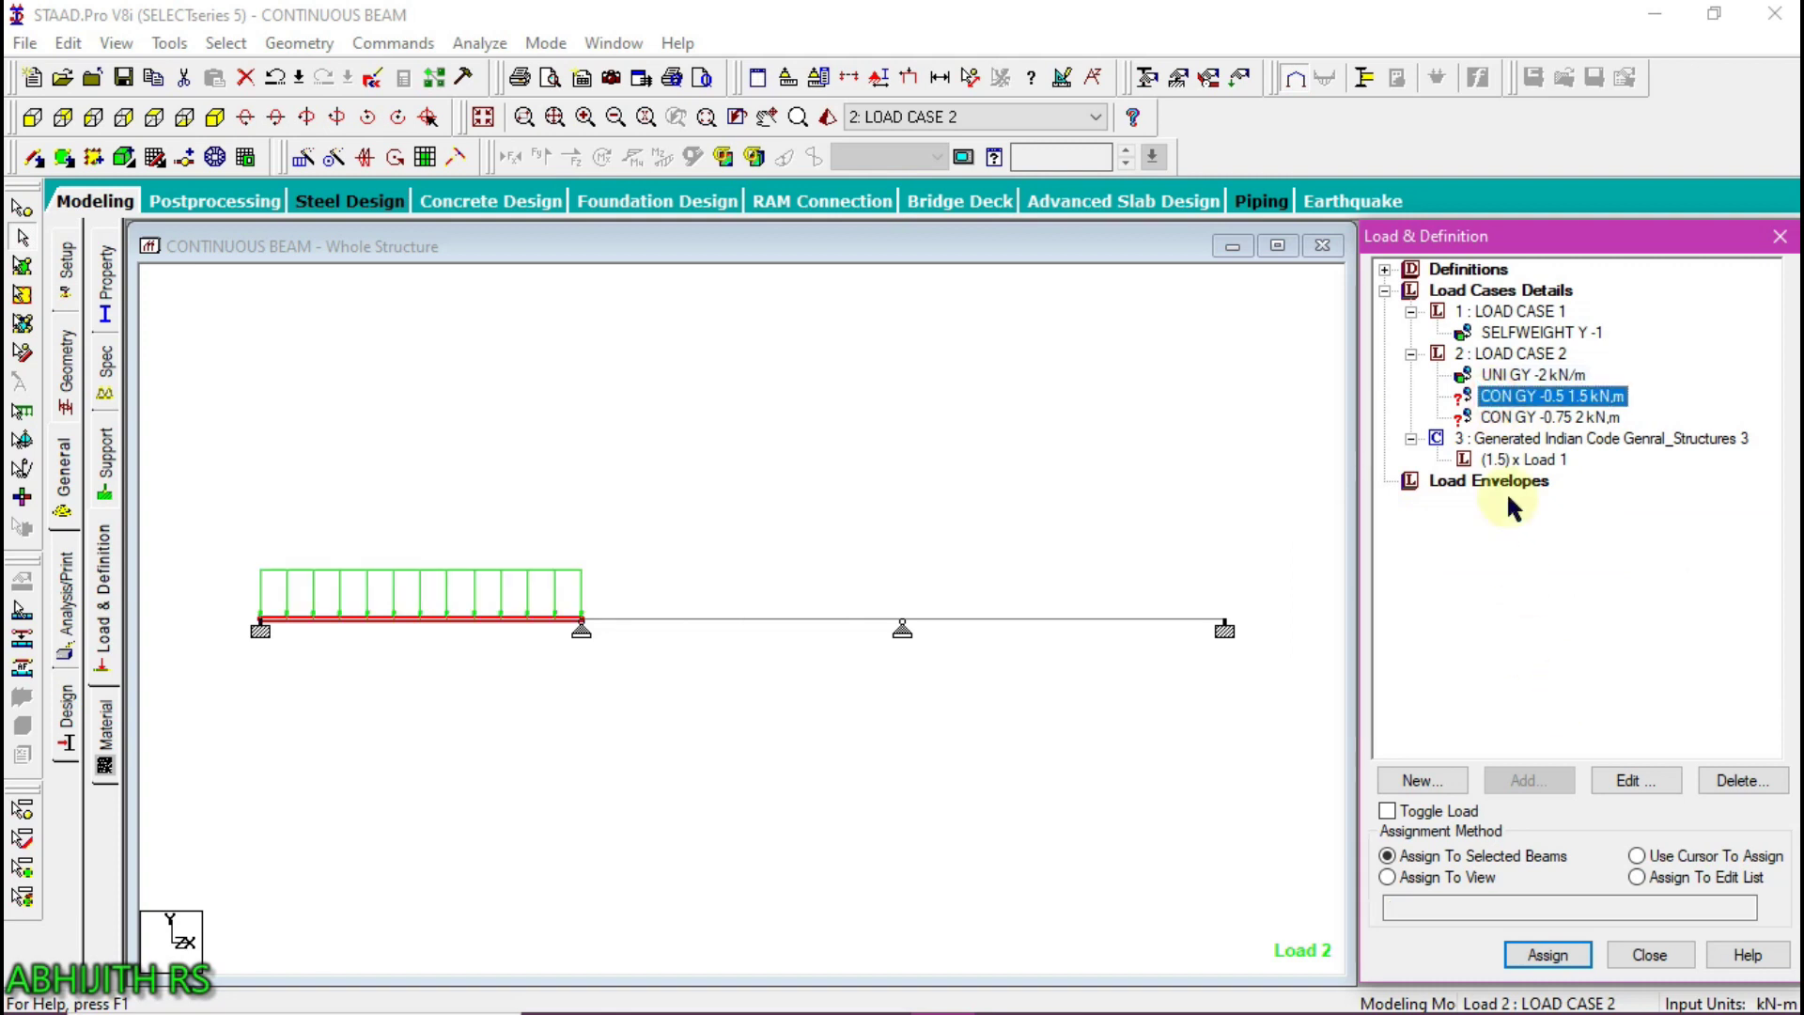
{"action": "left_click", "coordinate": [731, 620]}
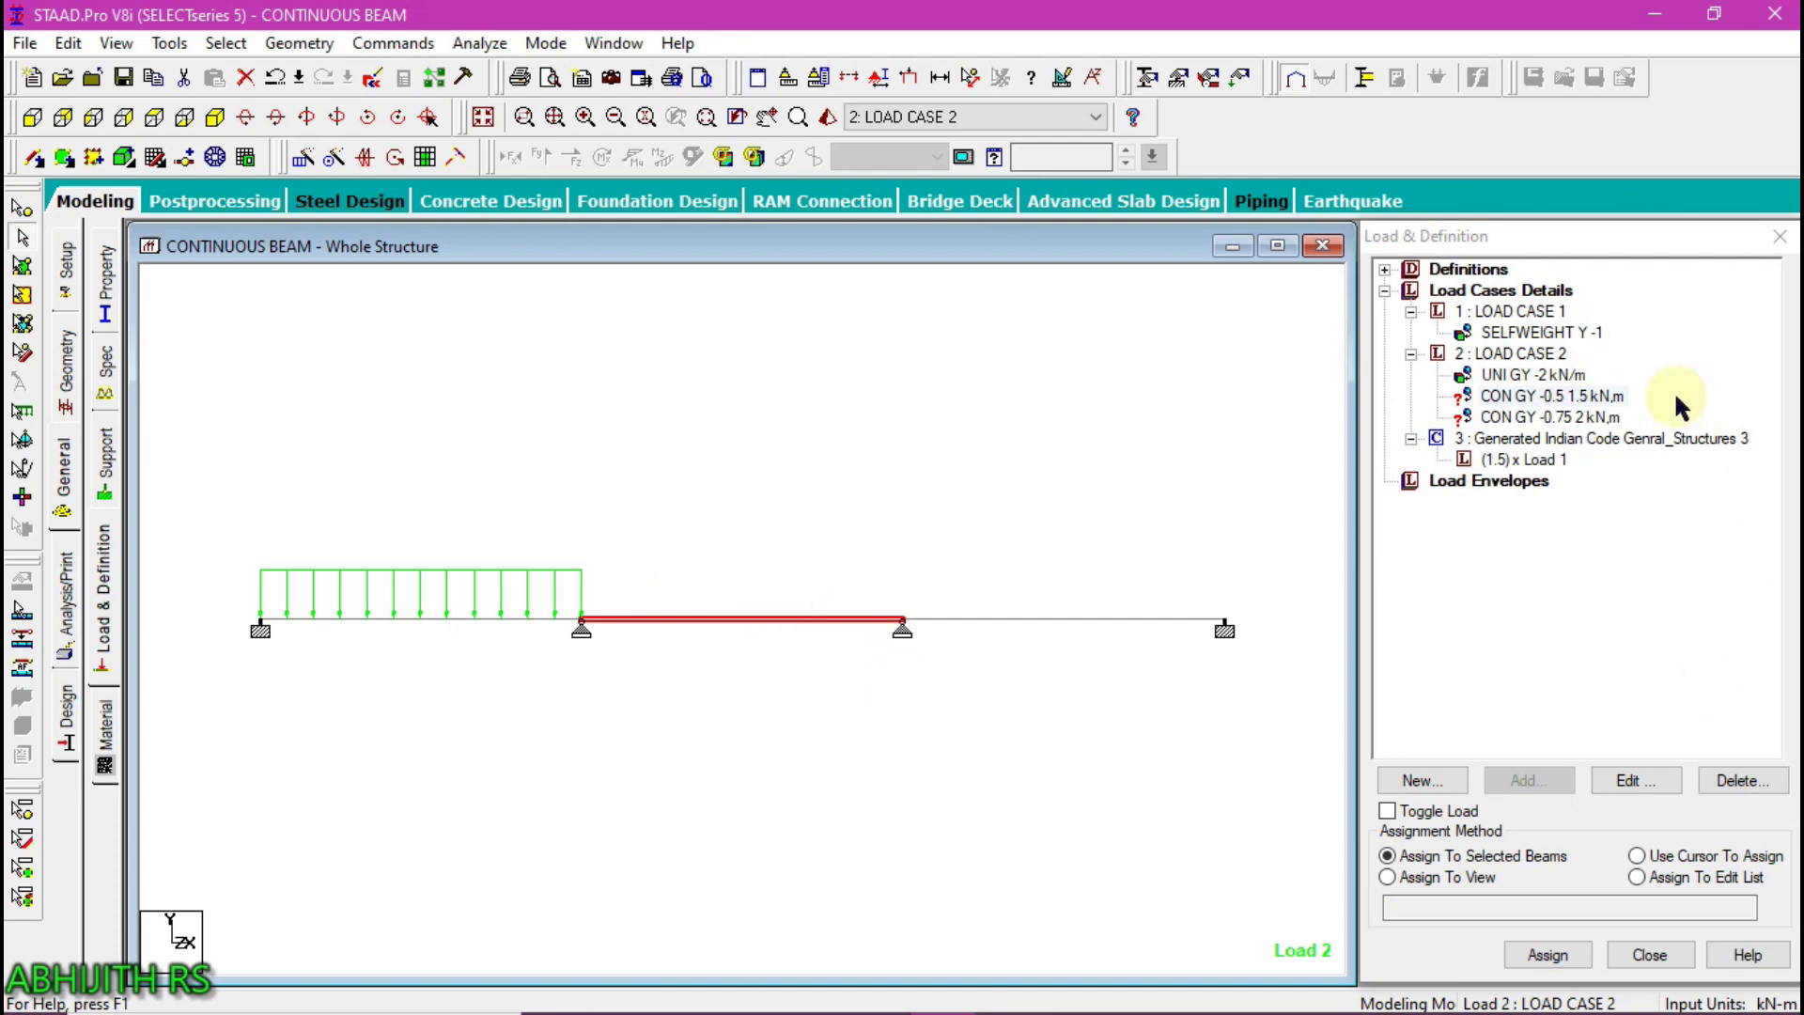
{"action": "left_click", "coordinate": [1566, 399]}
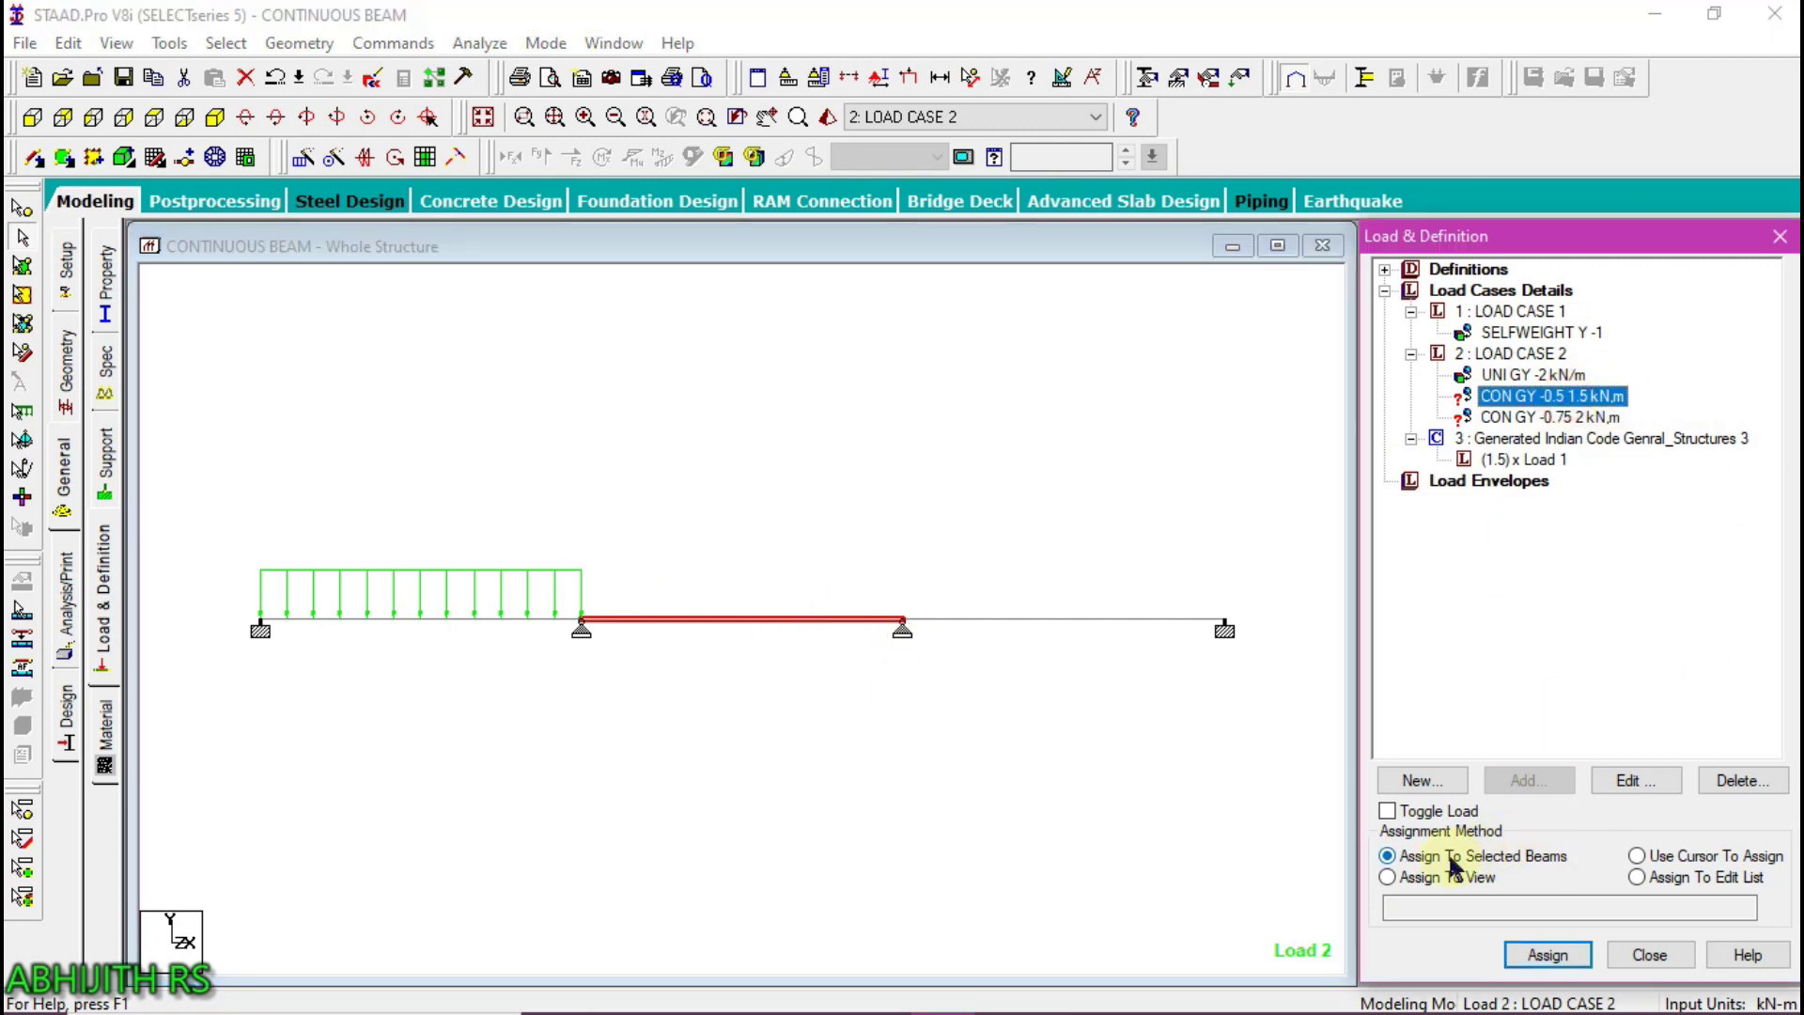
{"action": "left_click", "coordinate": [1576, 957]}
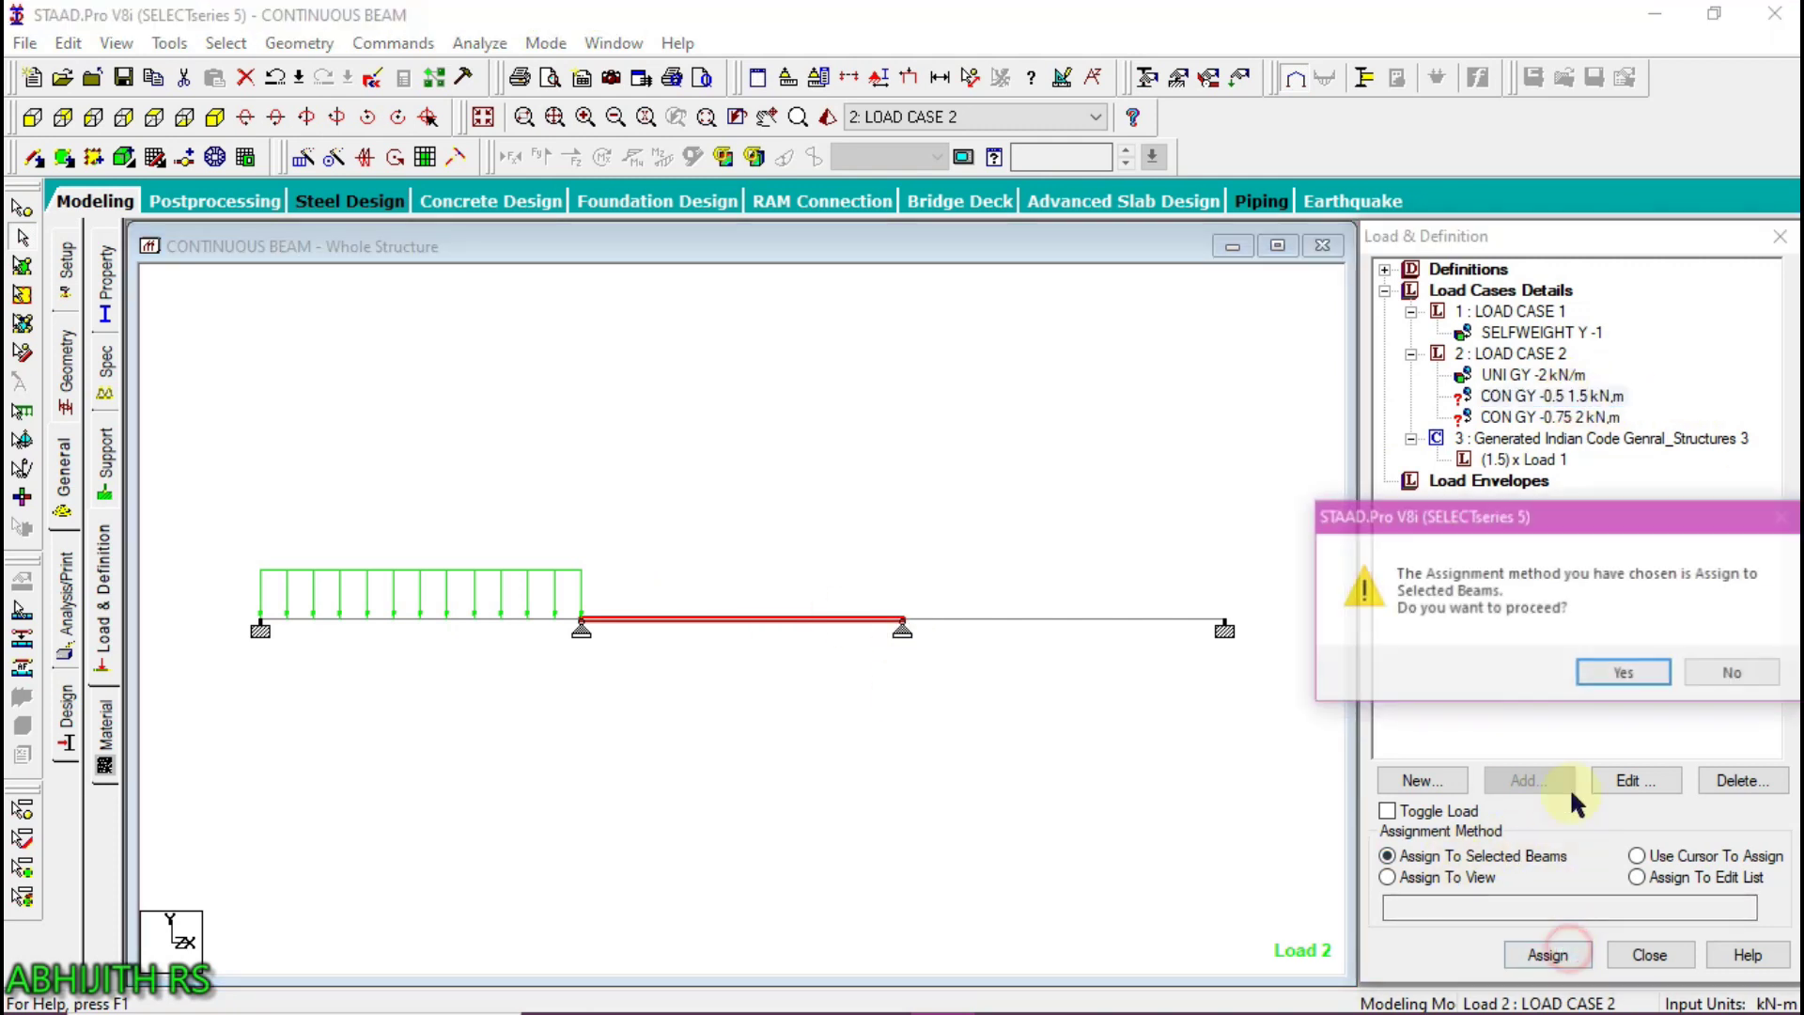
{"action": "left_click", "coordinate": [1616, 674]}
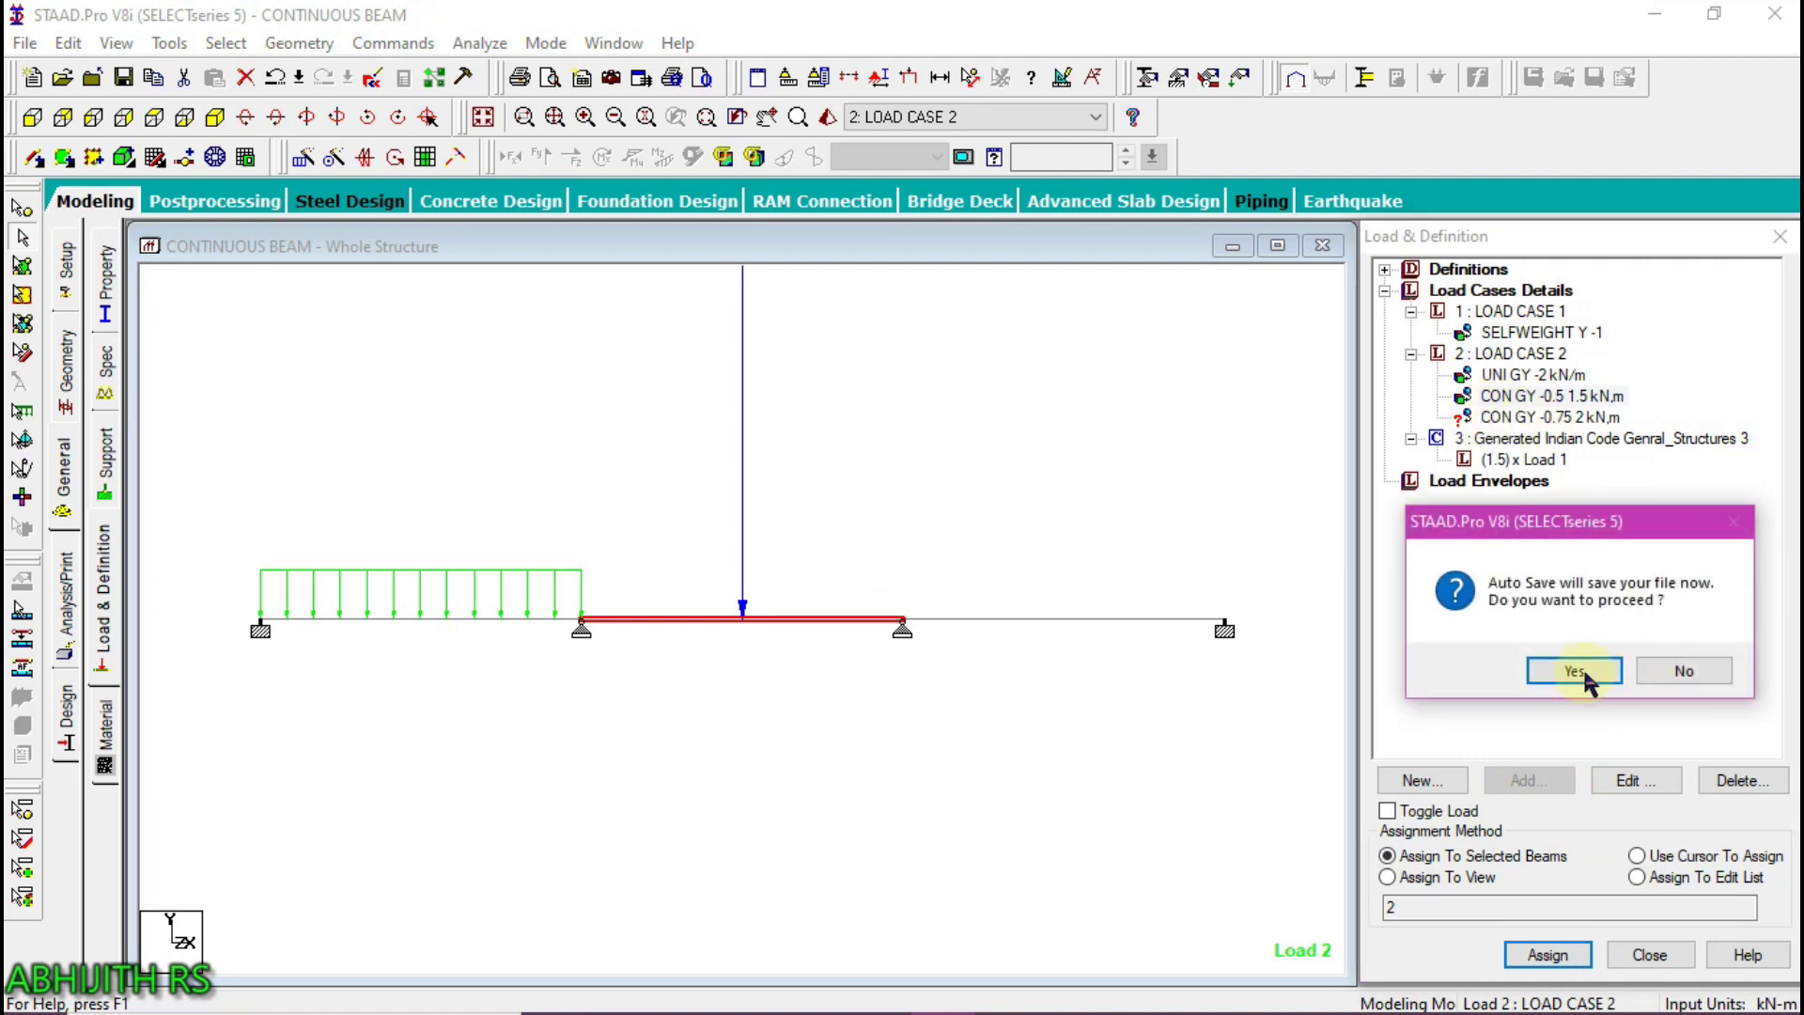
{"action": "left_click", "coordinate": [1582, 670]}
{"action": "left_click", "coordinate": [742, 551]}
Assign the -0.75 kN concentrated load to the selected third span
{"action": "left_click", "coordinate": [1546, 418]}
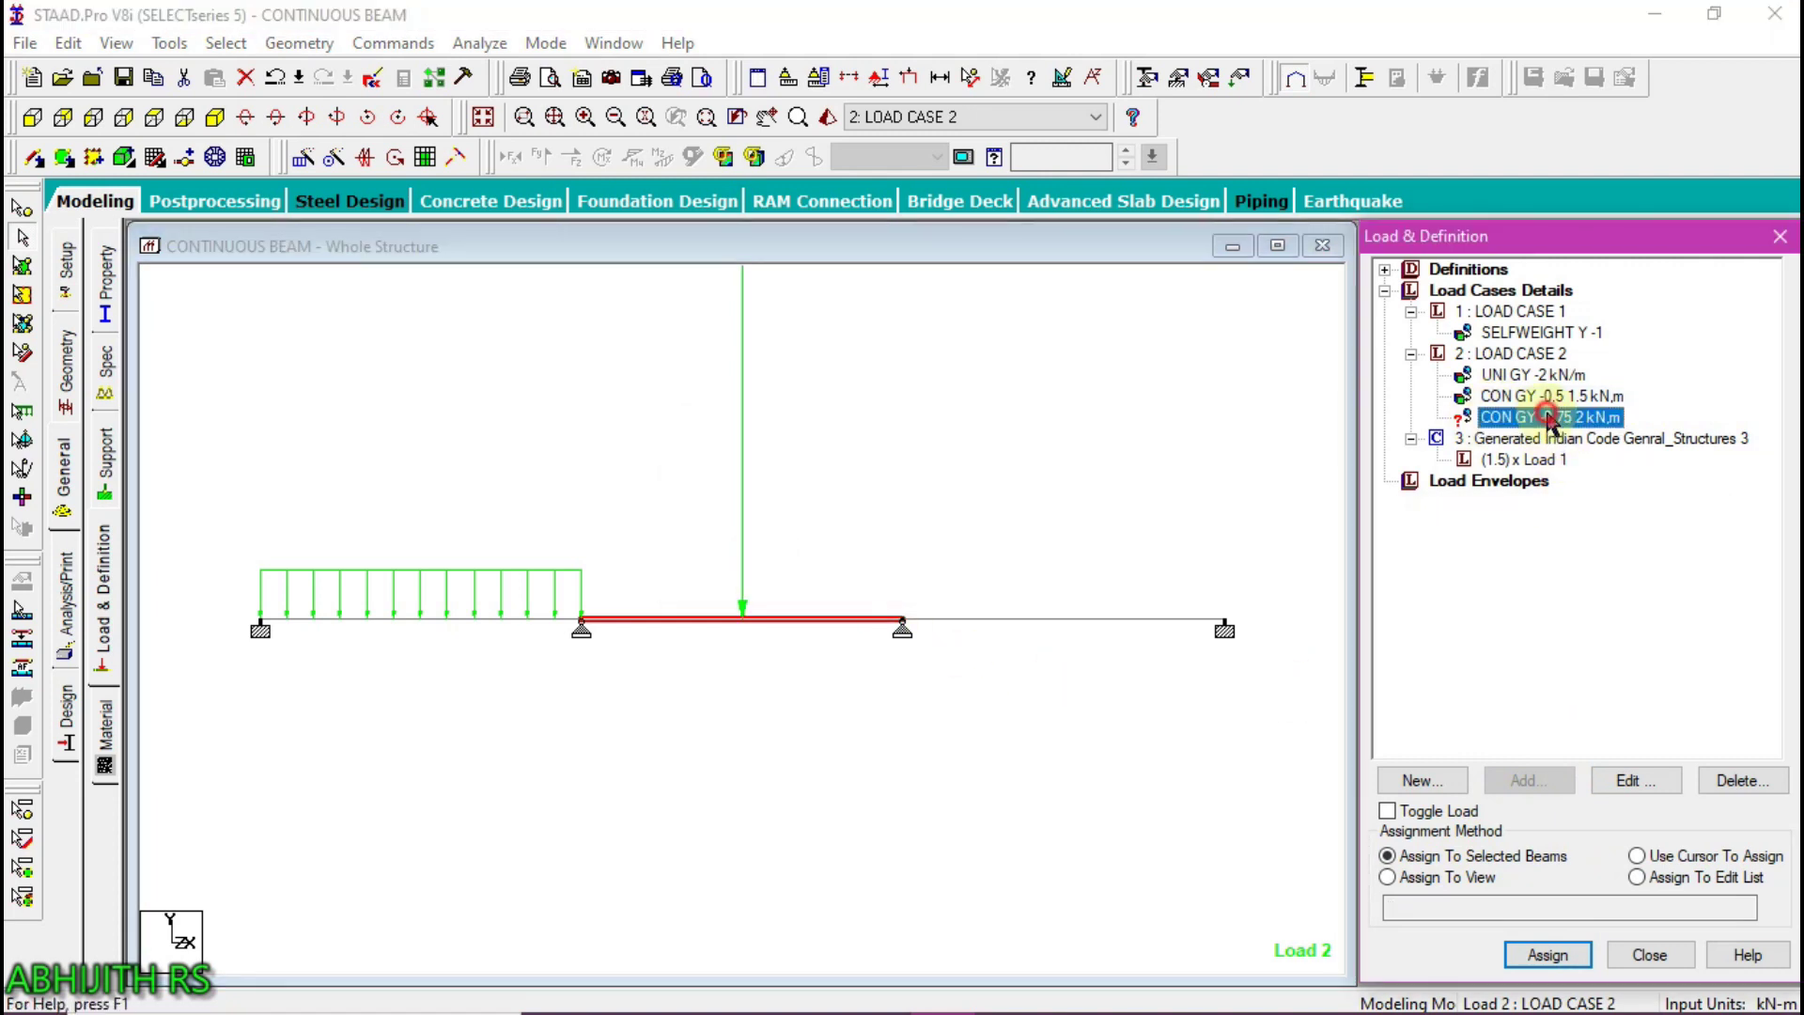
{"action": "left_click", "coordinate": [1019, 618]}
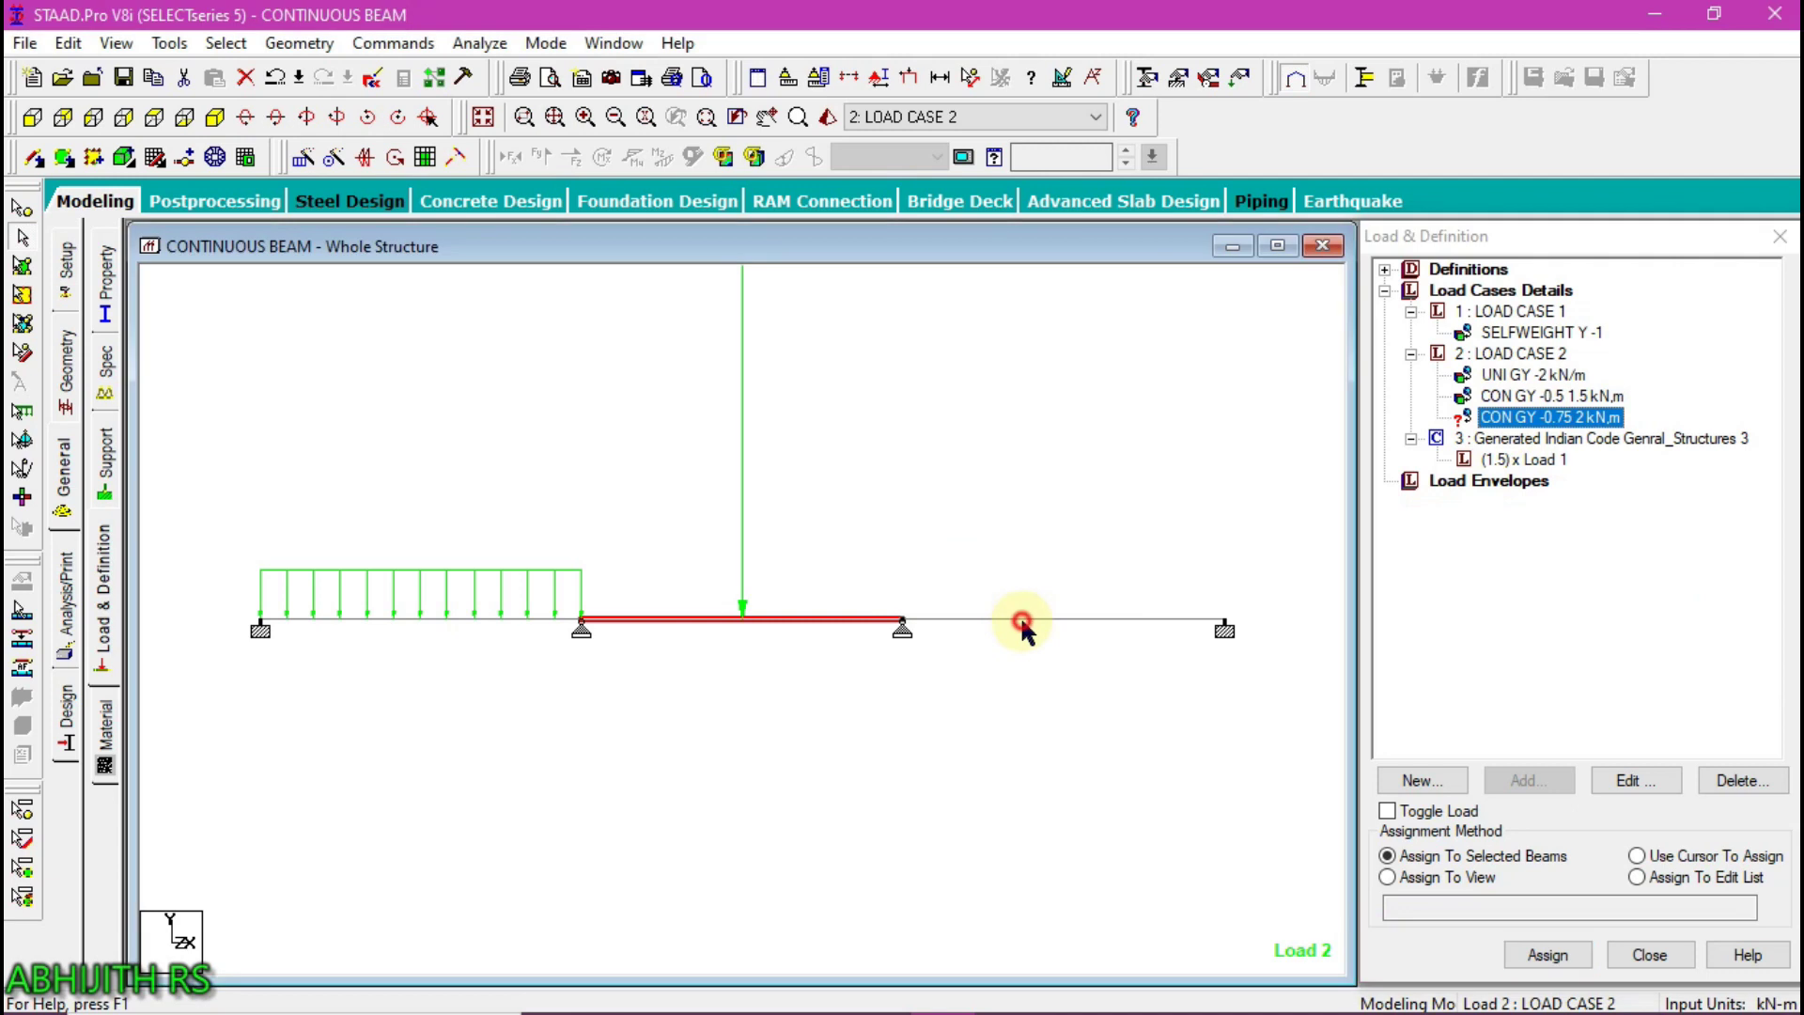
{"action": "left_click", "coordinate": [1506, 419]}
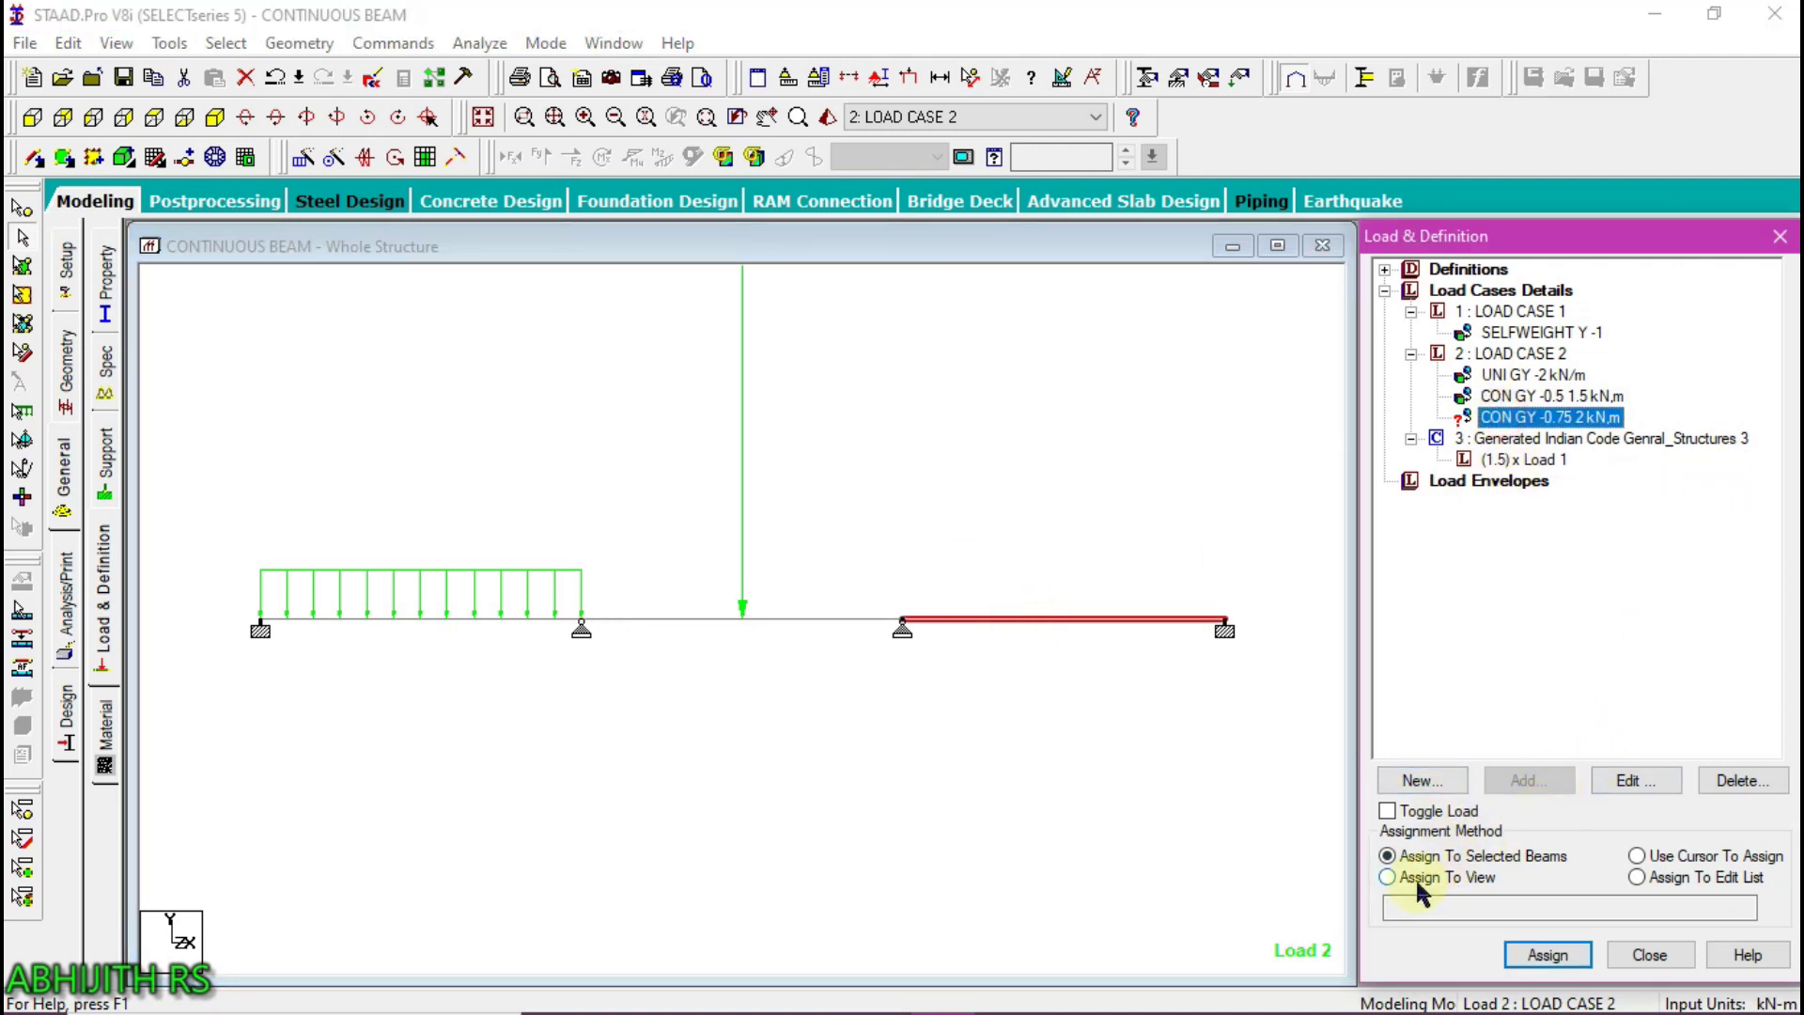
{"action": "left_click", "coordinate": [1548, 955]}
{"action": "left_click", "coordinate": [1624, 673]}
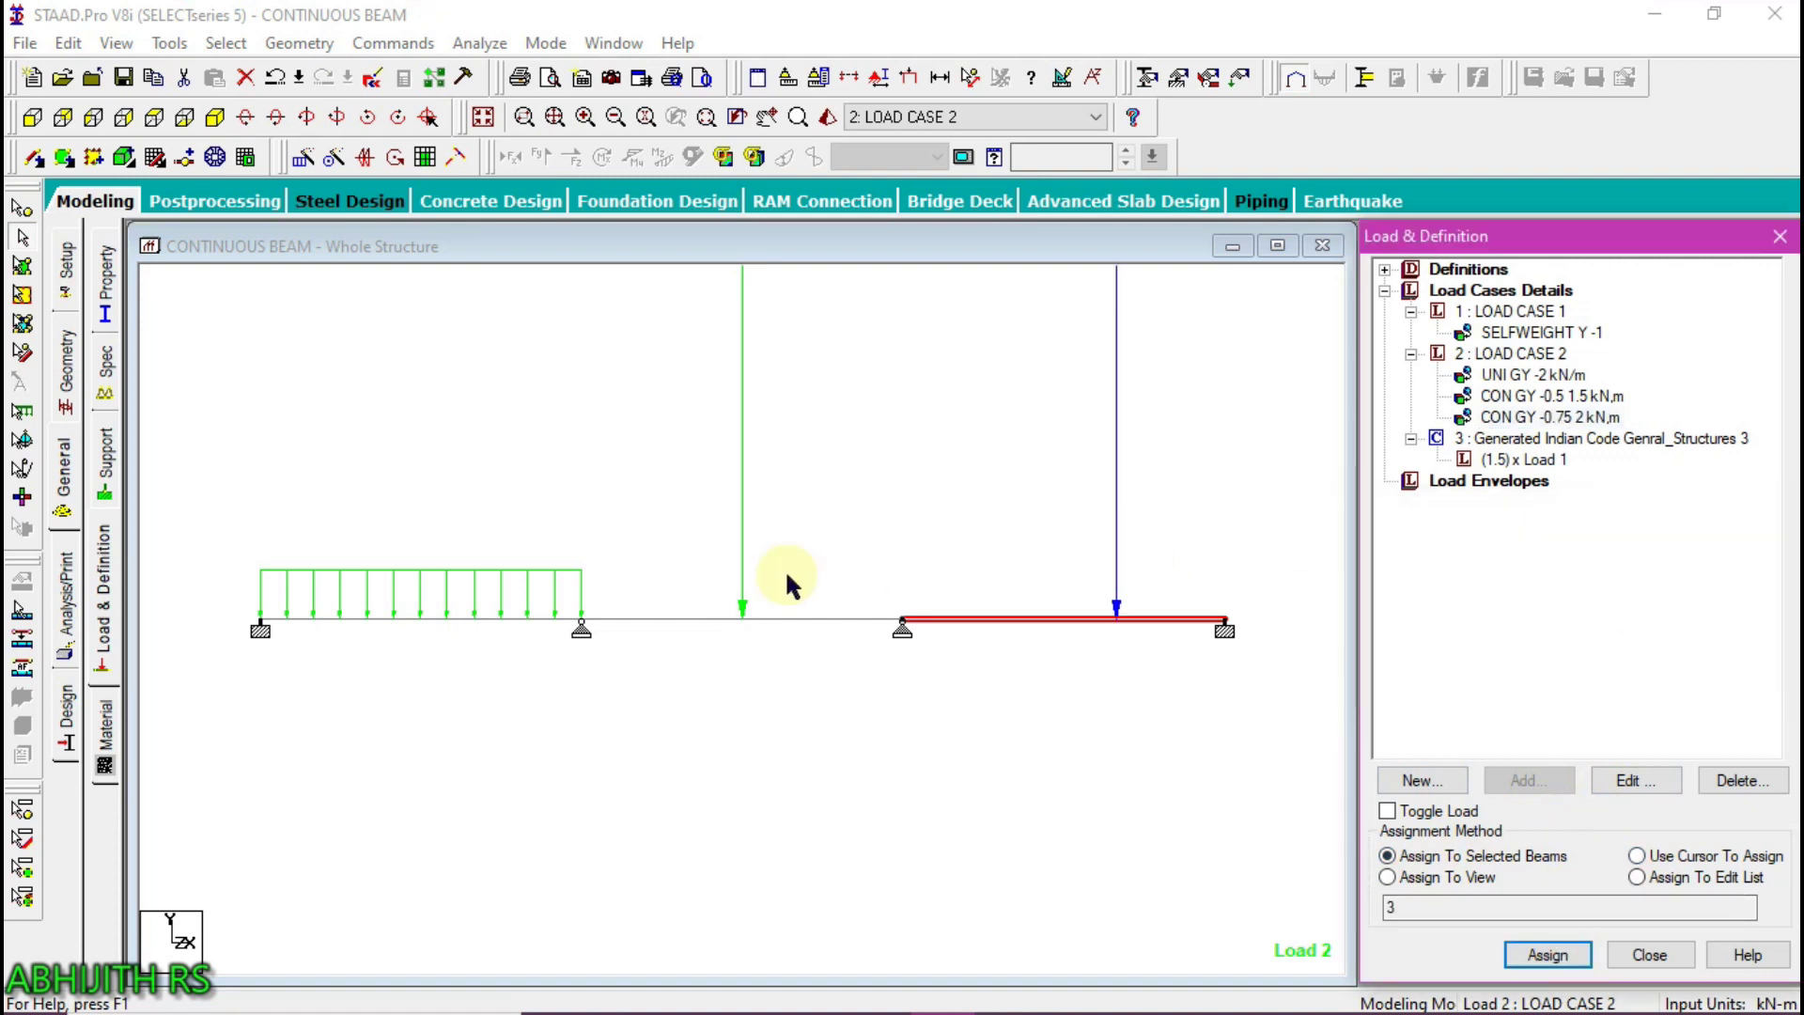
{"action": "middle_click_drag", "start_coordinate": [841, 515], "coordinate": [861, 832]}
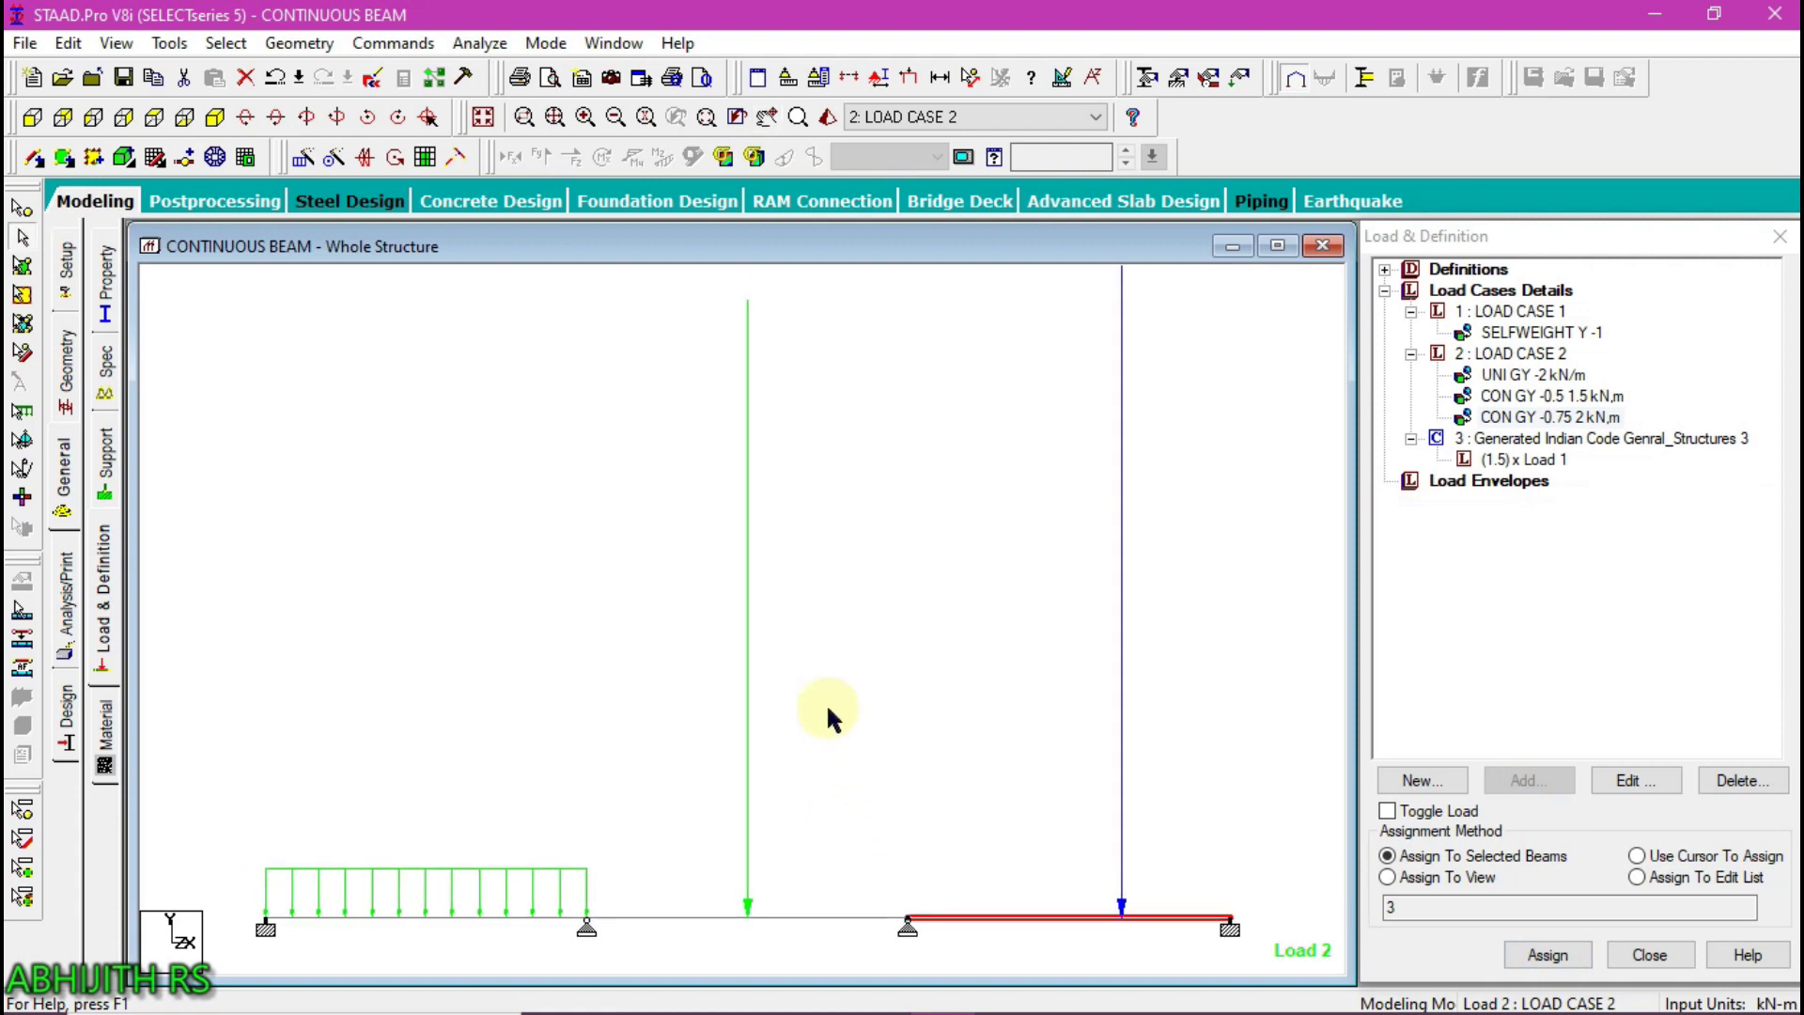
{"action": "scroll", "coordinate": [826, 702], "scroll_direction": "down", "scroll_amount": 3}
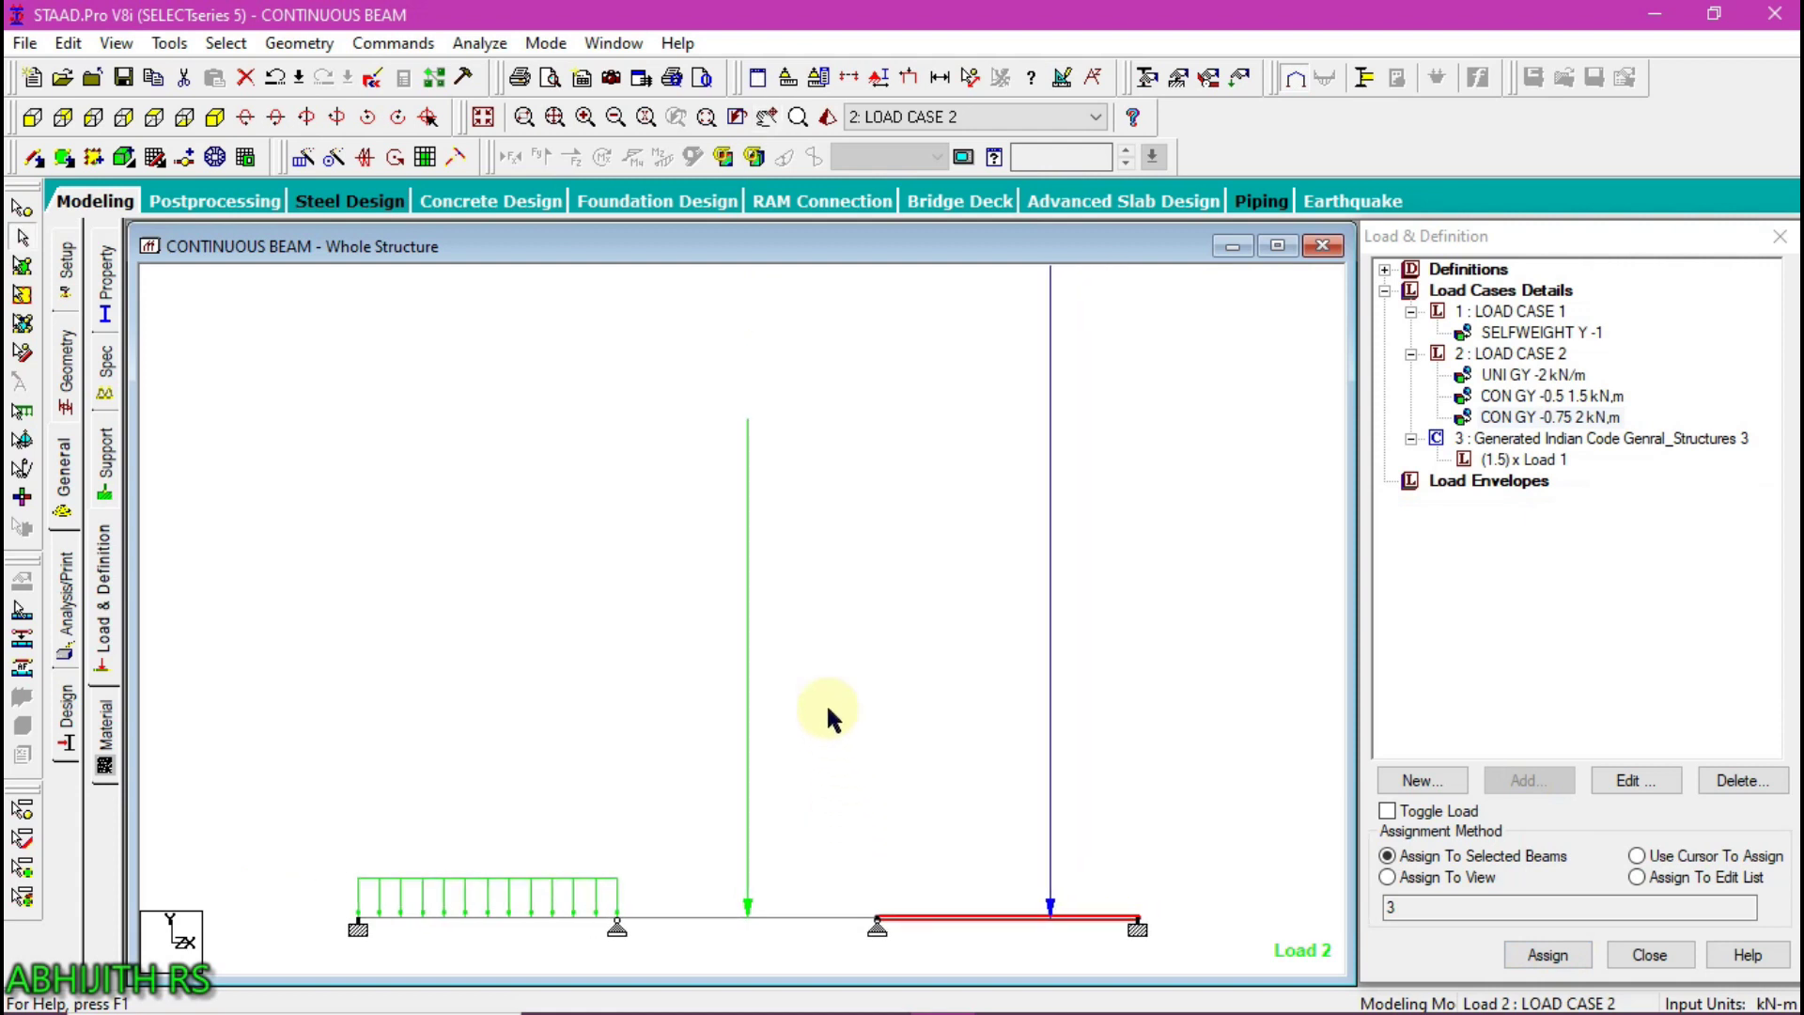
{"action": "scroll", "coordinate": [826, 702], "scroll_direction": "down", "scroll_amount": 2}
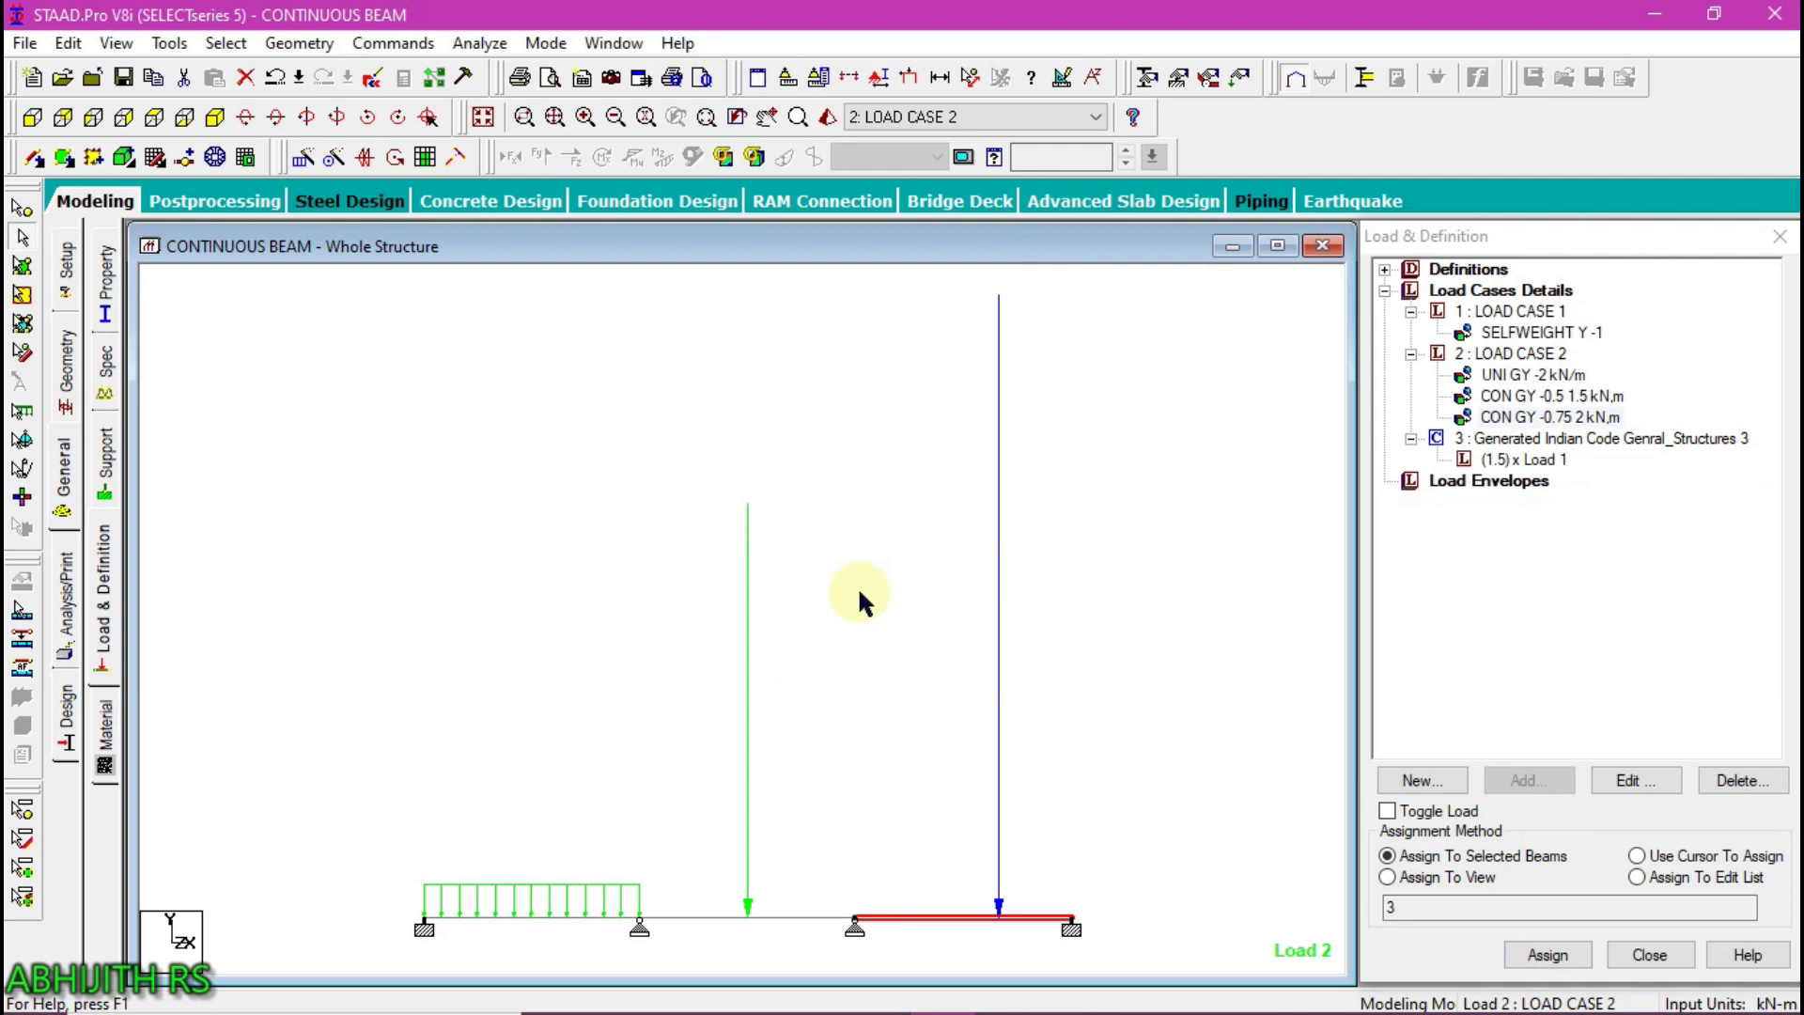
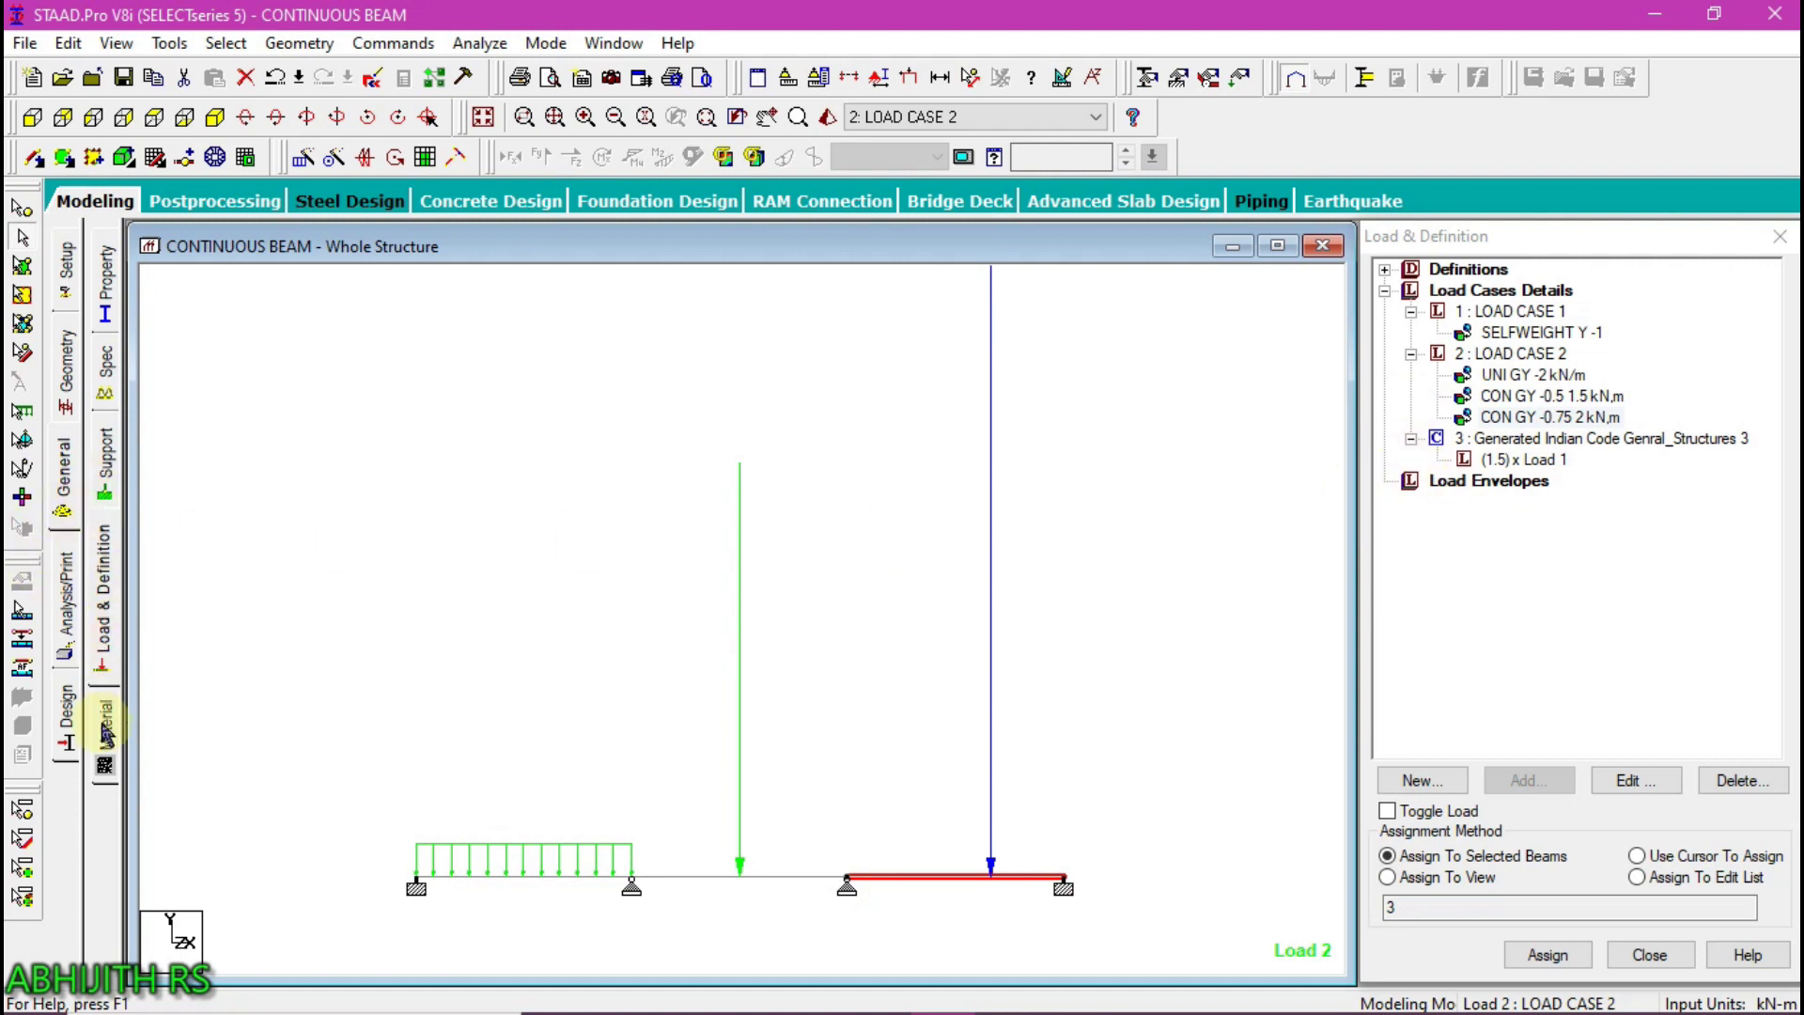
Add a Perform Analysis command with the print option All
{"action": "left_click", "coordinate": [68, 606]}
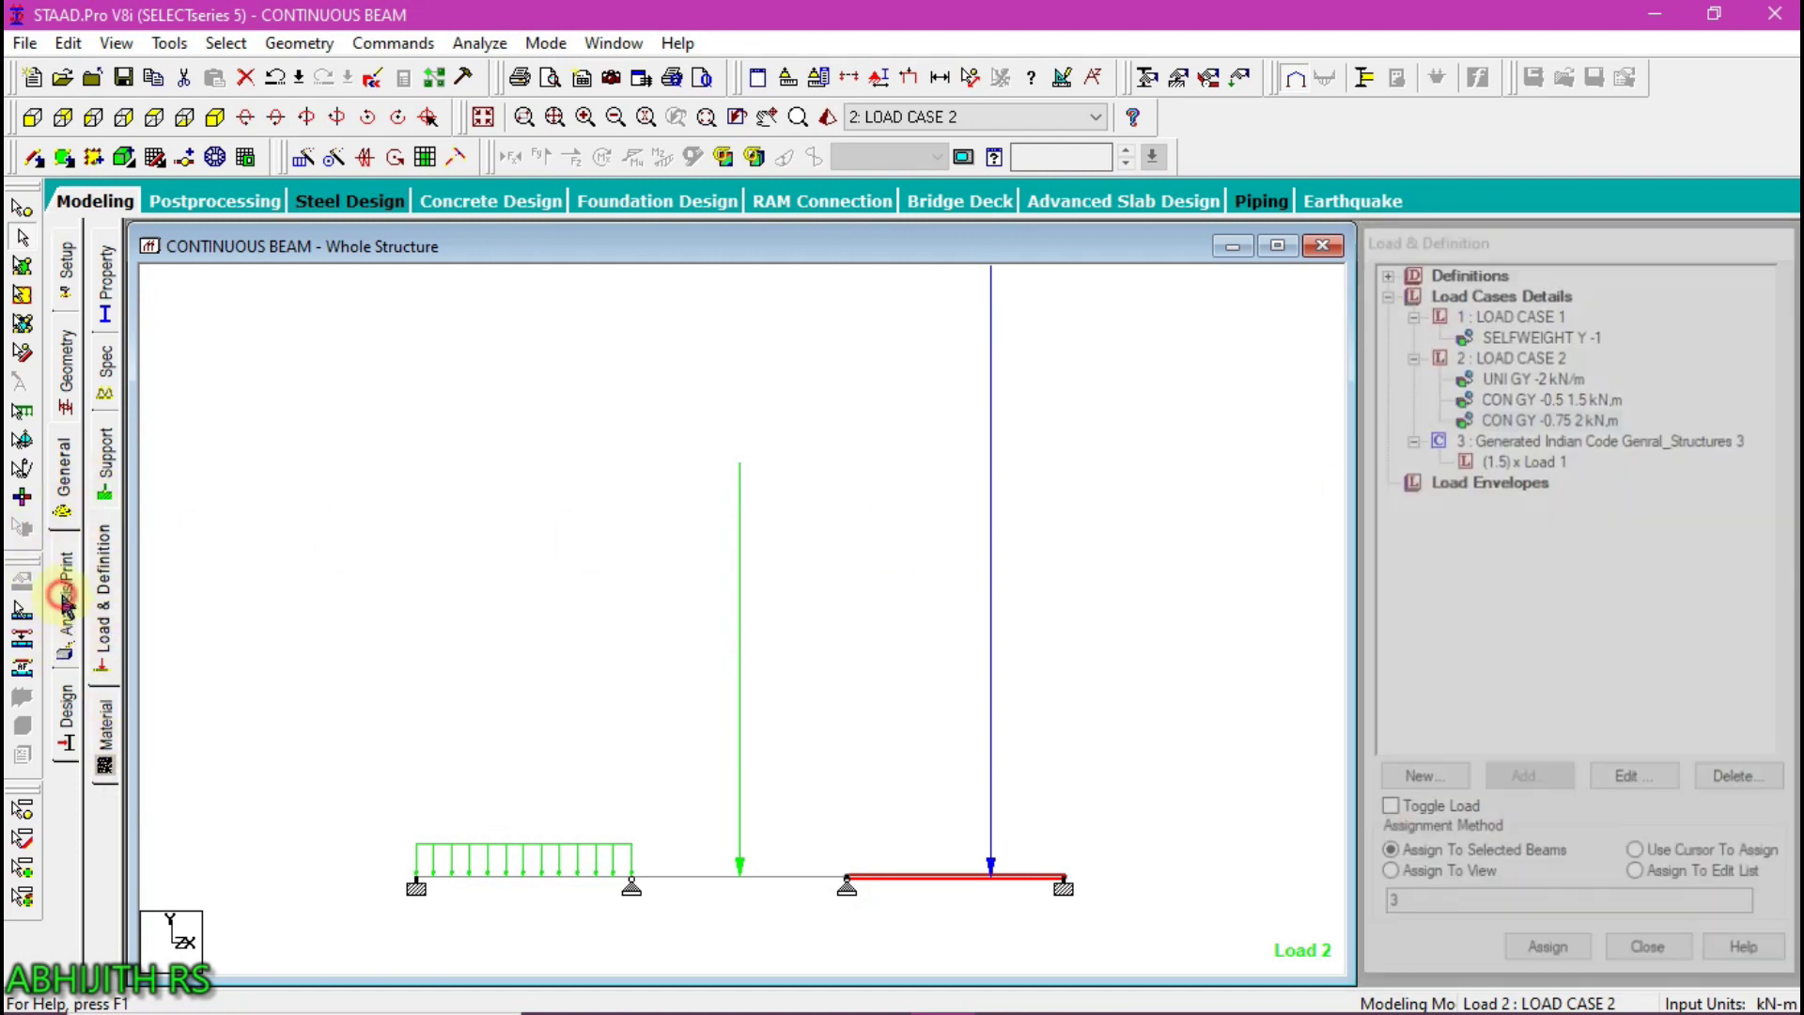
{"action": "left_click", "coordinate": [777, 591]}
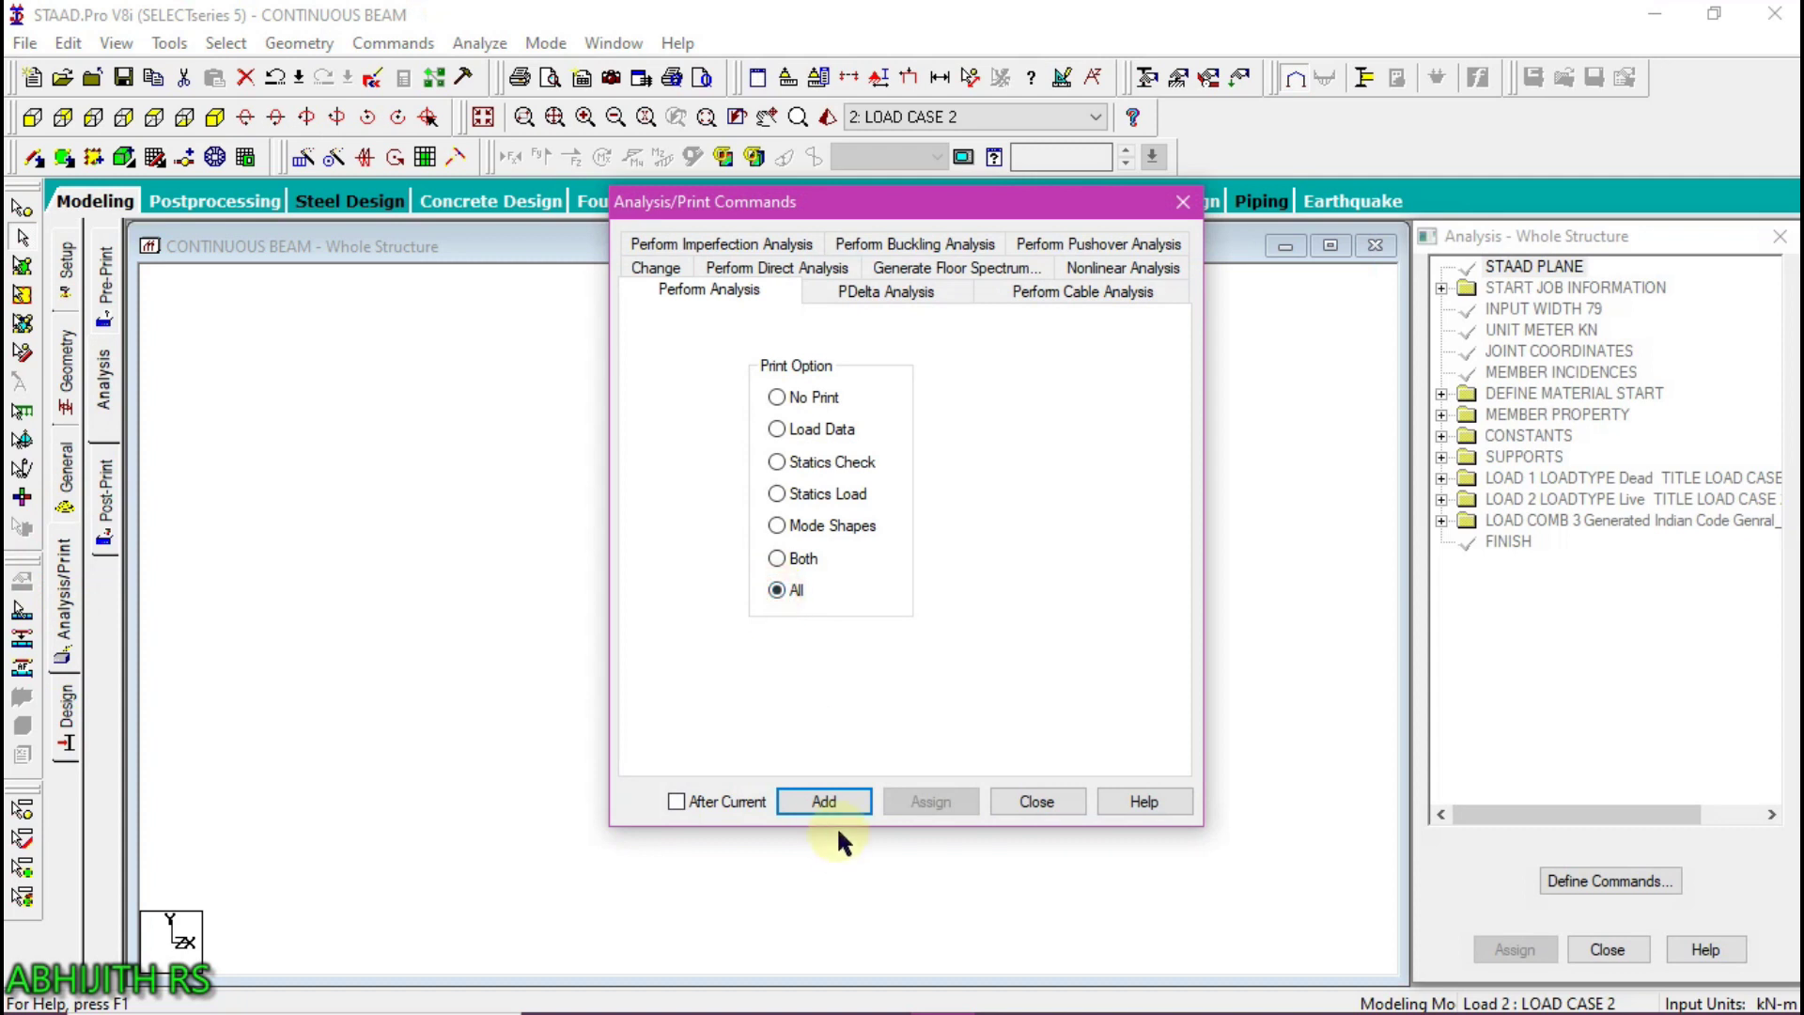
{"action": "left_click", "coordinate": [837, 799]}
{"action": "left_click", "coordinate": [1007, 800]}
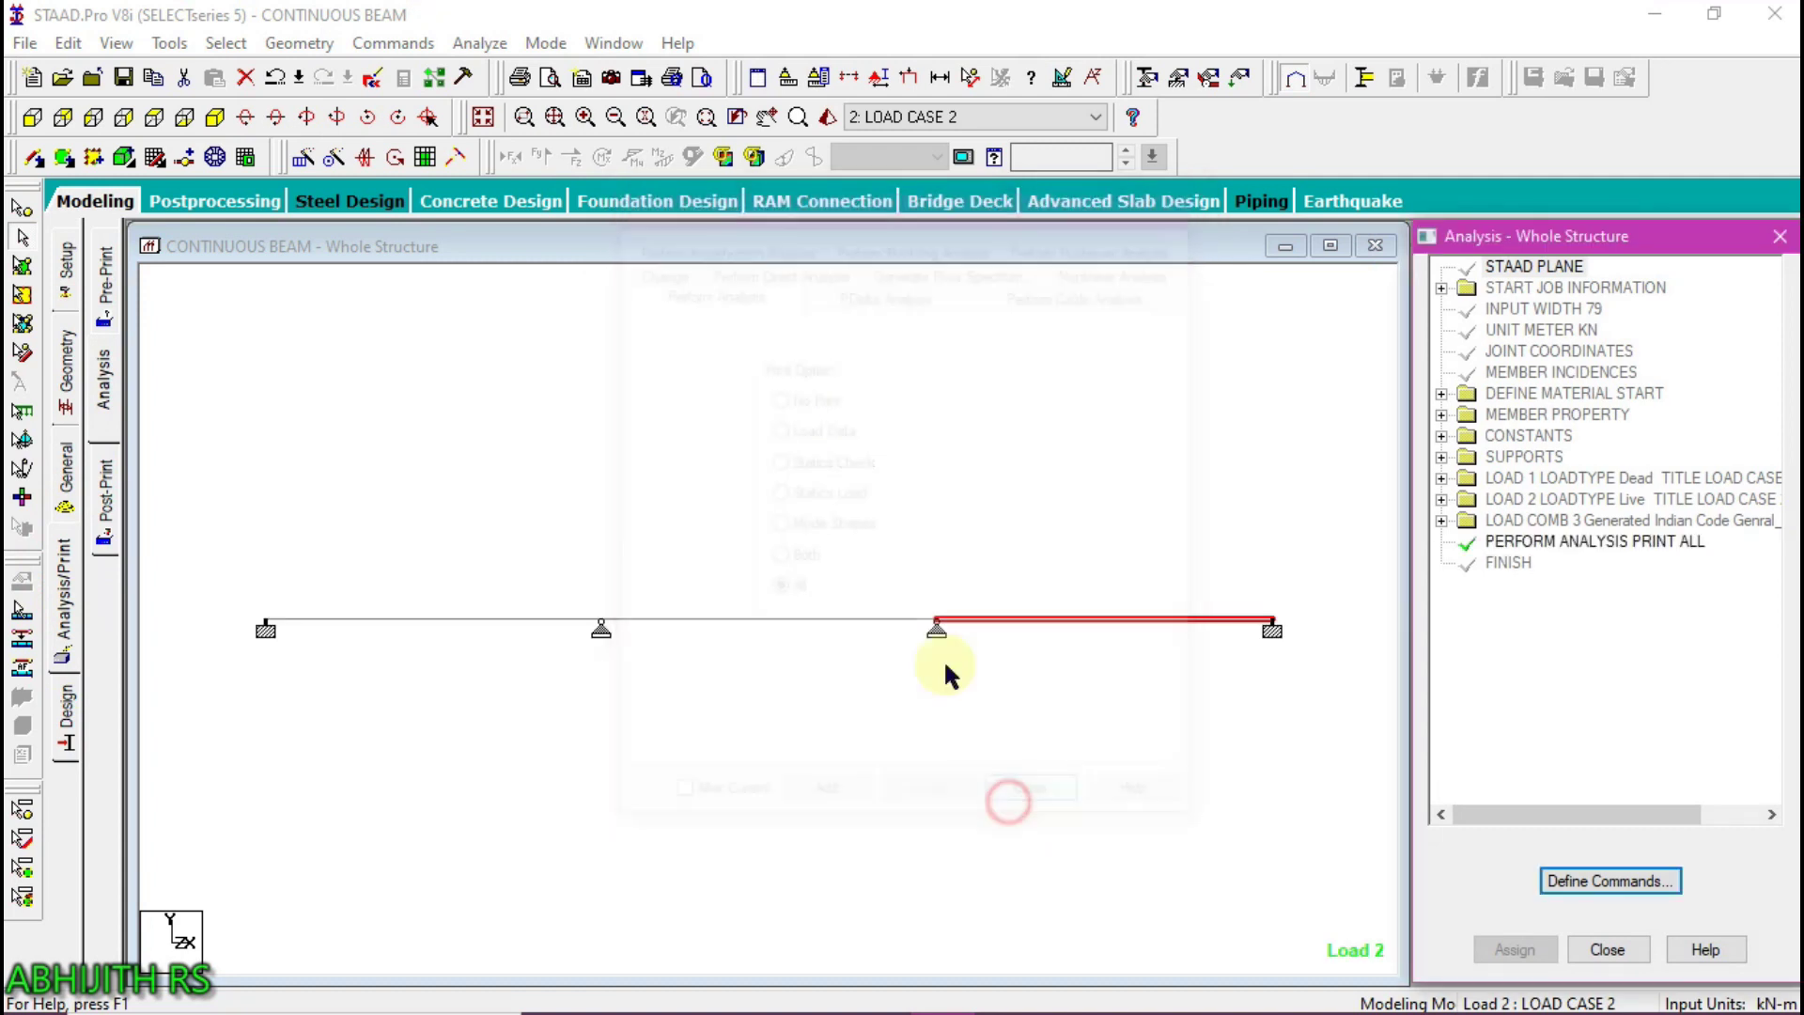
Run the analysis of the continuous beam, saving the model if asked, and stay in modeling mode
{"action": "left_click", "coordinate": [752, 506]}
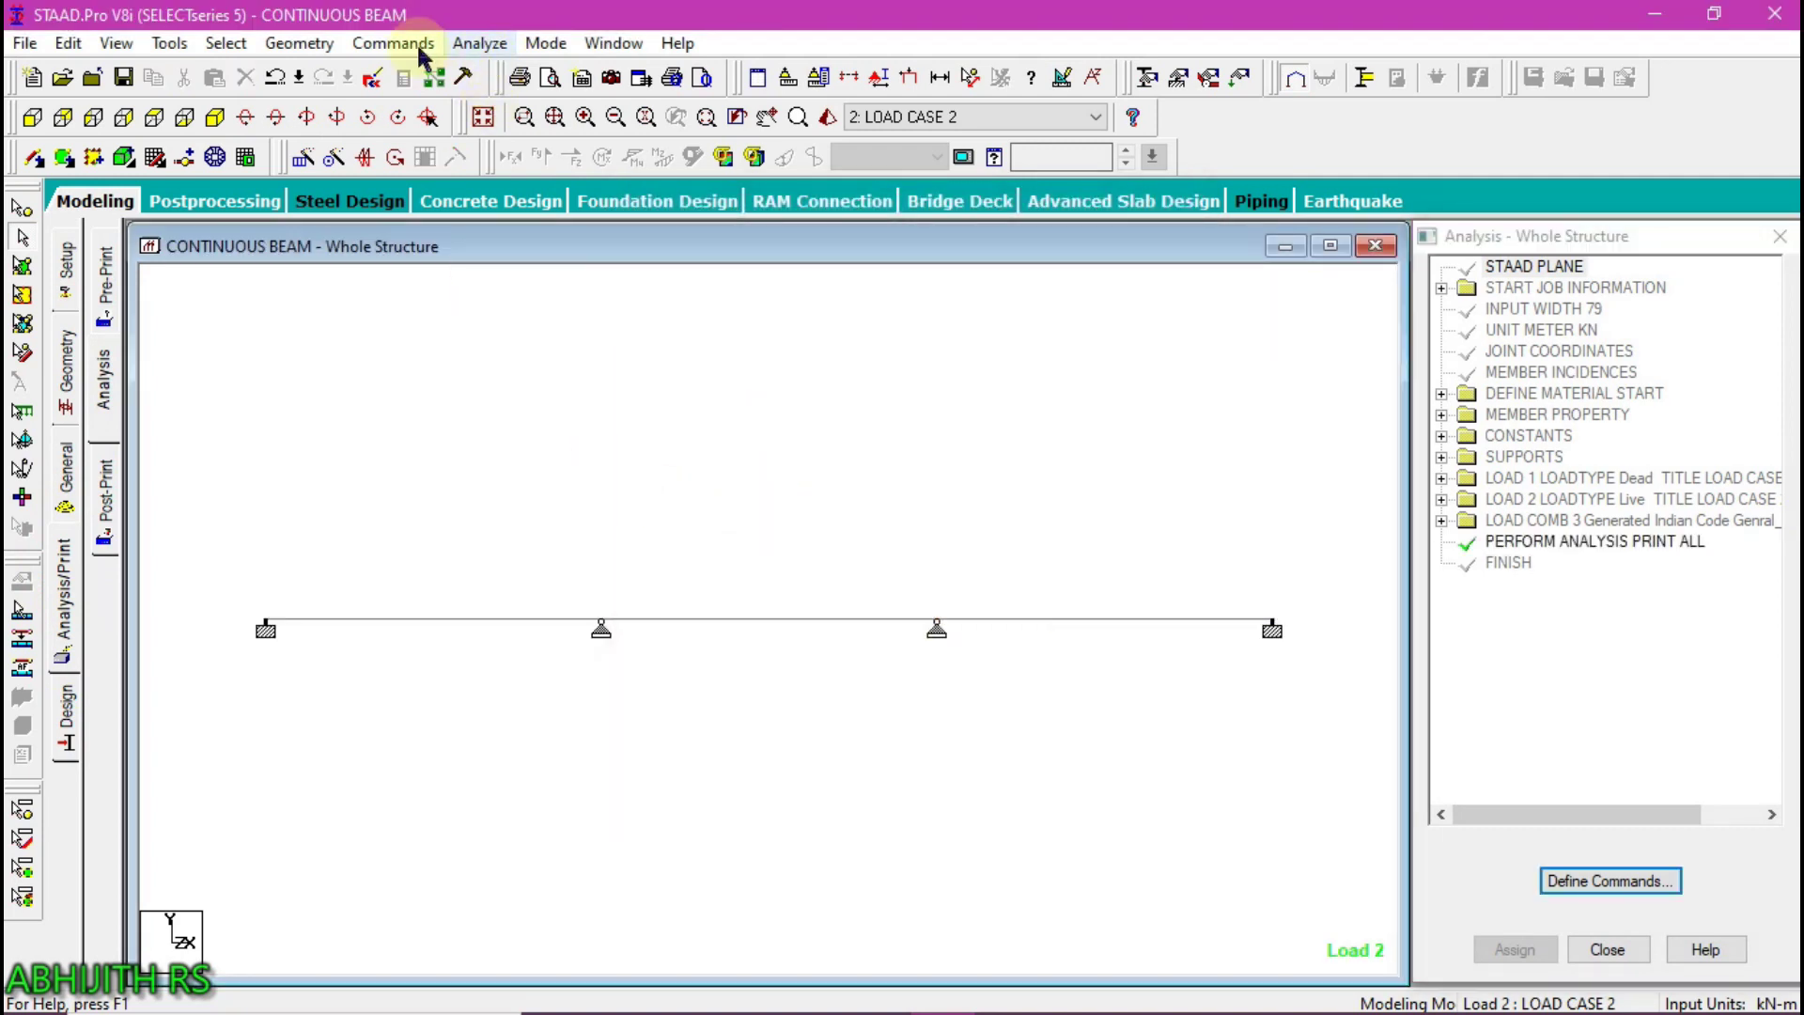
{"action": "left_click", "coordinate": [483, 43]}
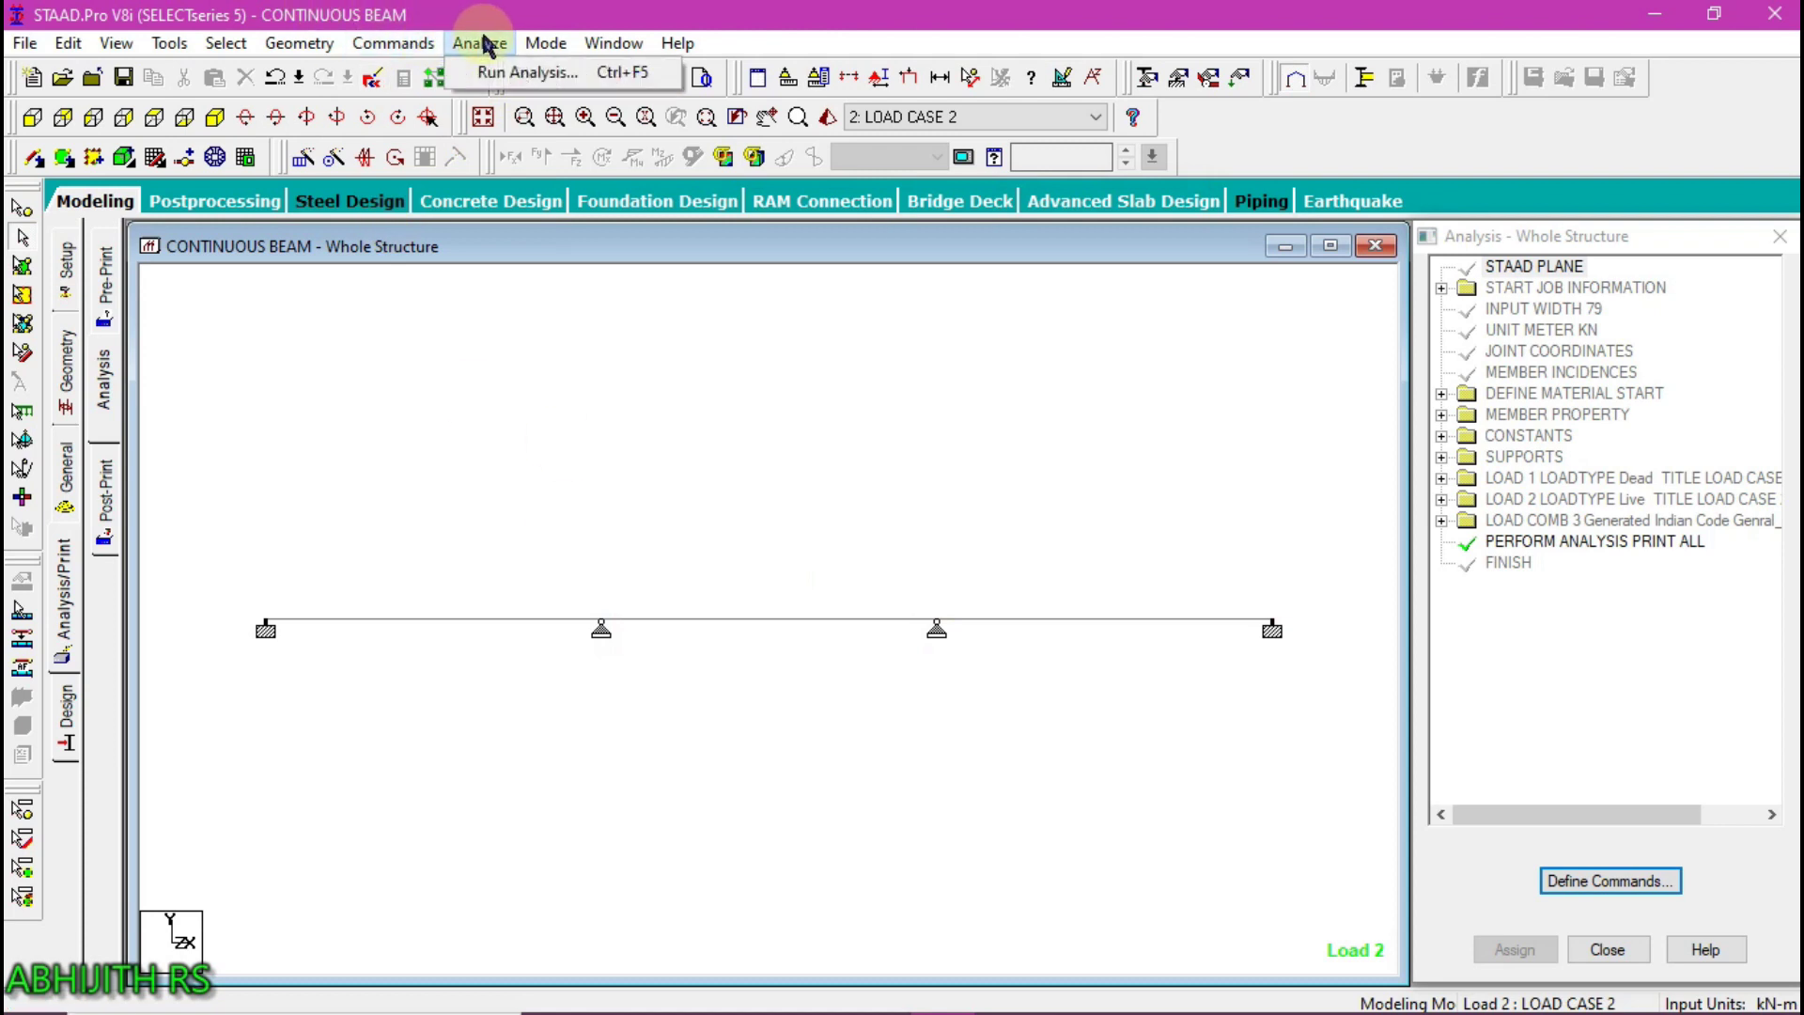
{"action": "left_click", "coordinate": [524, 75]}
{"action": "left_click", "coordinate": [752, 553]}
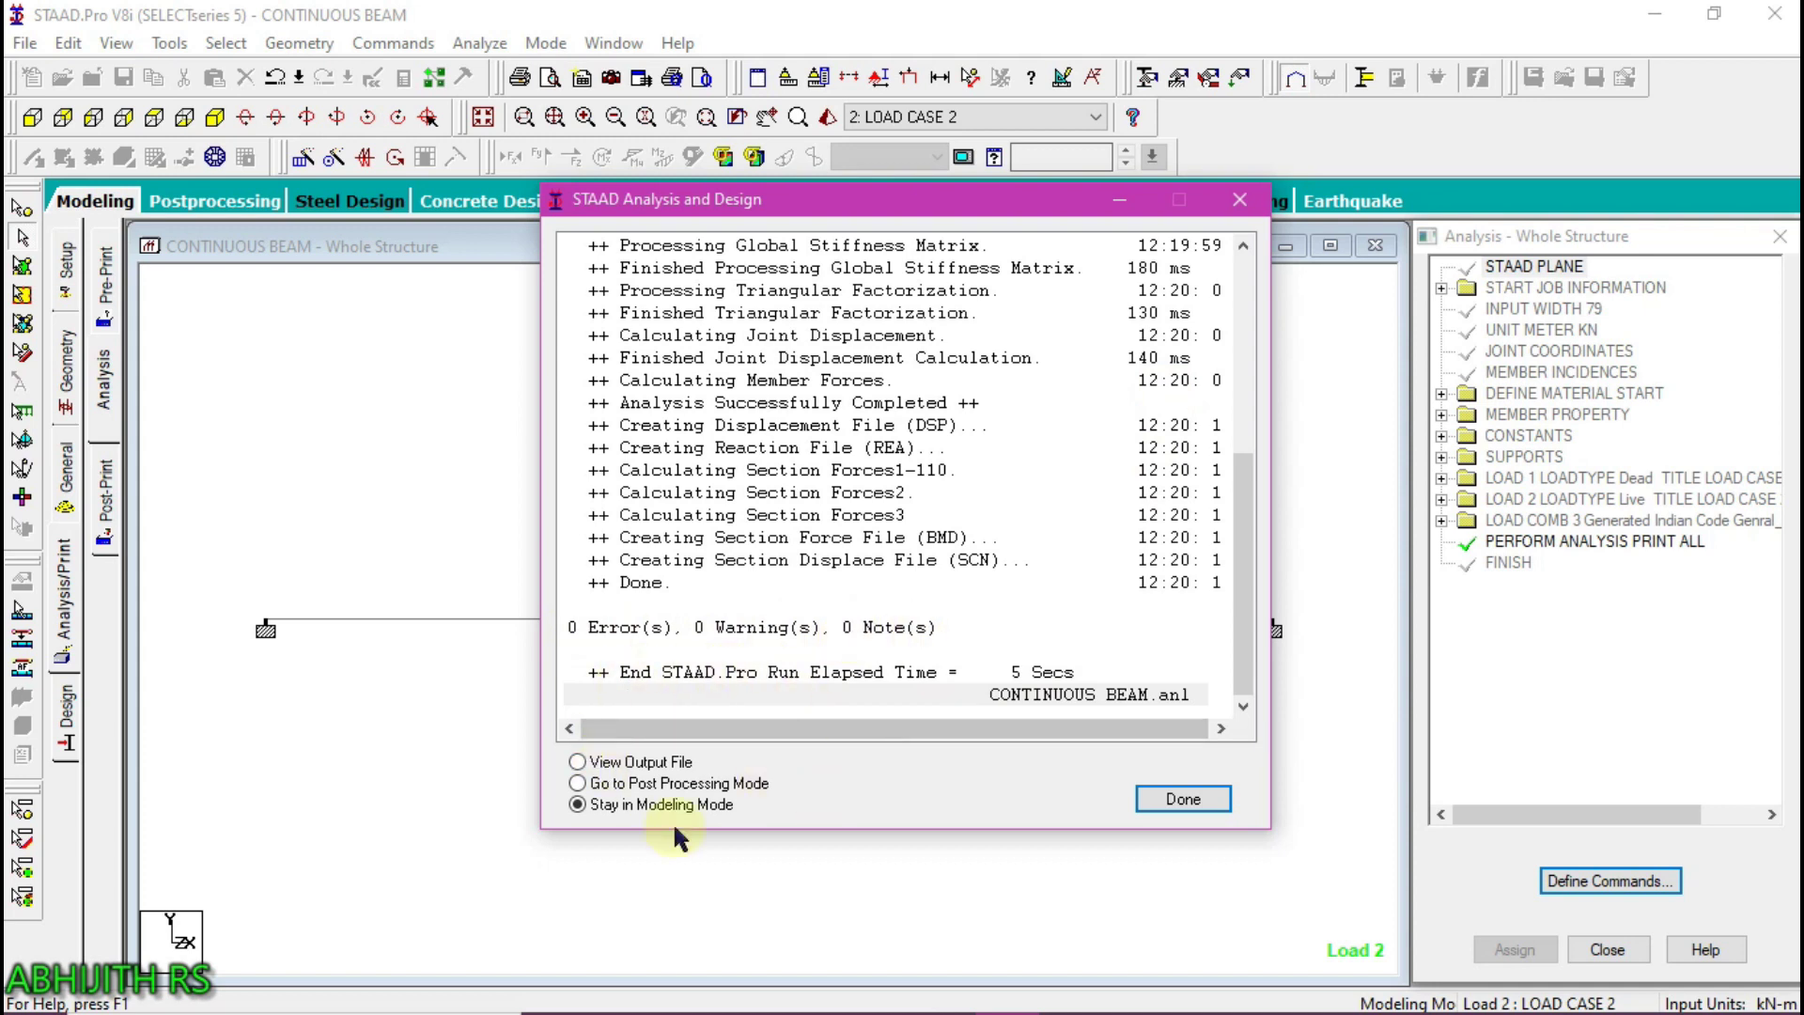
{"action": "left_click", "coordinate": [1183, 800]}
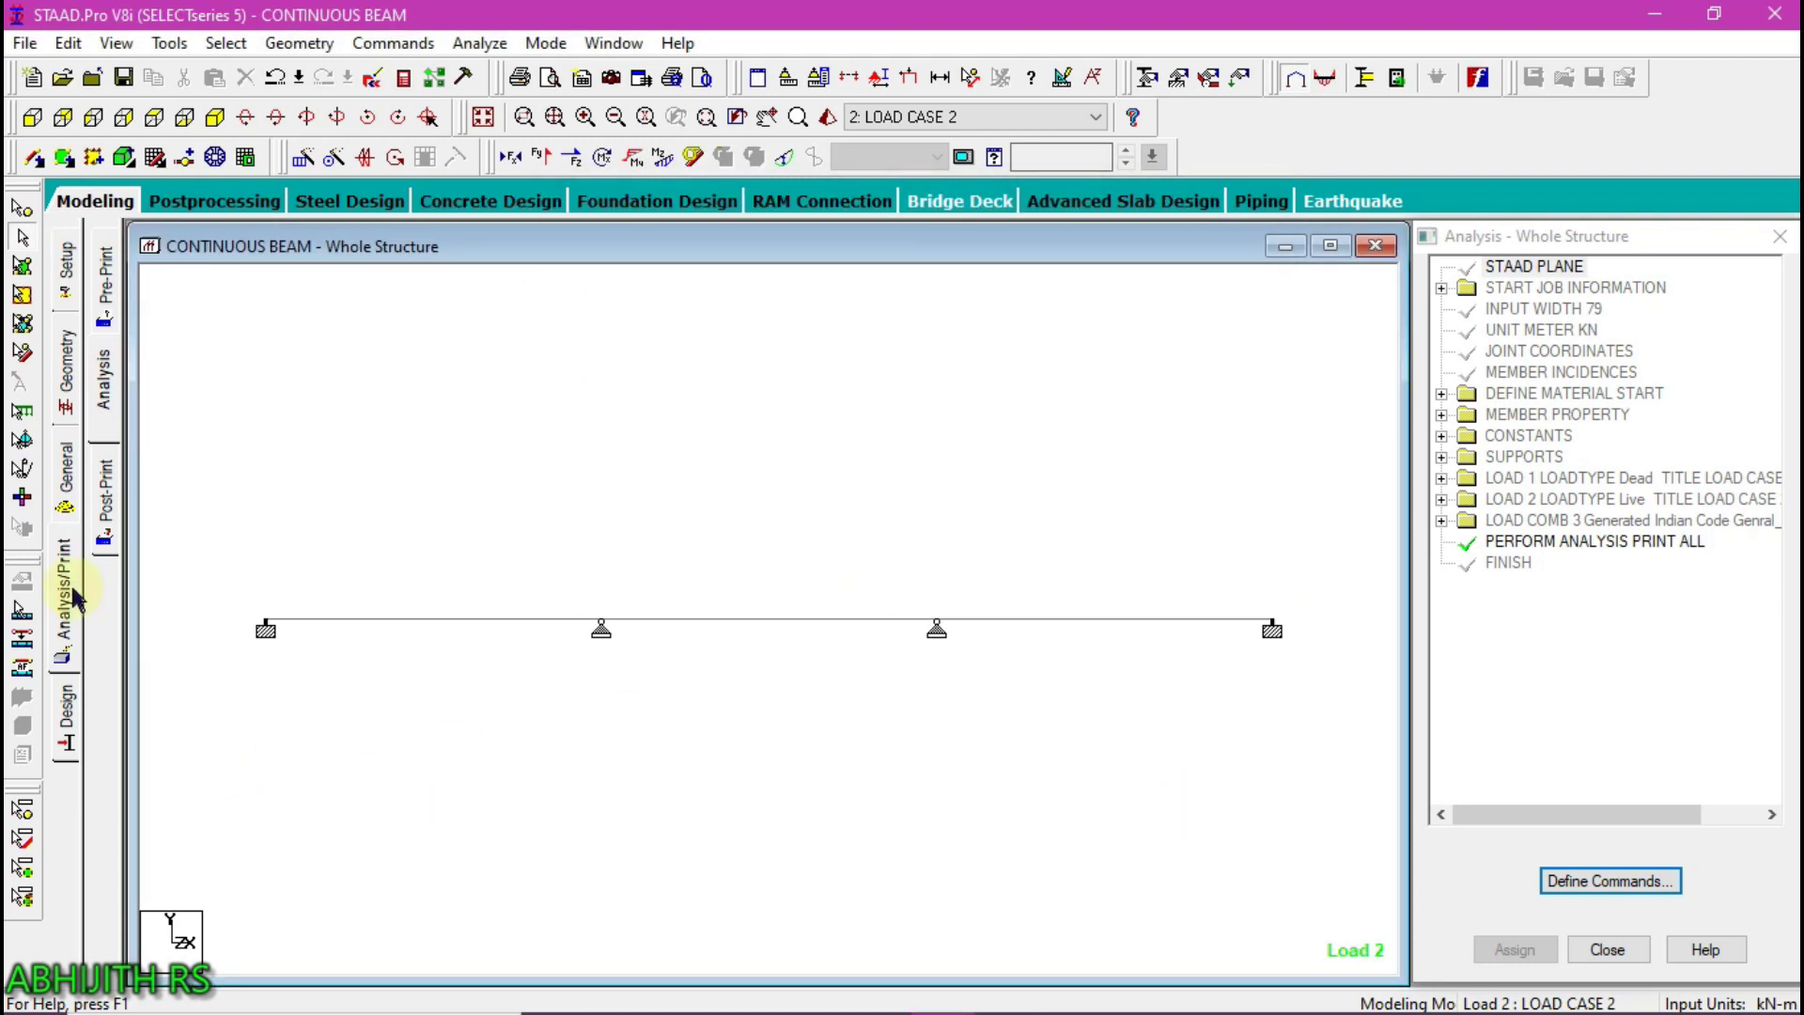
Open the concrete design settings and set the current design code to IS456
{"action": "left_click", "coordinate": [65, 719]}
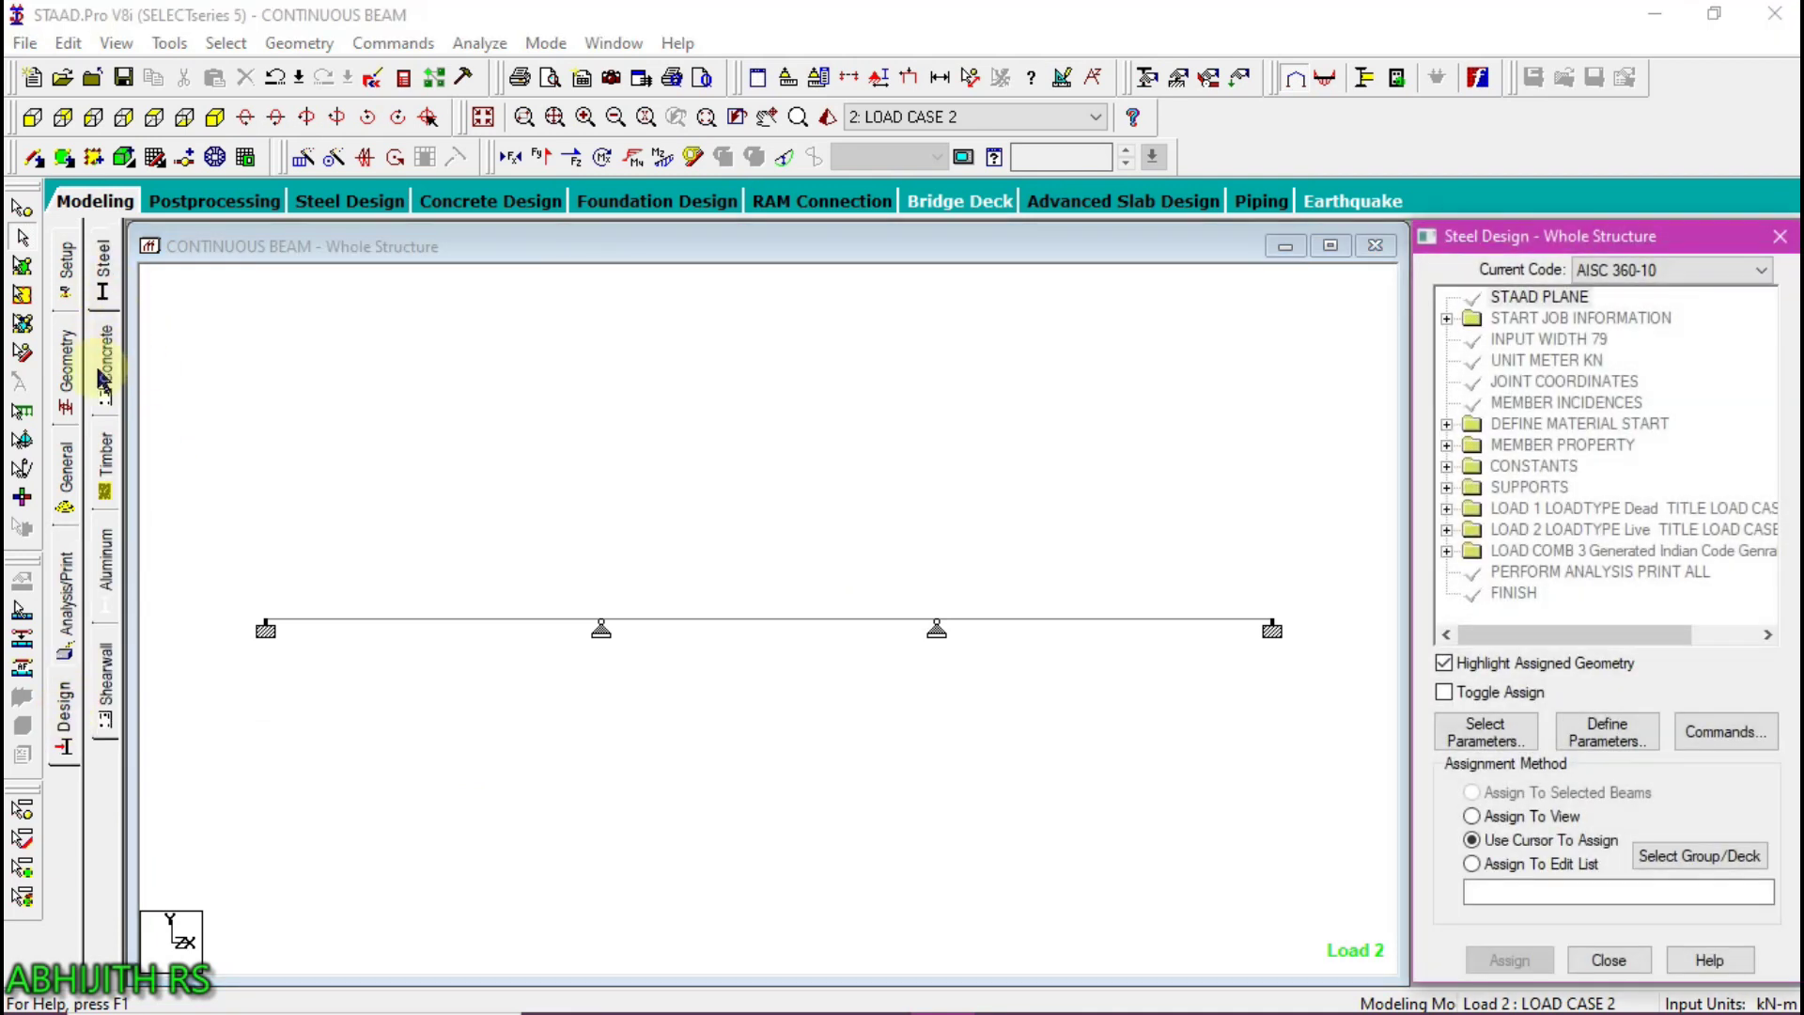
{"action": "left_click", "coordinate": [104, 389]}
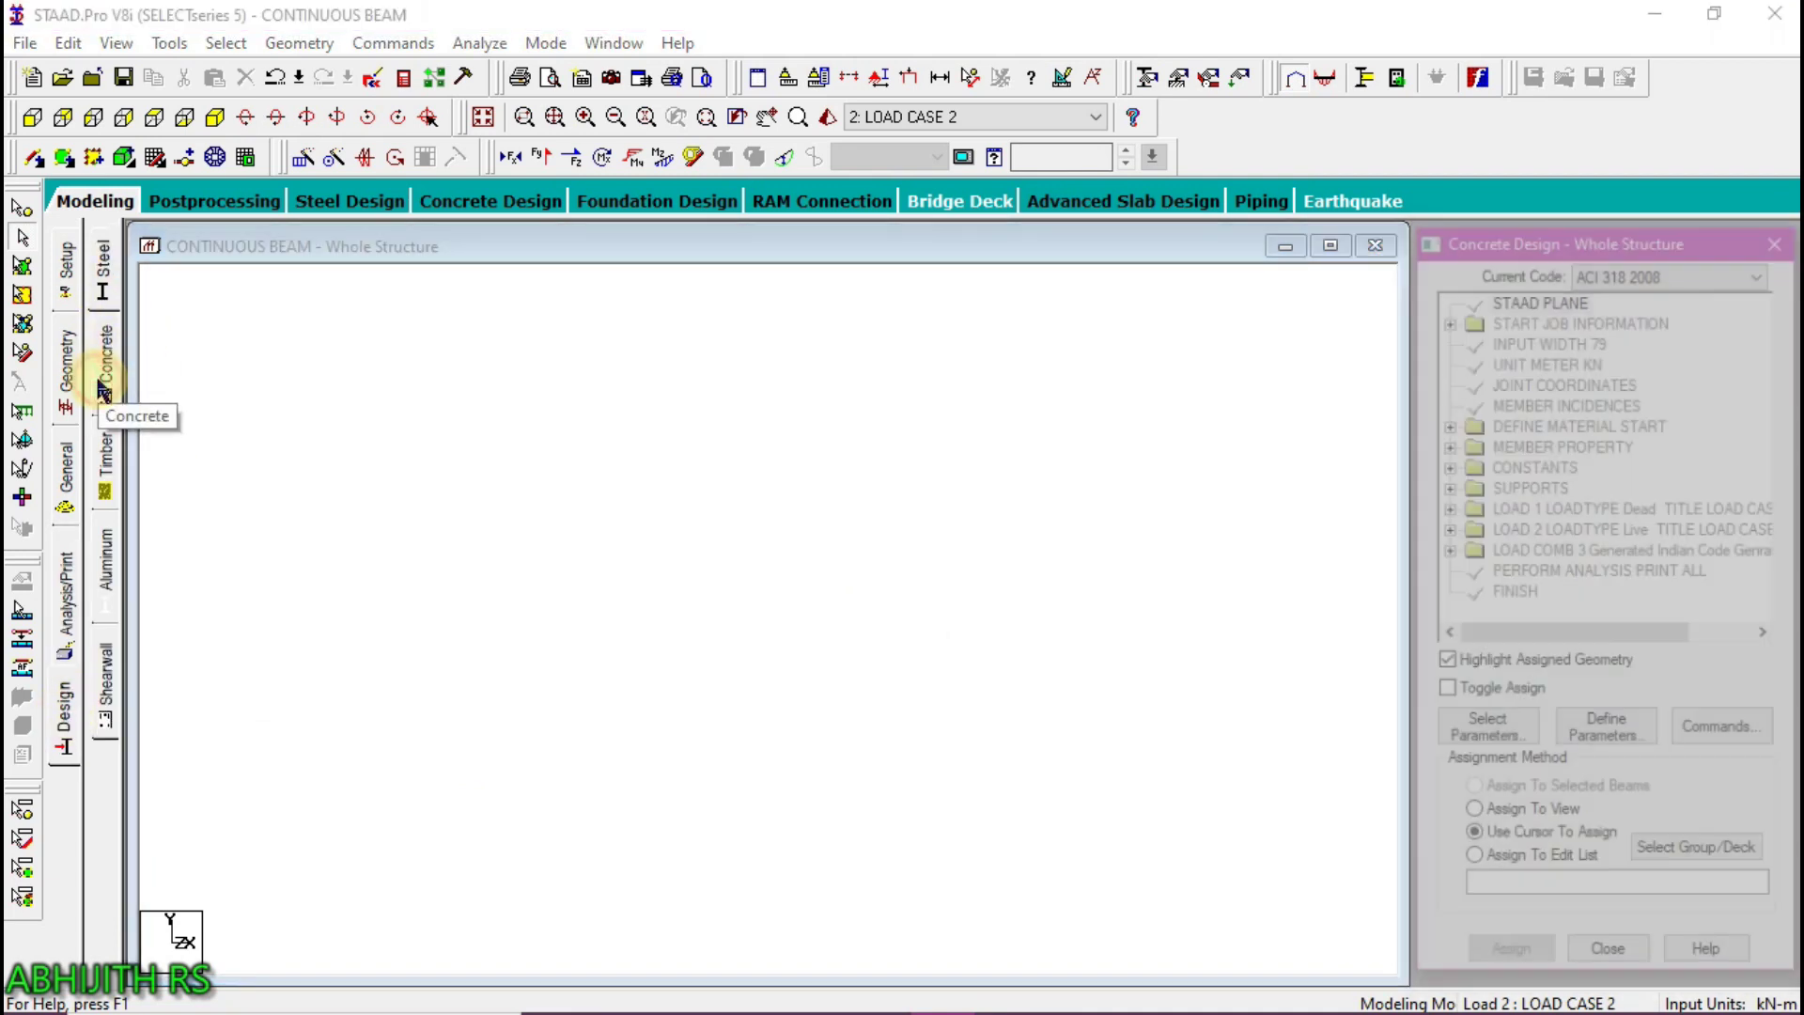
{"action": "left_click", "coordinate": [1621, 270]}
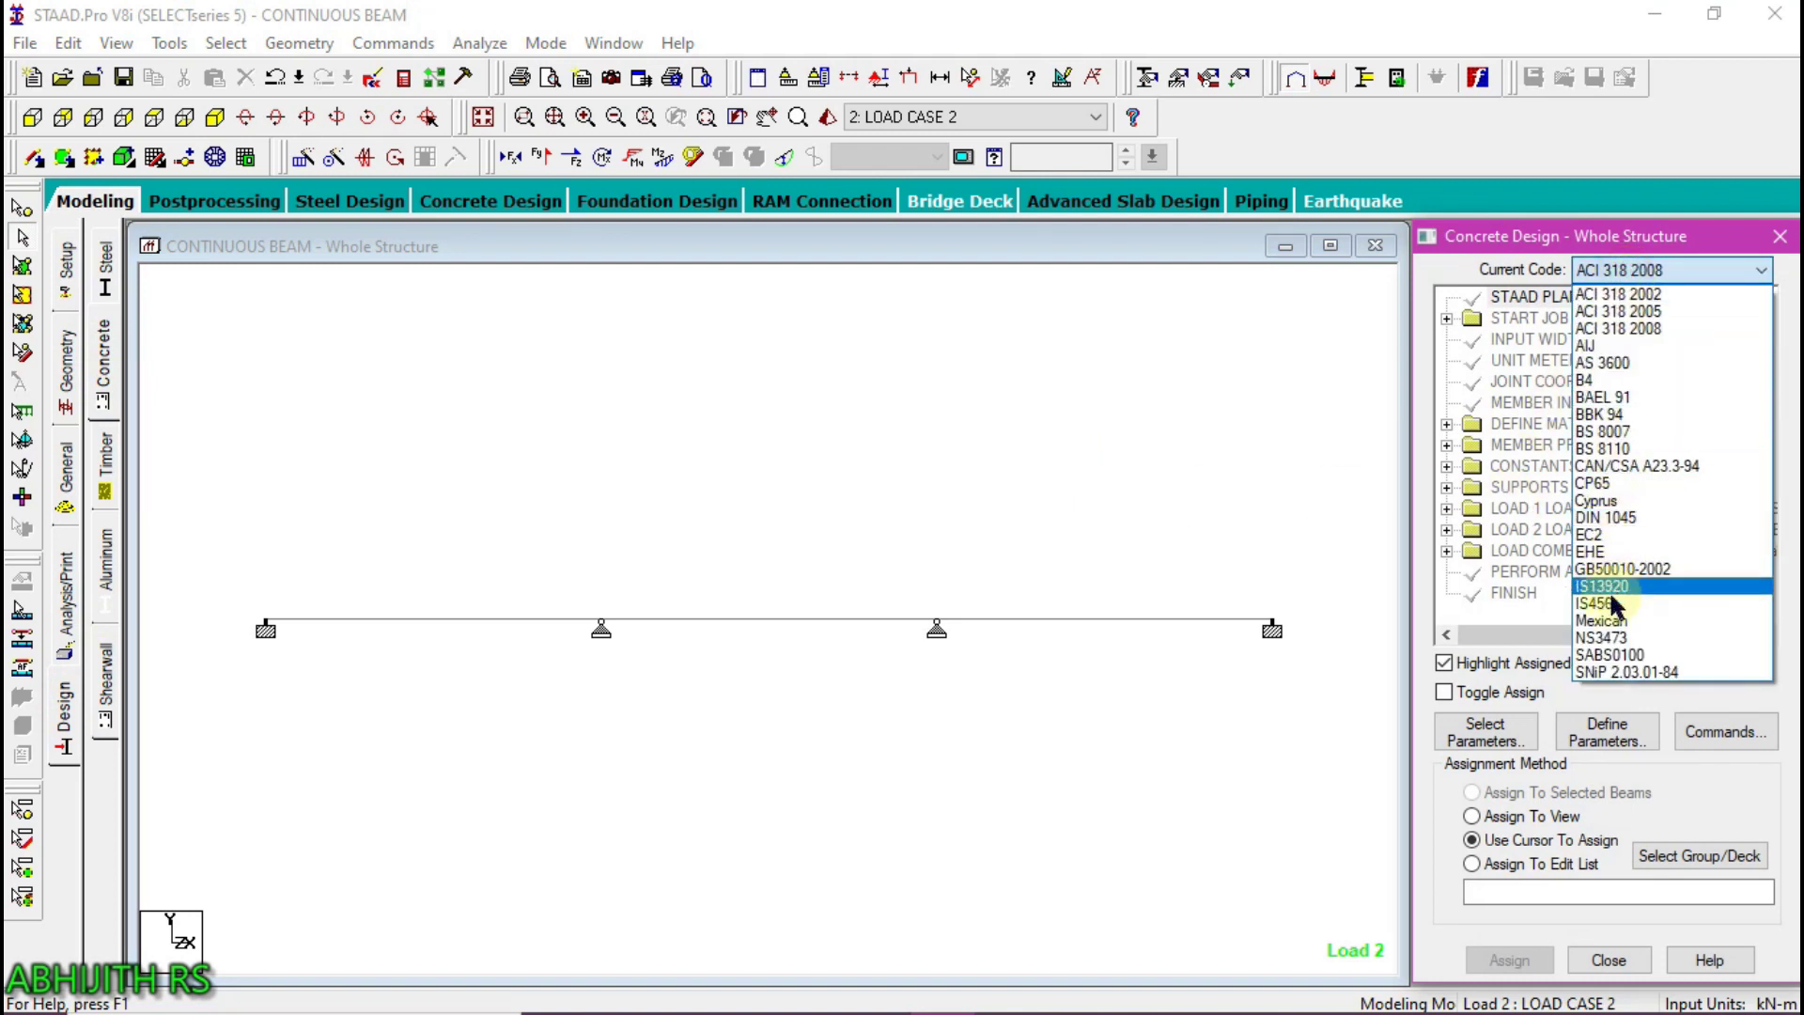
{"action": "left_click", "coordinate": [1612, 603]}
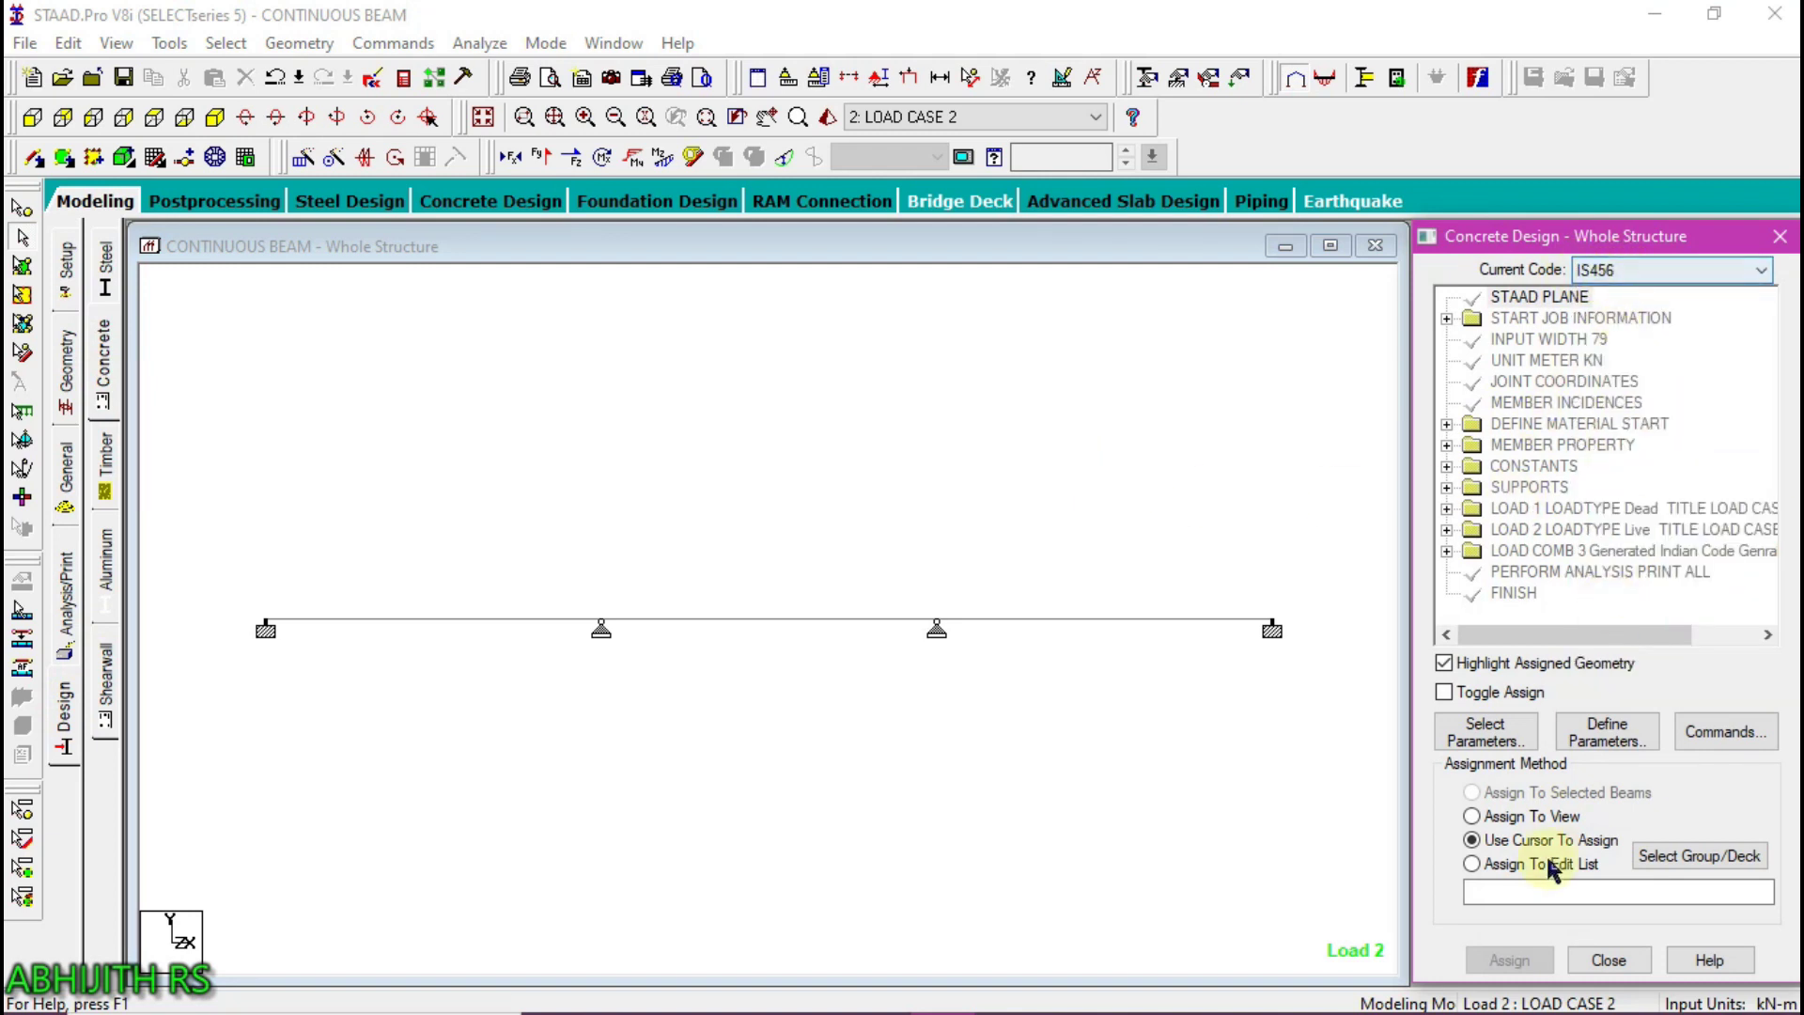
Limit the selected design parameters to Fc, Fymain and Fysec
{"action": "left_click", "coordinate": [1488, 735]}
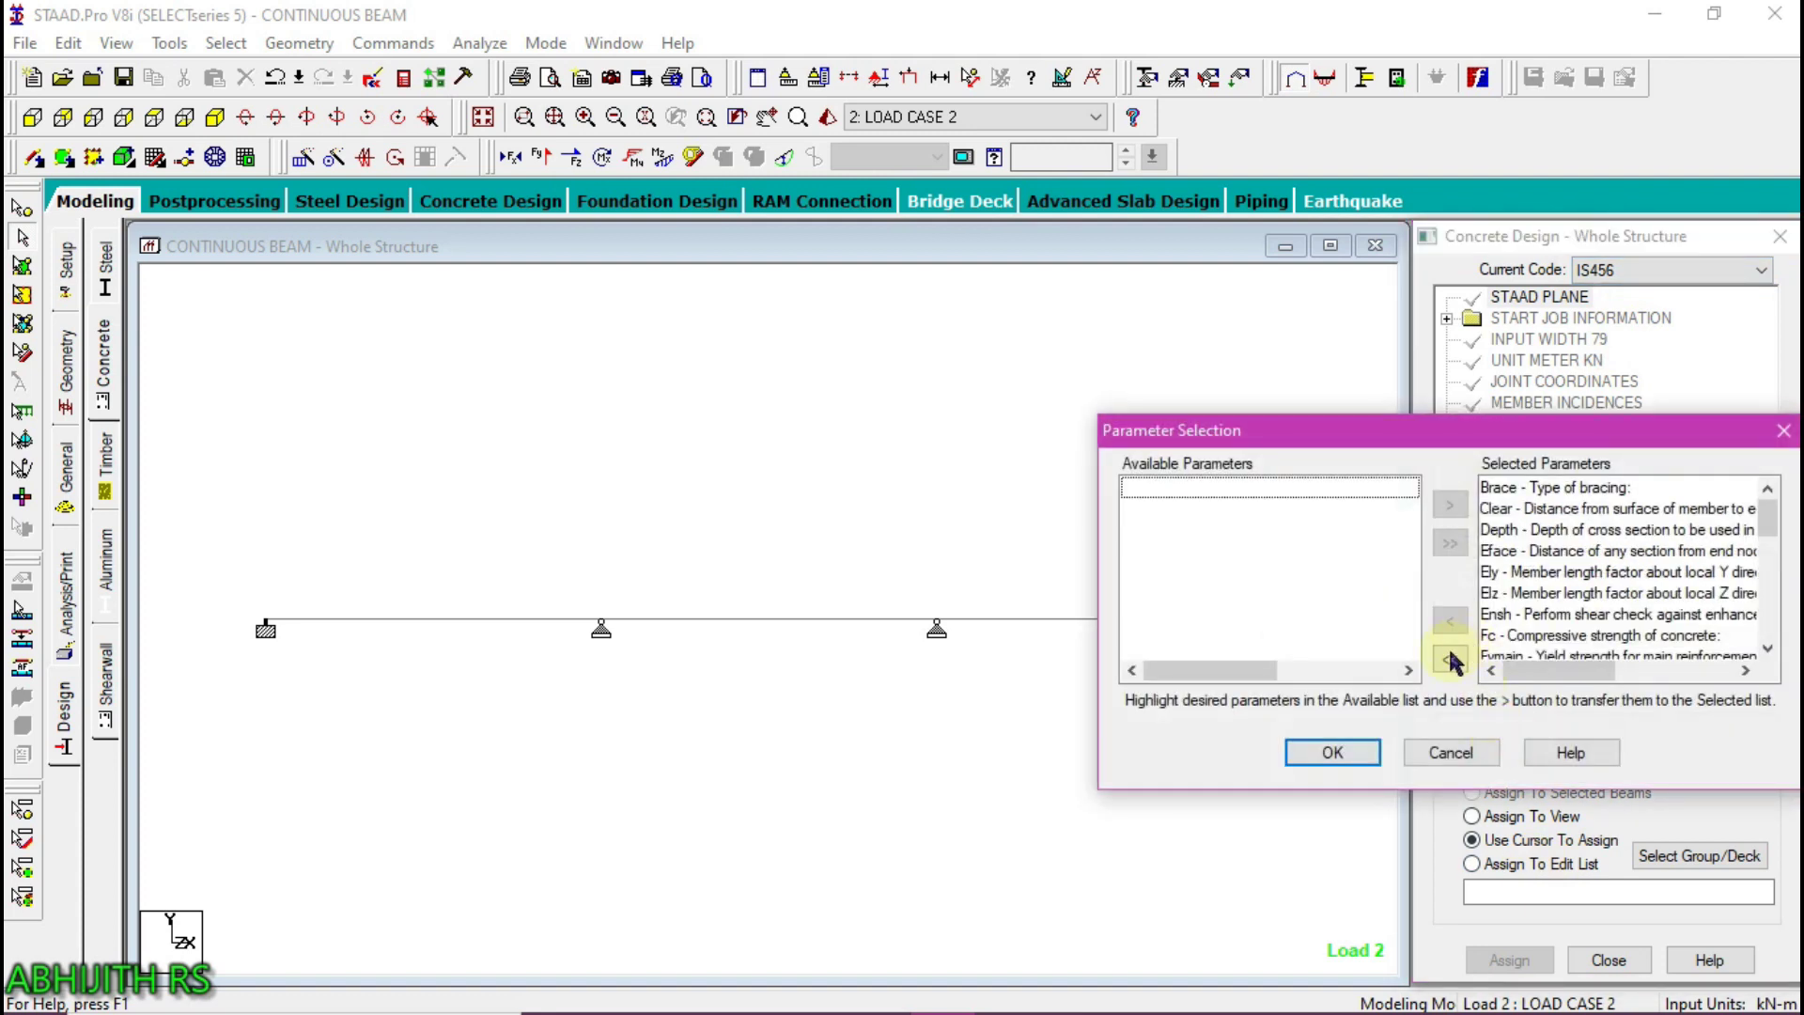
{"action": "left_click", "coordinate": [1453, 658]}
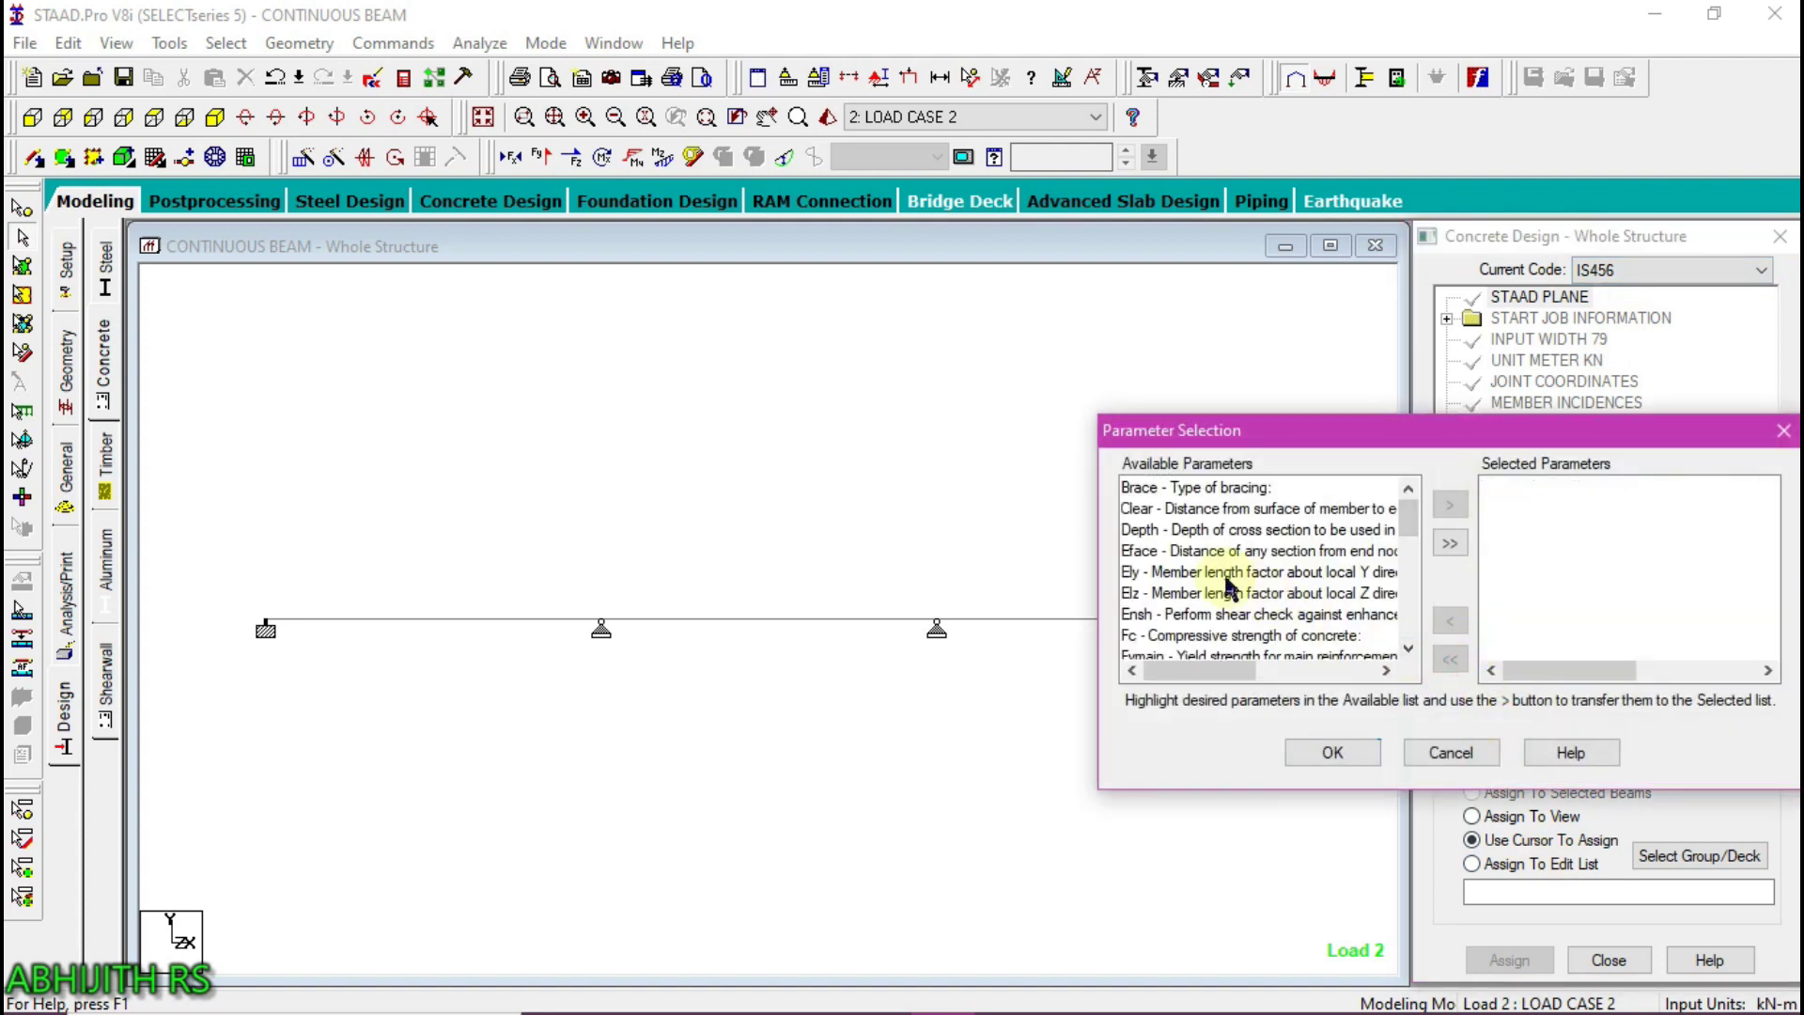
{"action": "scroll", "coordinate": [1226, 585], "scroll_direction": "down", "scroll_amount": 1}
{"action": "scroll", "coordinate": [1226, 584], "scroll_direction": "down", "scroll_amount": 1}
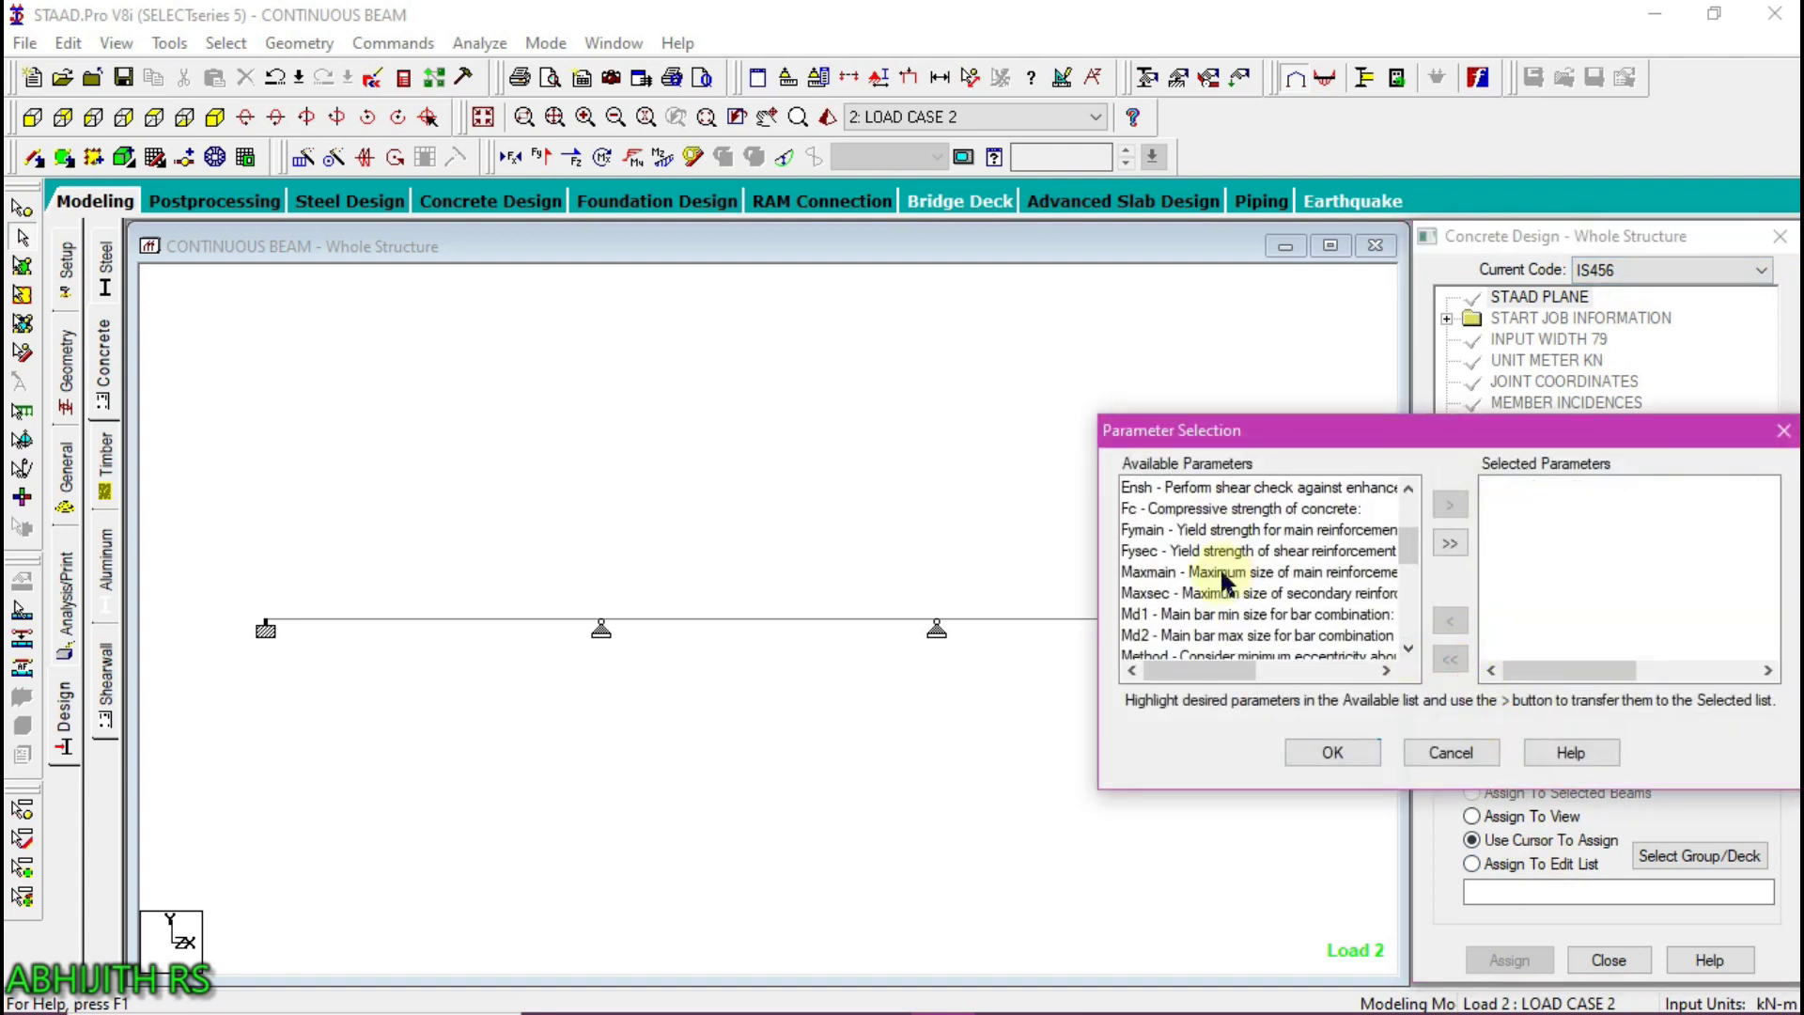
{"action": "left_click", "coordinate": [1165, 510]}
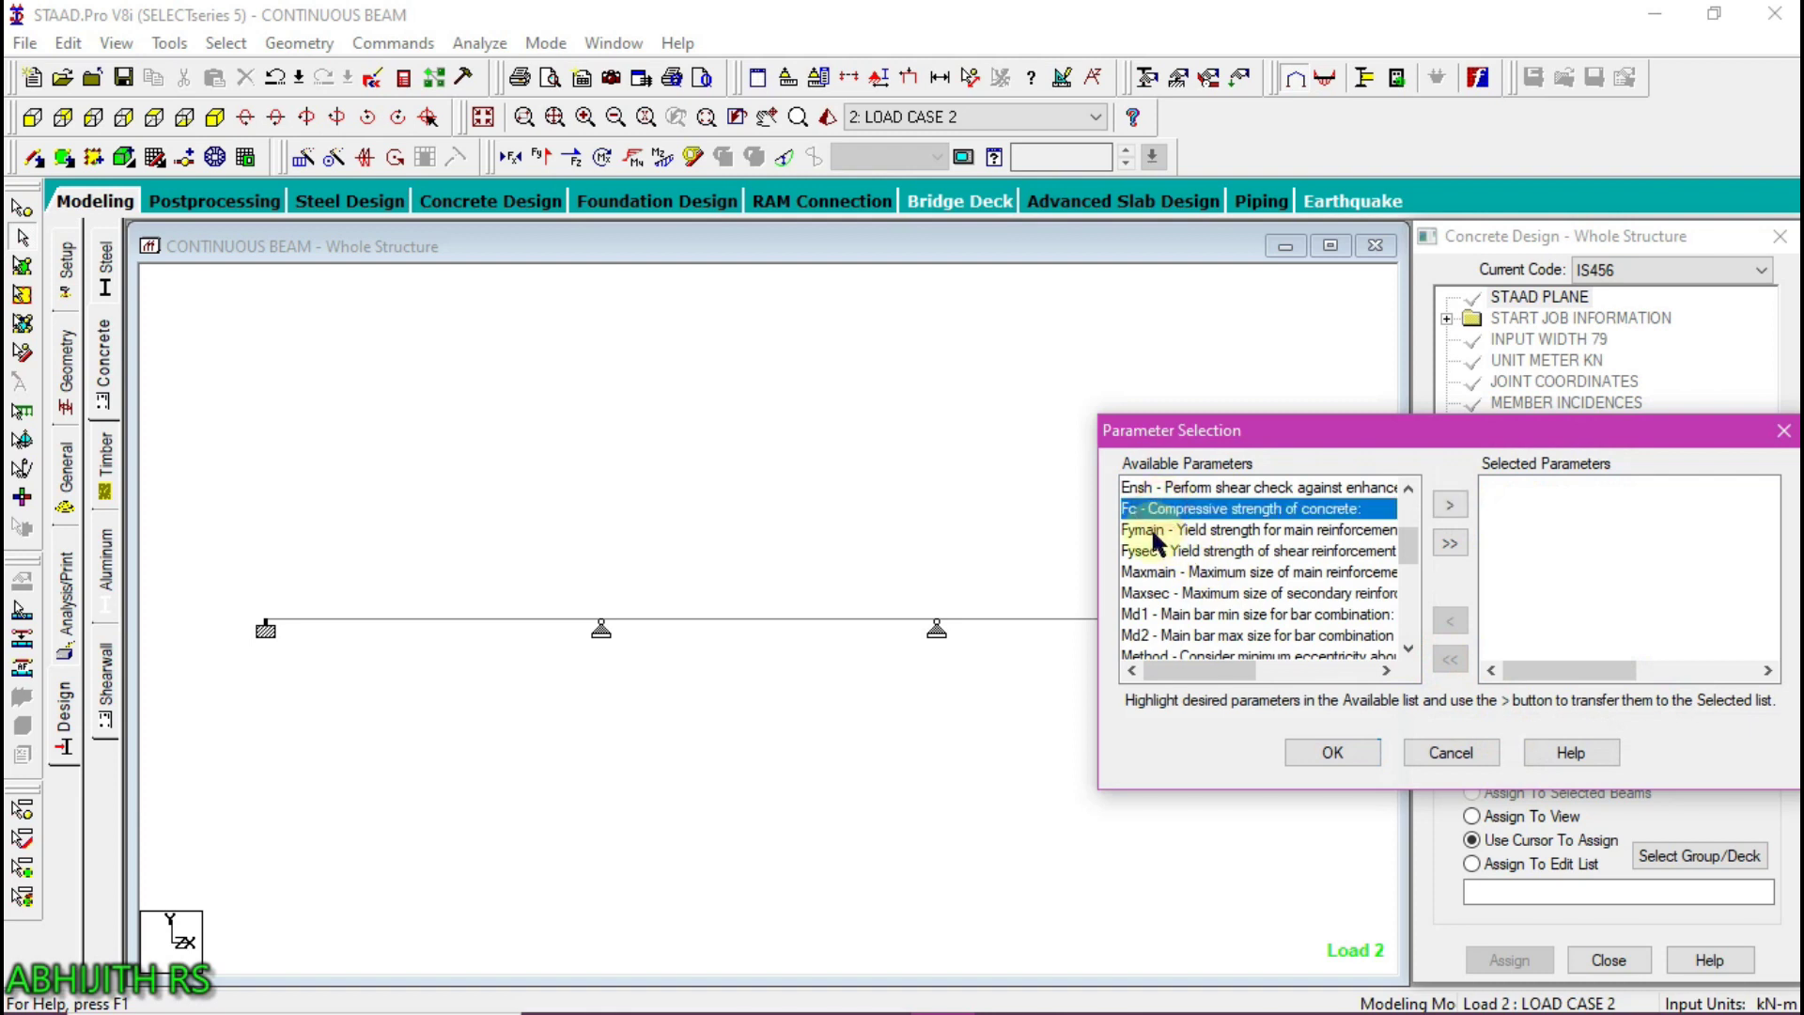
{"action": "left_click", "coordinate": [1155, 532], "text": "ctrl"}
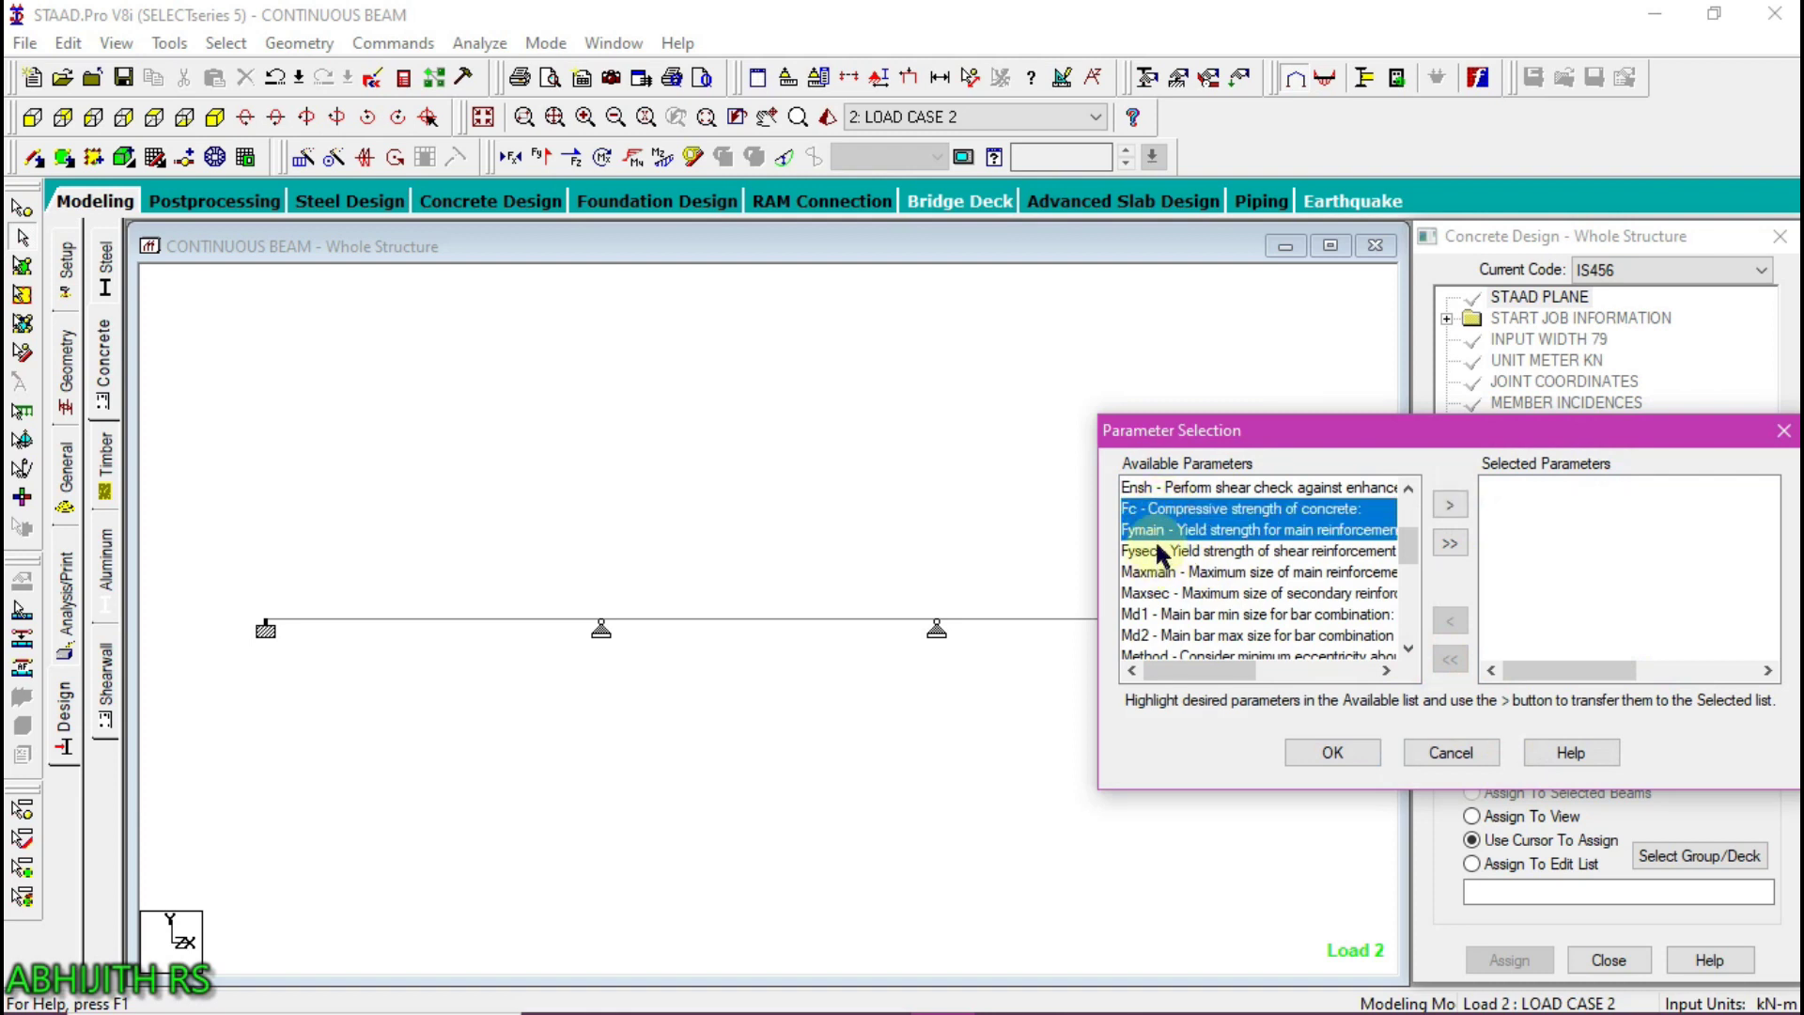
{"action": "left_click", "coordinate": [1162, 551], "text": "ctrl"}
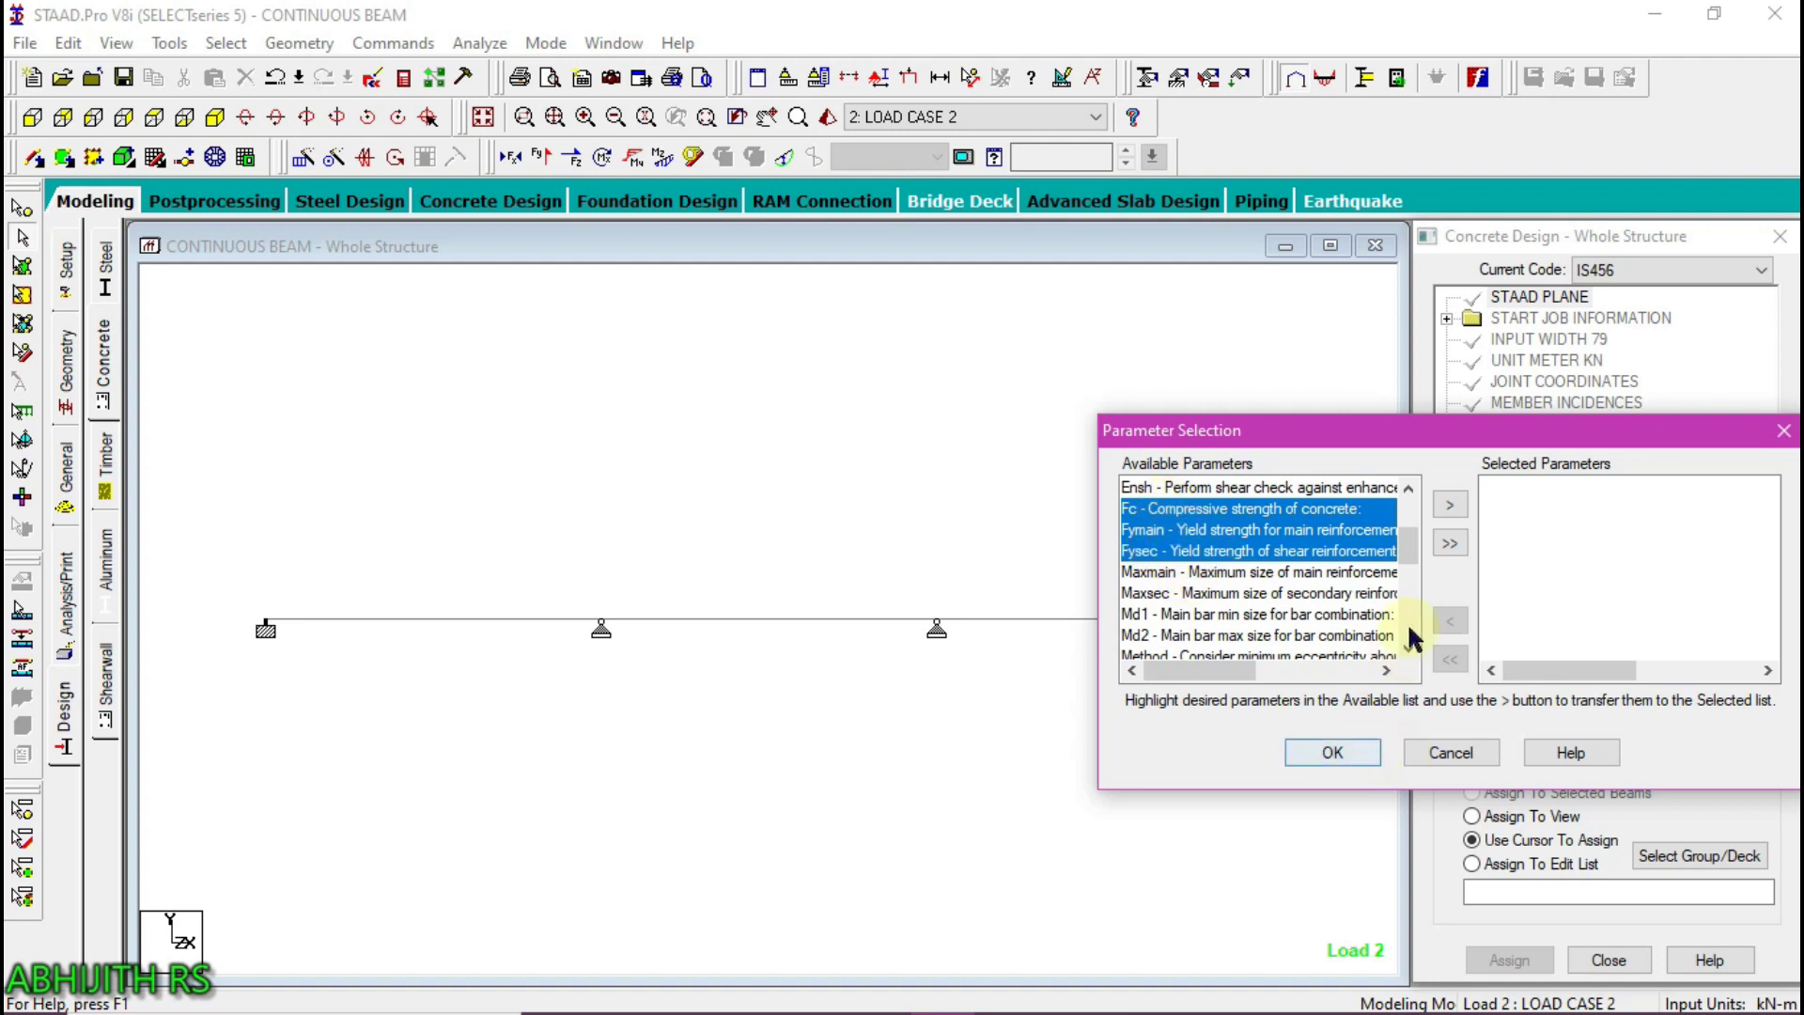
{"action": "left_click", "coordinate": [1450, 509]}
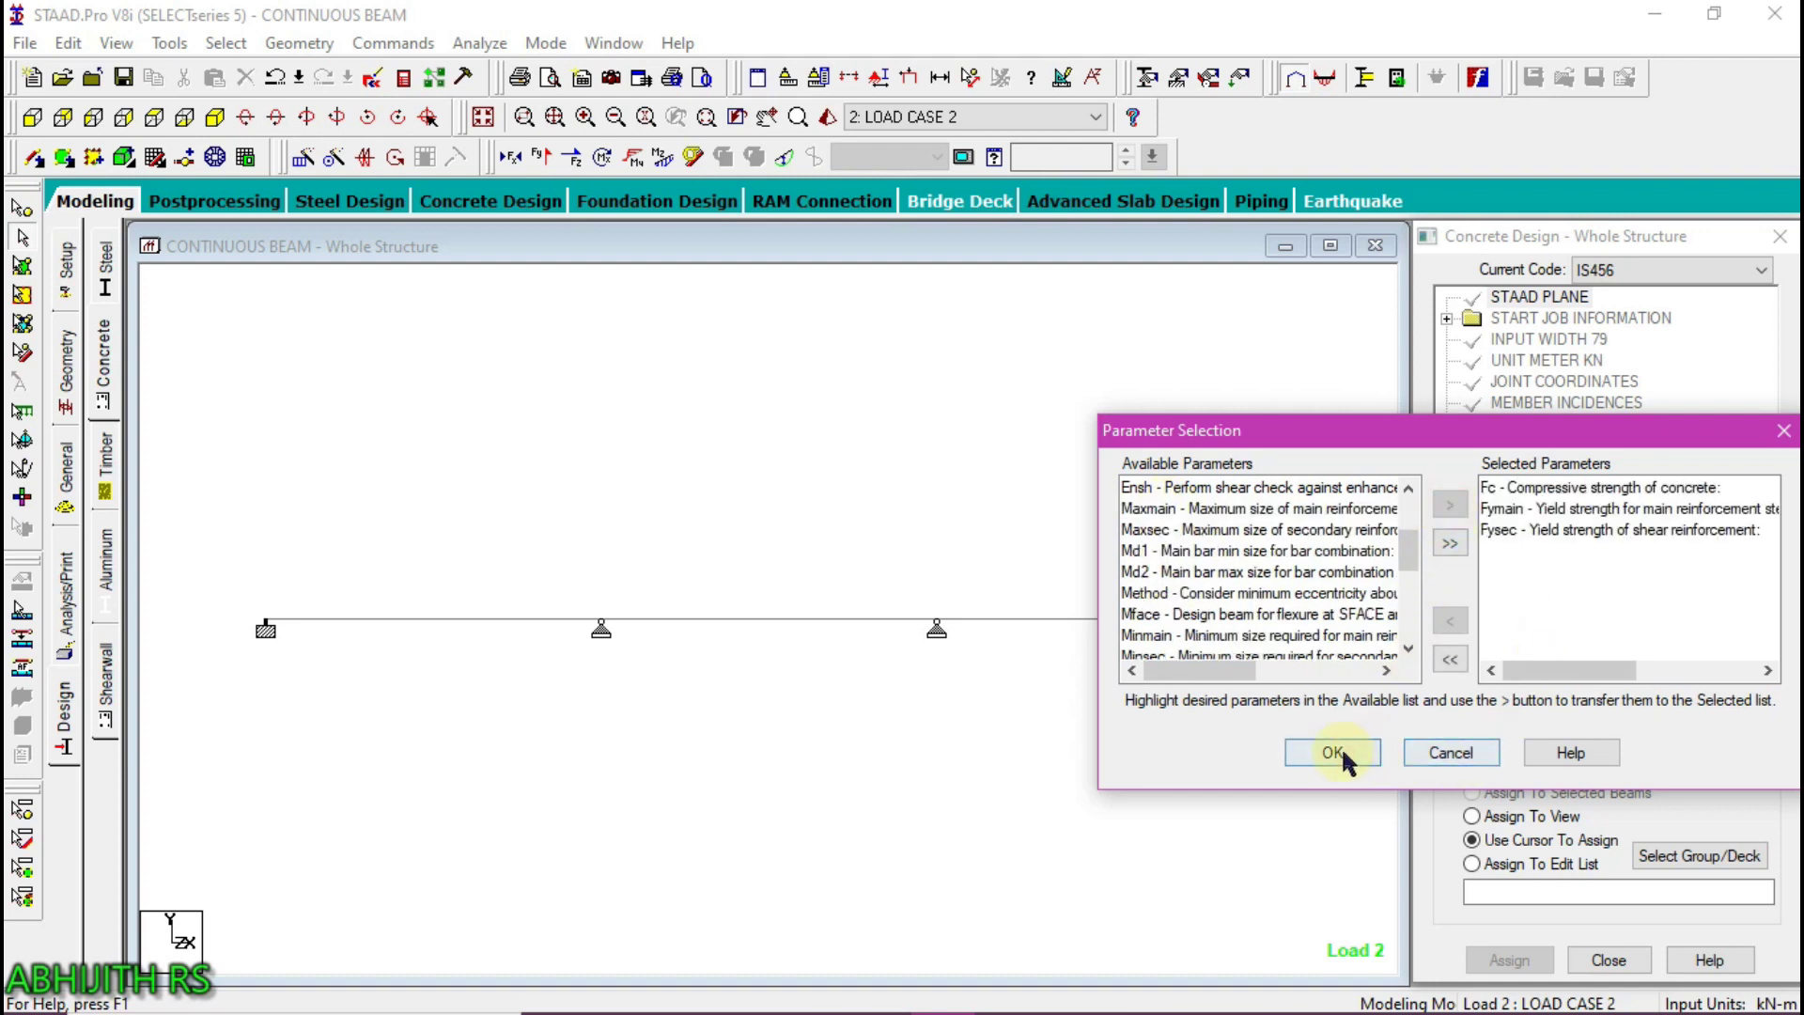
{"action": "left_click", "coordinate": [1335, 753]}
Define the FC parameter with a concrete compressive strength of 25000 kN/m2 and add it to the design
{"action": "left_click", "coordinate": [1609, 737]}
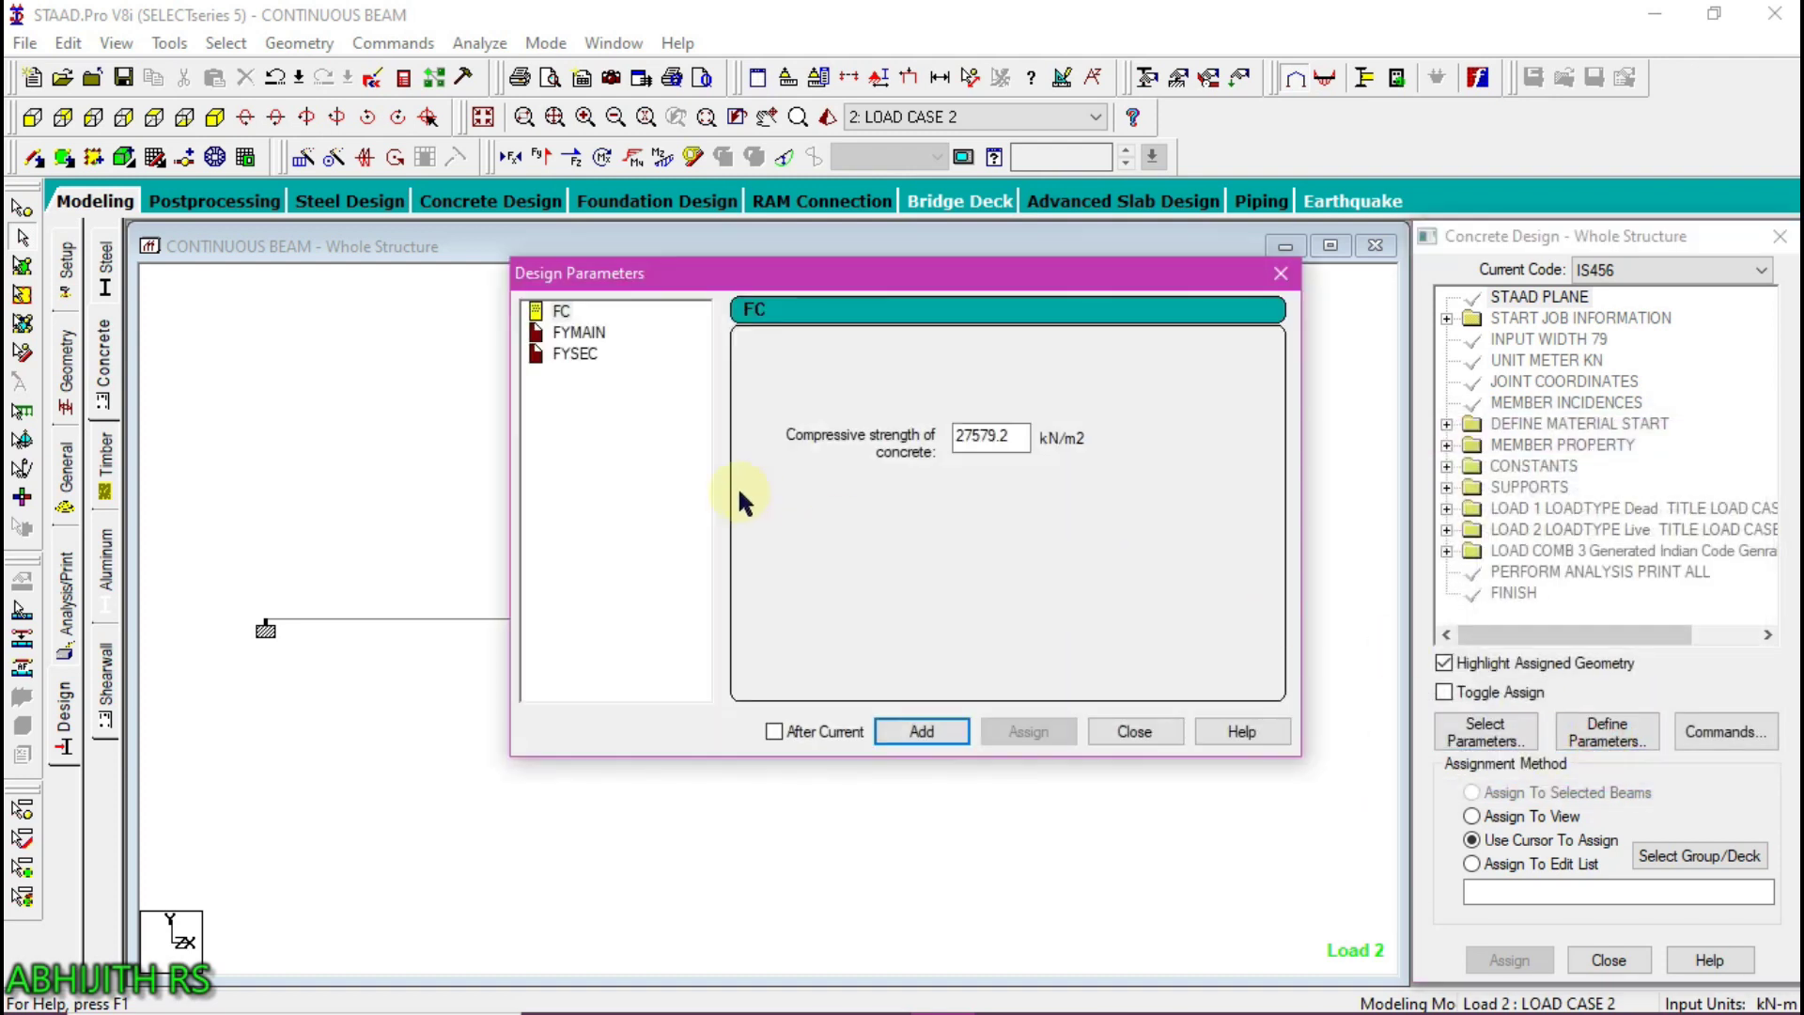
{"action": "left_click_drag", "start_coordinate": [1008, 435], "coordinate": [917, 445]}
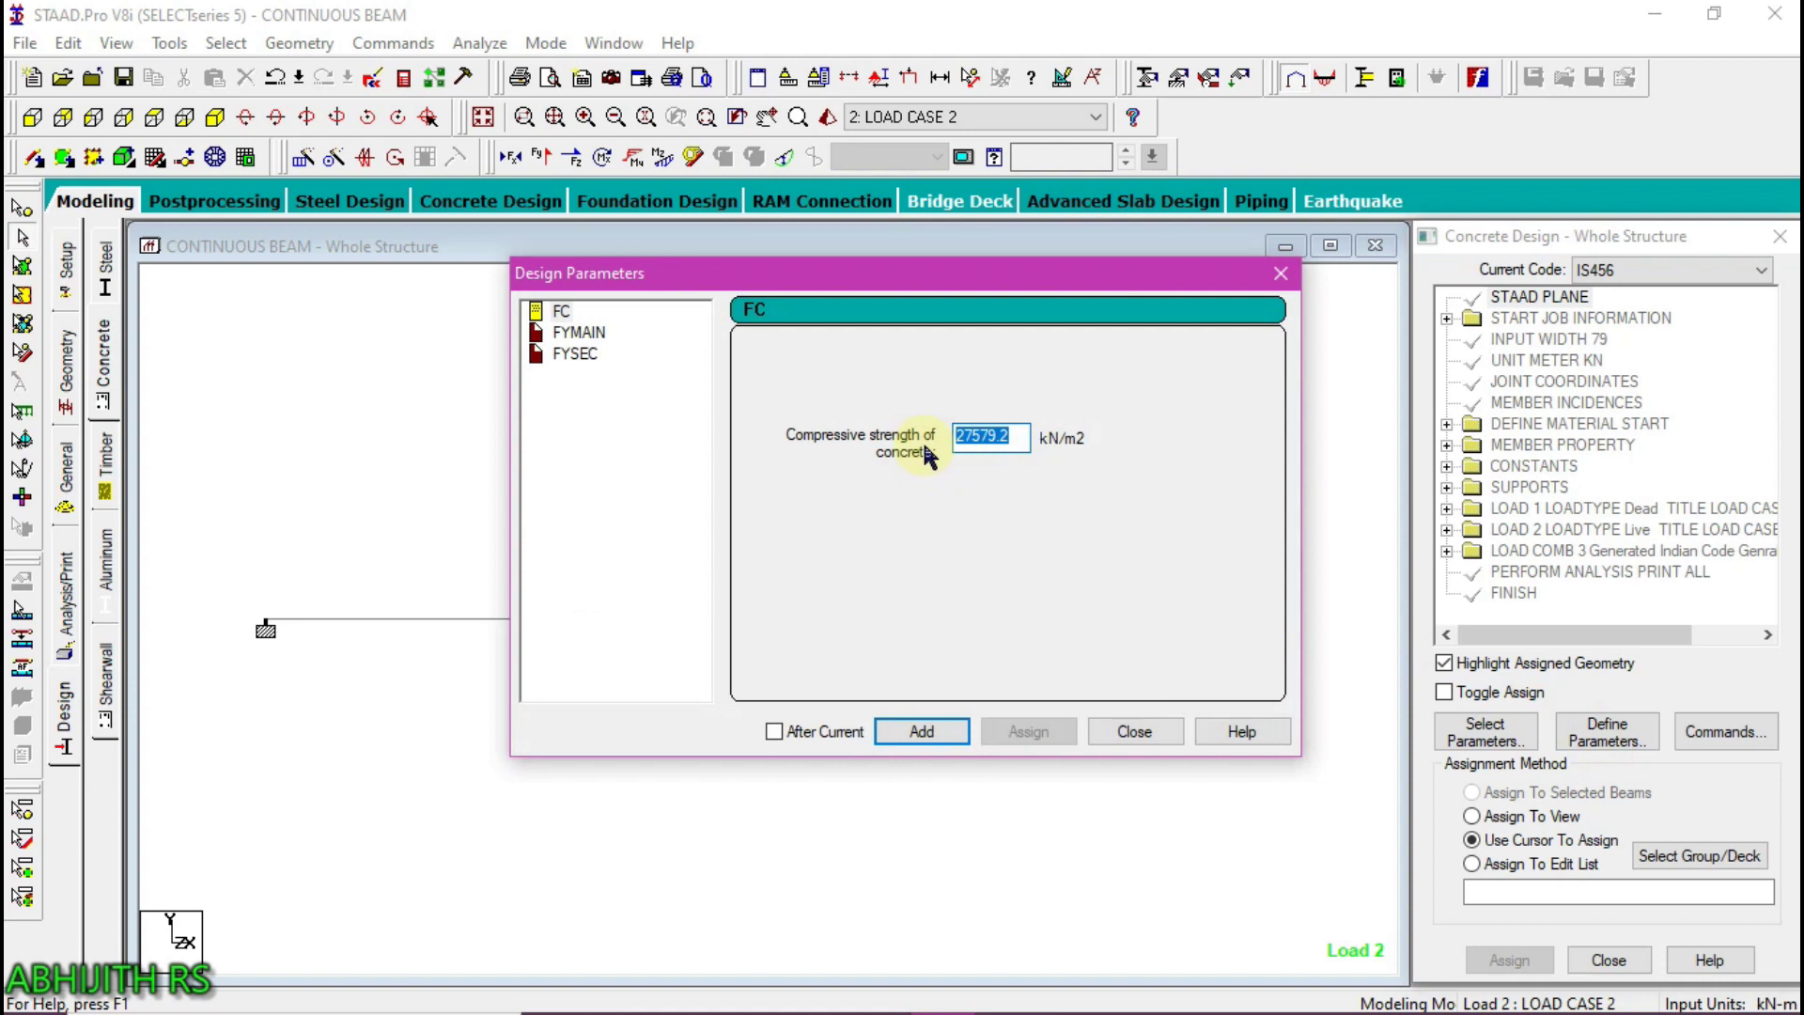
{"action": "type", "text": "25000"}
{"action": "left_click", "coordinate": [933, 731]}
Add the FYMAIN and FYSEC parameters, each with a reinforcement yield strength of 415000 kN/m2
{"action": "left_click", "coordinate": [575, 333]}
{"action": "left_click_drag", "start_coordinate": [1028, 437], "coordinate": [843, 443]}
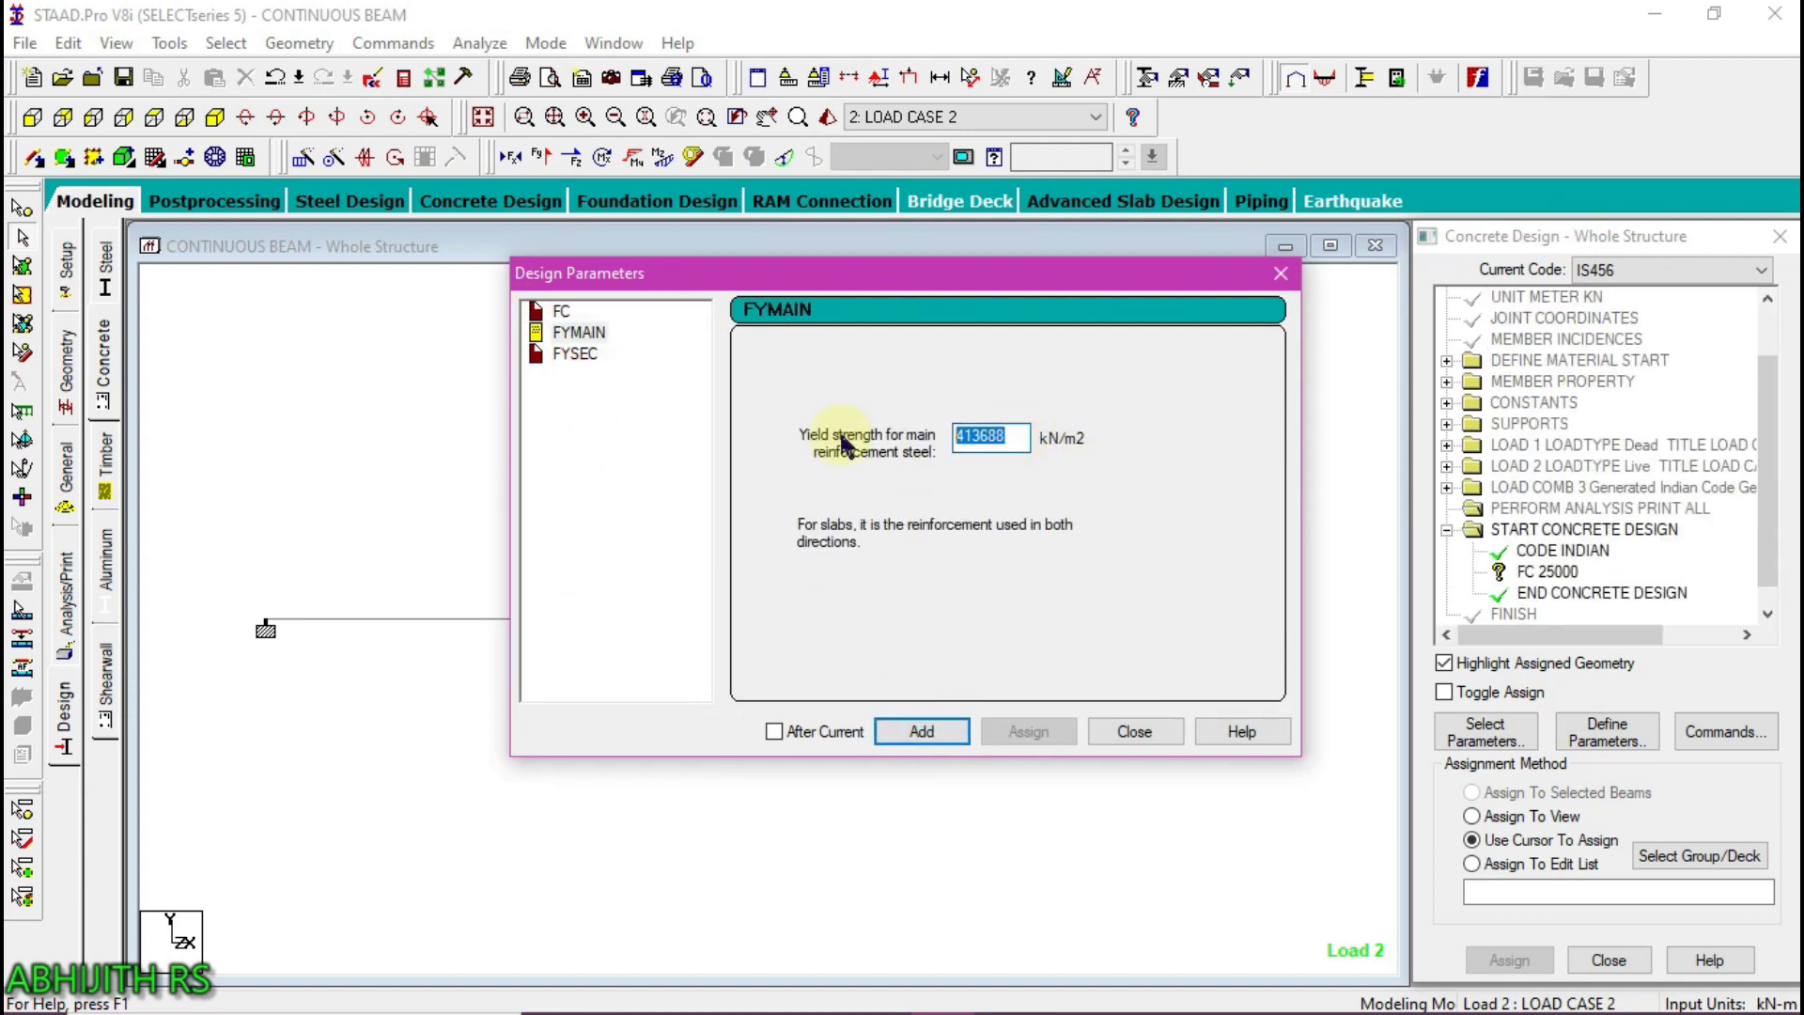
{"action": "type", "text": "415000"}
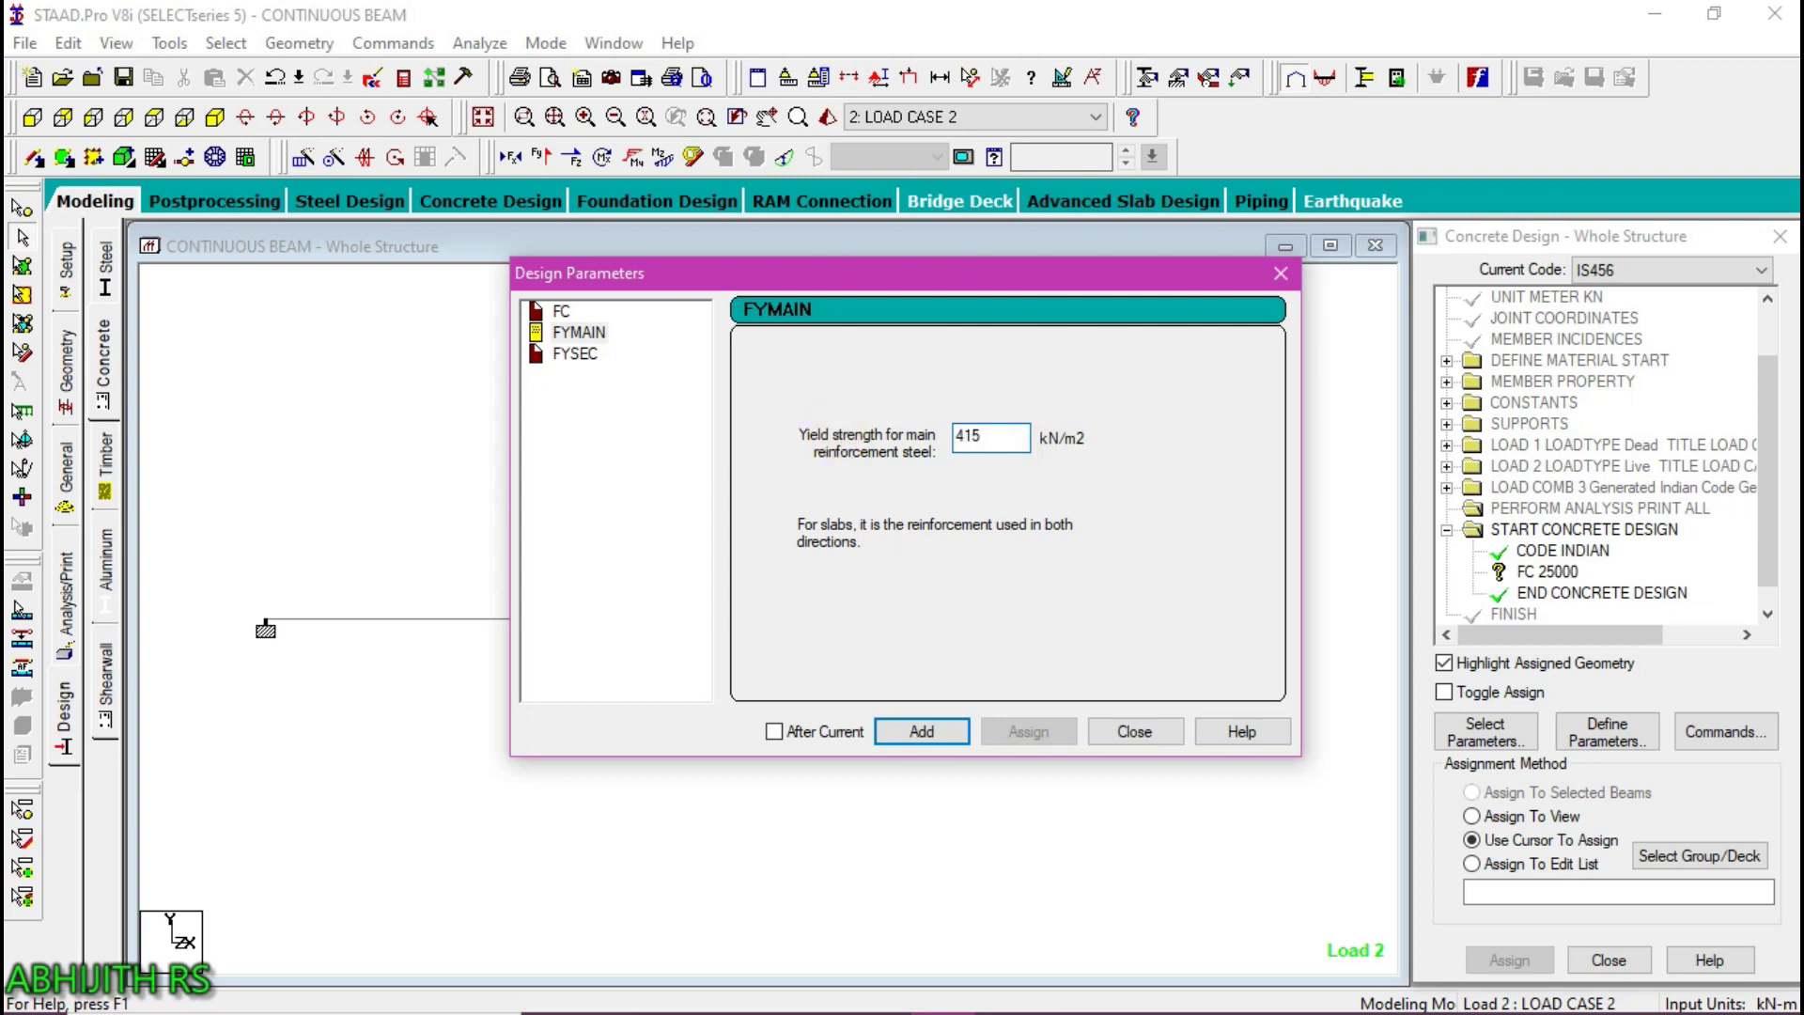
{"action": "left_click", "coordinate": [940, 729]}
{"action": "left_click", "coordinate": [568, 353]}
{"action": "left_click_drag", "start_coordinate": [1026, 435], "coordinate": [926, 442]}
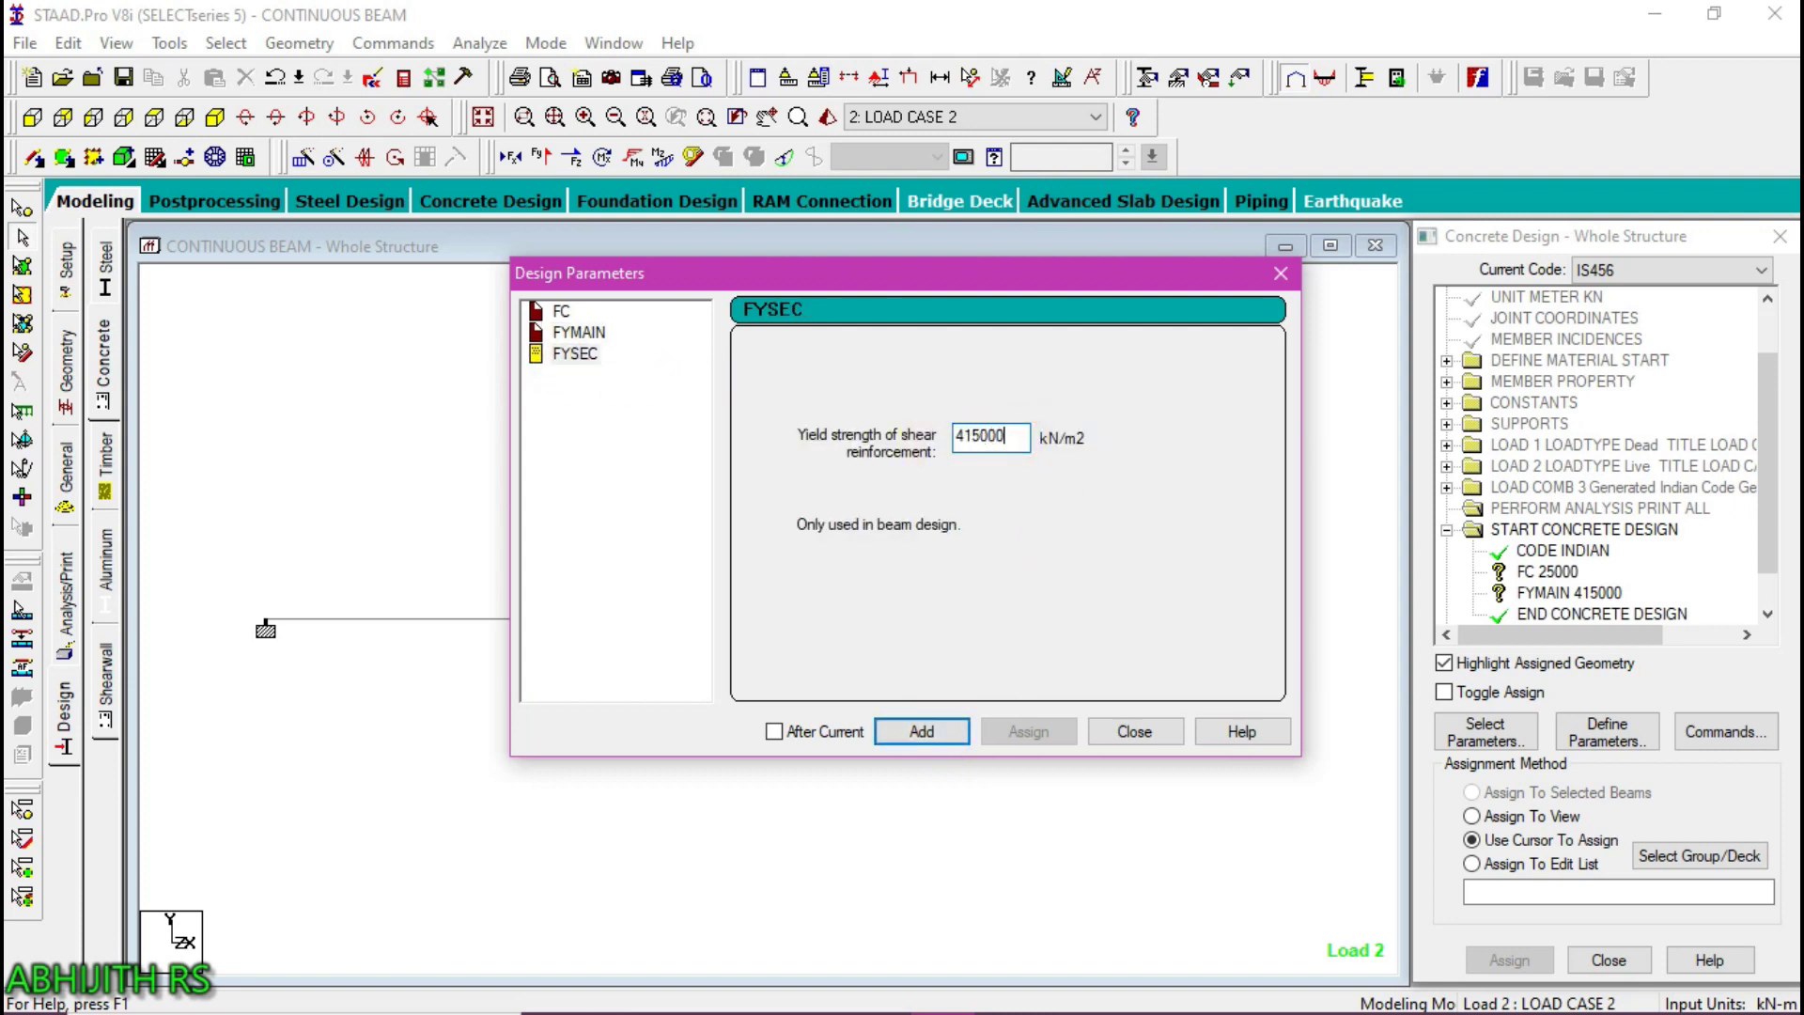
{"action": "left_click", "coordinate": [922, 731]}
{"action": "left_click", "coordinate": [1134, 731]}
Add the DESIGN BEAM command to the concrete design
{"action": "left_click", "coordinate": [1725, 731]}
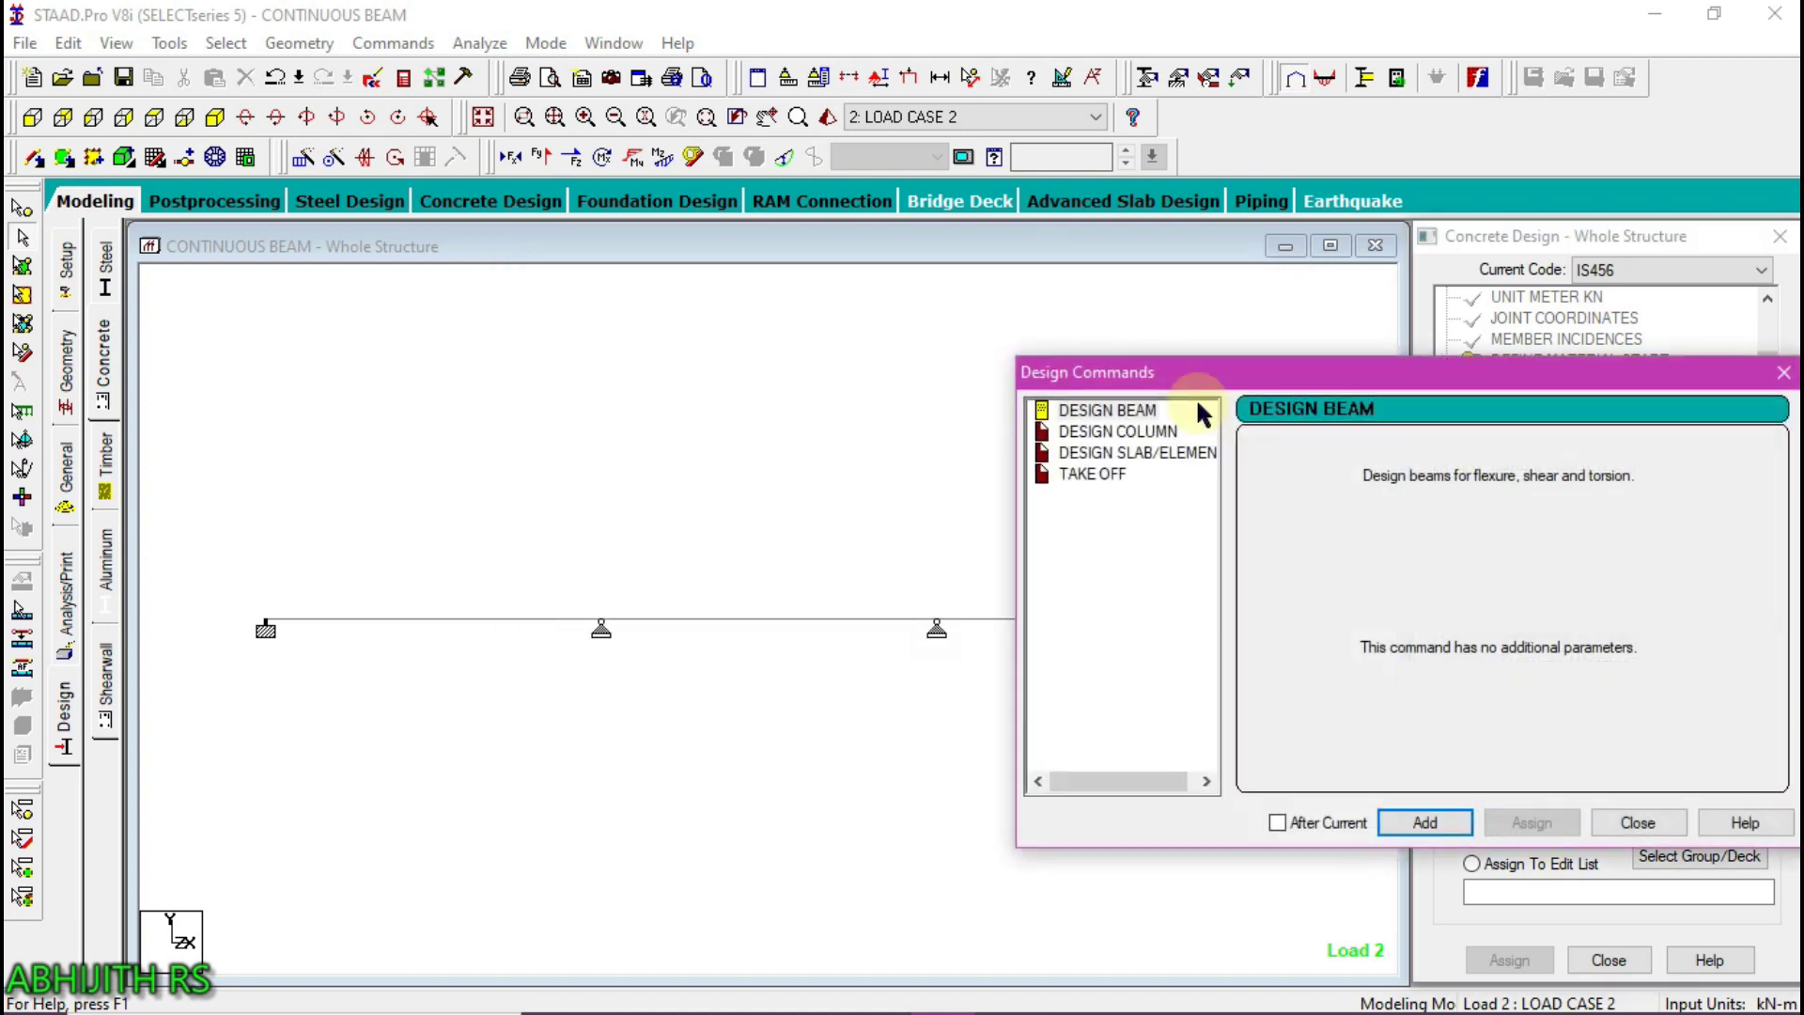
{"action": "left_click", "coordinate": [1098, 410]}
{"action": "left_click", "coordinate": [1432, 823]}
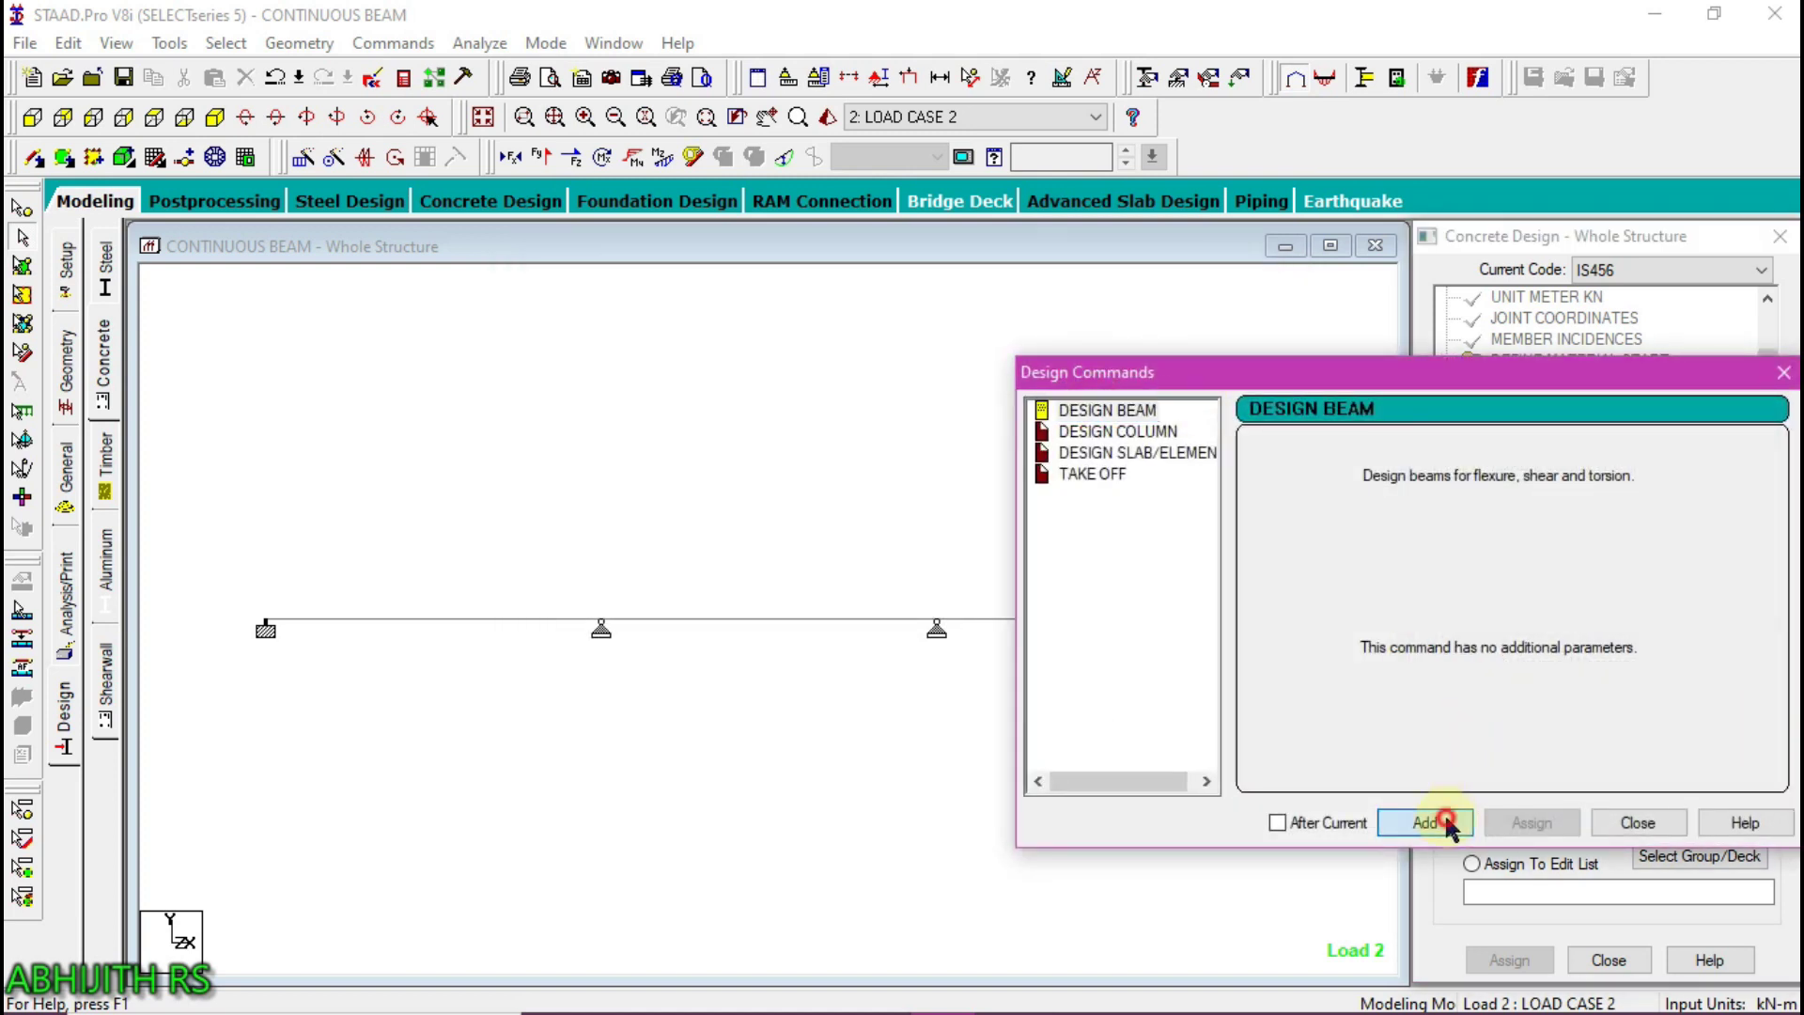
{"action": "left_click", "coordinate": [1609, 824]}
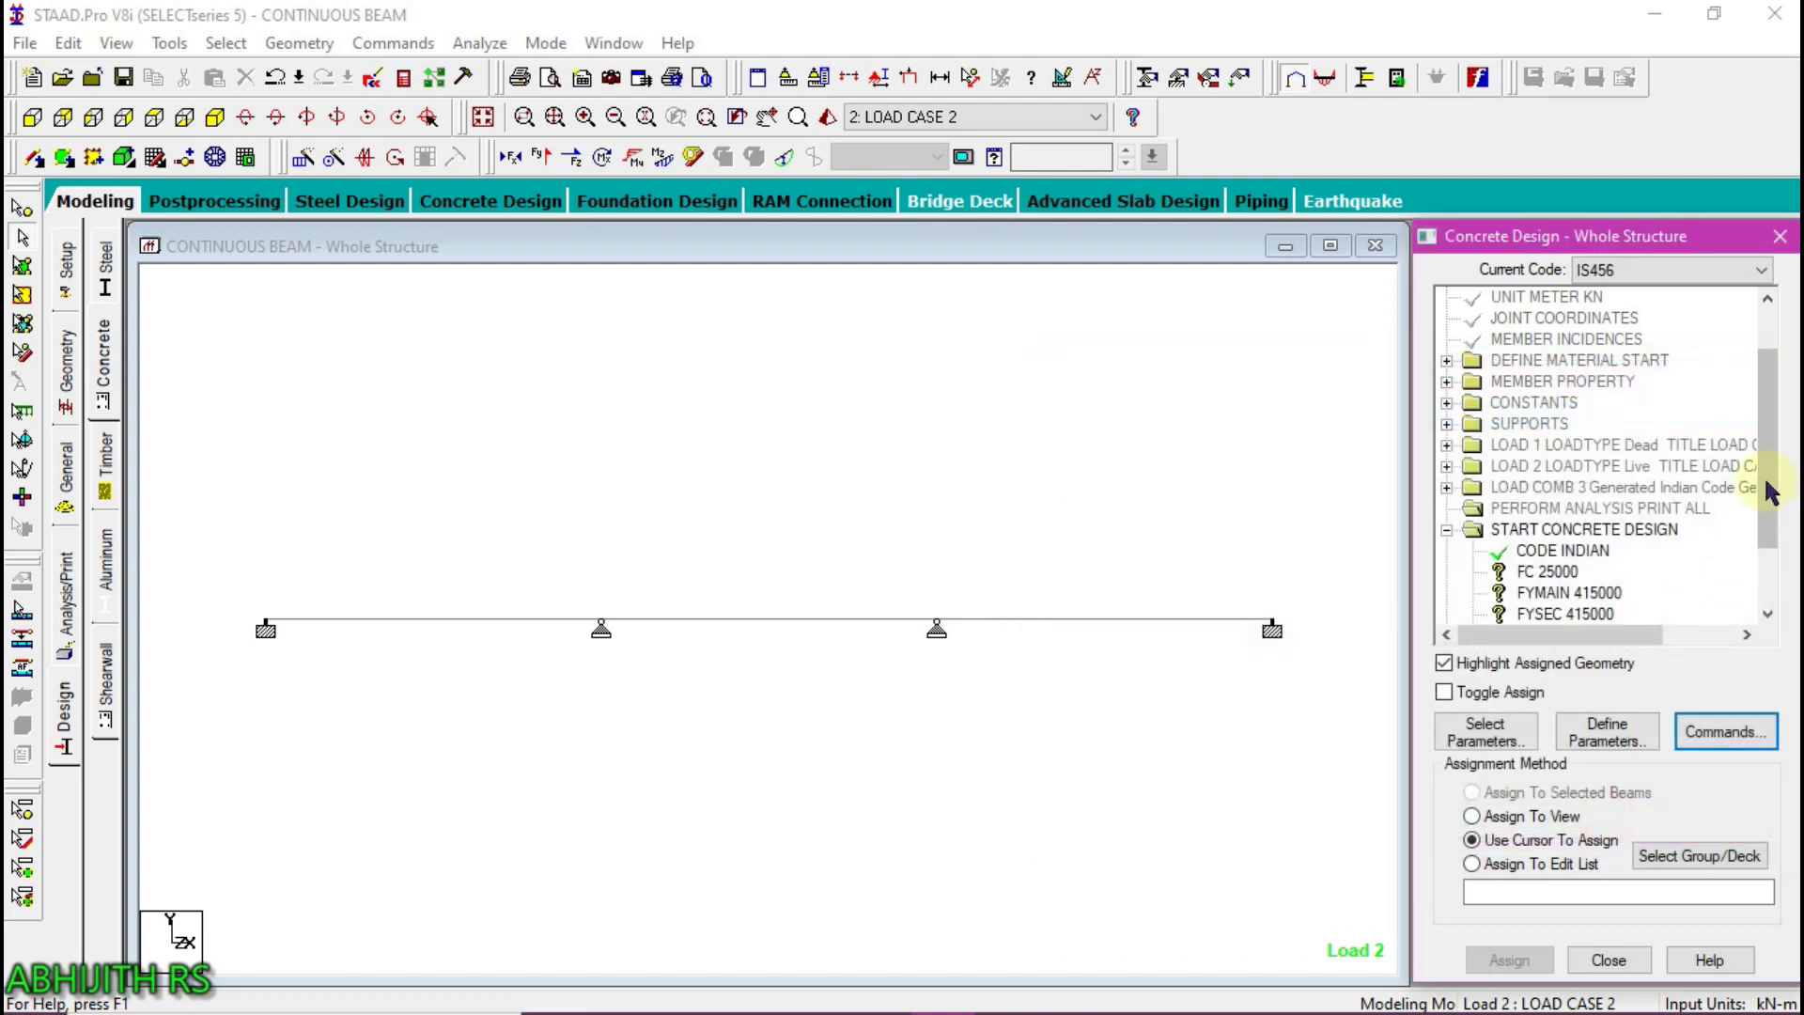
Assign the FC 25000 parameter to the whole beam using Assign To View
{"action": "left_click_drag", "start_coordinate": [1767, 442], "coordinate": [1766, 476]}
{"action": "left_click", "coordinate": [1571, 486]}
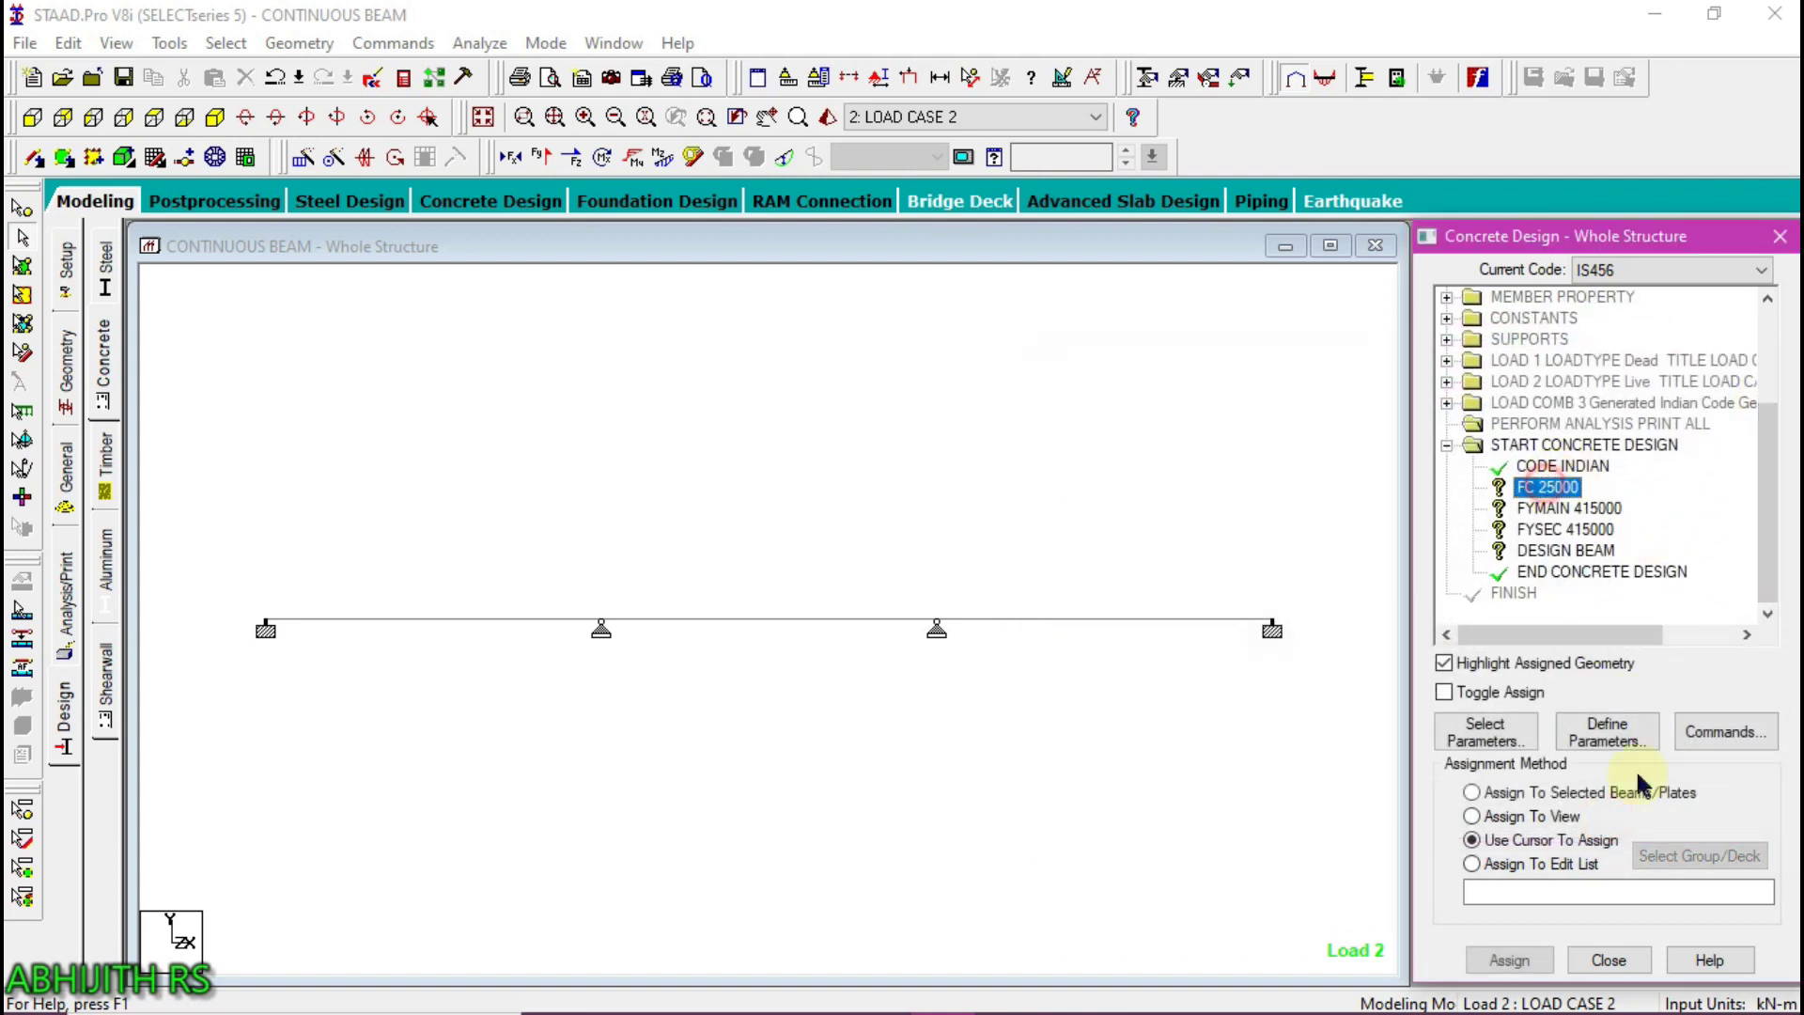
{"action": "left_click", "coordinate": [1503, 825]}
{"action": "left_click", "coordinate": [1509, 959]}
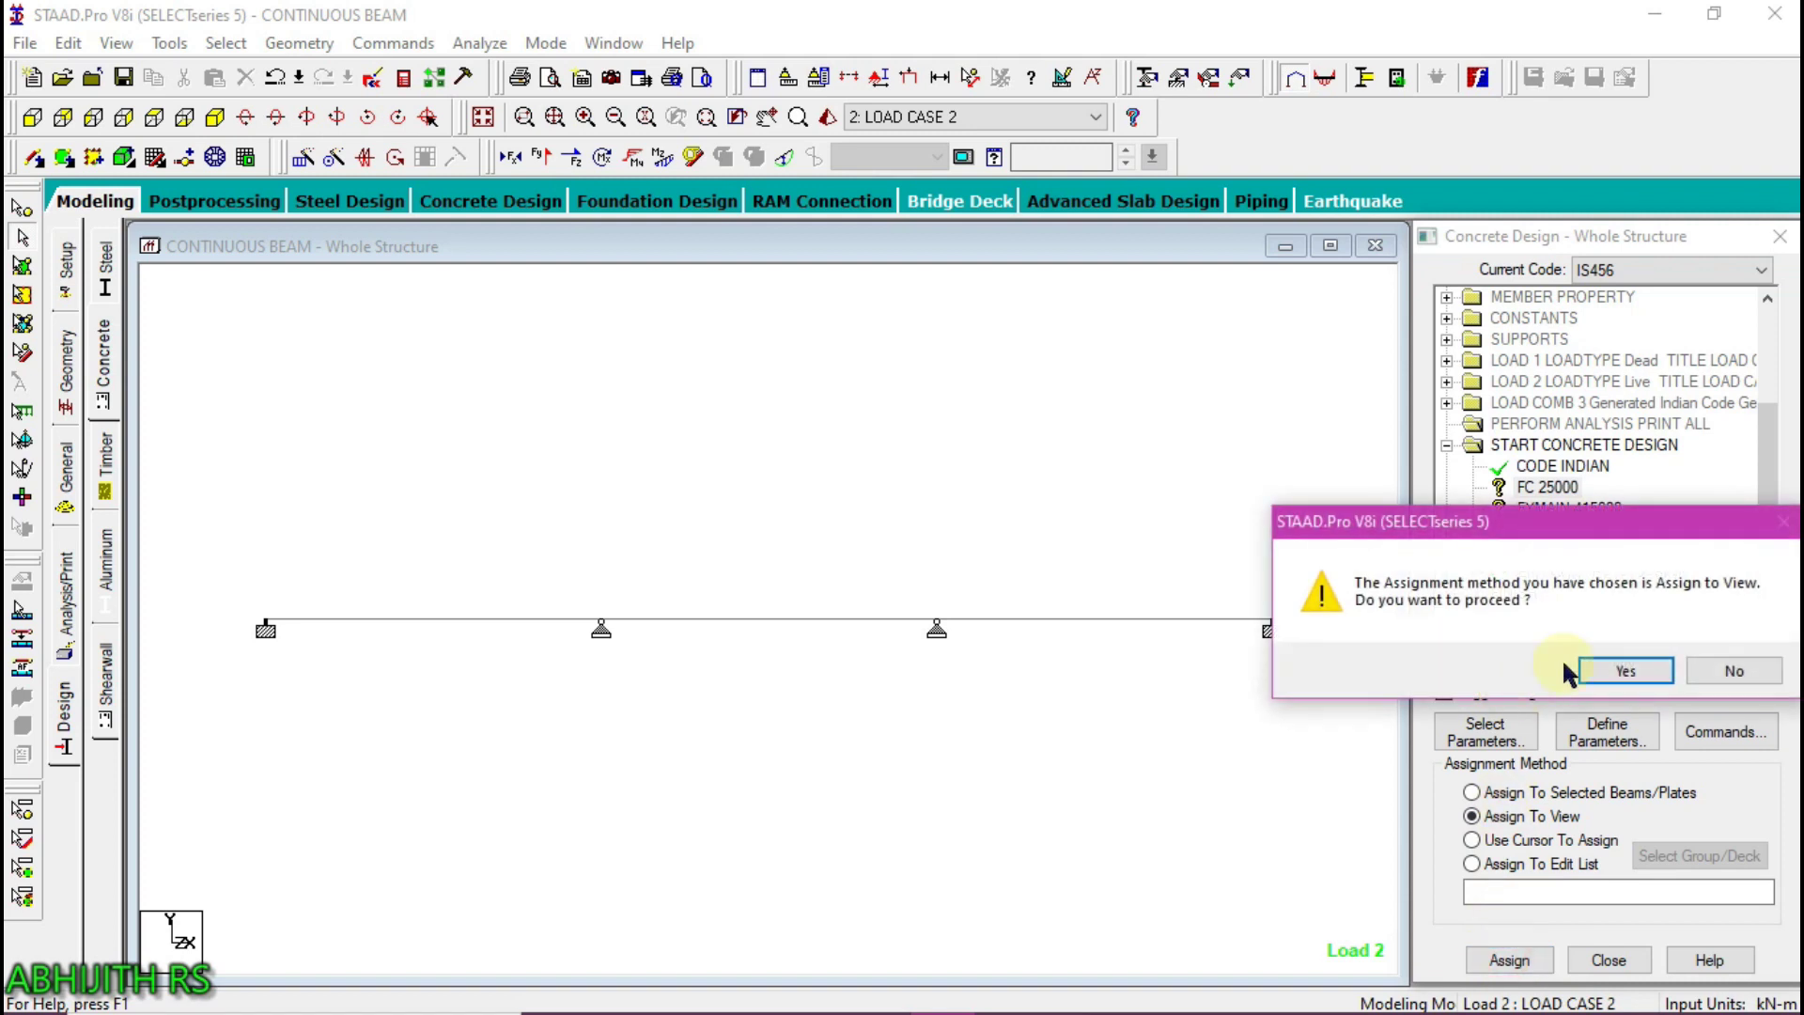
{"action": "left_click", "coordinate": [1600, 668]}
Assign the FYMAIN 415000 parameter to all spans using Assign To View
{"action": "left_click", "coordinate": [1471, 839]}
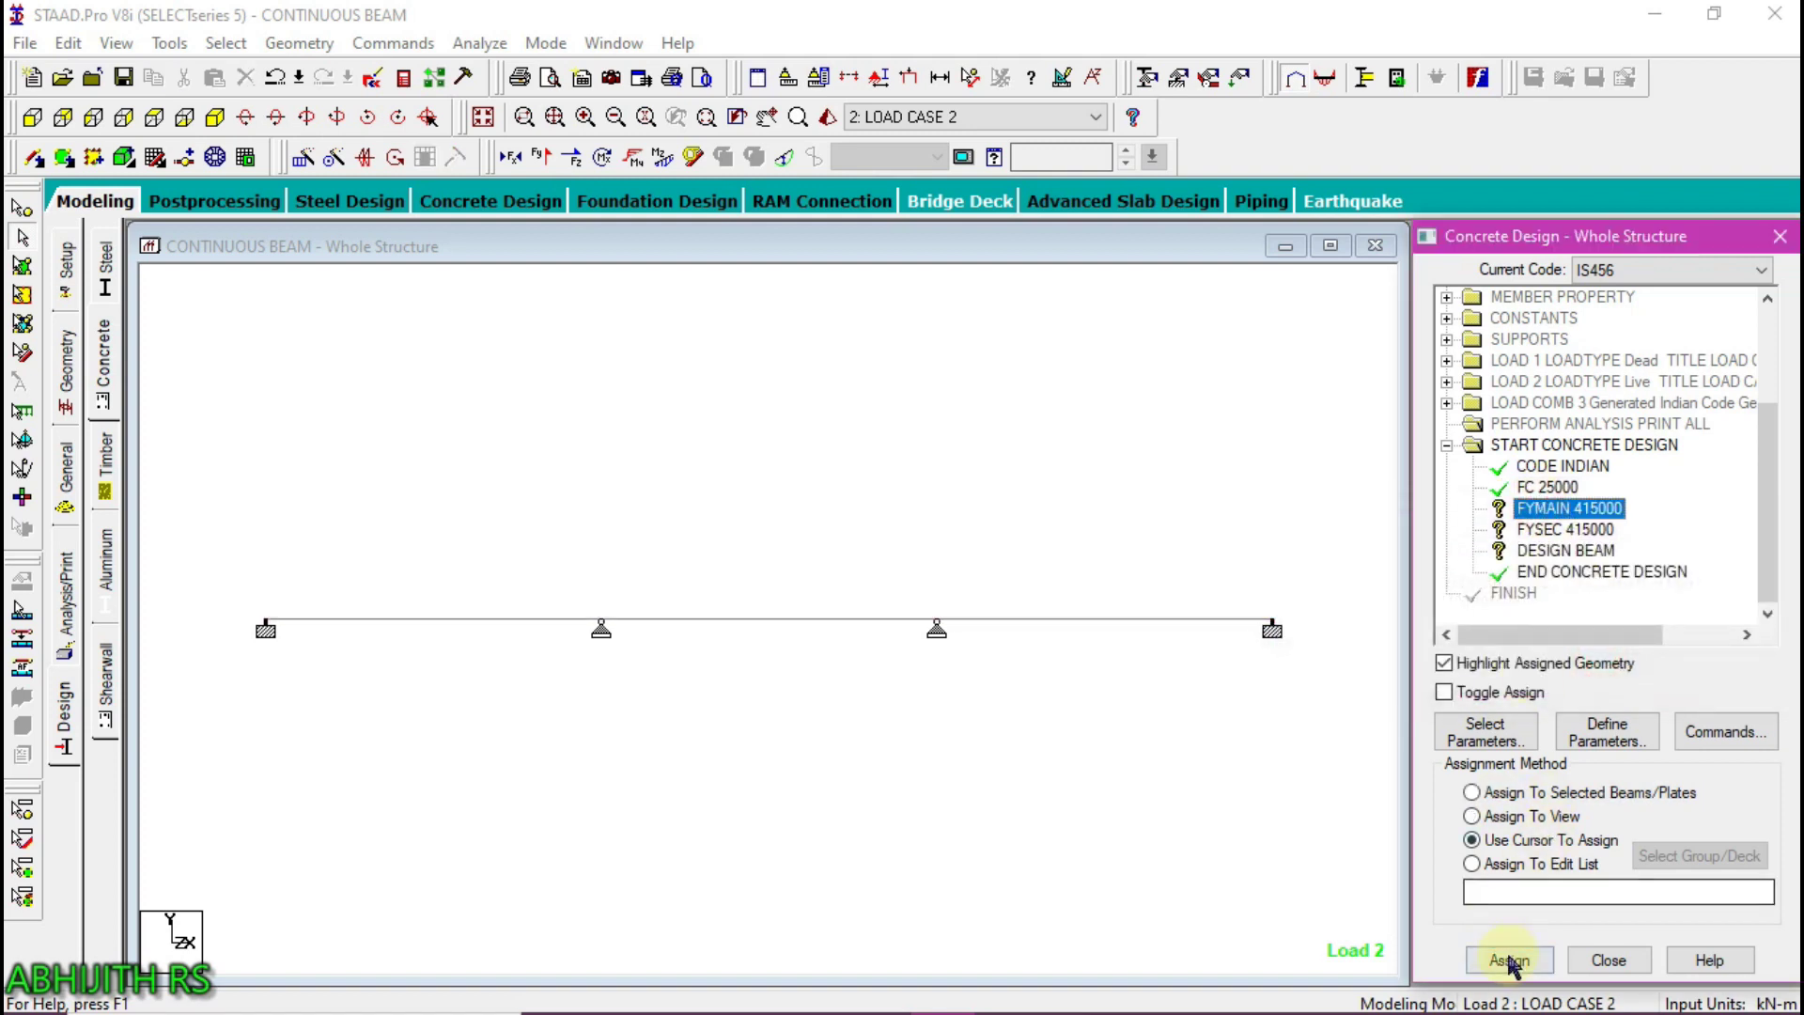
{"action": "left_click", "coordinate": [1509, 959]}
{"action": "left_click", "coordinate": [1472, 815]}
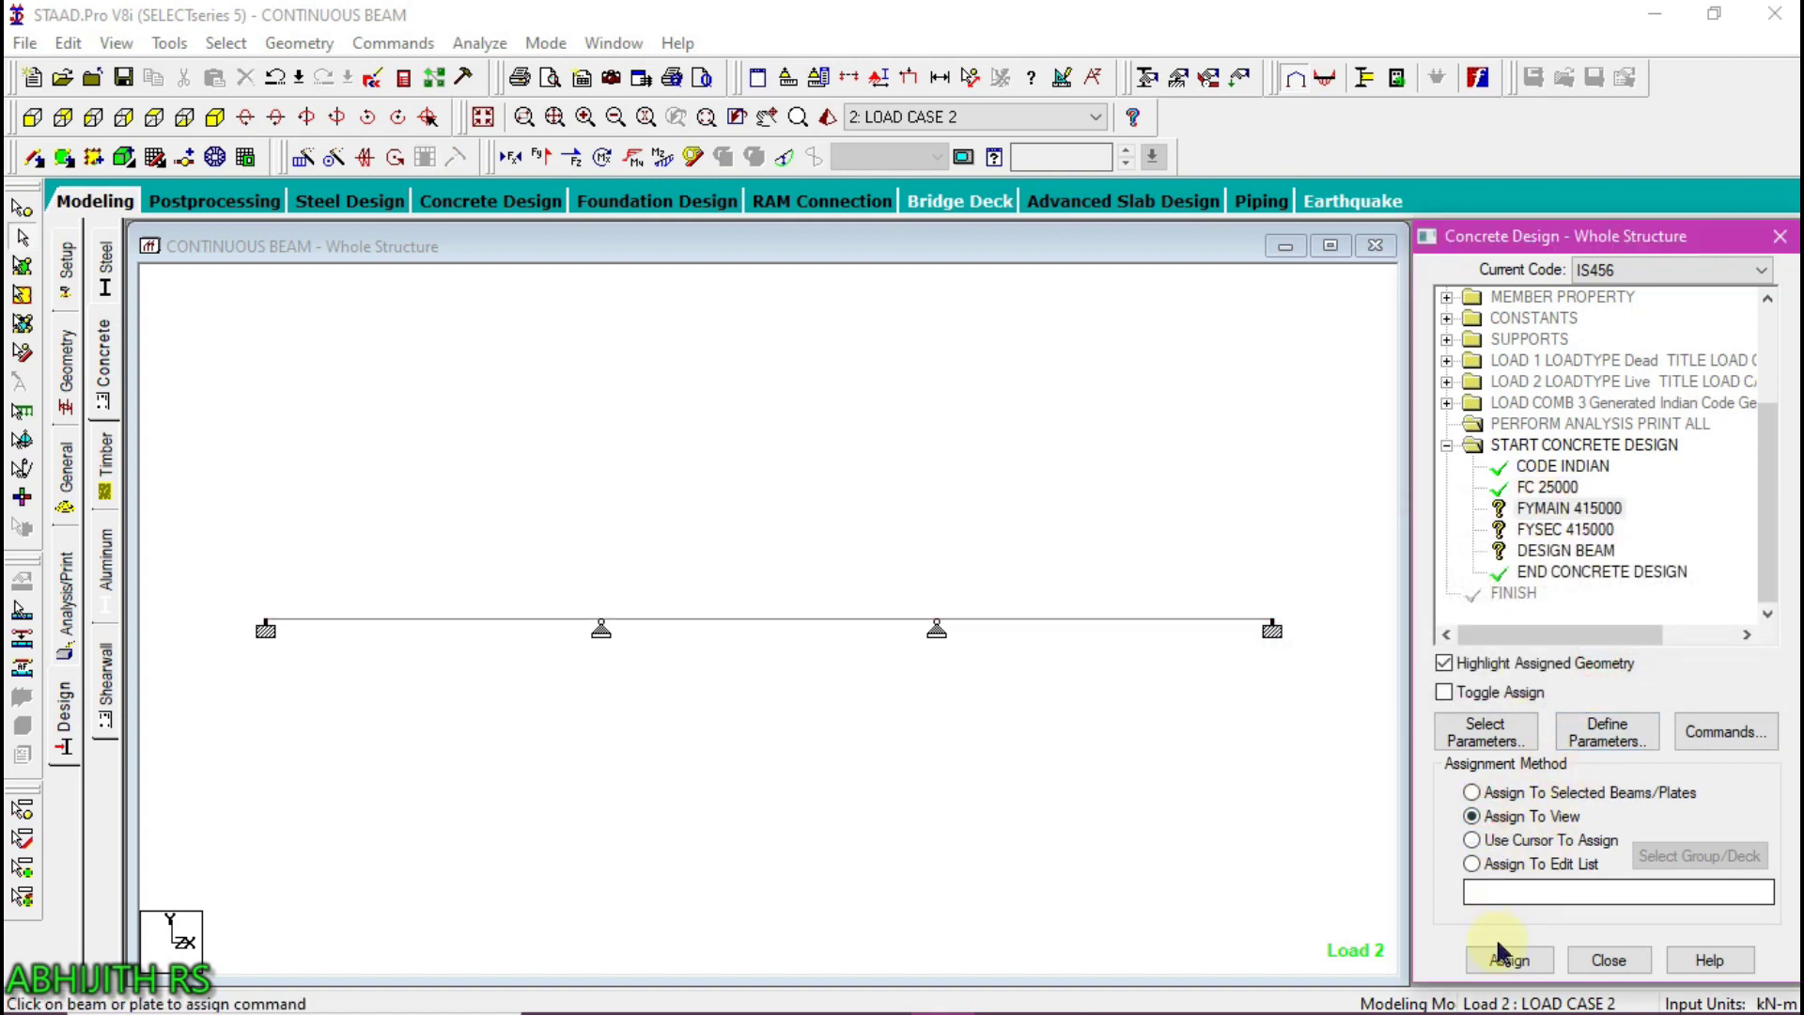
{"action": "left_click", "coordinate": [1509, 959]}
{"action": "left_click", "coordinate": [1616, 667]}
Assign the FYSEC 415000 parameter to all spans using Assign To View
{"action": "left_click", "coordinate": [1541, 529]}
{"action": "left_click", "coordinate": [1471, 815]}
{"action": "left_click", "coordinate": [1509, 960]}
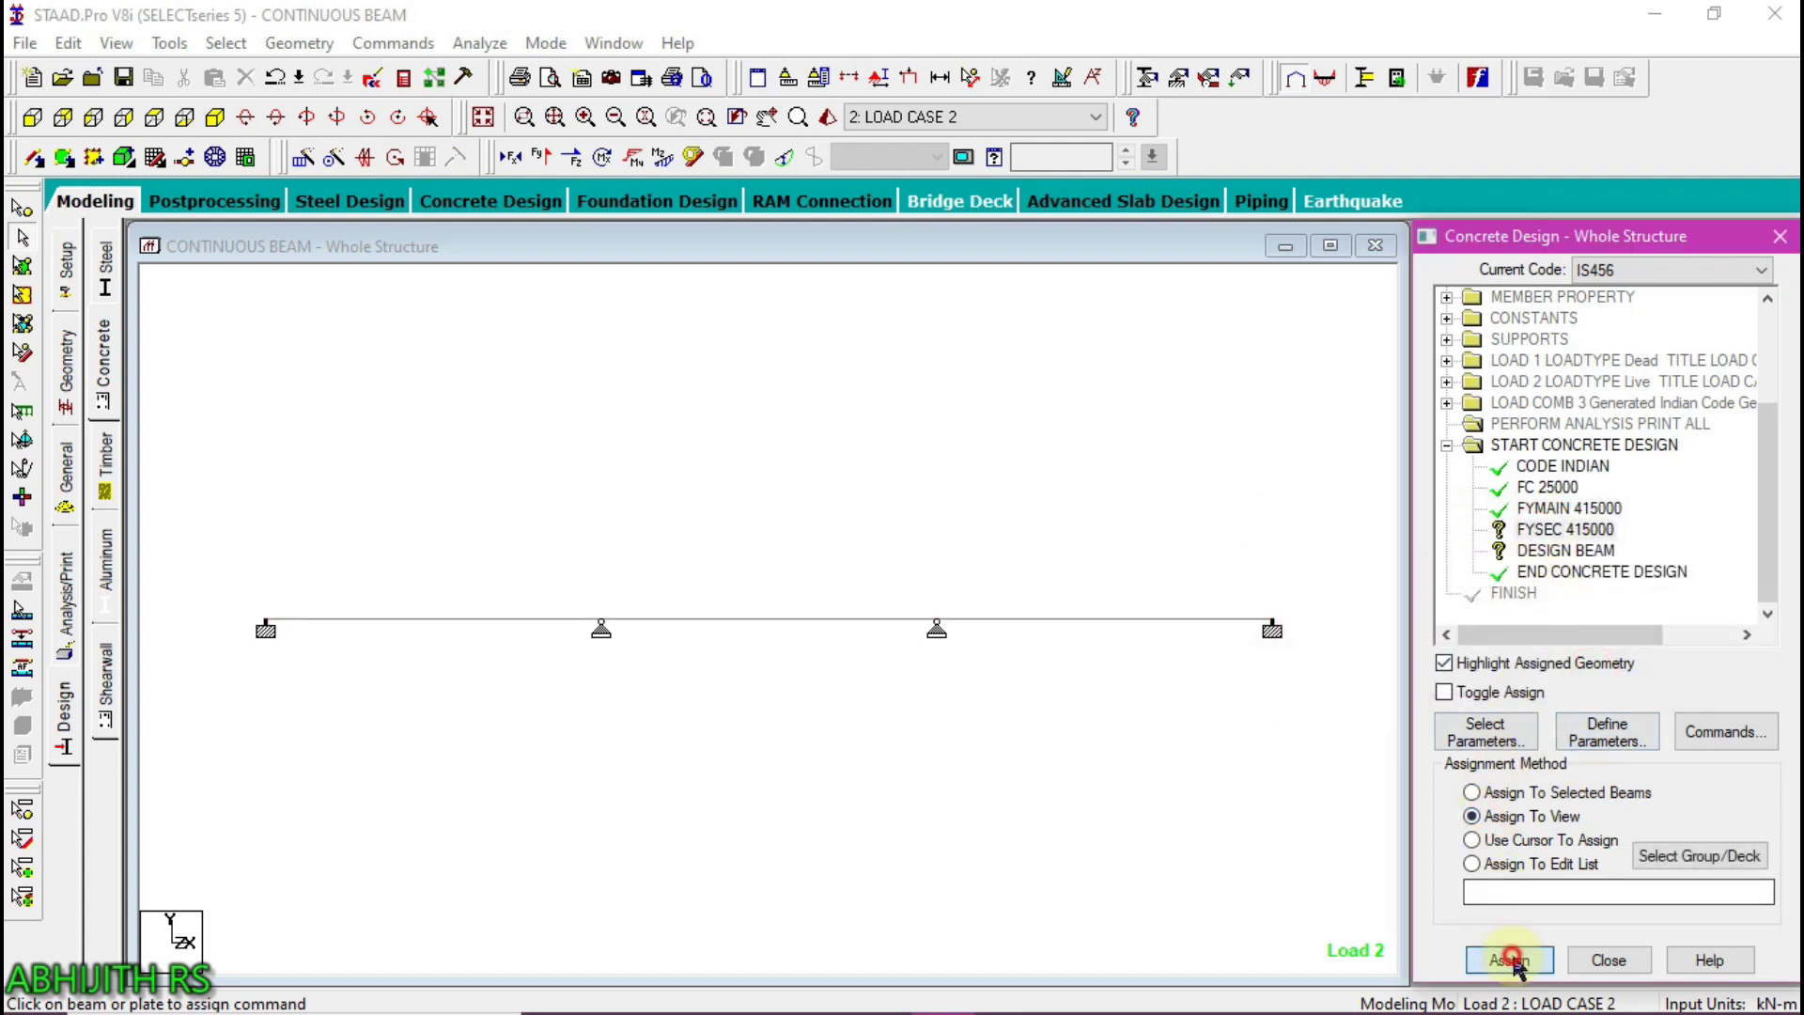
{"action": "left_click", "coordinate": [1626, 669]}
Assign the DESIGN BEAM command to all spans using Assign To View
{"action": "left_click", "coordinate": [1564, 550]}
{"action": "left_click", "coordinate": [1471, 815]}
{"action": "left_click", "coordinate": [1509, 959]}
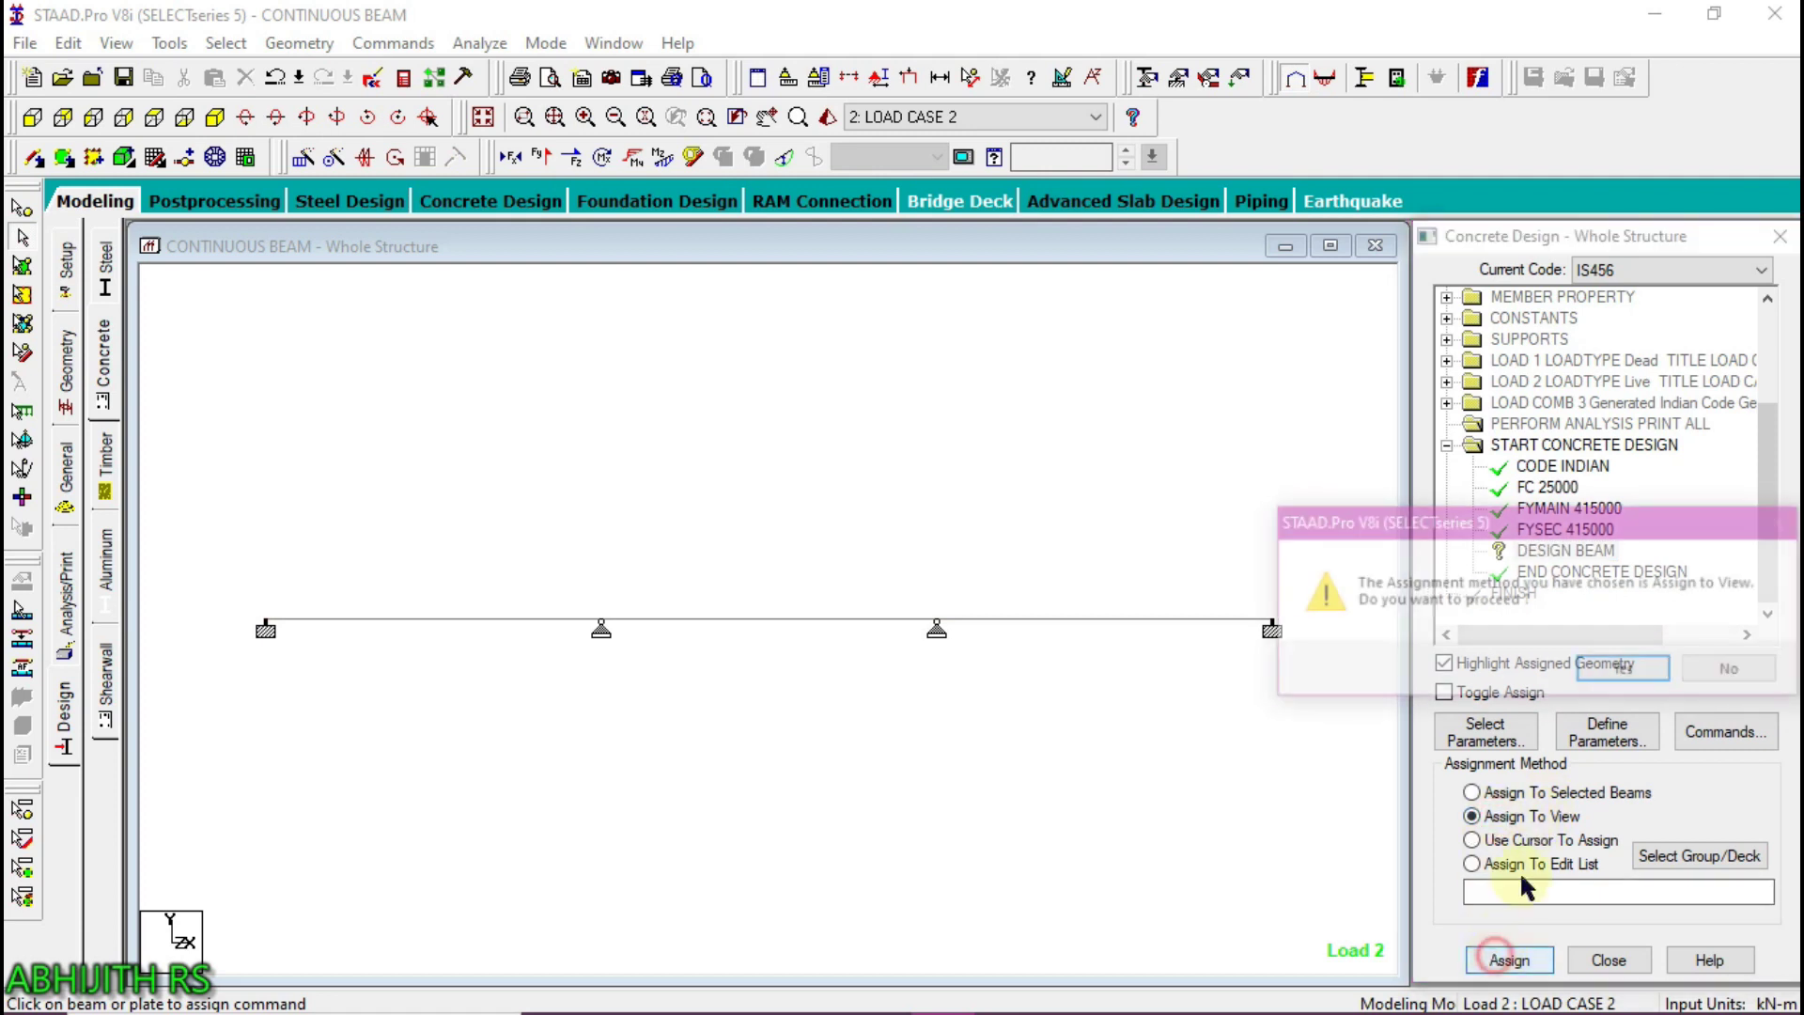
{"action": "left_click", "coordinate": [1624, 670]}
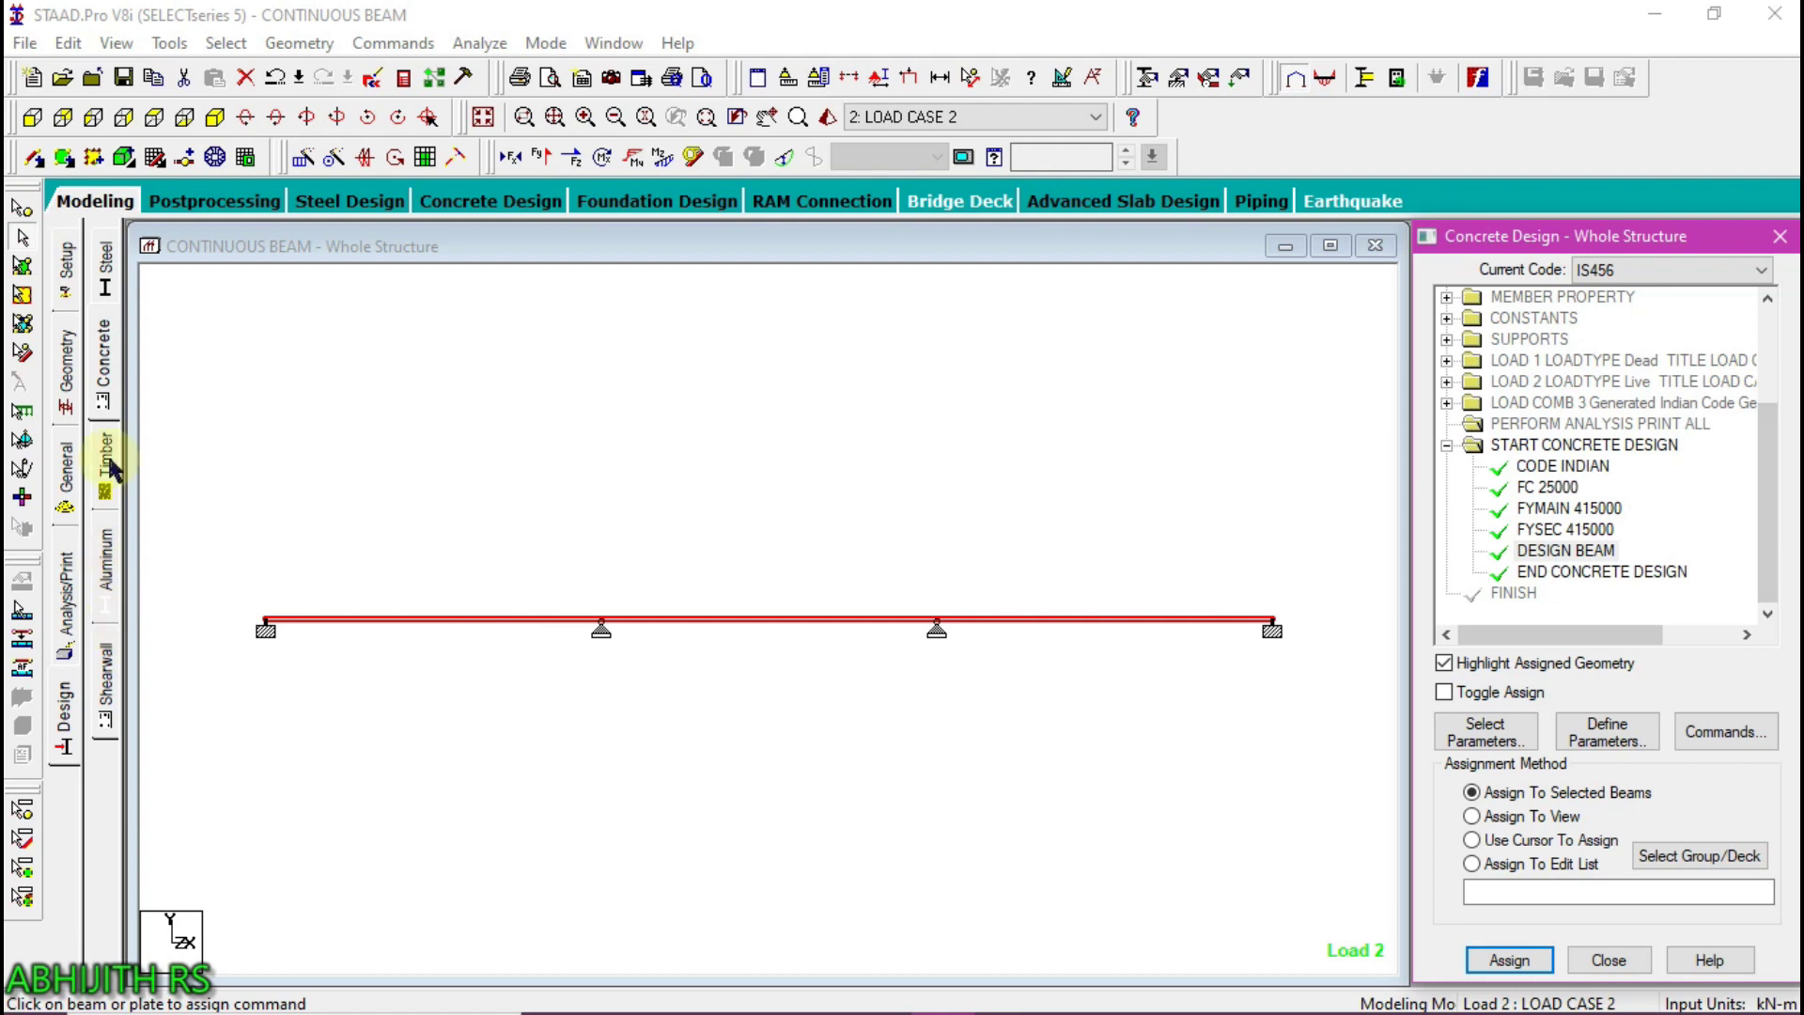
Run the analysis again with the concrete design included, saving the model if asked
{"action": "left_click", "coordinate": [481, 43]}
{"action": "left_click", "coordinate": [521, 72]}
{"action": "left_click", "coordinate": [756, 577]}
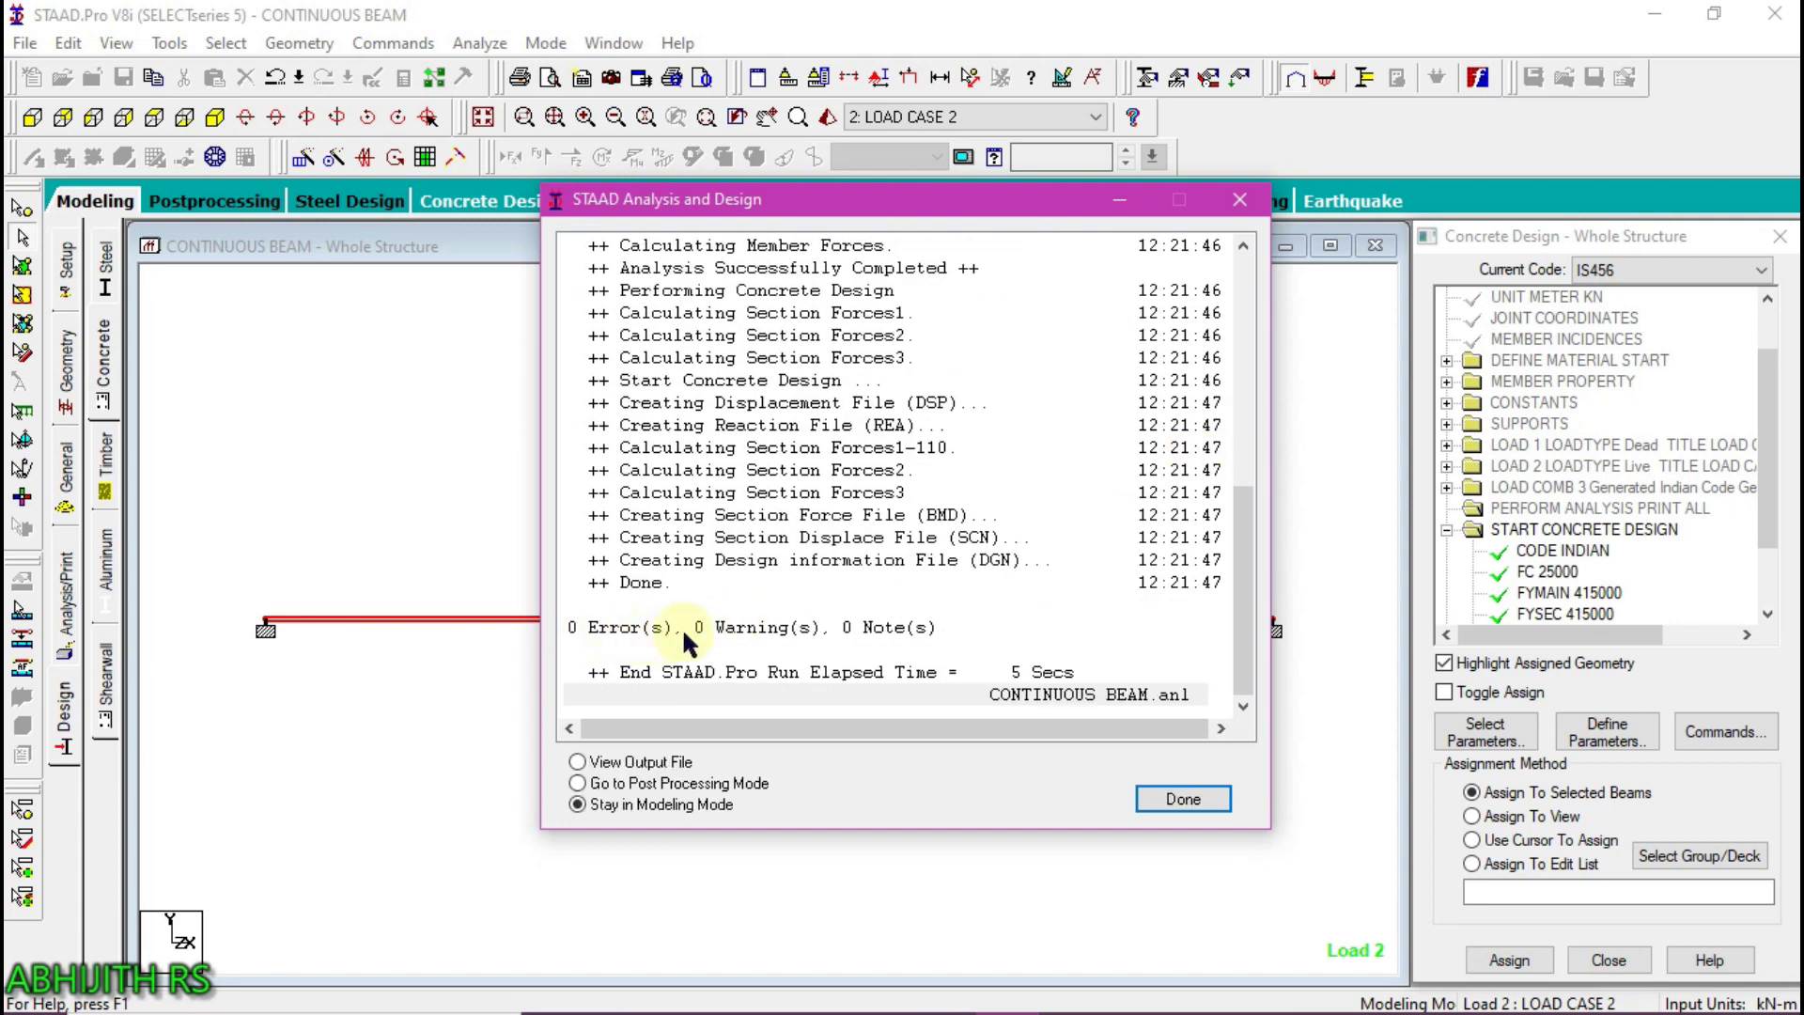
Go to post processing mode and accept the results setup with both load cases and the generated combination selected
{"action": "left_click", "coordinate": [580, 784]}
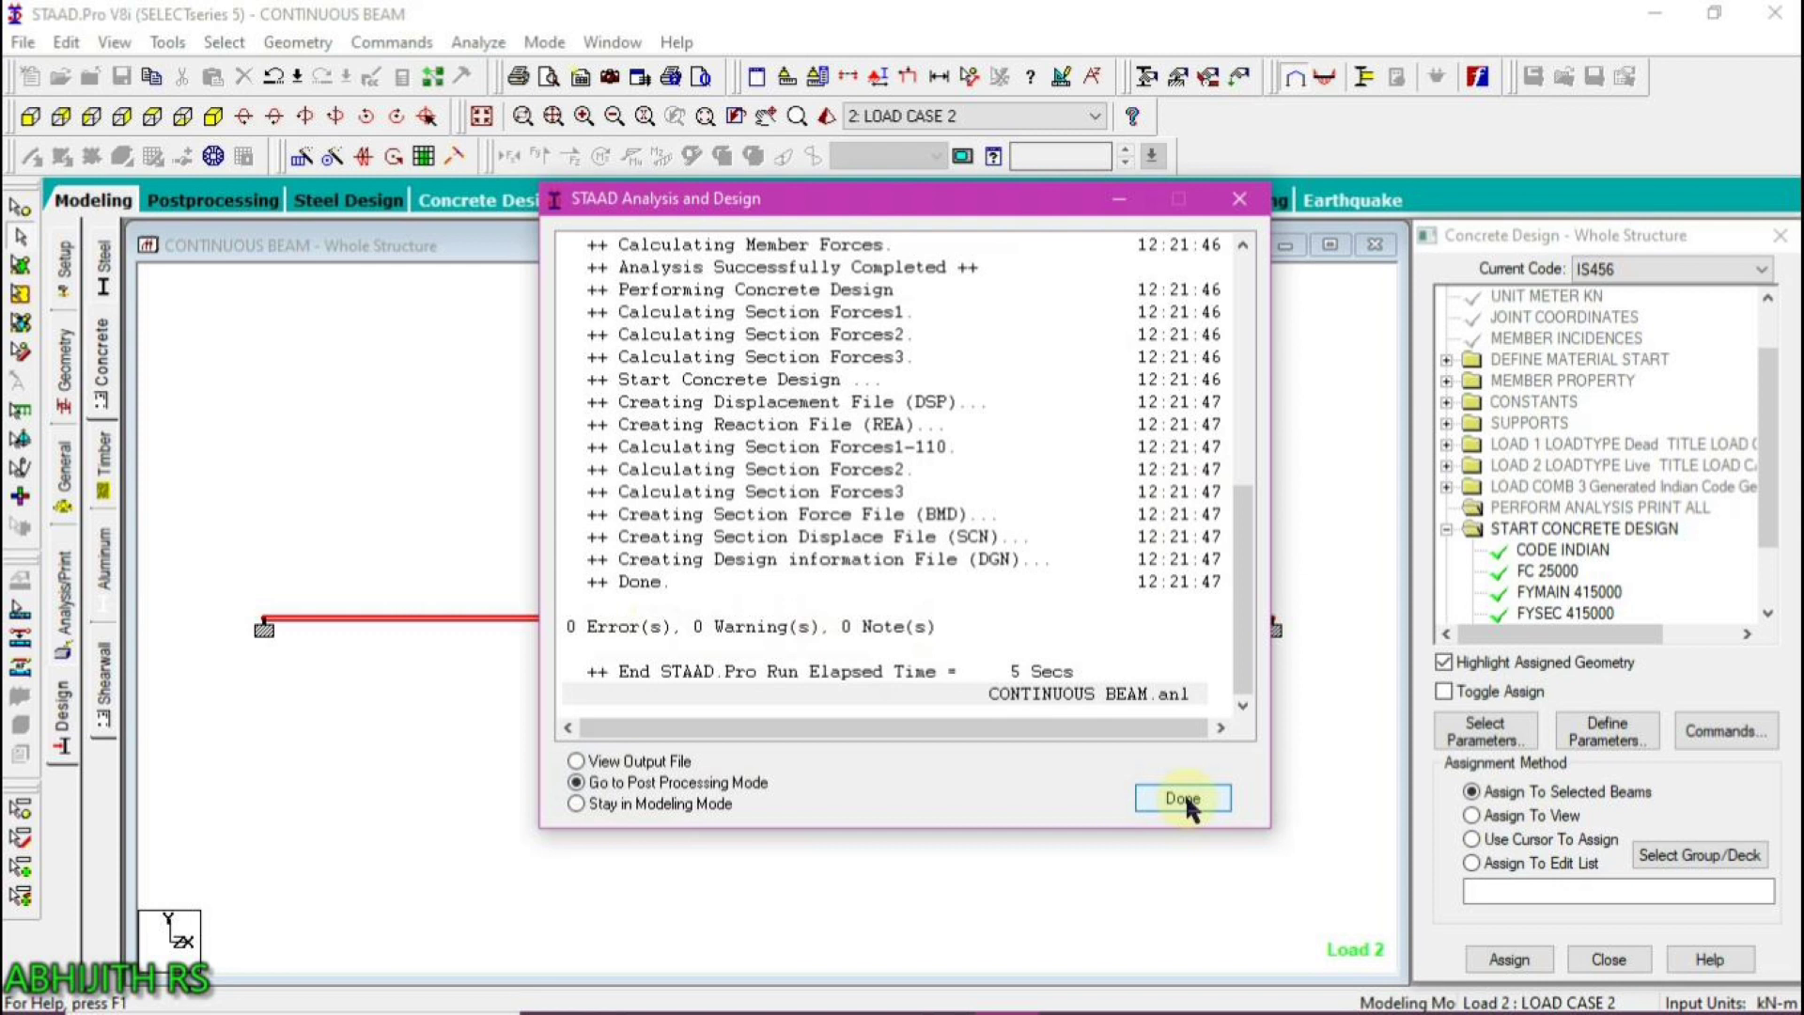
{"action": "left_click", "coordinate": [1183, 799]}
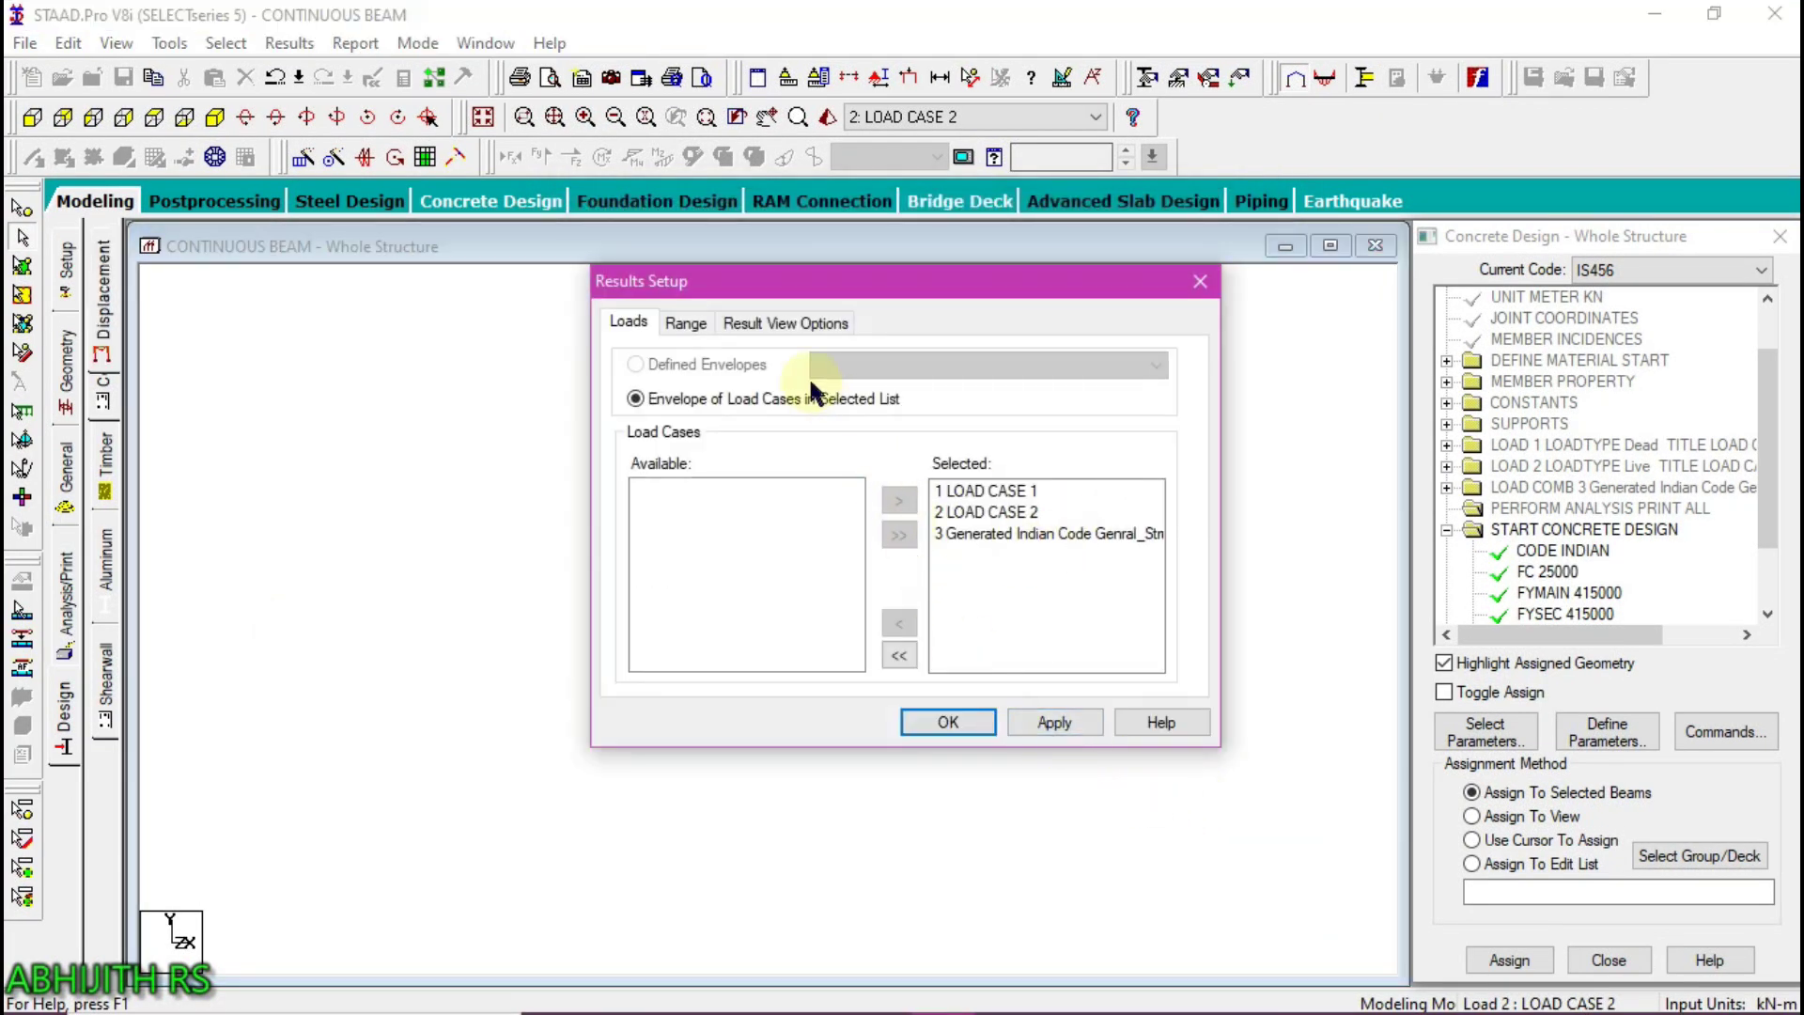
{"action": "left_click", "coordinate": [996, 490]}
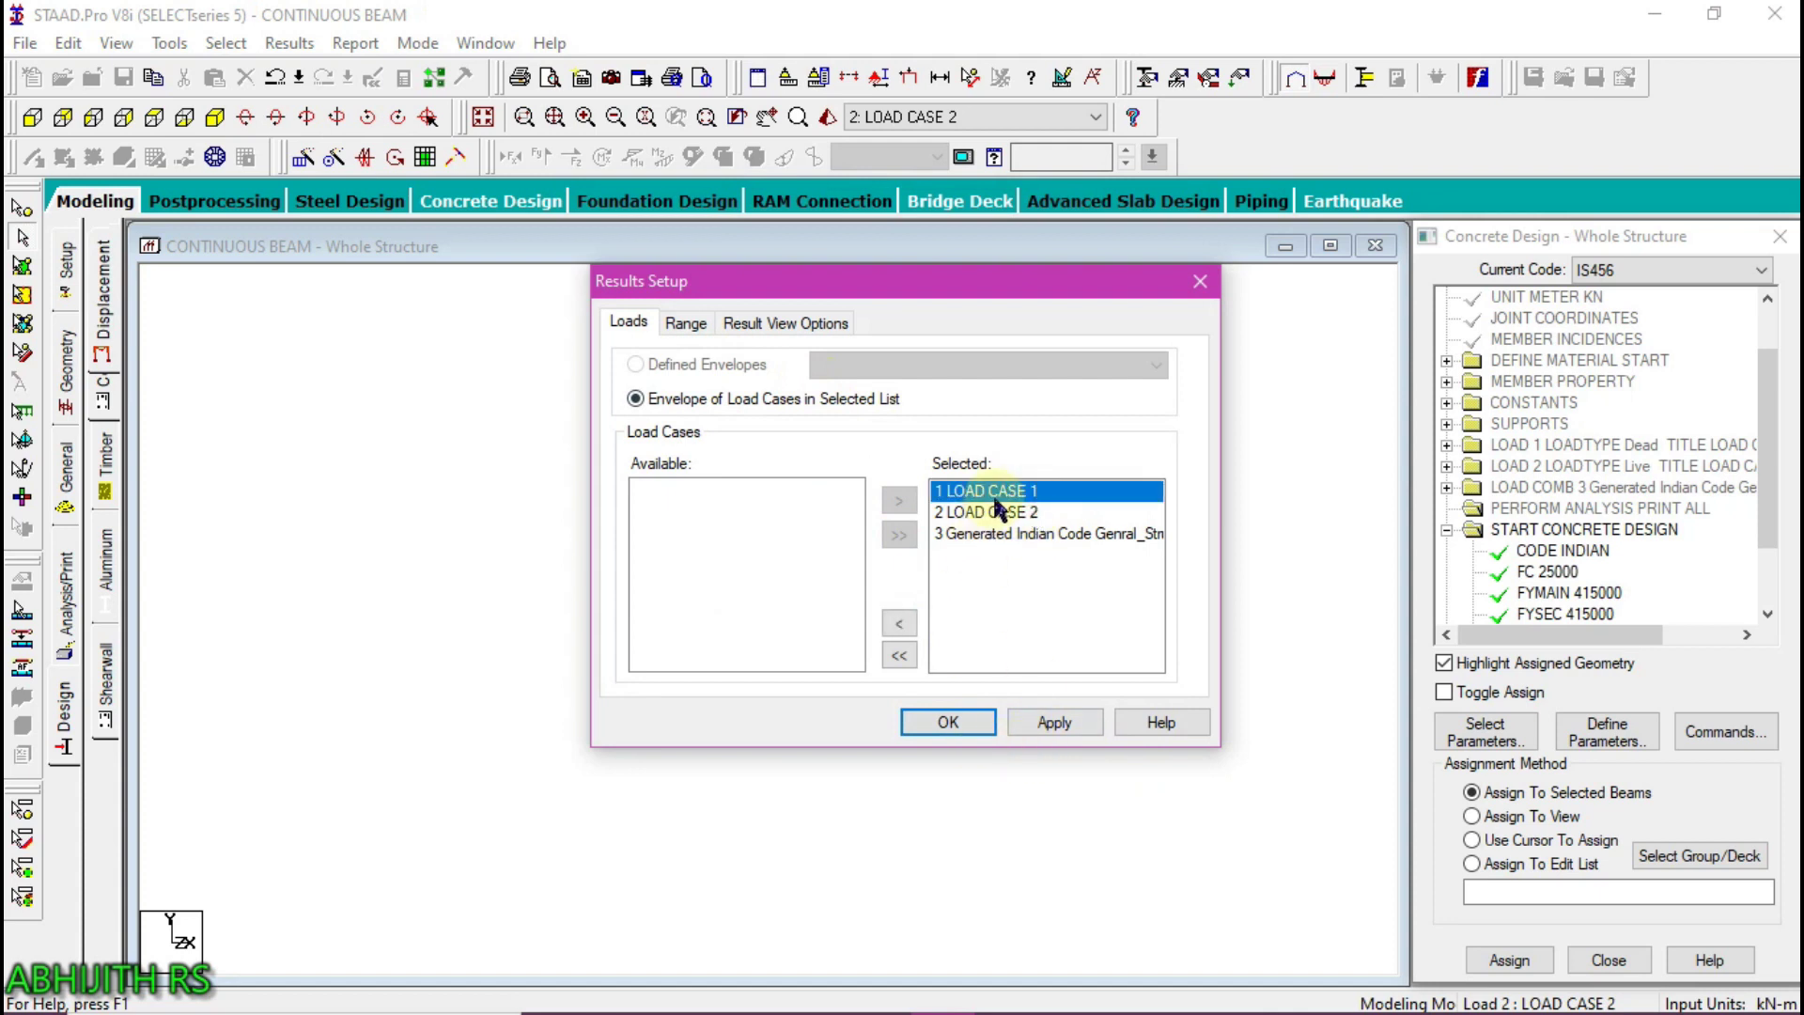
{"action": "left_click", "coordinate": [949, 722]}
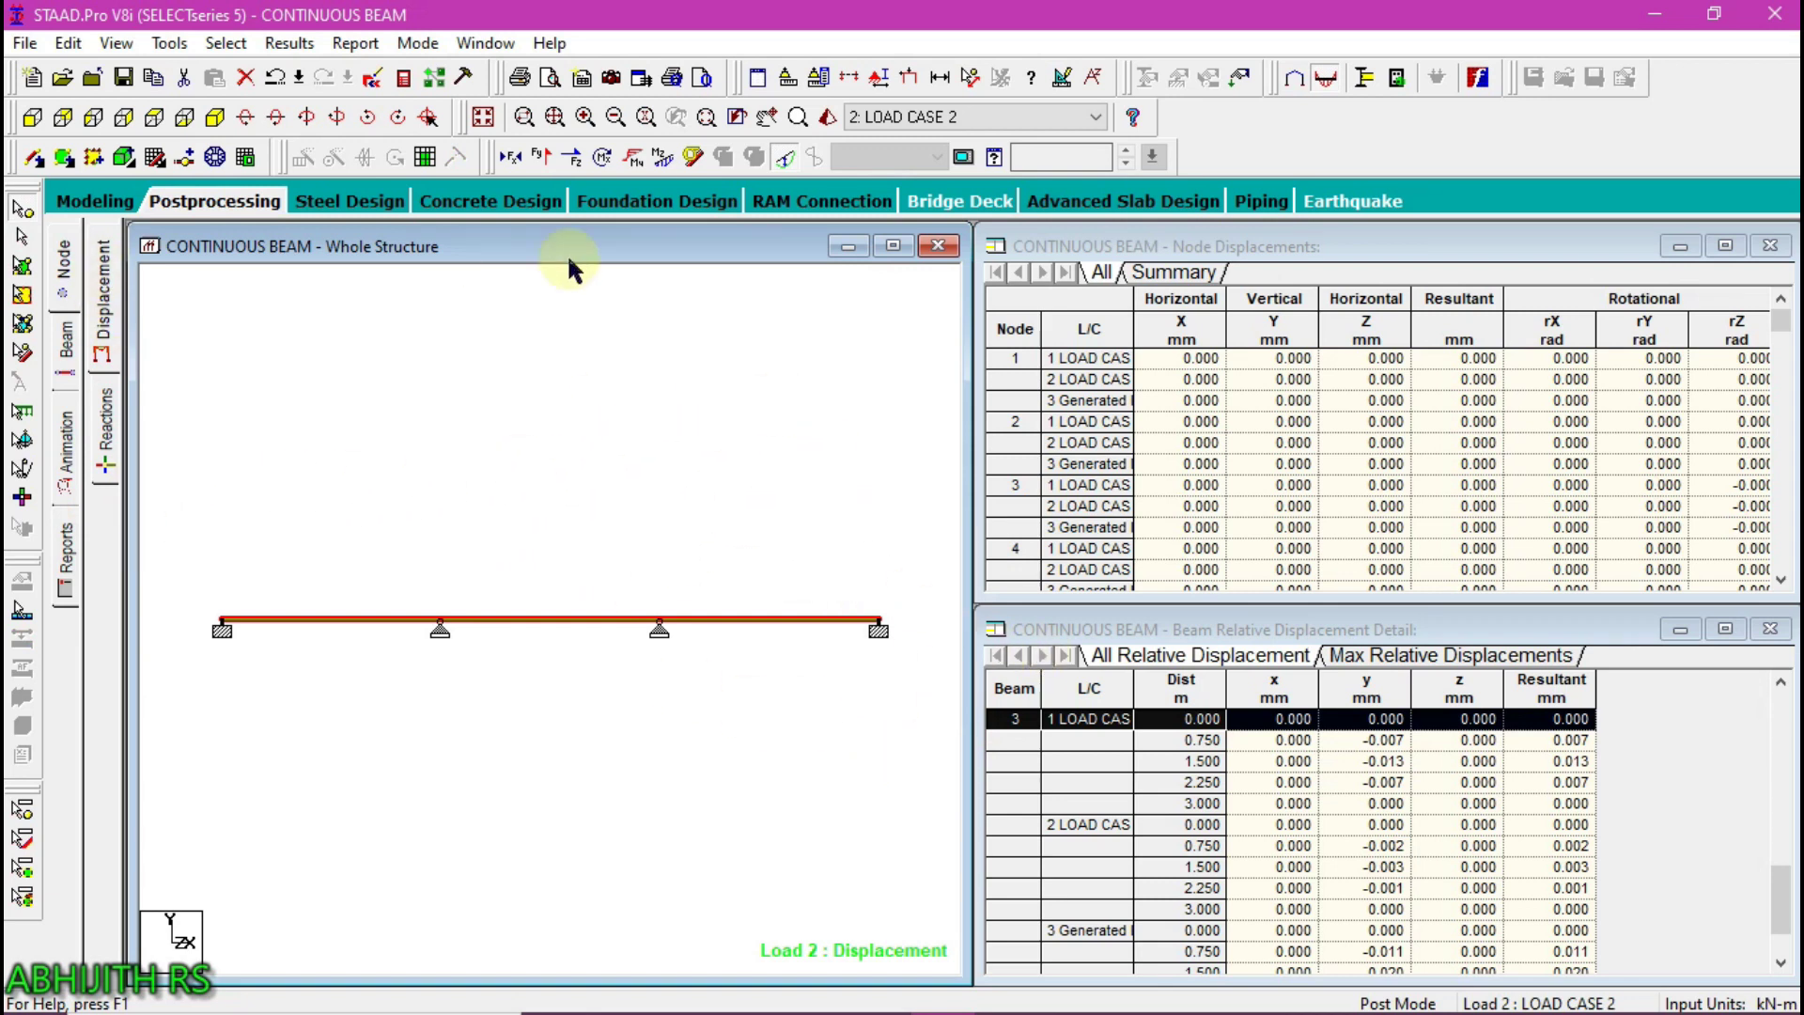
View the Bending Z and Shear Y diagrams of the whole beam for load case 2, finishing on the node displacement results
{"action": "left_click", "coordinate": [661, 158]}
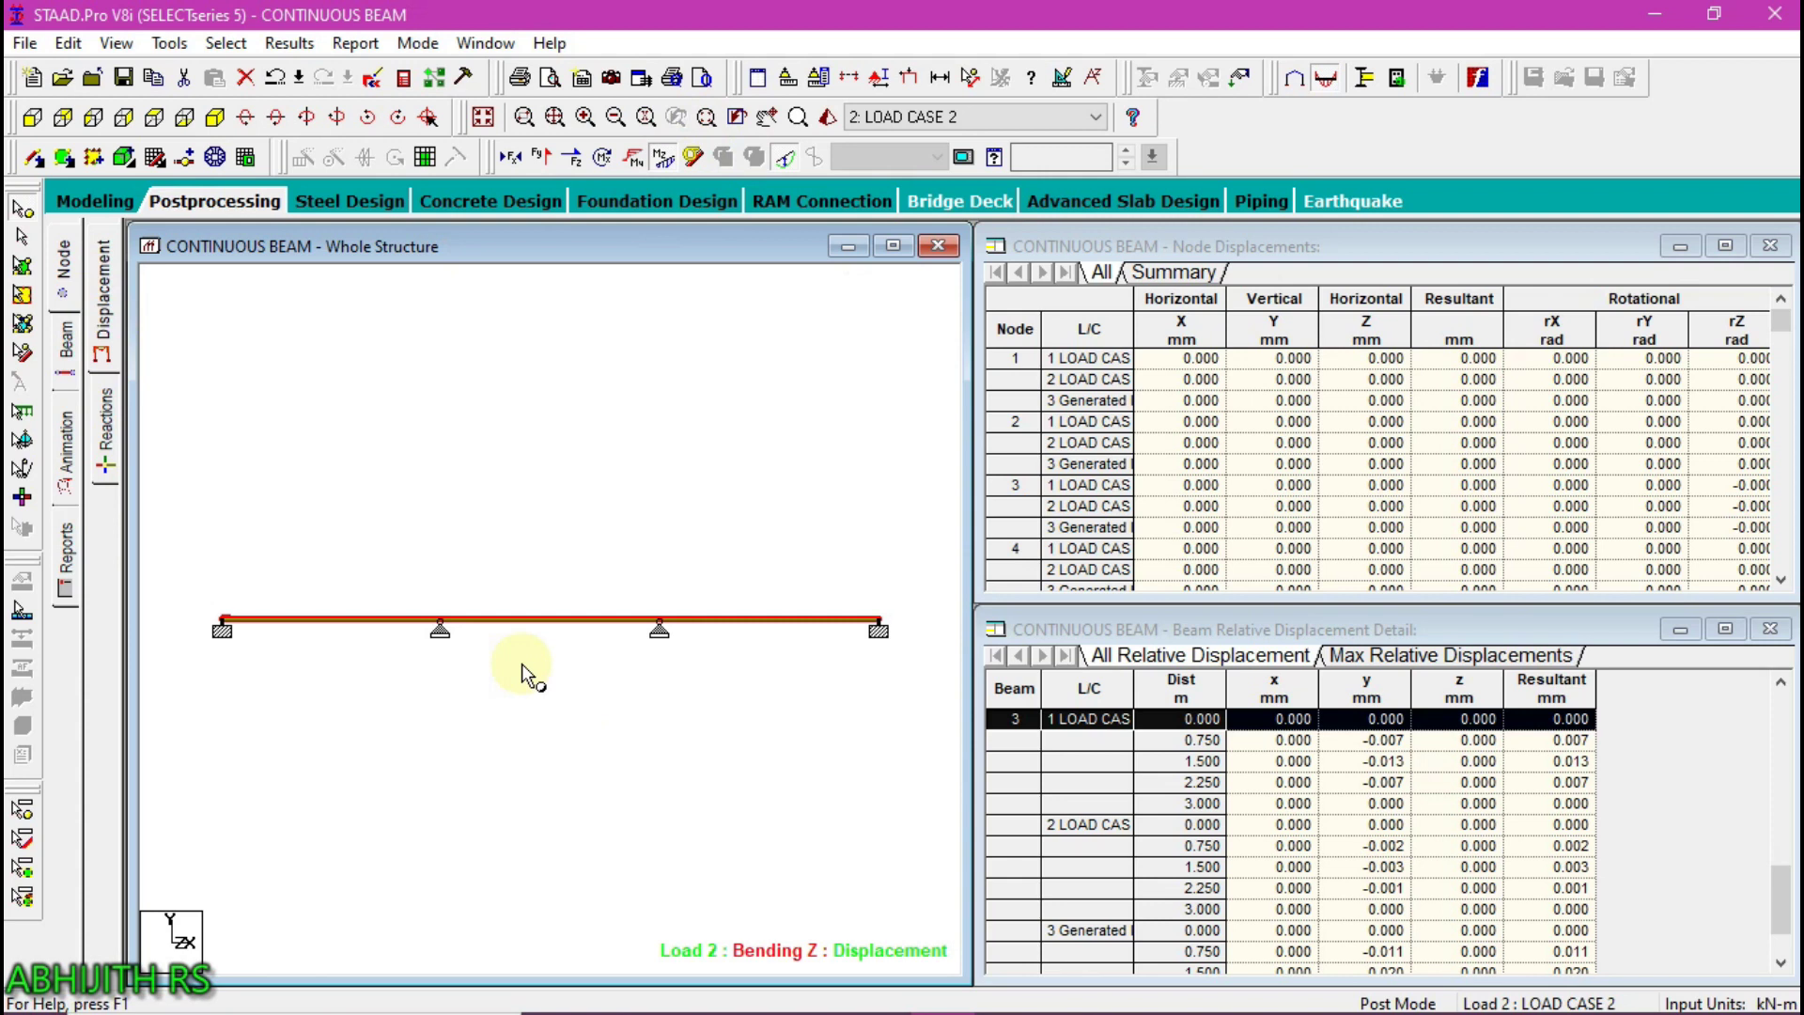
{"action": "left_click", "coordinate": [529, 552]}
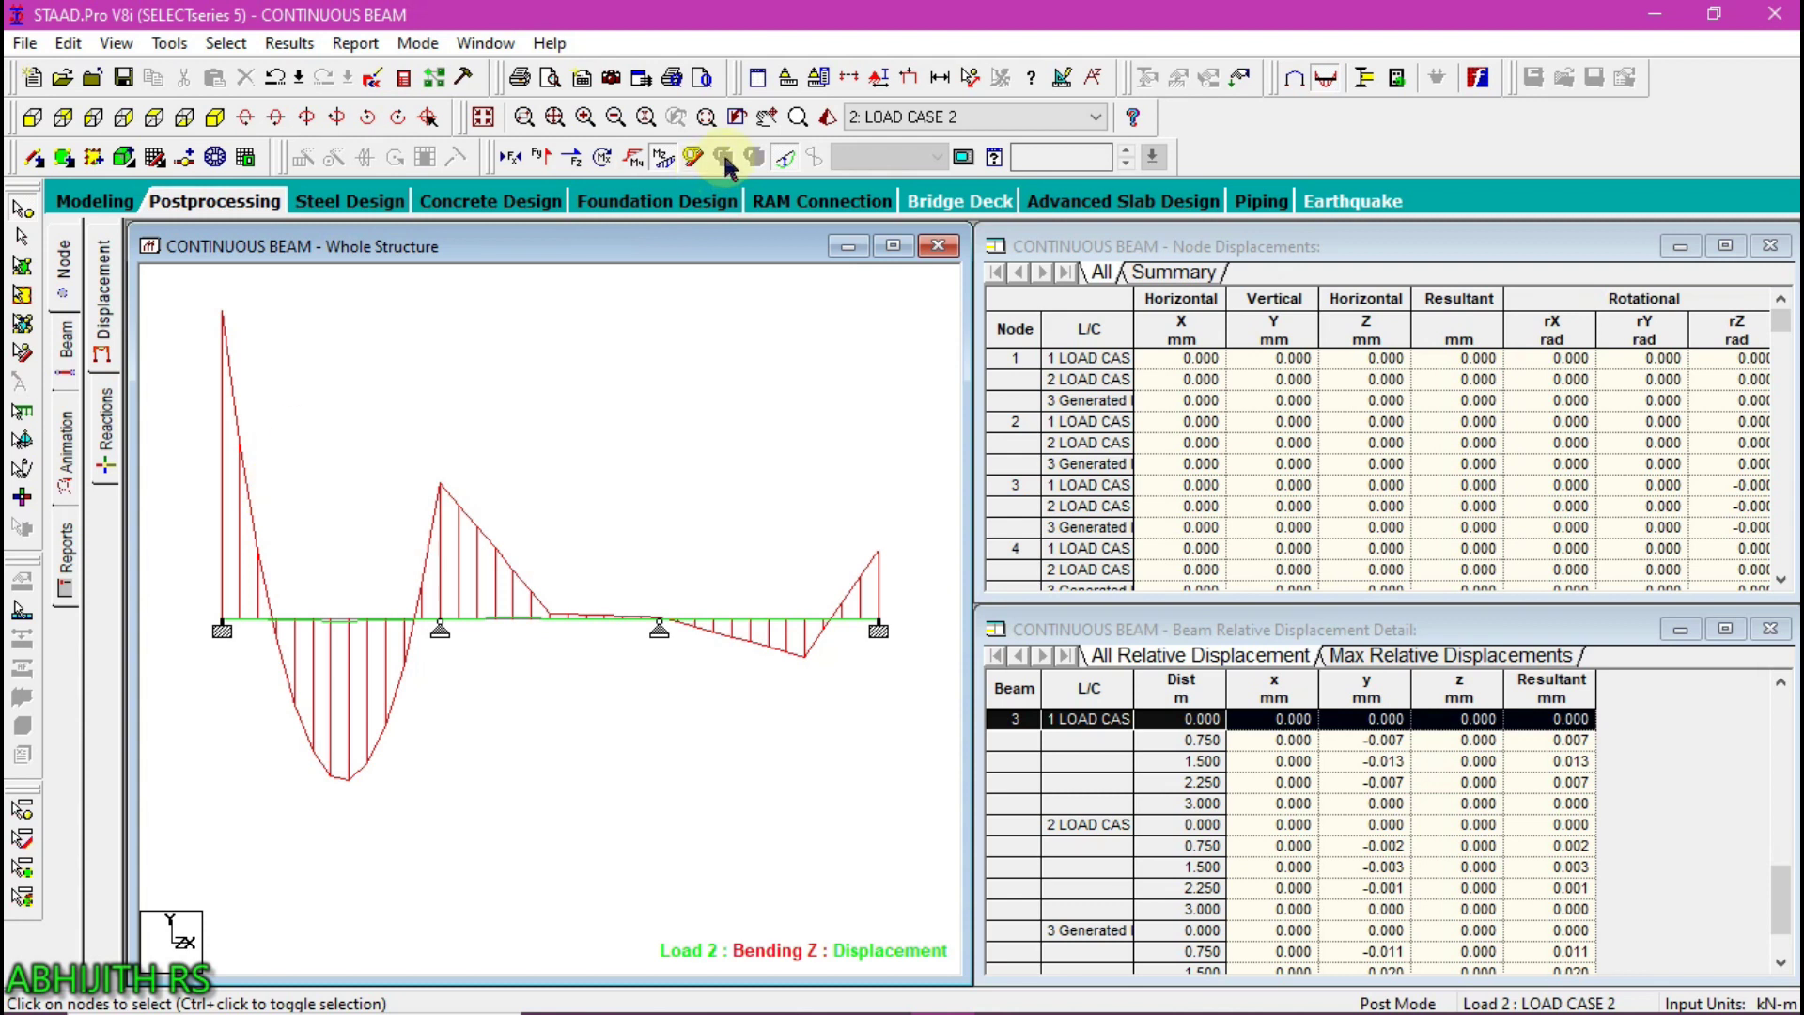
{"action": "left_click", "coordinate": [663, 157]}
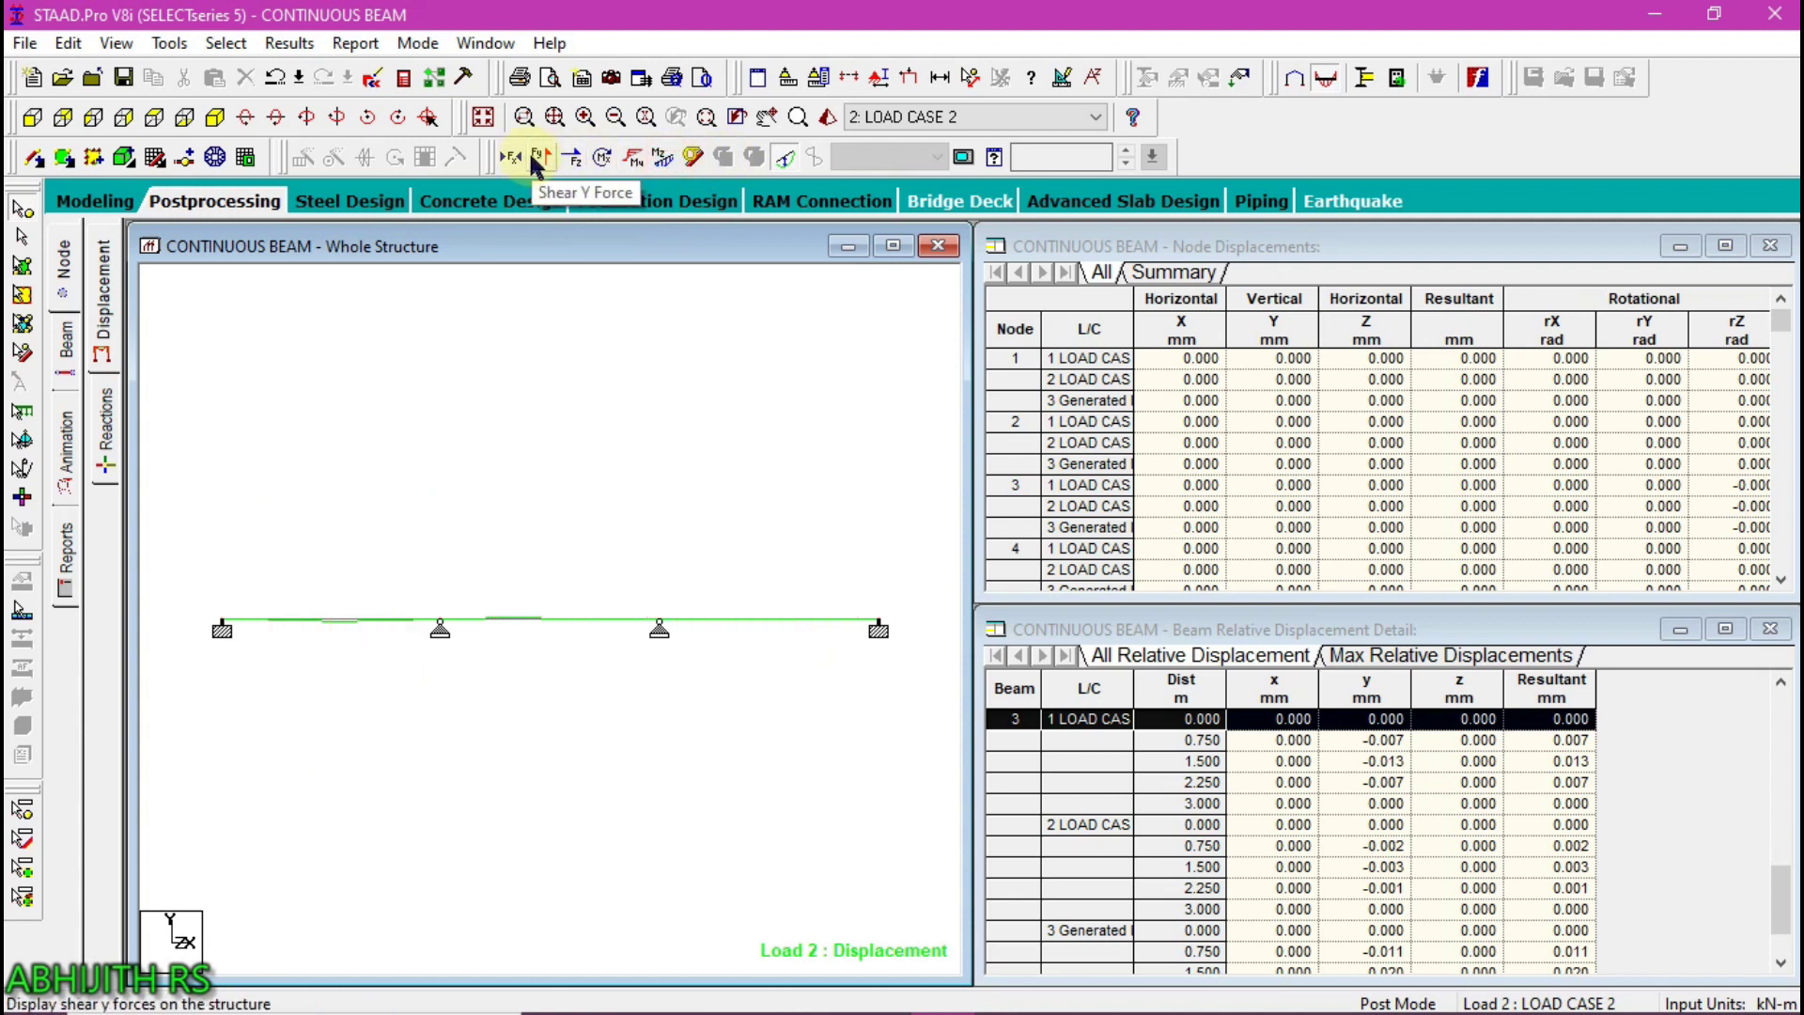
{"action": "left_click", "coordinate": [534, 159]}
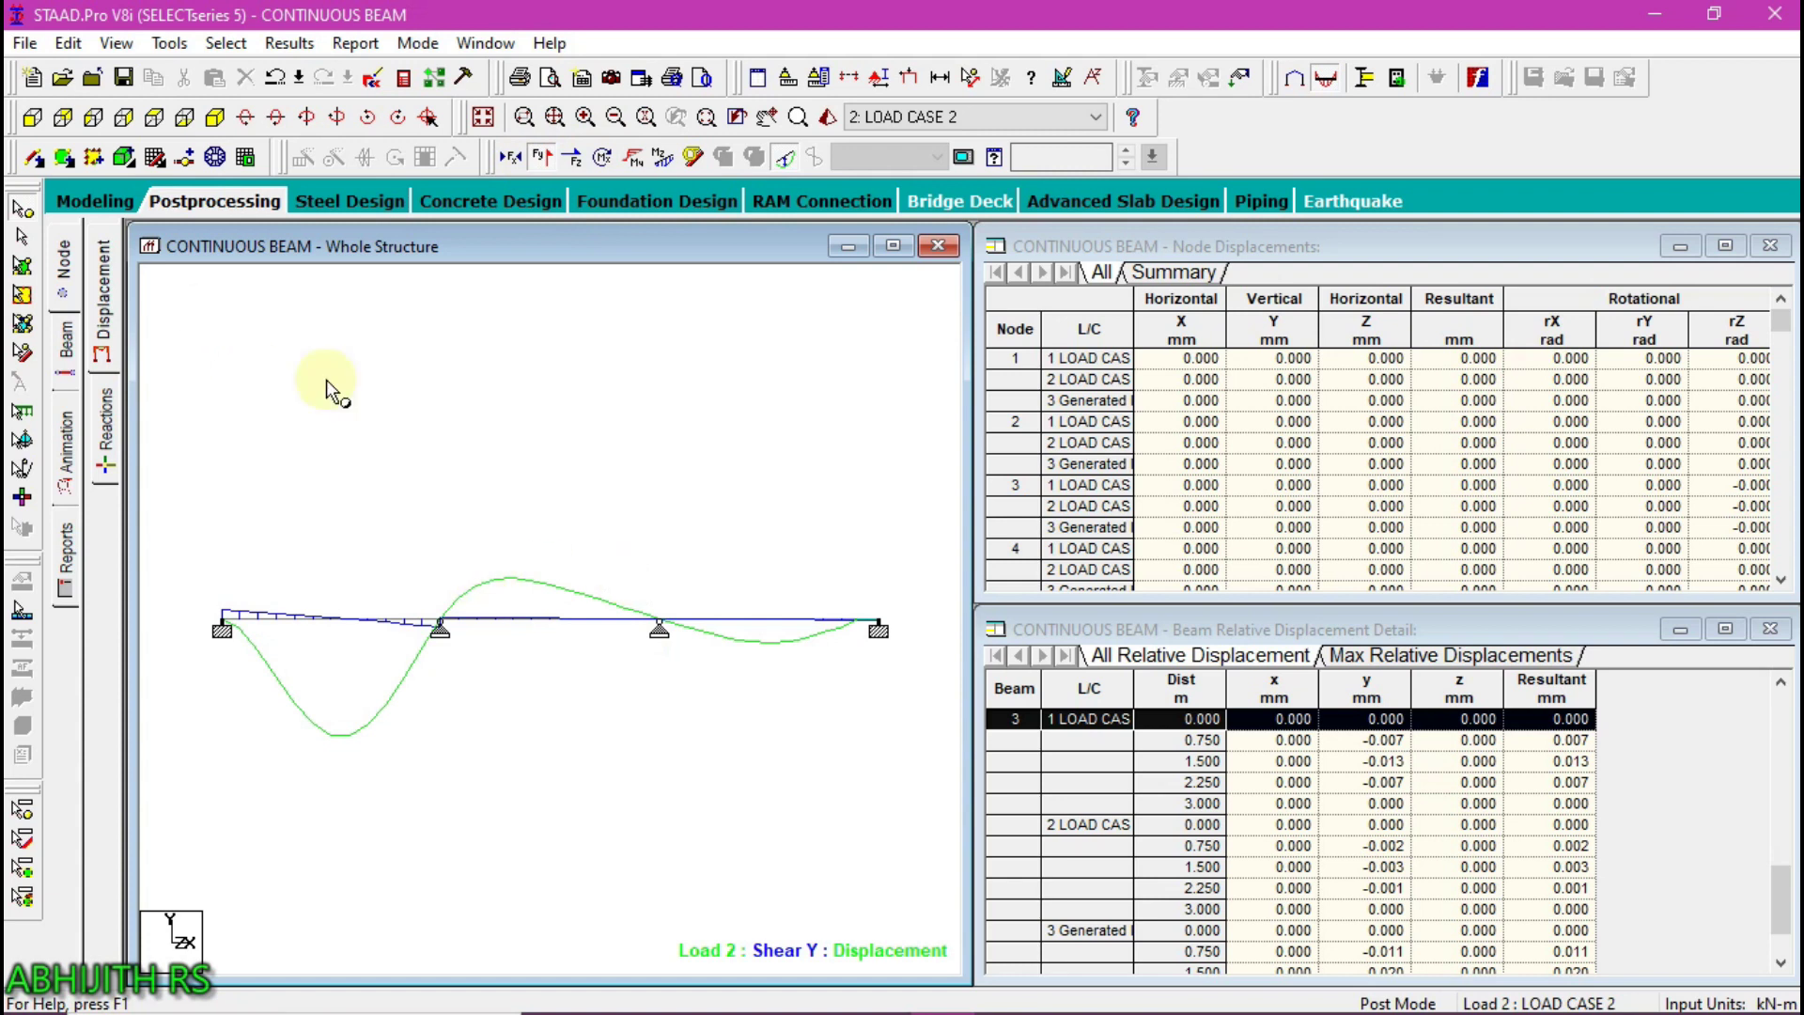
{"action": "left_click", "coordinate": [103, 294]}
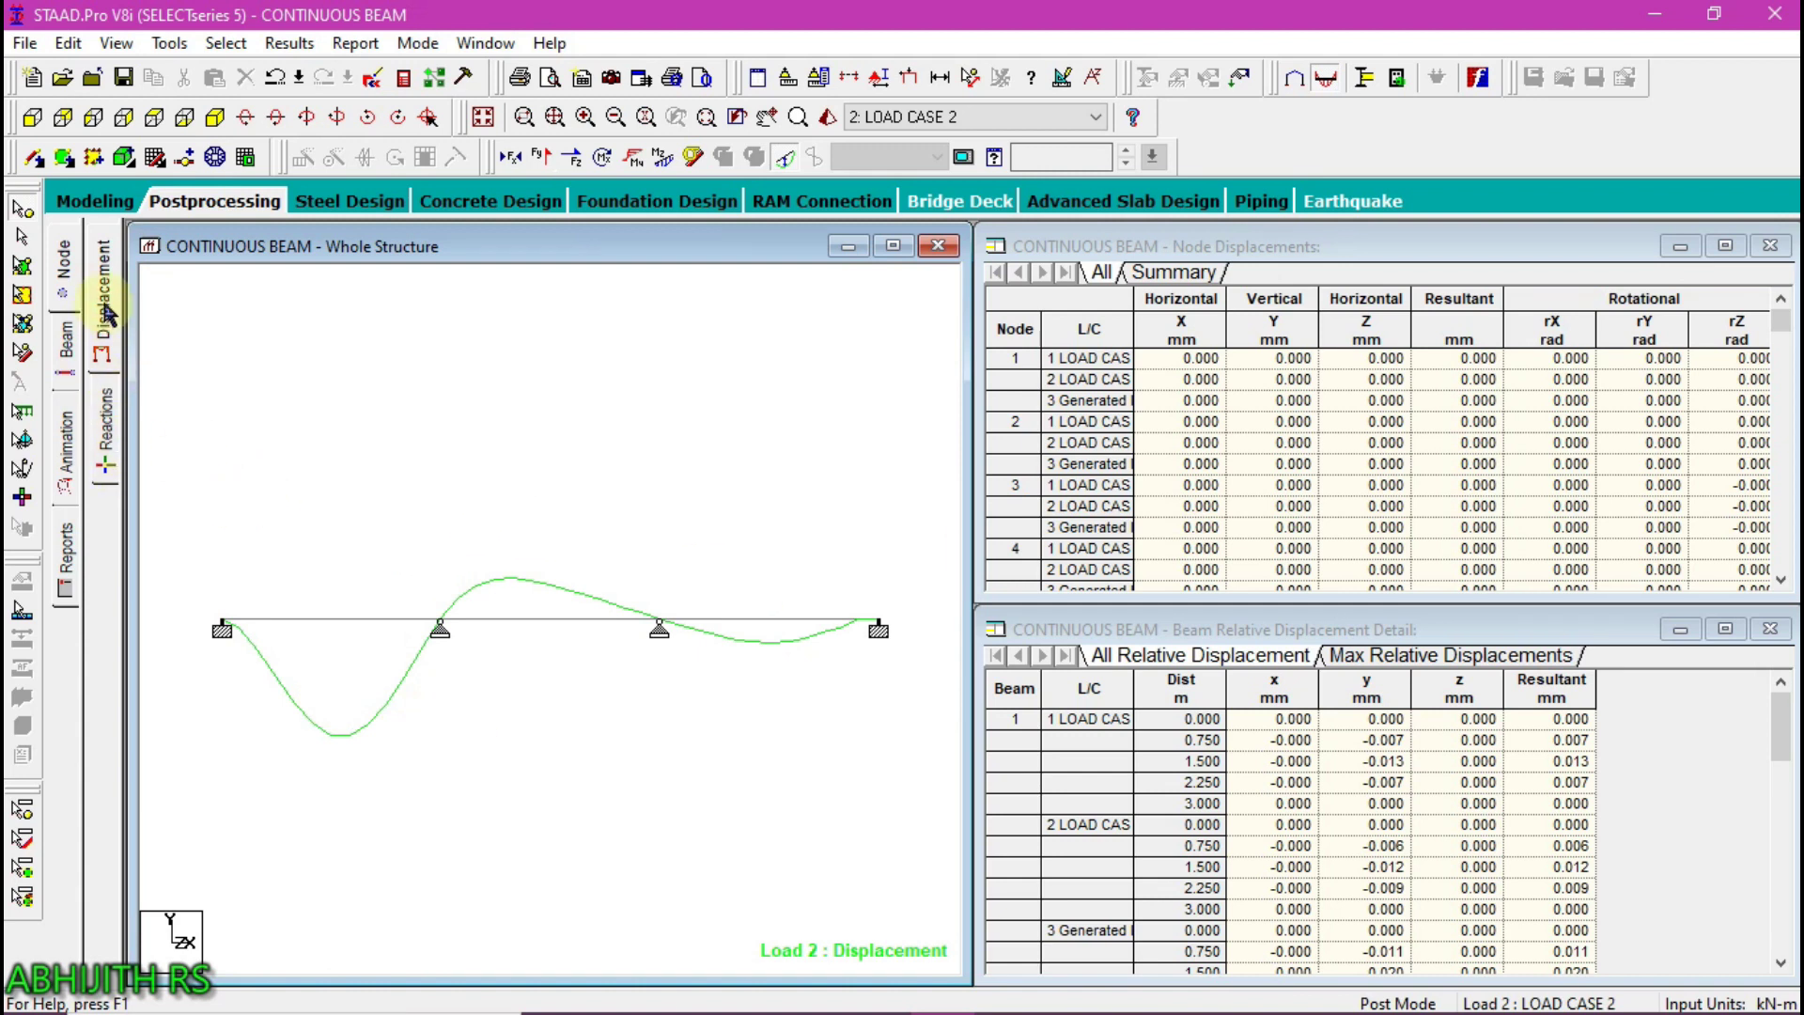
Review the beam force results for load case 2, viewing the Bending Z and Shear Y diagrams one at a time before hiding them
{"action": "left_click", "coordinate": [77, 370]}
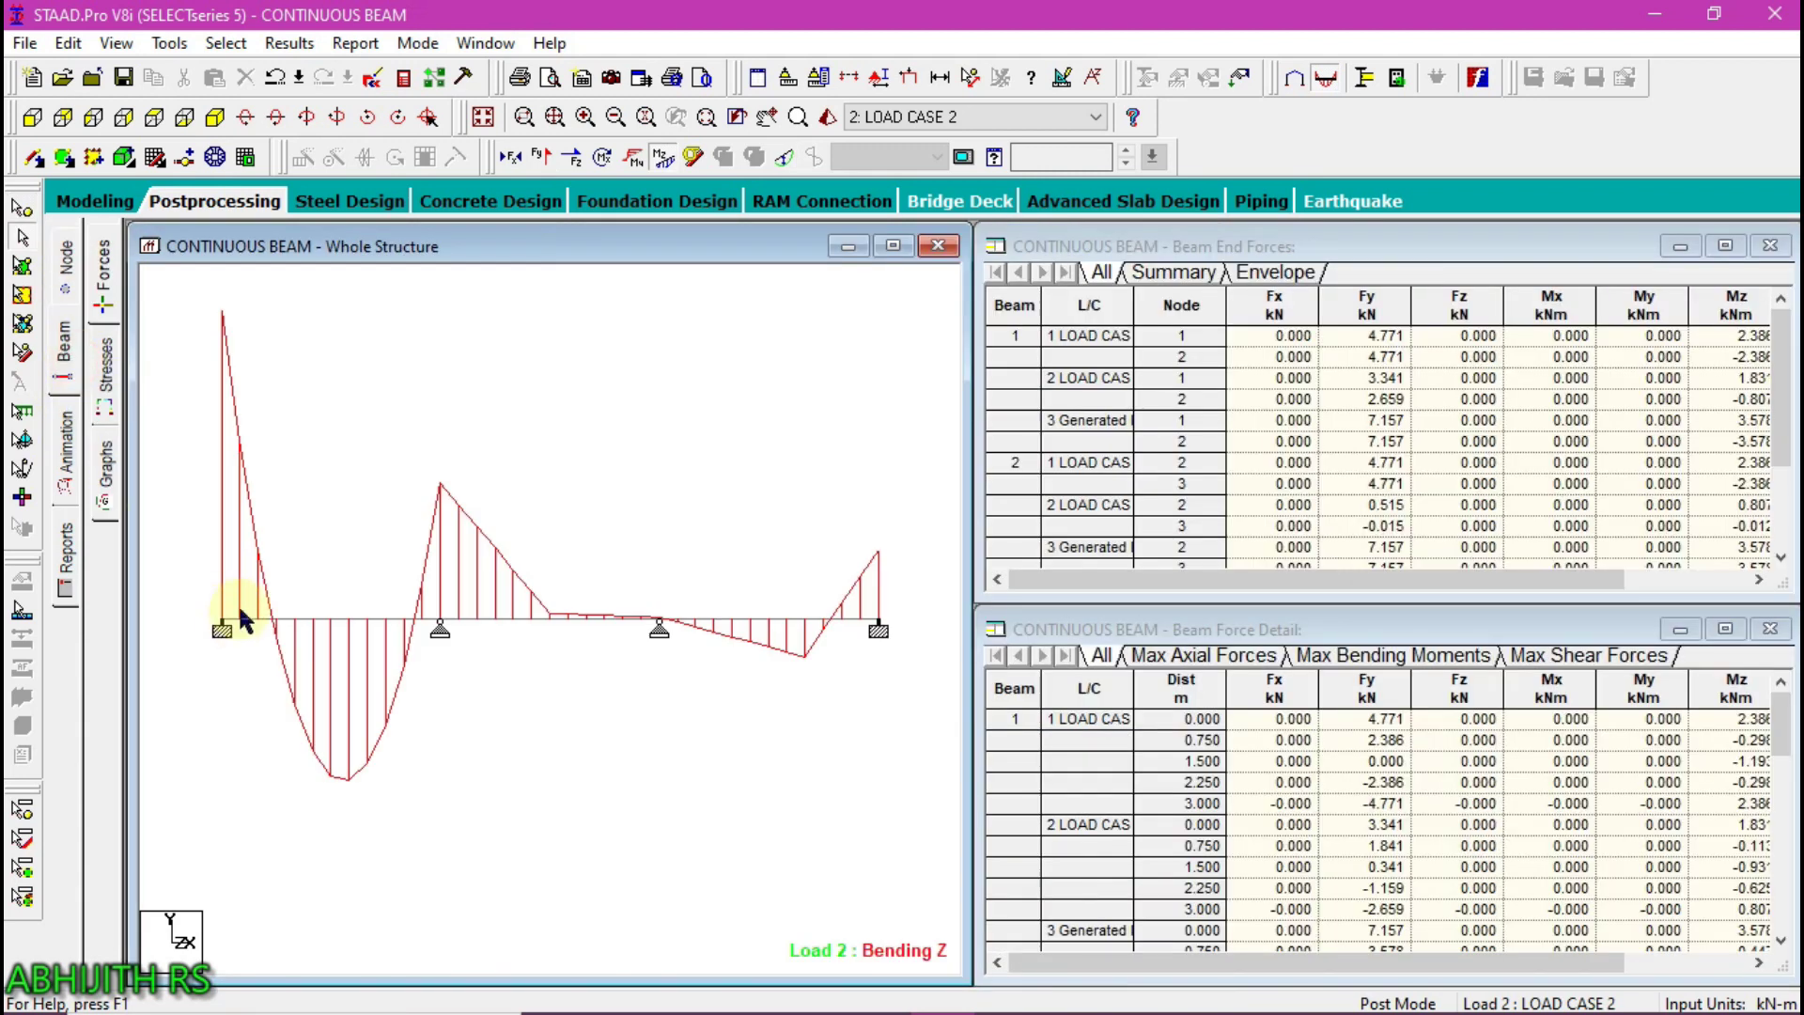
{"action": "left_click", "coordinate": [662, 157]}
{"action": "left_click", "coordinate": [542, 157]}
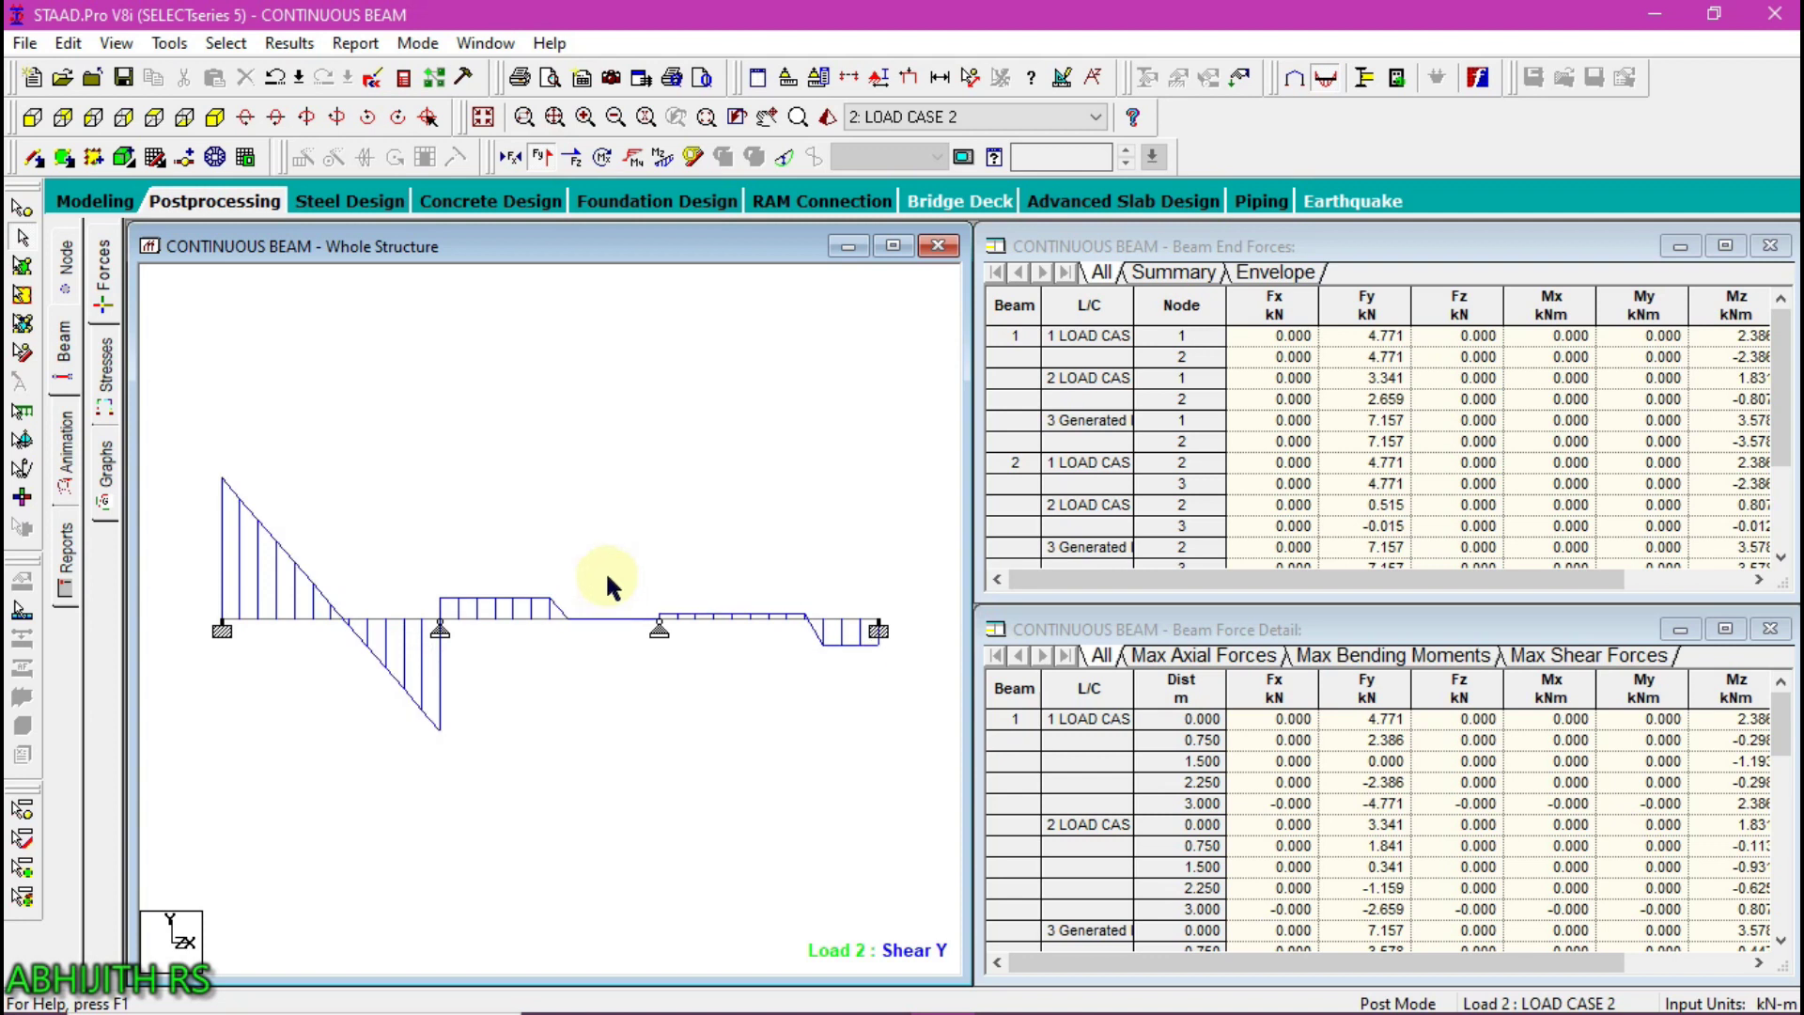
{"action": "left_click", "coordinate": [542, 157]}
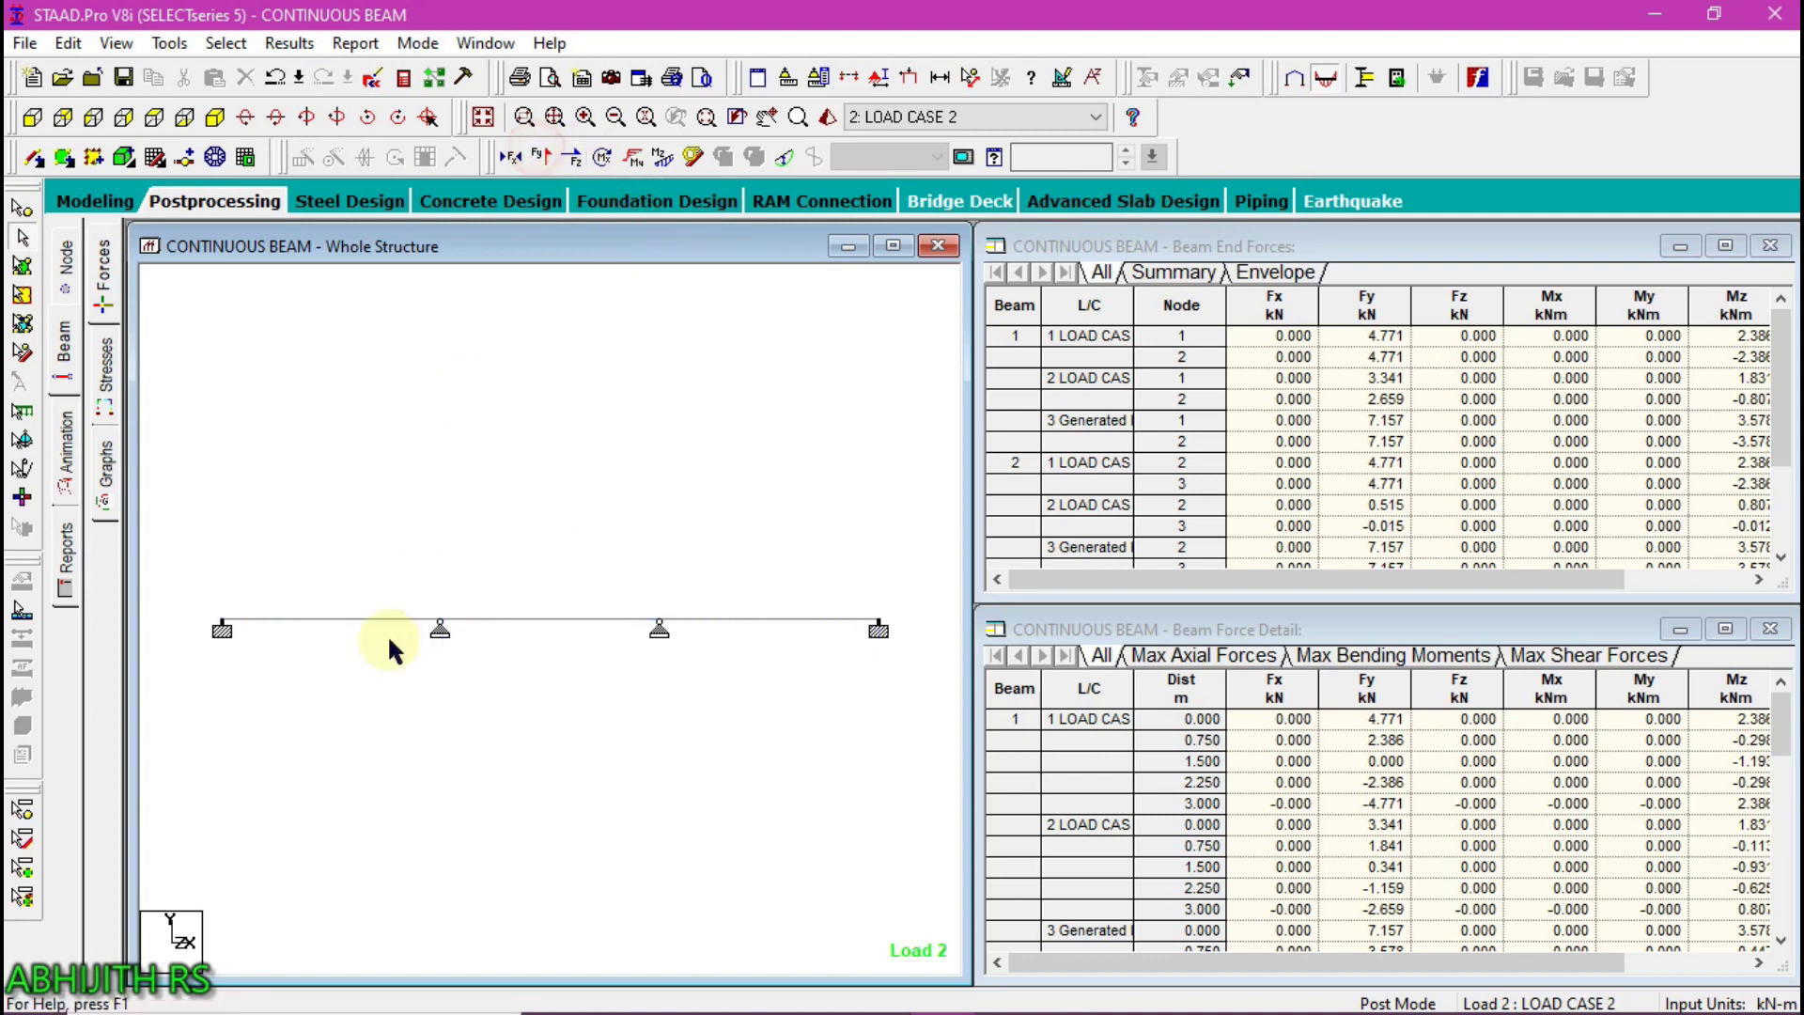
Examine the support reactions at all four nodes for load case 2, adjusting the structure window's width to read the values
{"action": "left_click", "coordinate": [63, 273]}
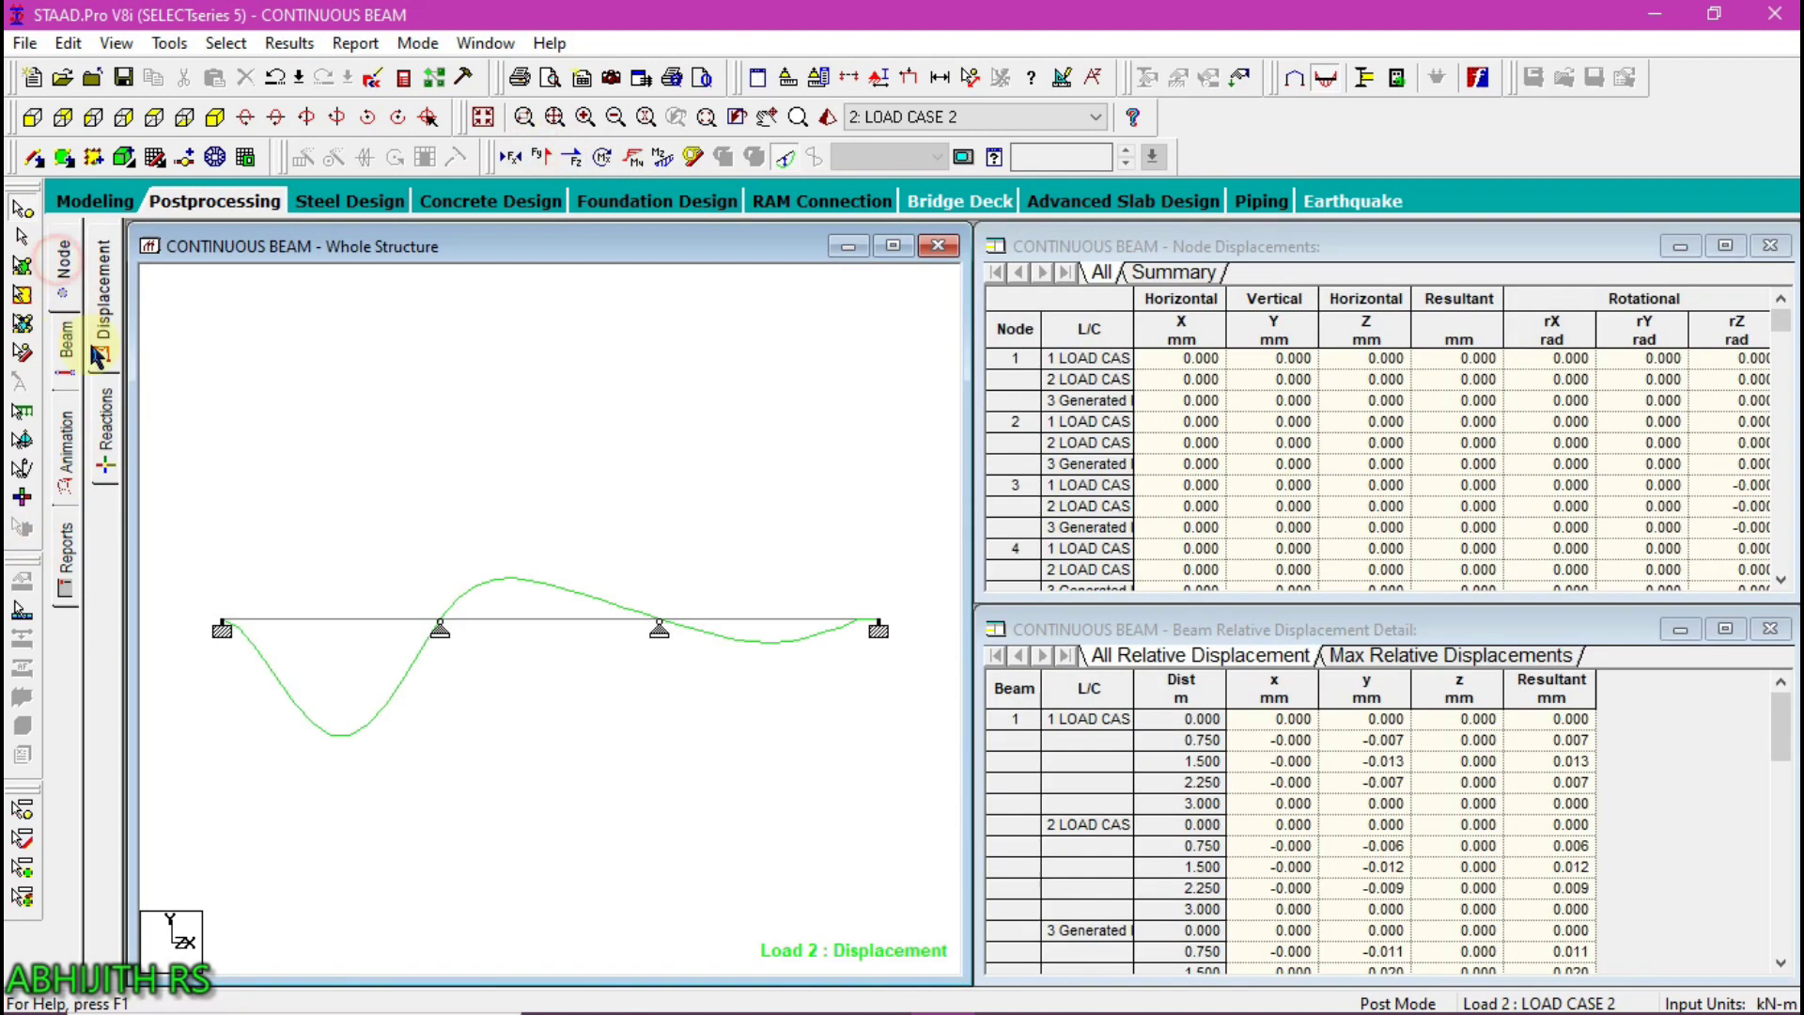
{"action": "left_click", "coordinate": [106, 431]}
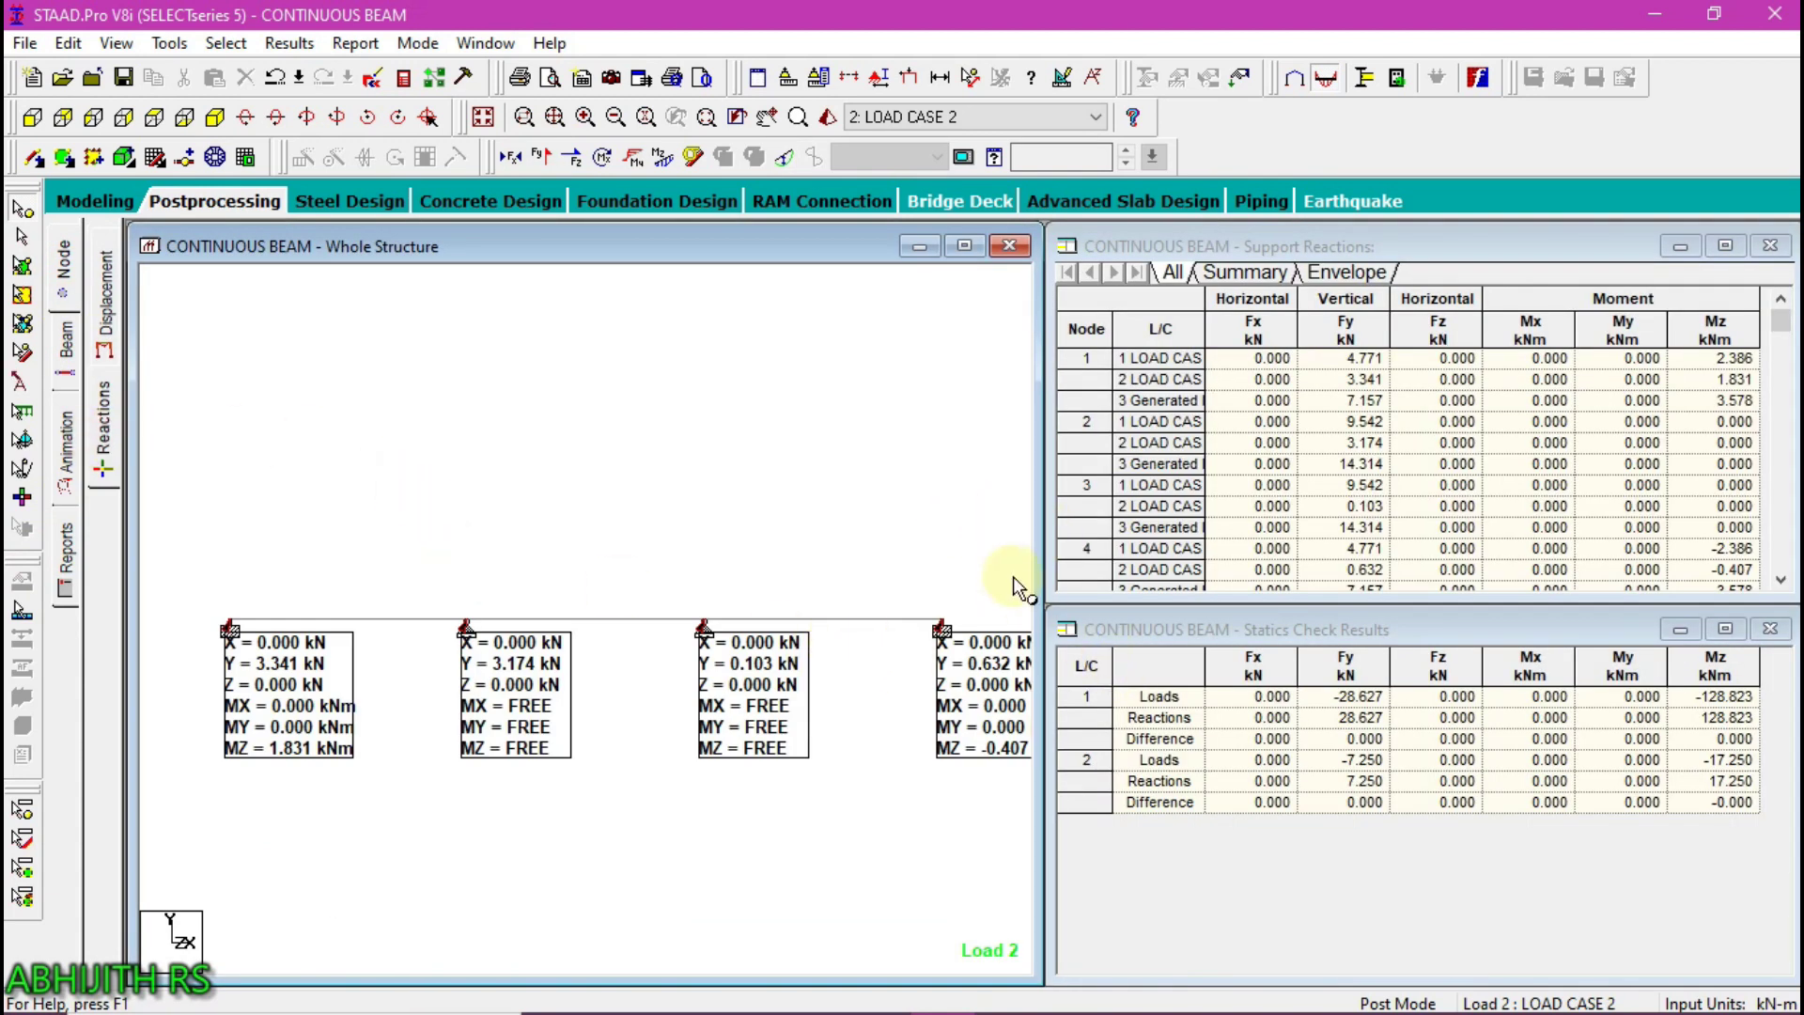
{"action": "left_click_drag", "start_coordinate": [1040, 551], "coordinate": [1068, 551]}
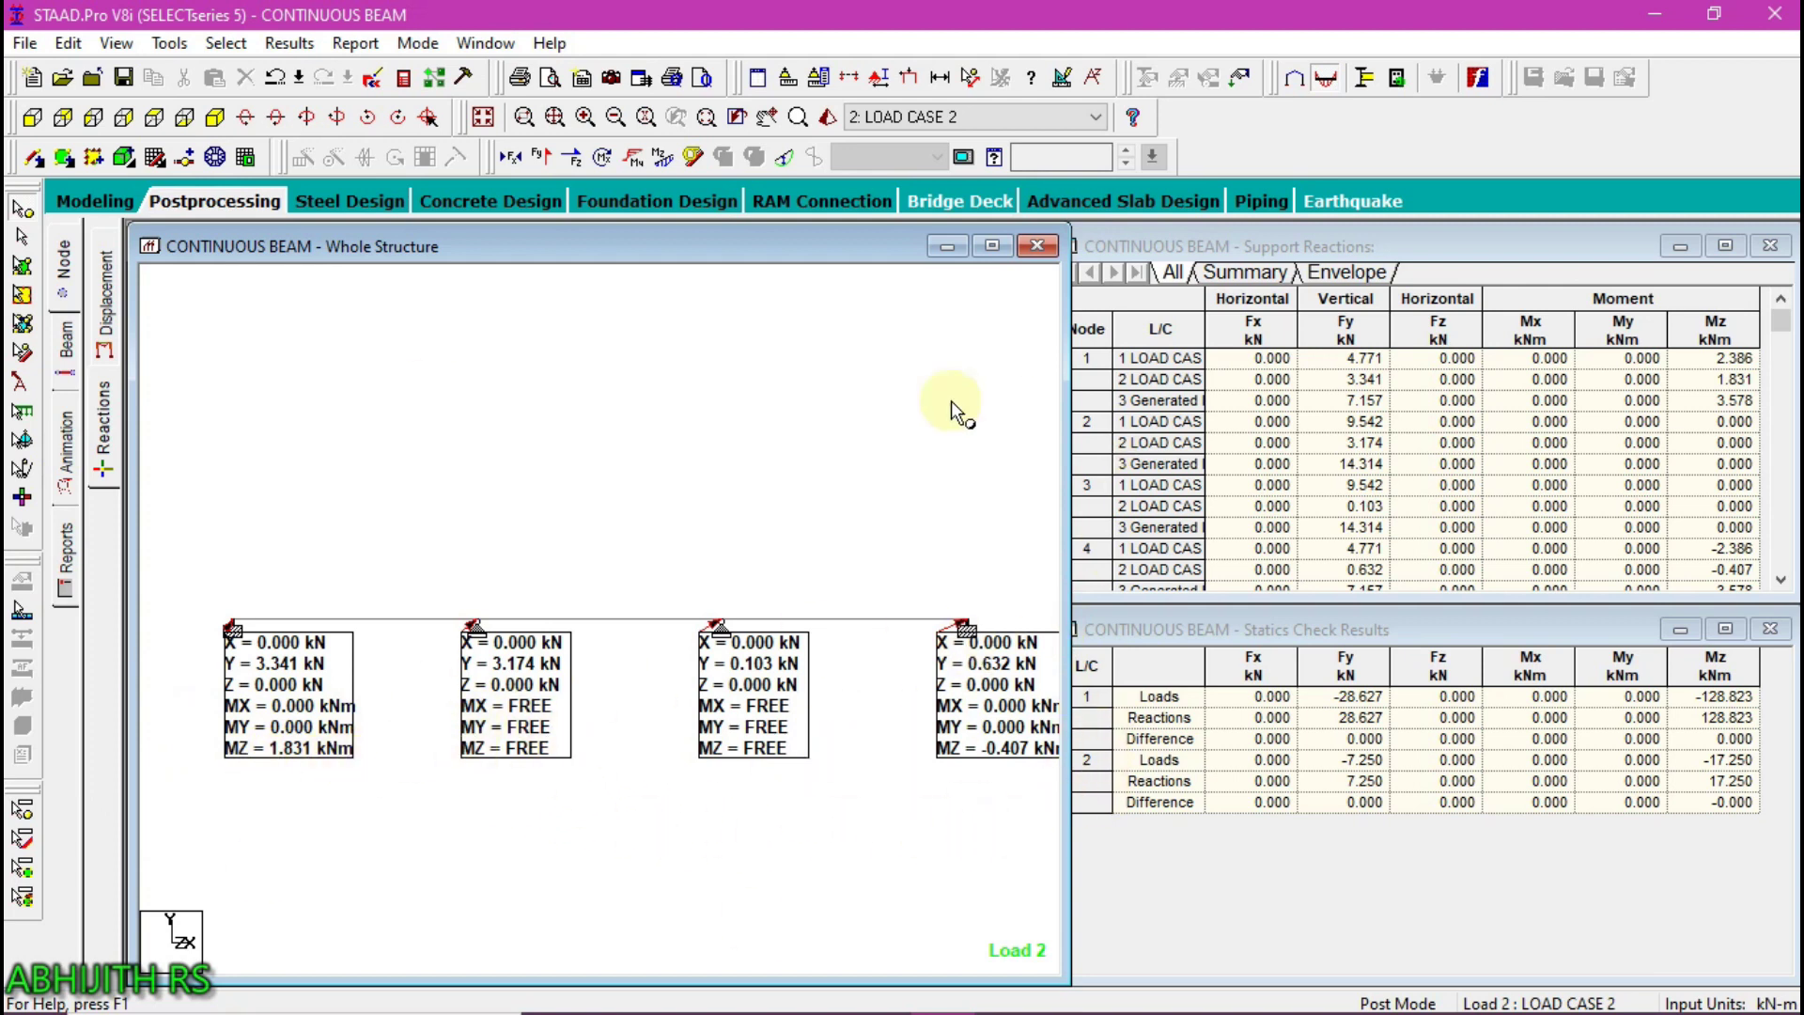
{"action": "left_click_drag", "start_coordinate": [1062, 508], "coordinate": [1027, 508]}
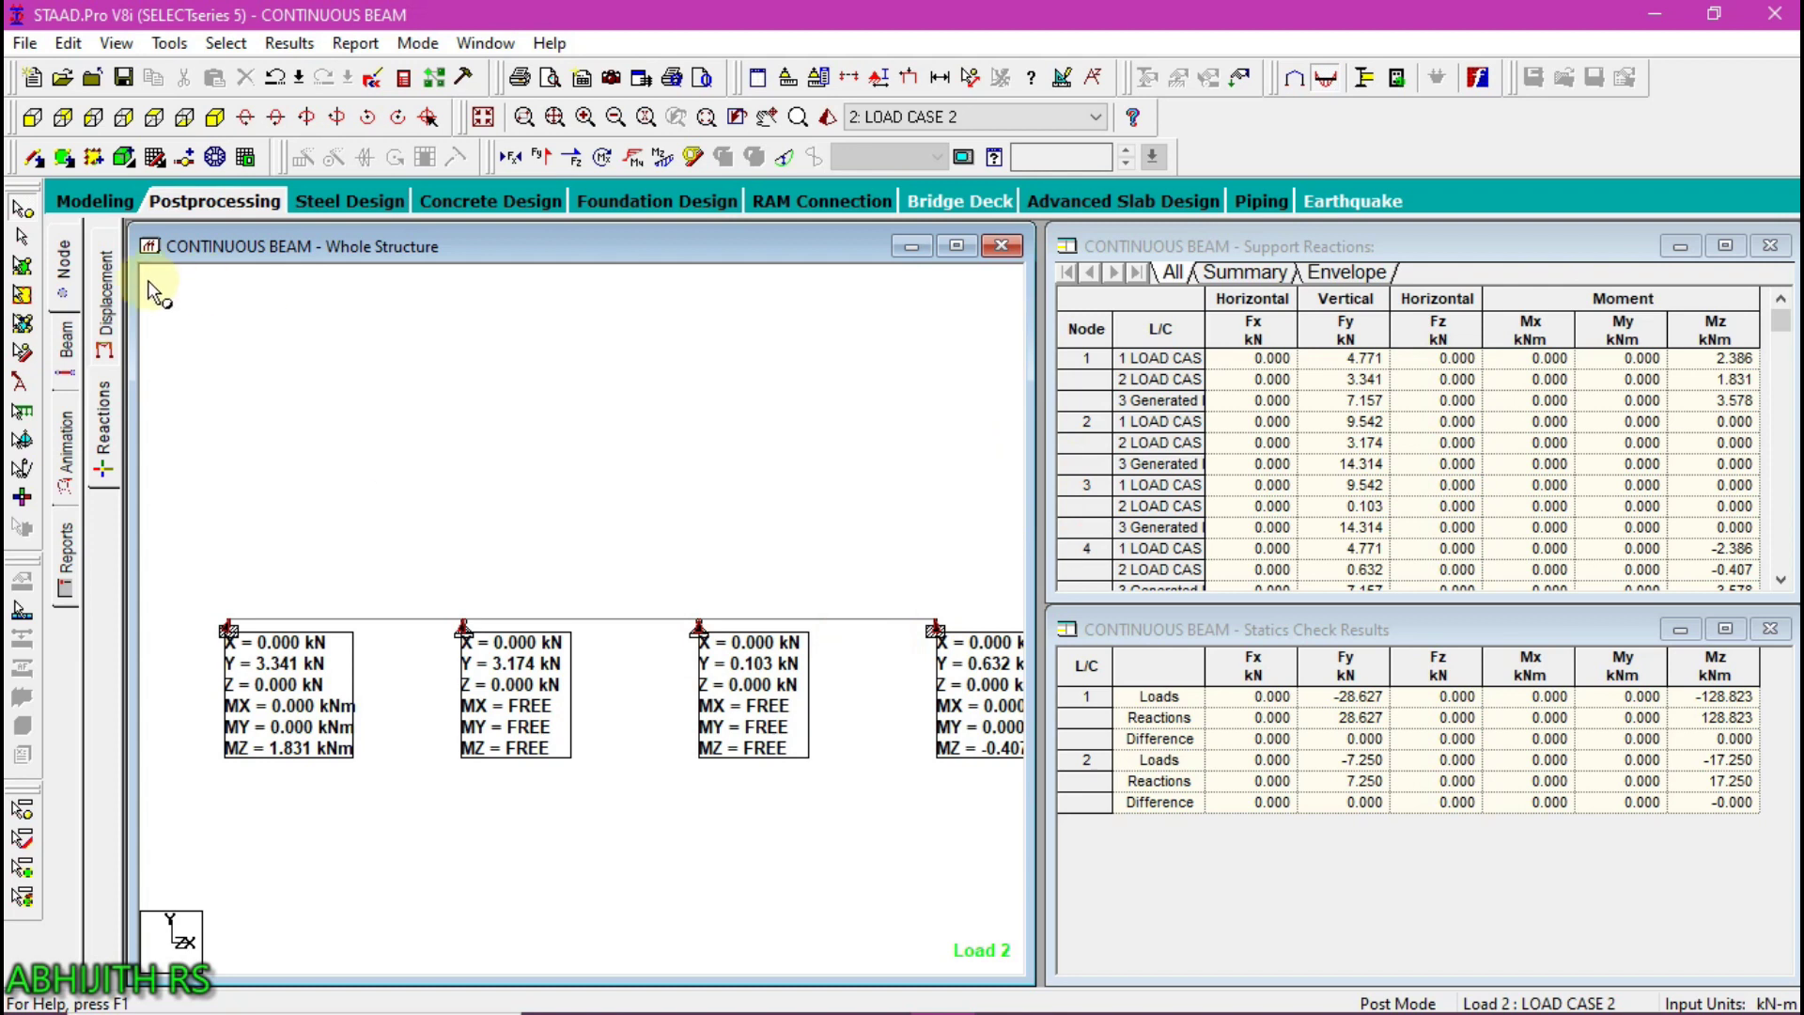
Return to modeling mode, inspect the beam in a 3D rendered view from several angles, and close the rendering
{"action": "left_click", "coordinate": [66, 362]}
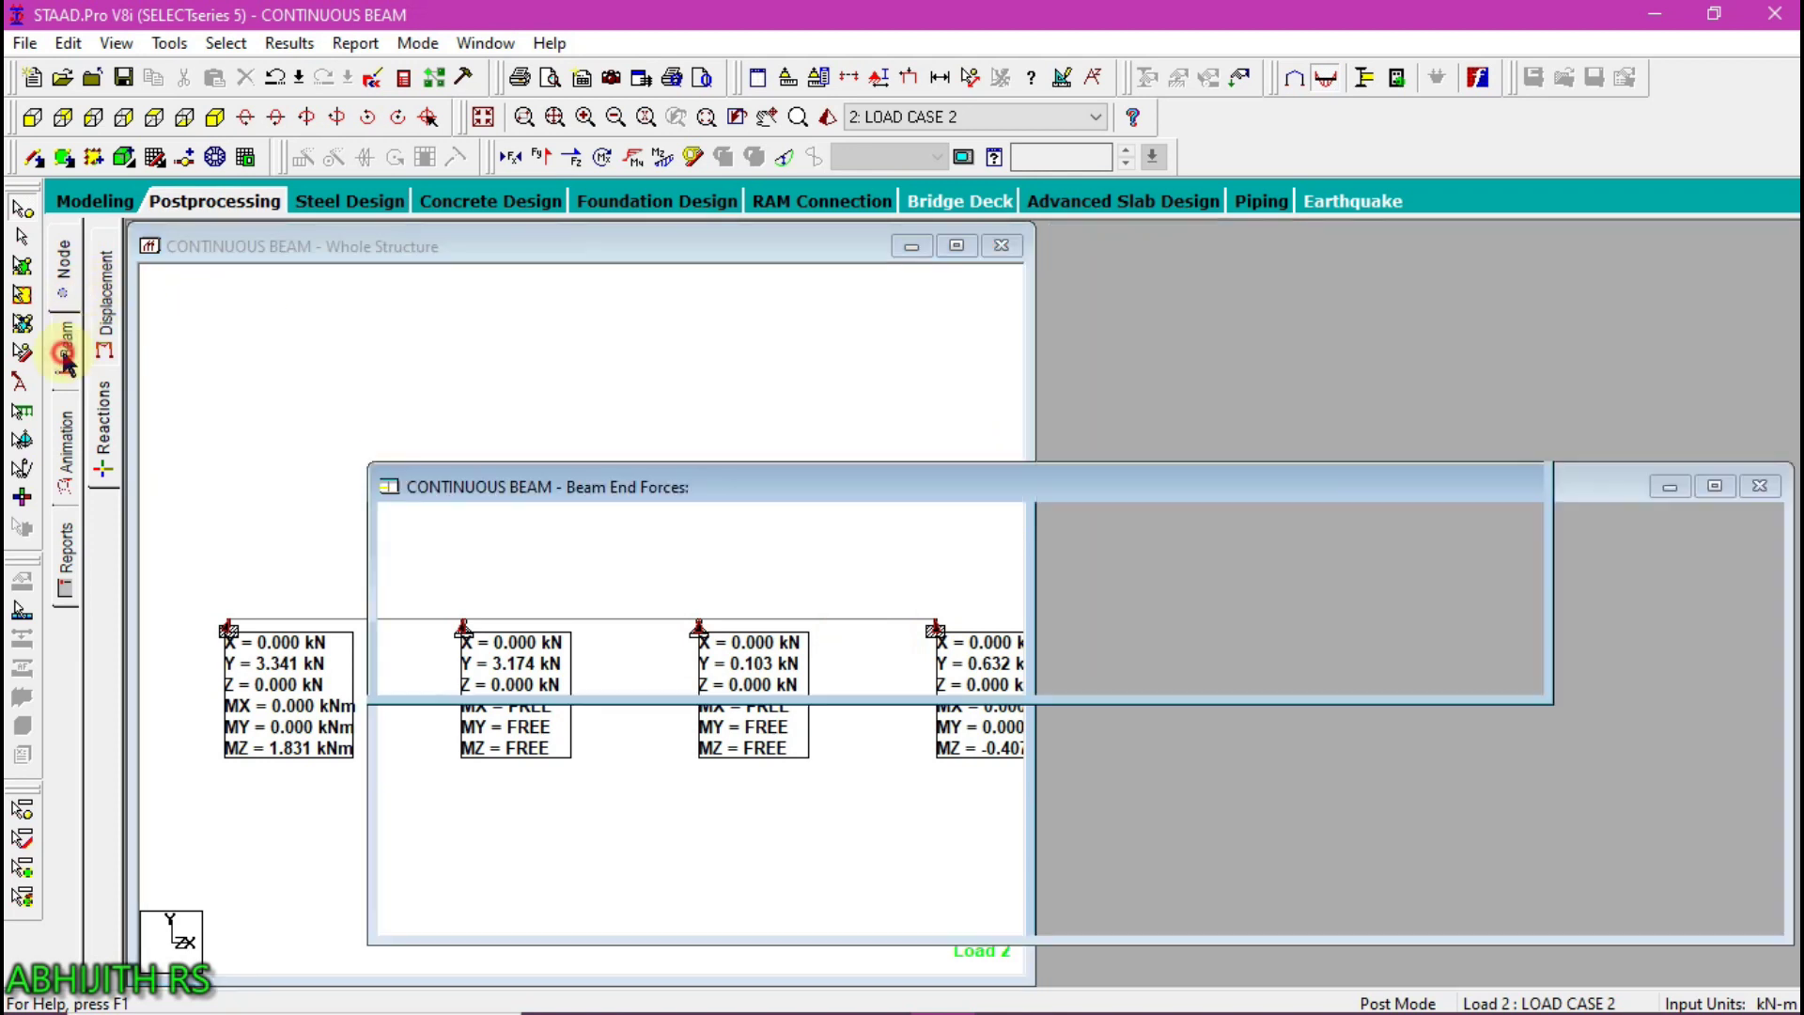
{"action": "left_click", "coordinate": [94, 201]}
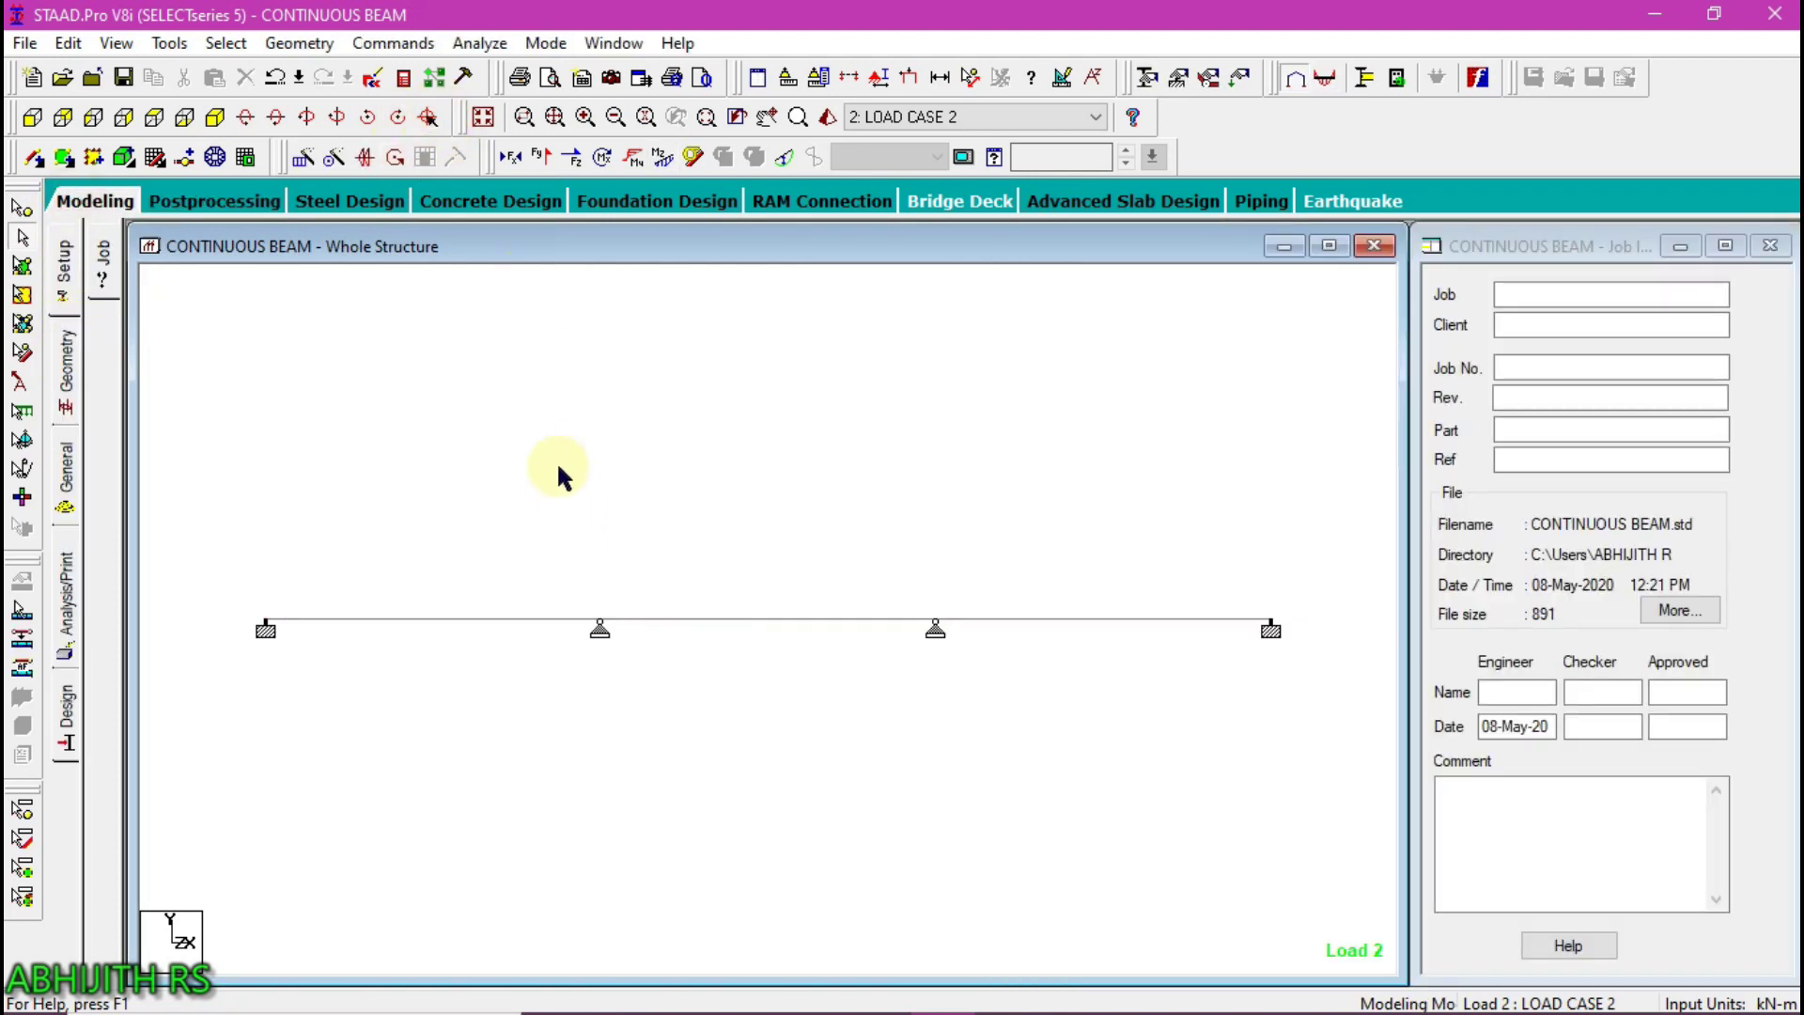
{"action": "right_click", "coordinate": [562, 360]}
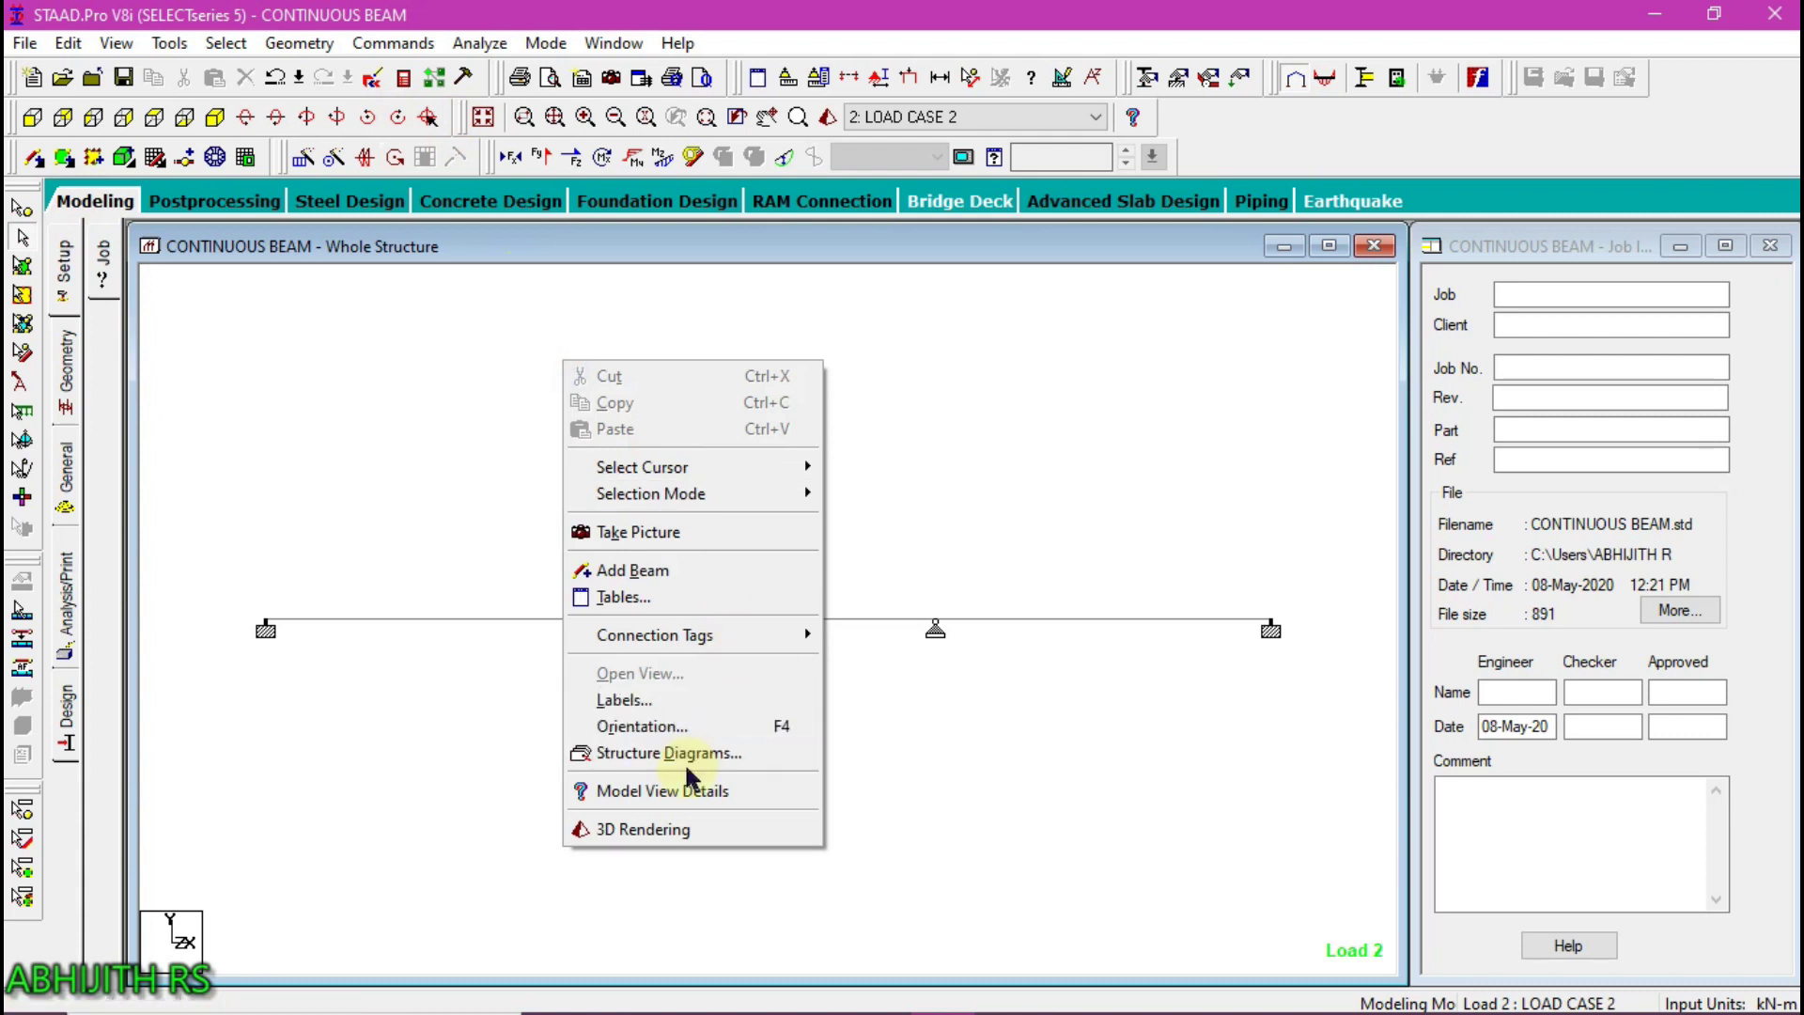
{"action": "left_click", "coordinate": [925, 639]}
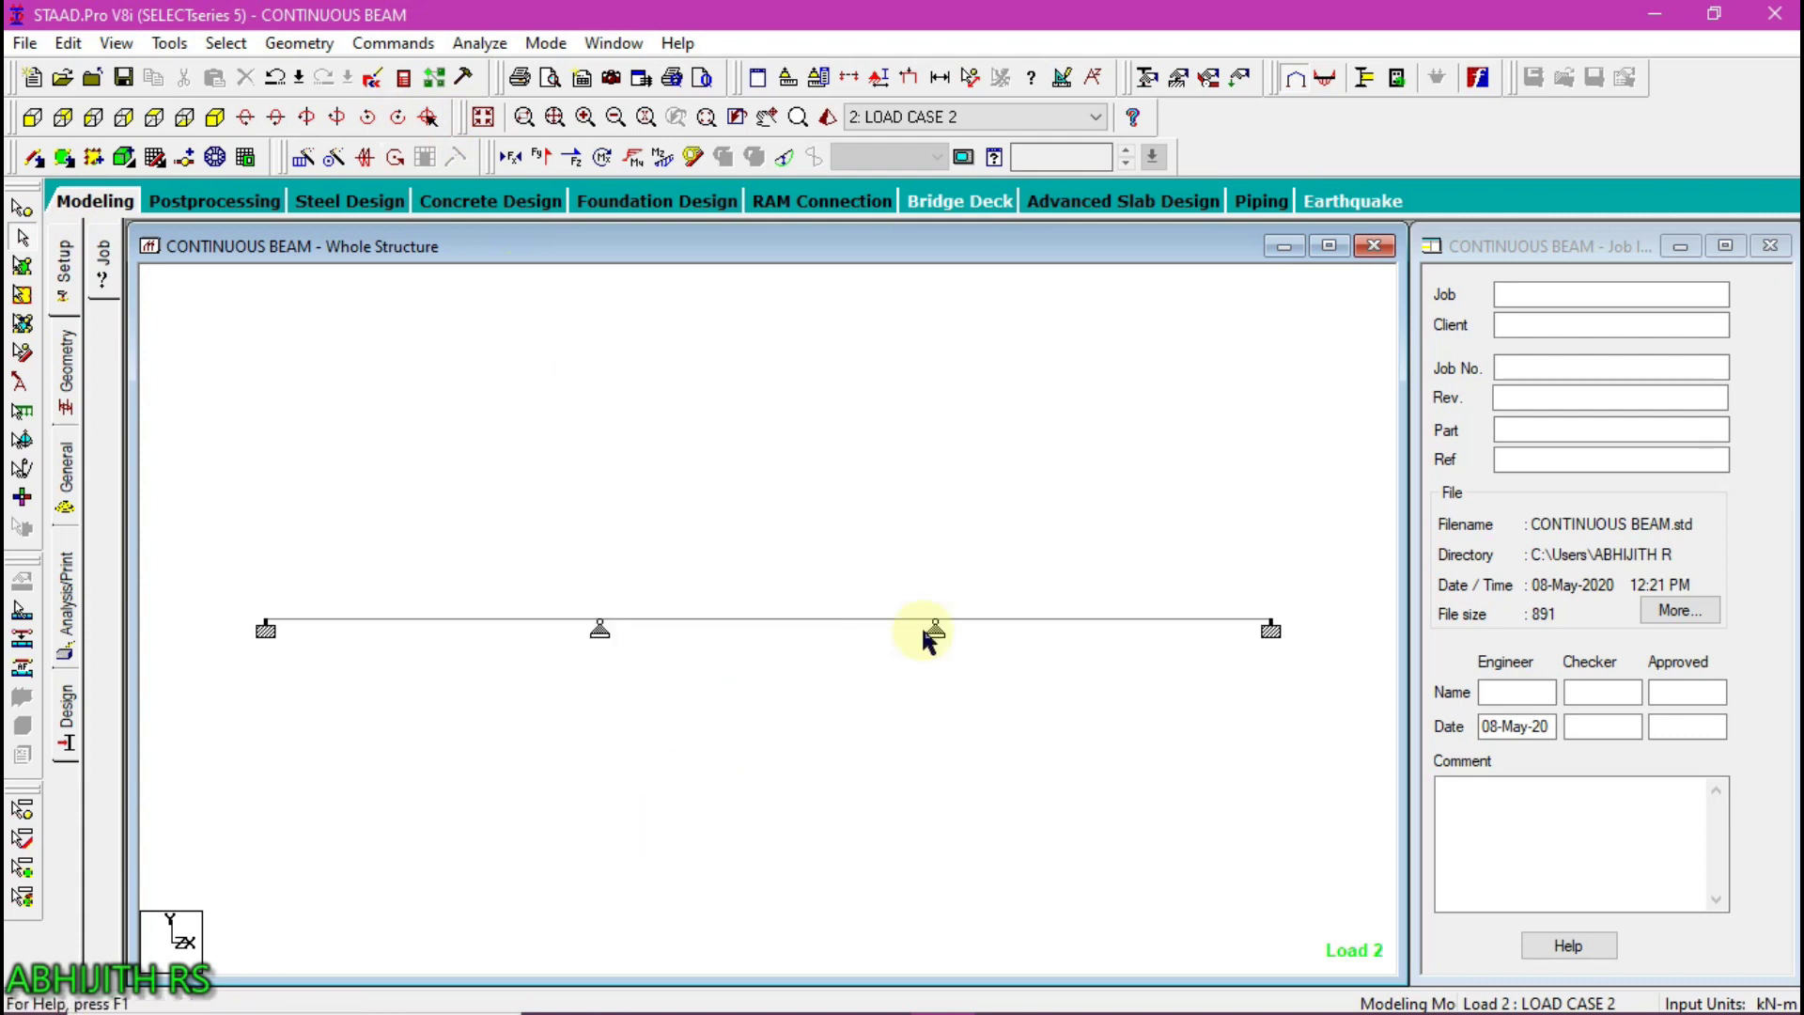
{"action": "left_click_drag", "start_coordinate": [1033, 564], "coordinate": [668, 487]}
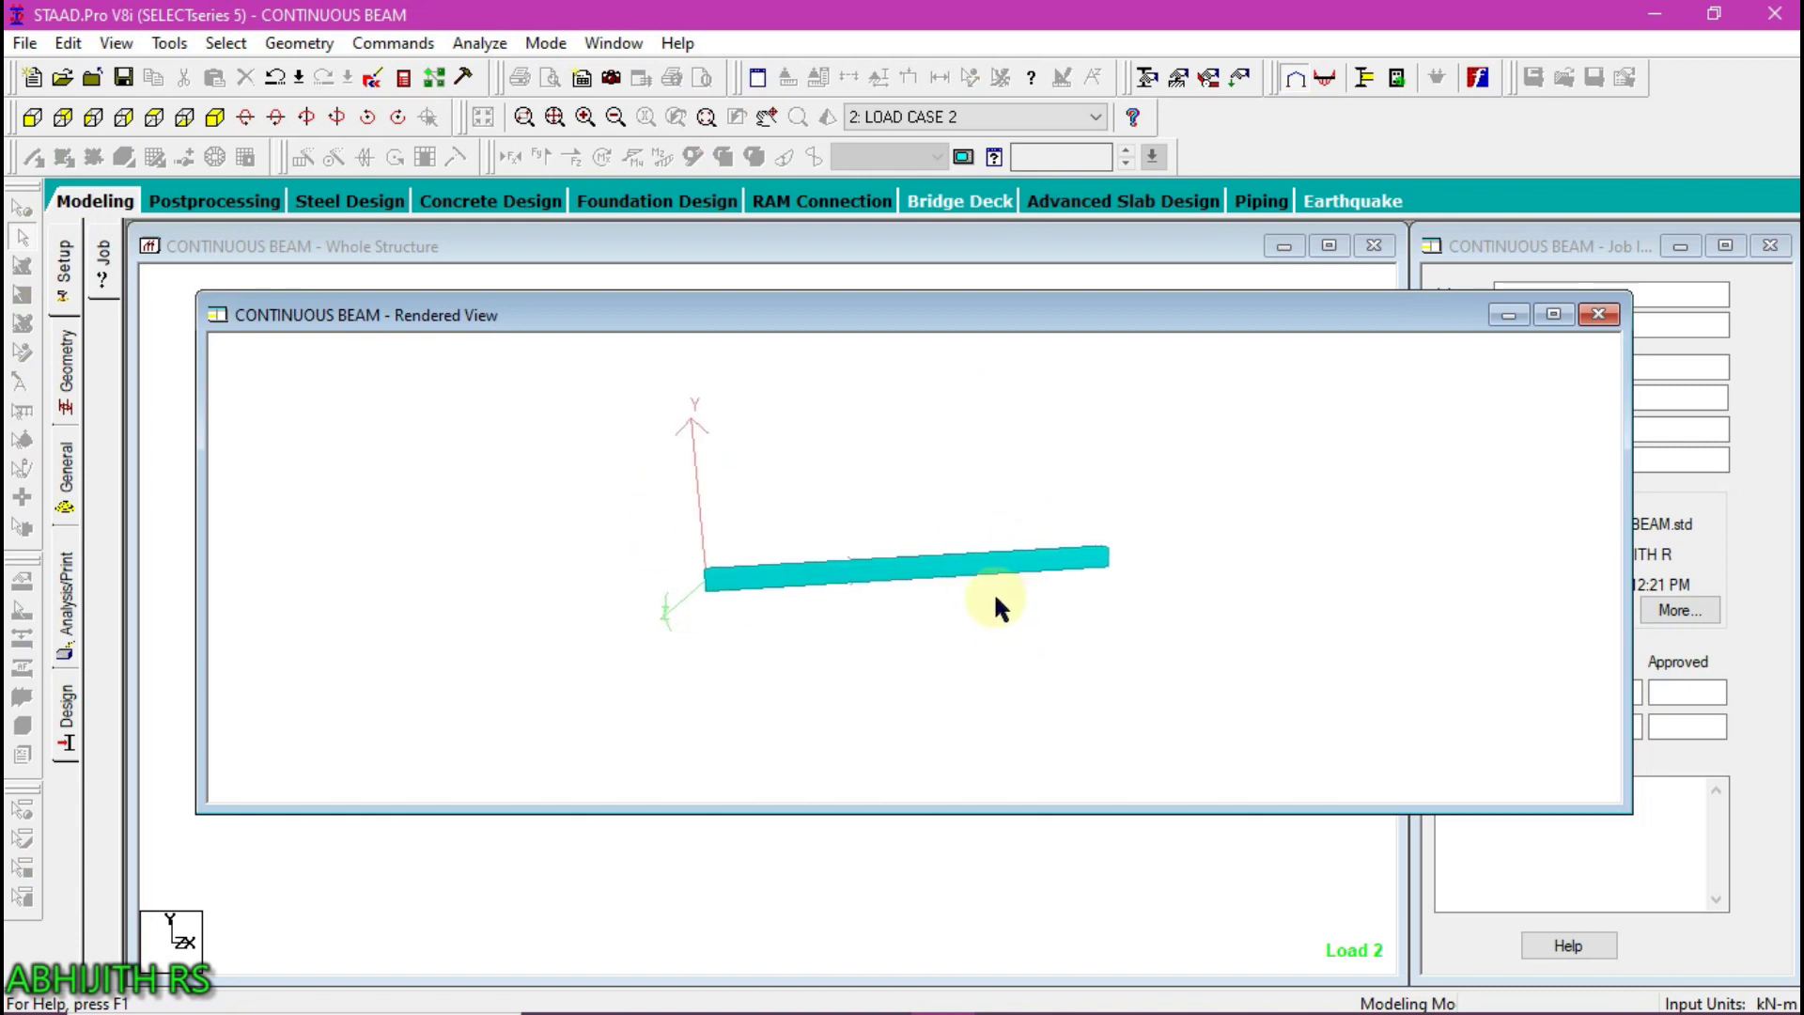
{"action": "left_click_drag", "start_coordinate": [902, 510], "coordinate": [975, 576]}
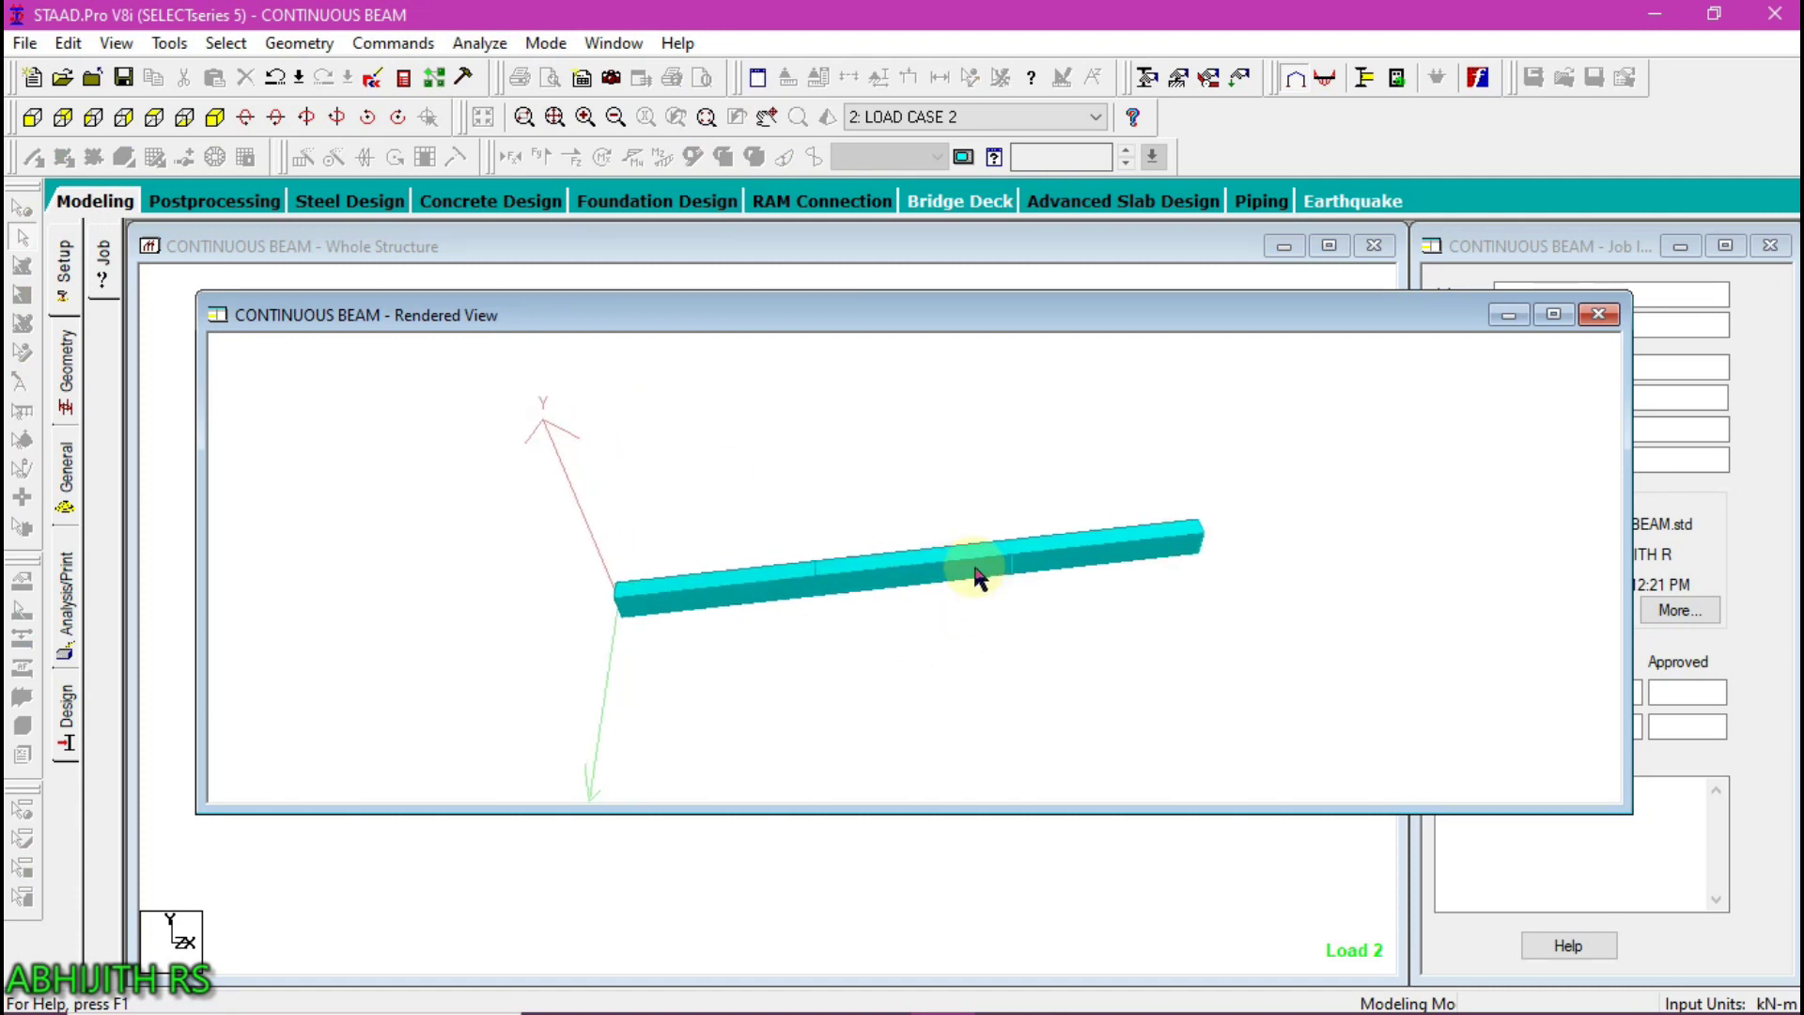
{"action": "left_click", "coordinate": [1142, 538]}
{"action": "left_click_drag", "start_coordinate": [1130, 620], "coordinate": [980, 585]}
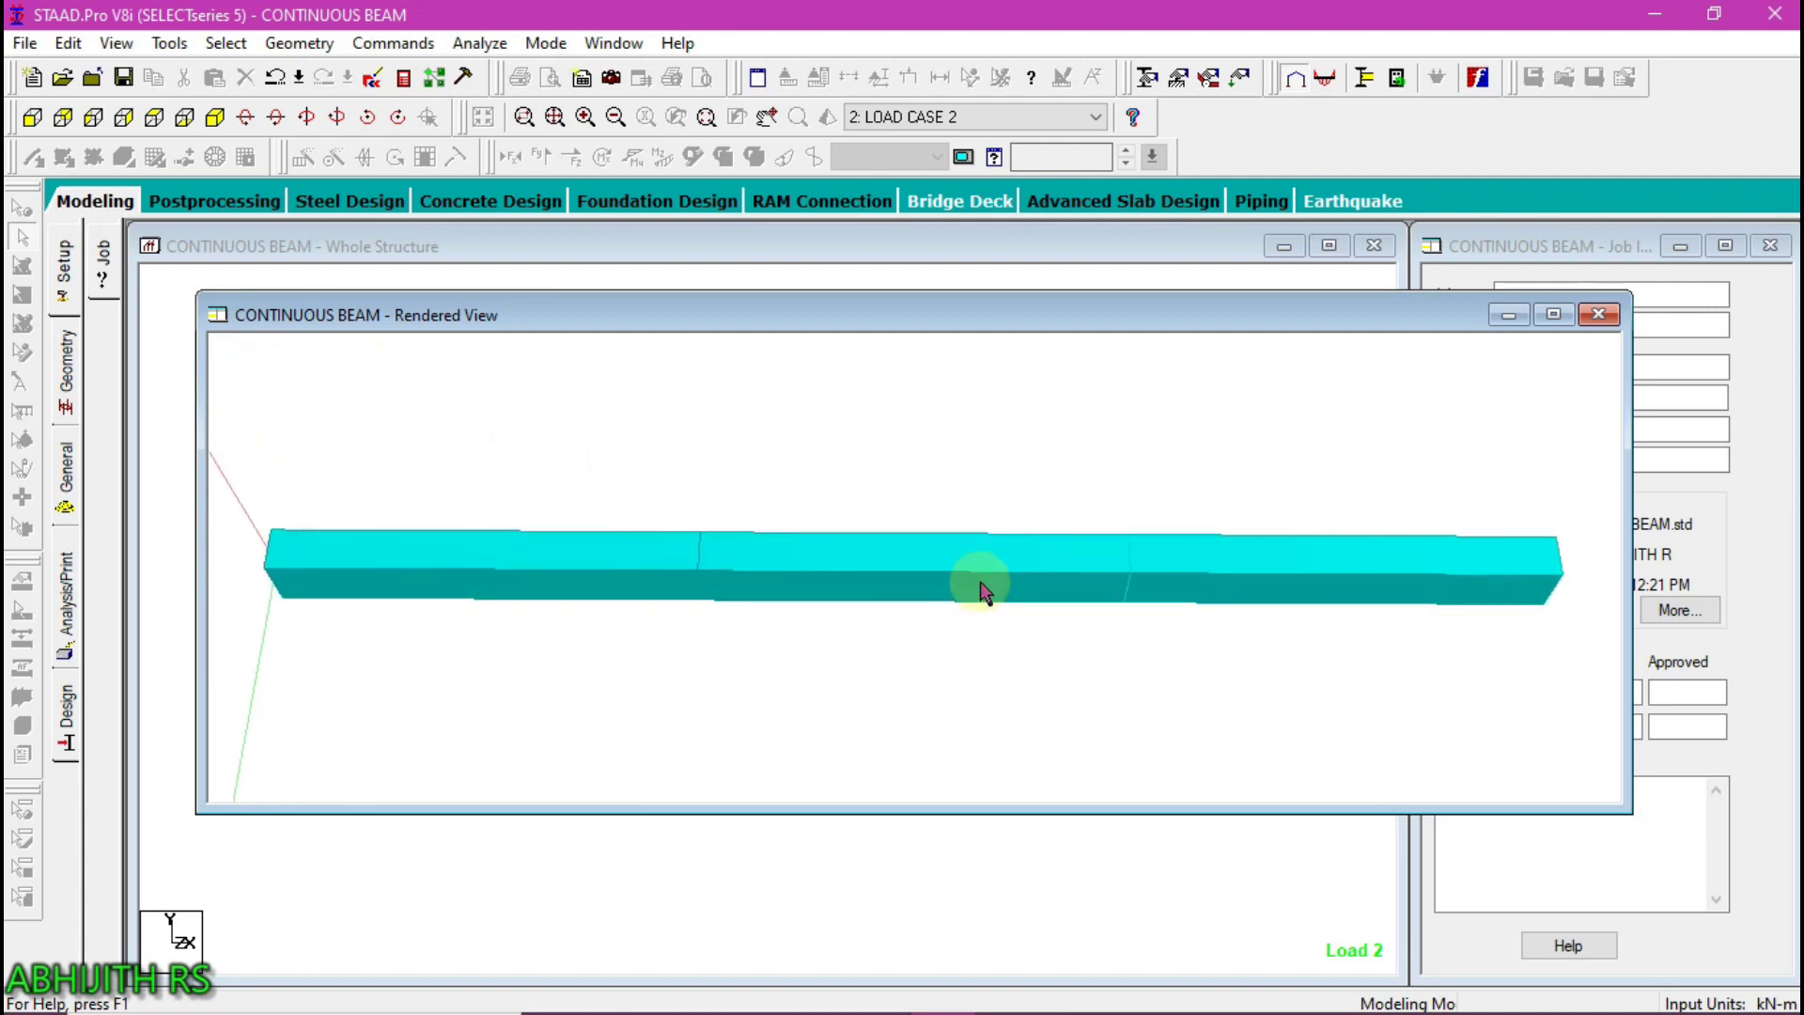
{"action": "left_click", "coordinate": [1597, 318]}
Apply the Full Sections 3D display to the whole structure in the structure diagram settings, moving the dialog clear of the beam
{"action": "right_click", "coordinate": [655, 435]}
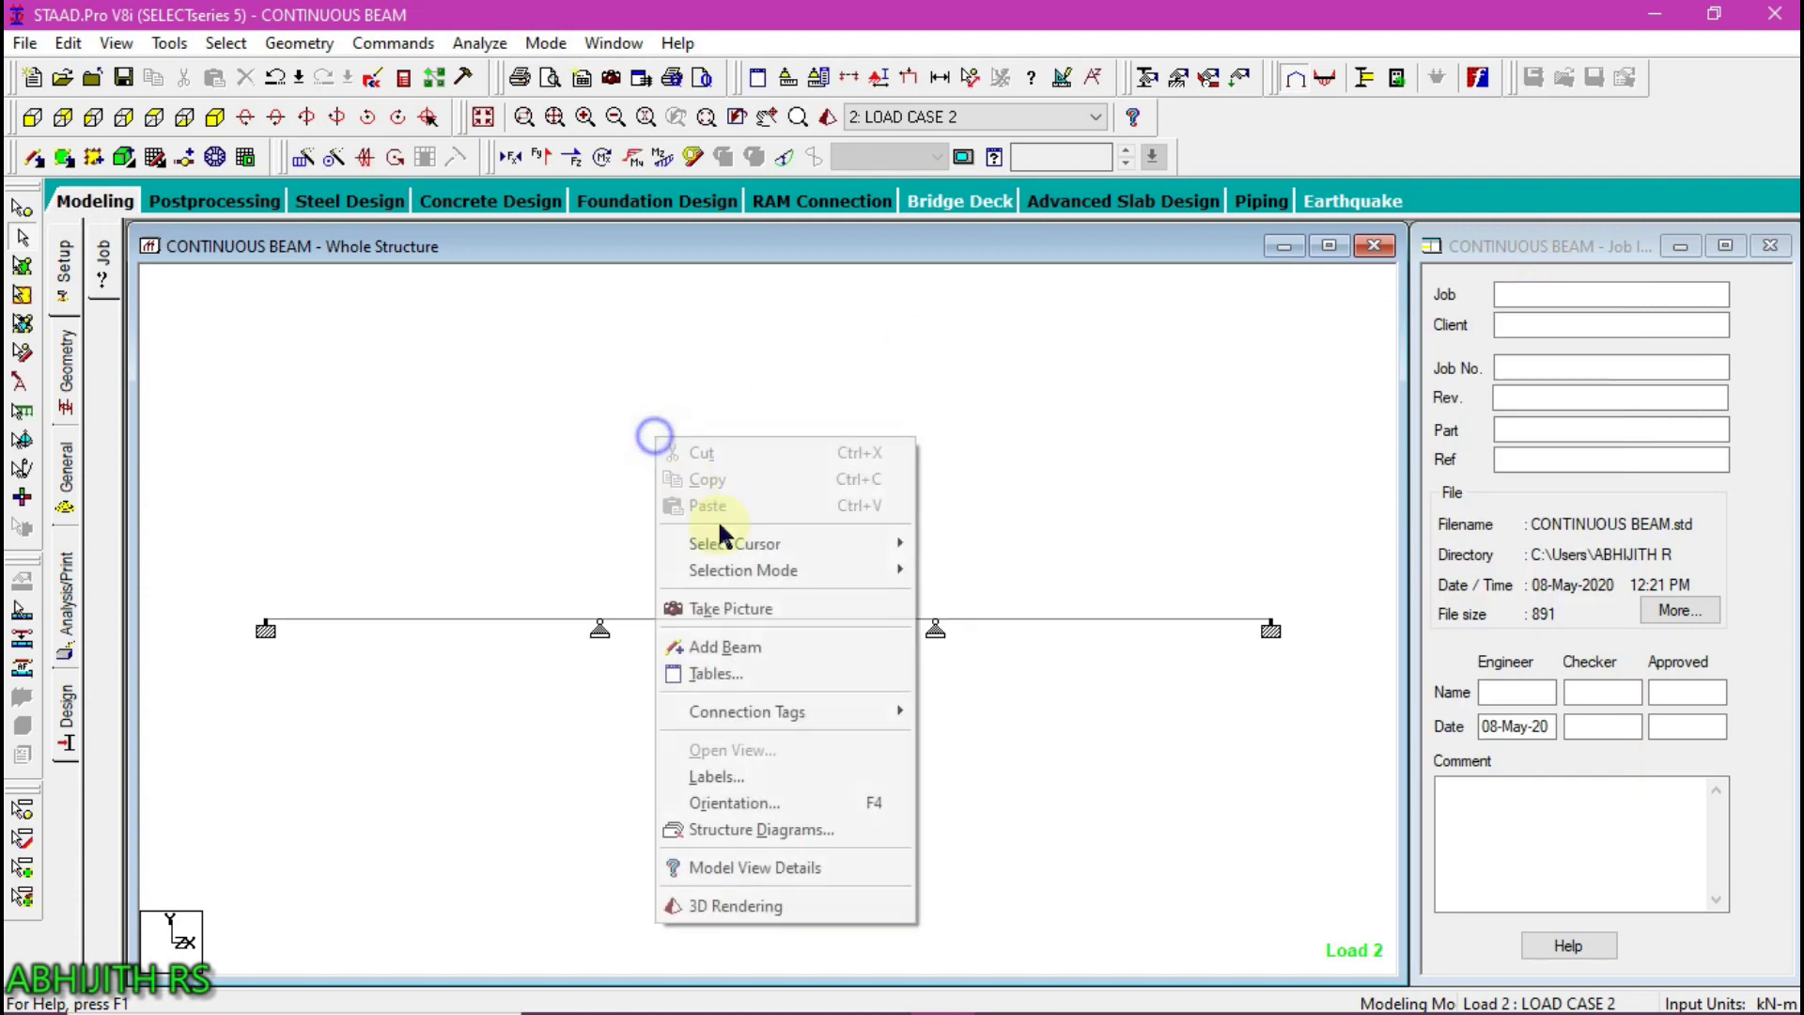
{"action": "left_click", "coordinate": [771, 831]}
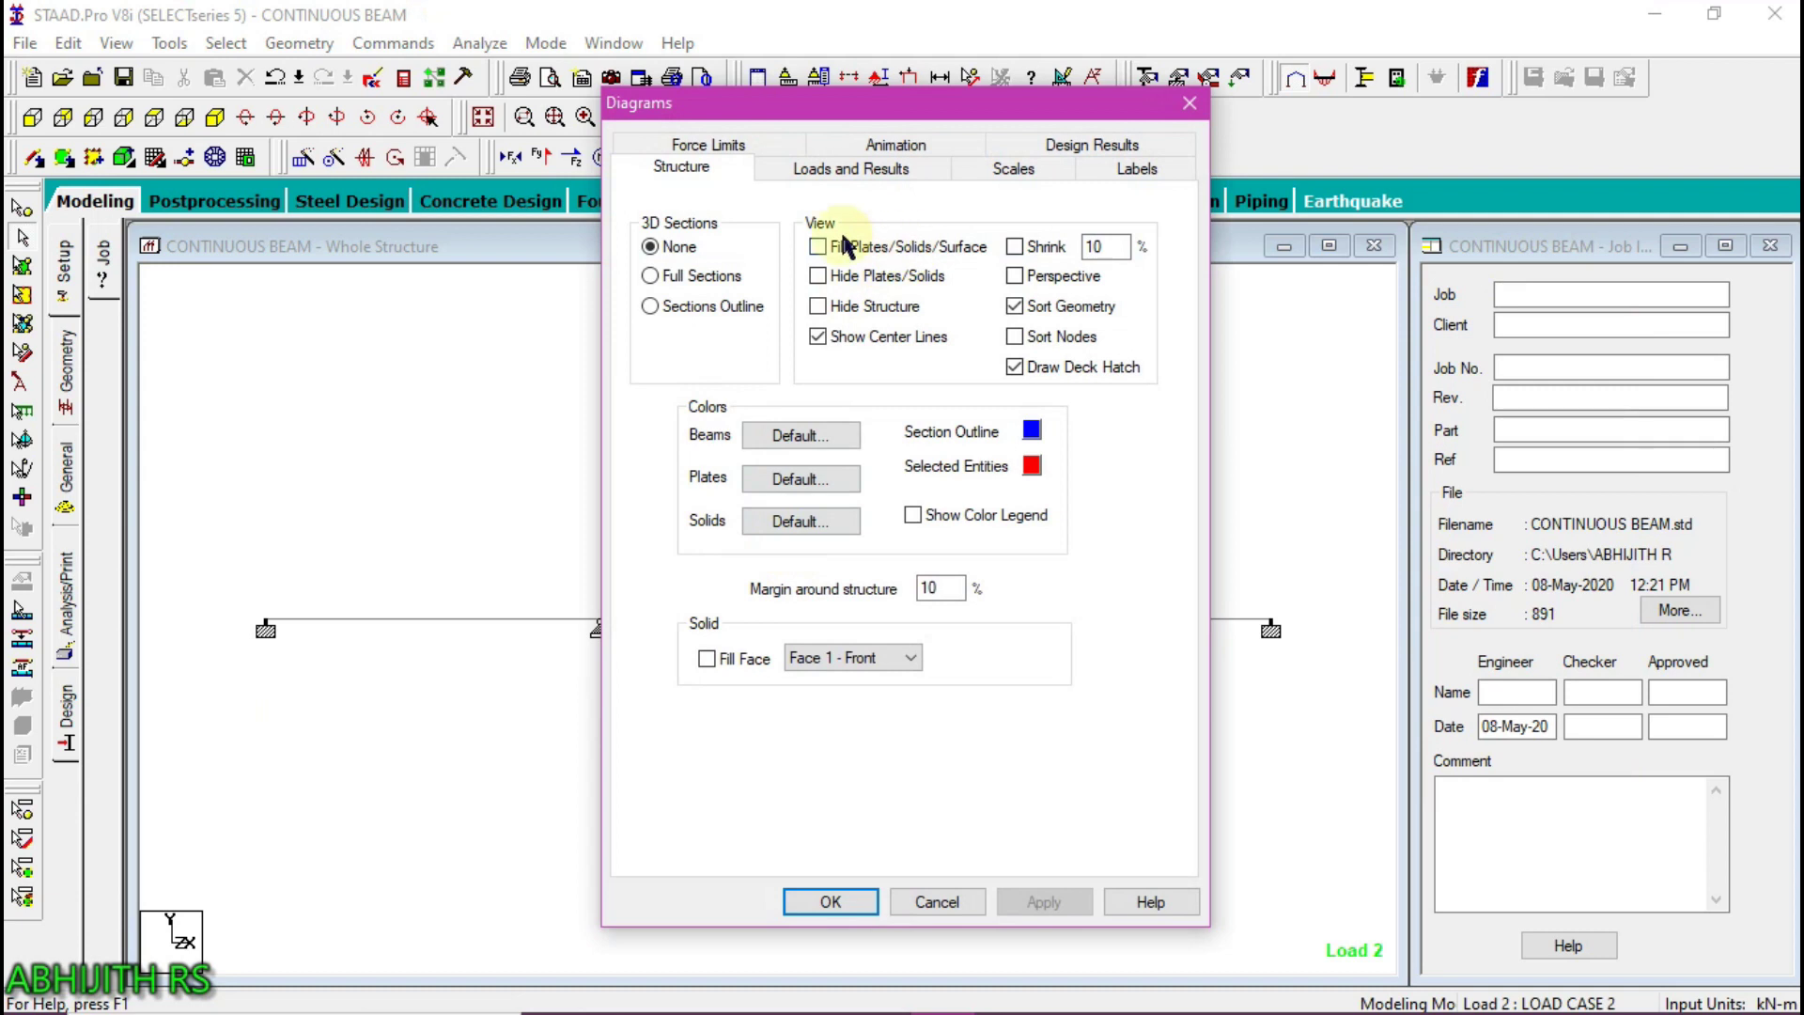
{"action": "left_click", "coordinate": [662, 278]}
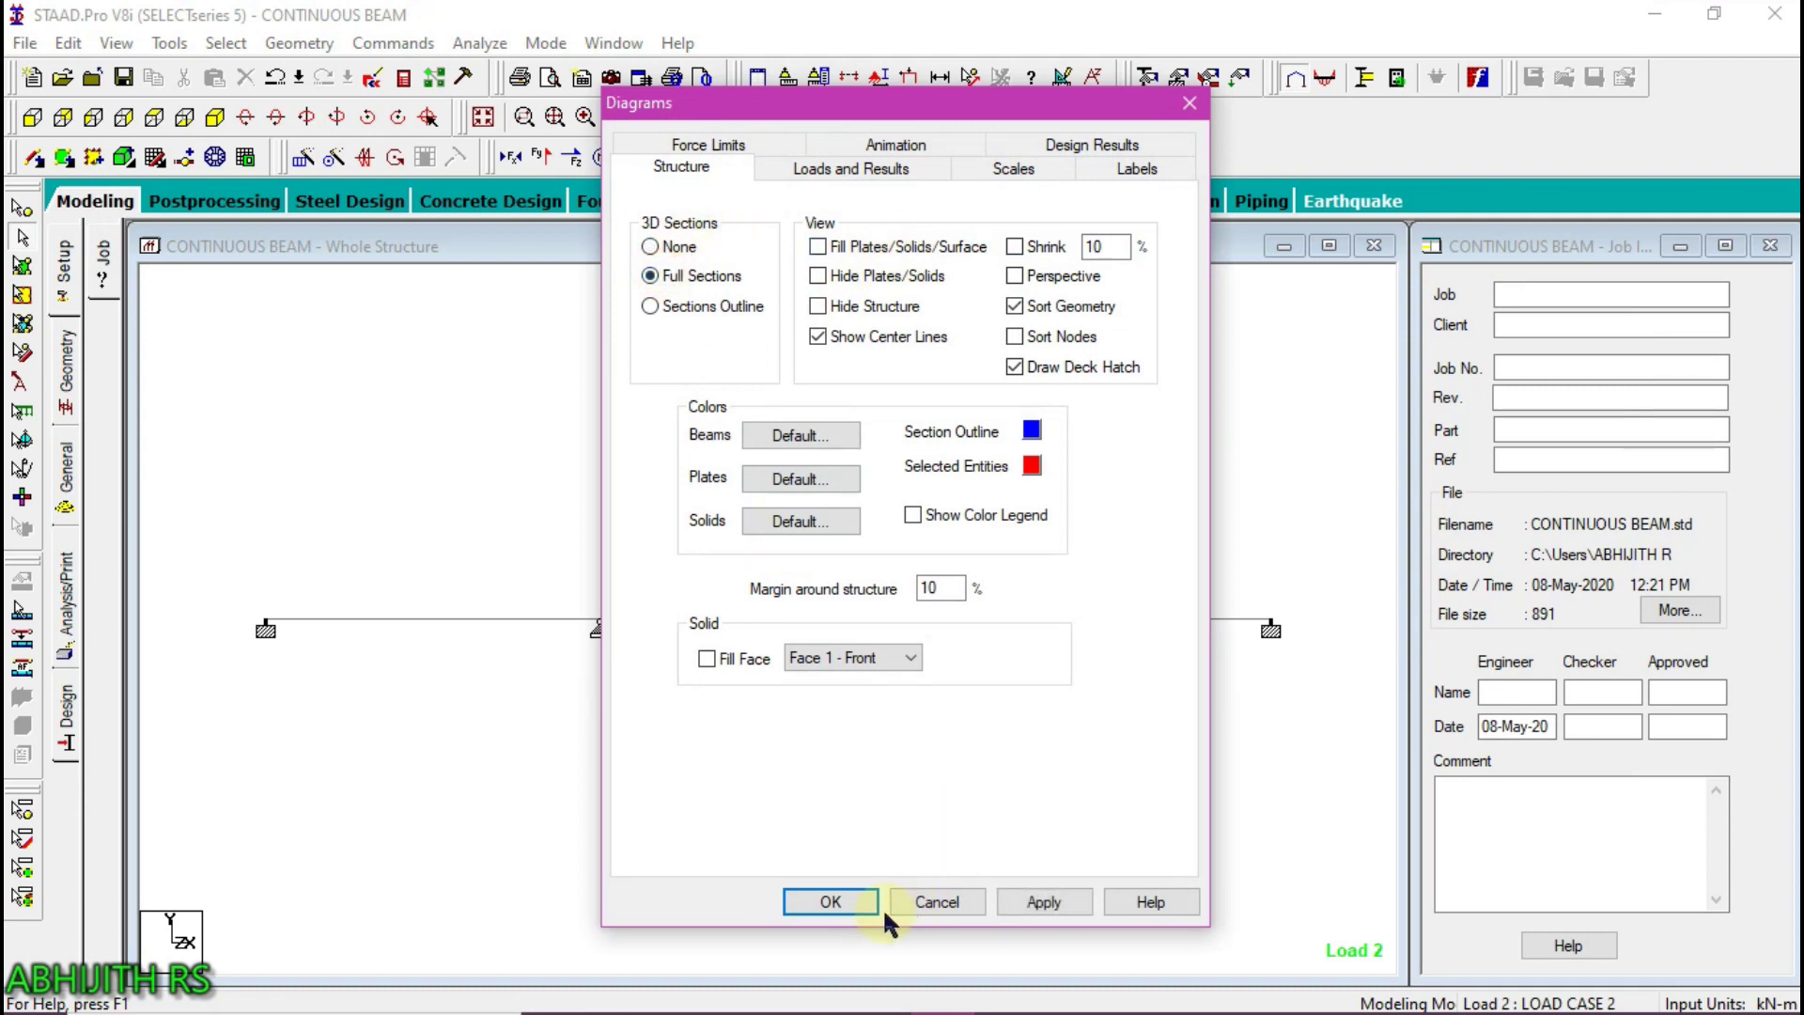
{"action": "left_click", "coordinate": [1041, 903]}
{"action": "left_click_drag", "start_coordinate": [975, 113], "coordinate": [1673, 175]}
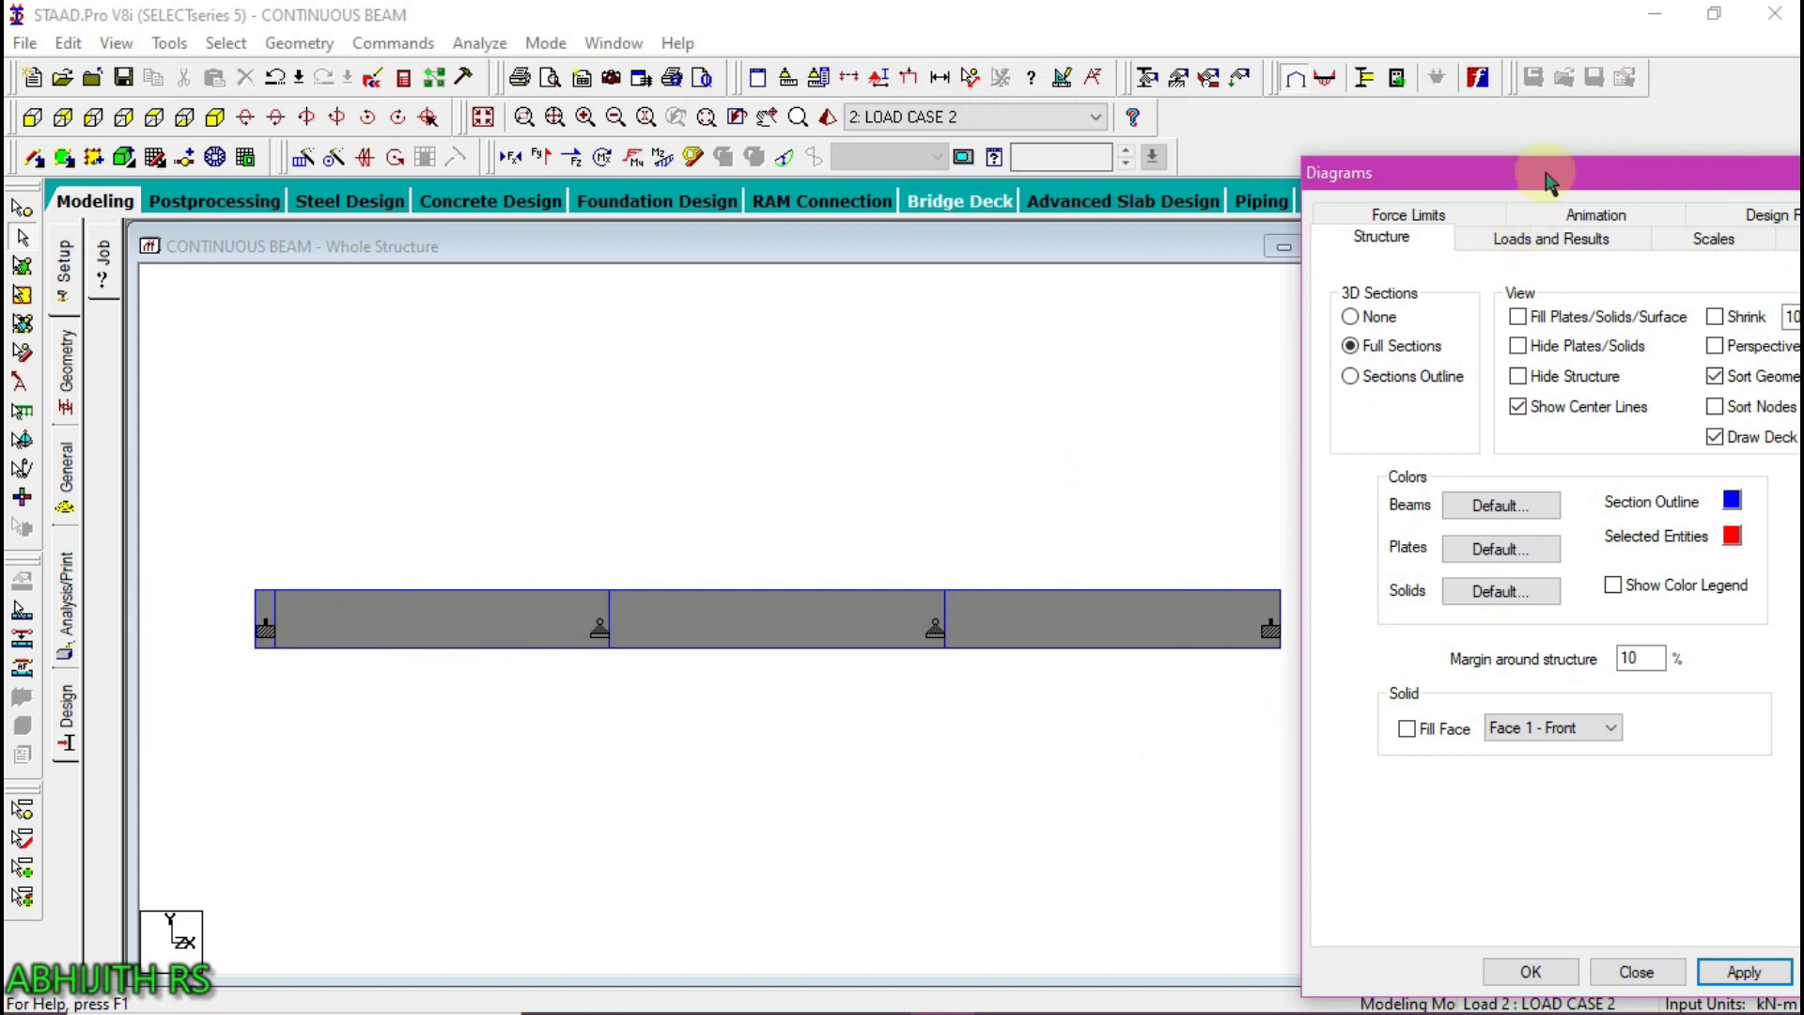
Change the structure's 3D sections display to Sections Outline and apply it
{"action": "left_click_drag", "start_coordinate": [1549, 182], "coordinate": [894, 88]}
{"action": "left_click", "coordinate": [696, 291]}
{"action": "left_click", "coordinate": [1077, 886]}
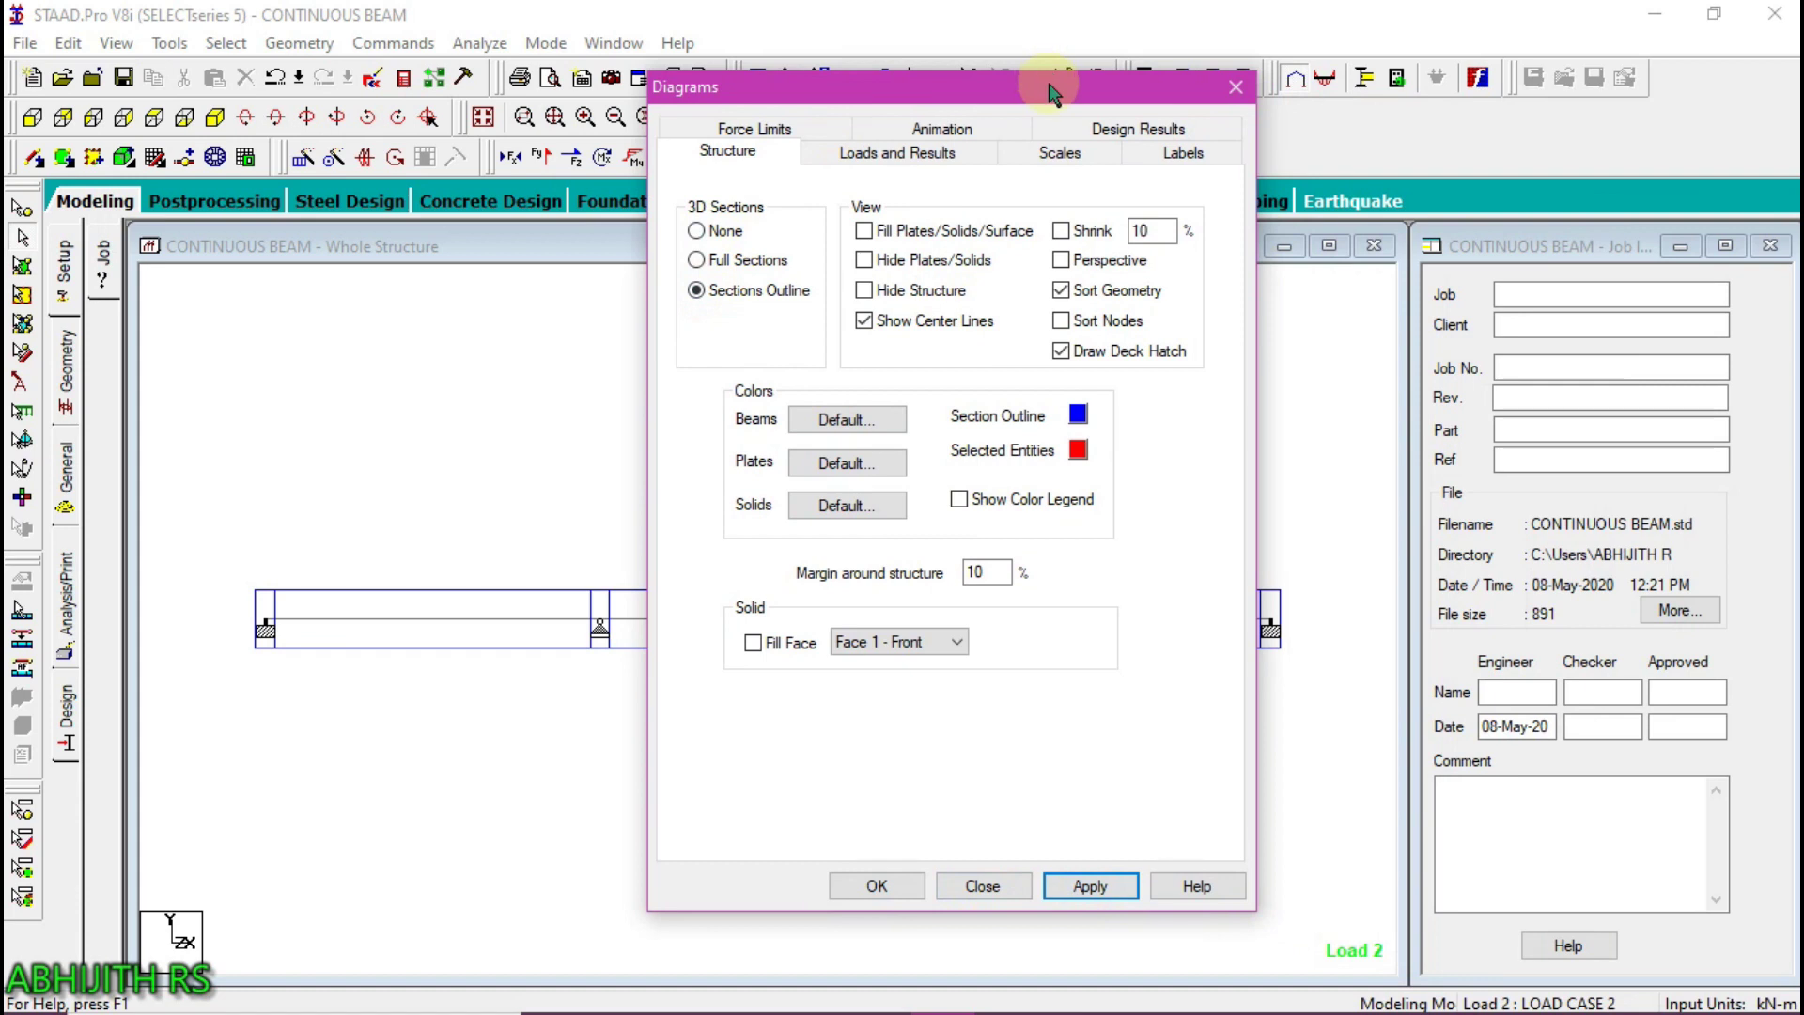